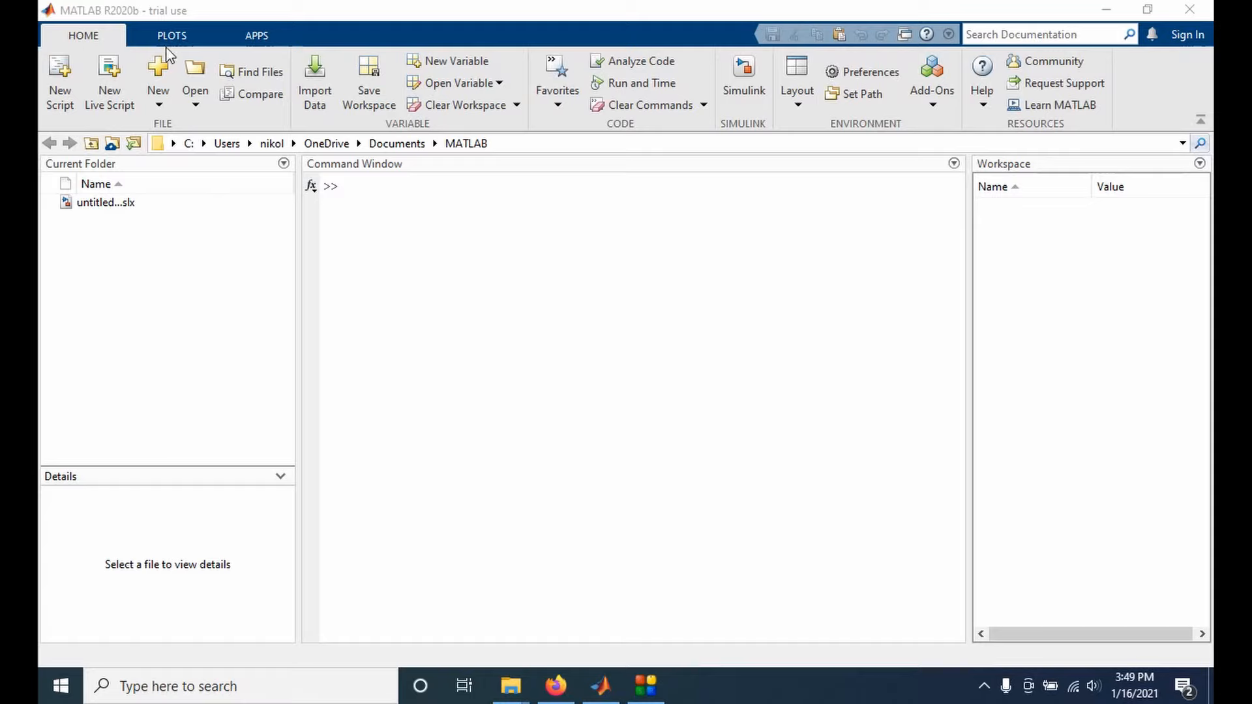
# Step: Launch Simulink with the command "simulink" and create a new blank model
pyautogui.click(582, 229)
pyautogui.write('si')
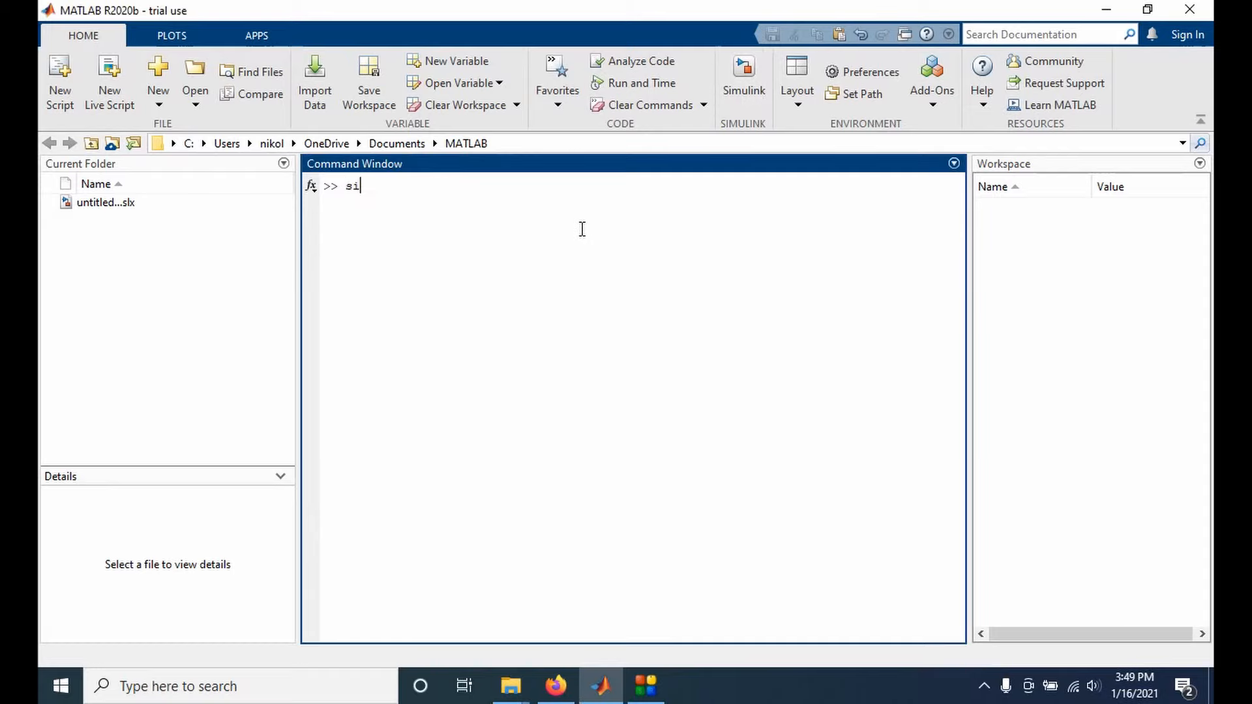
pyautogui.write('mulink')
pyautogui.press('Return')
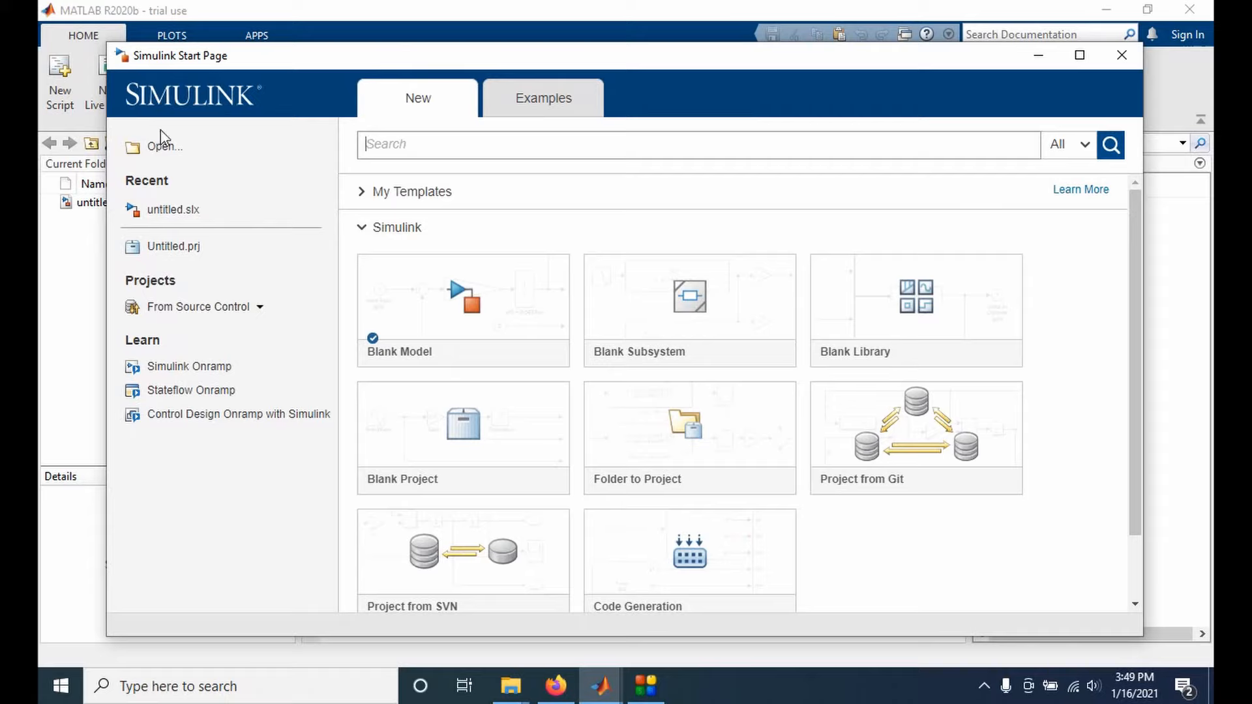
pyautogui.moveTo(786, 561)
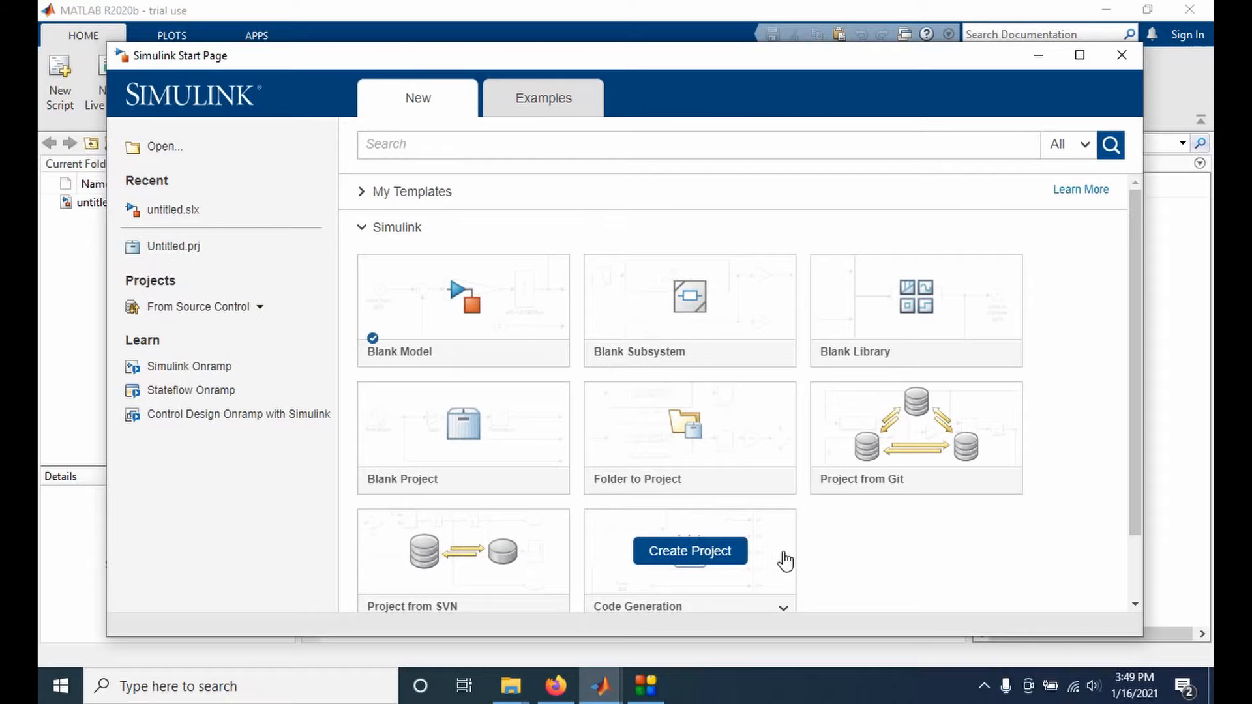
pyautogui.moveTo(537, 320)
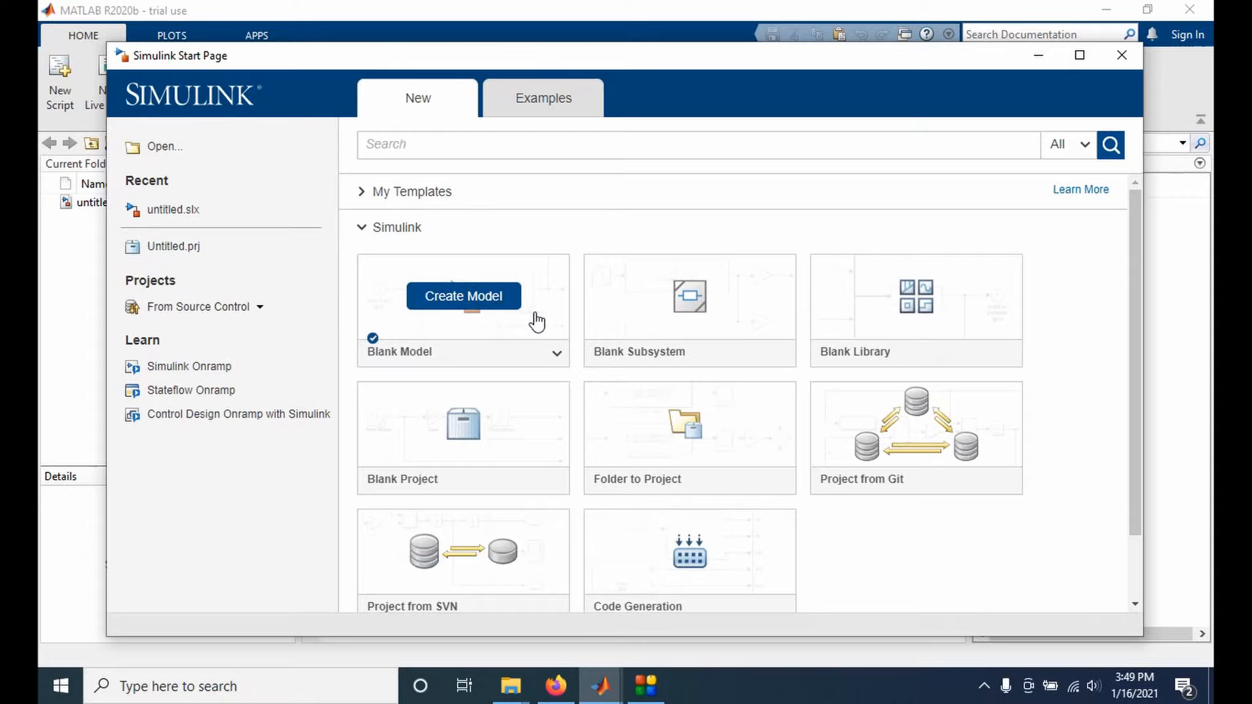
pyautogui.click(535, 316)
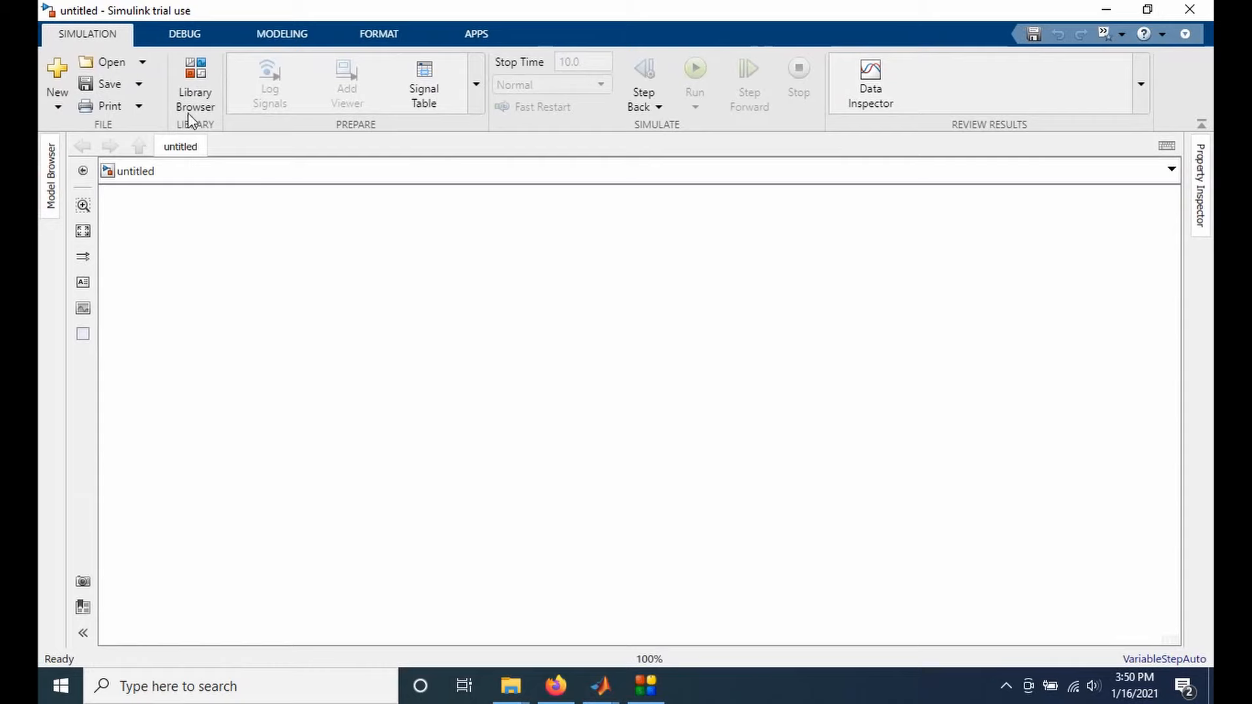
# Step: Open the Library Browser and examine the blocks available in the Continuous, Sources and Sinks libraries
pyautogui.click(183, 74)
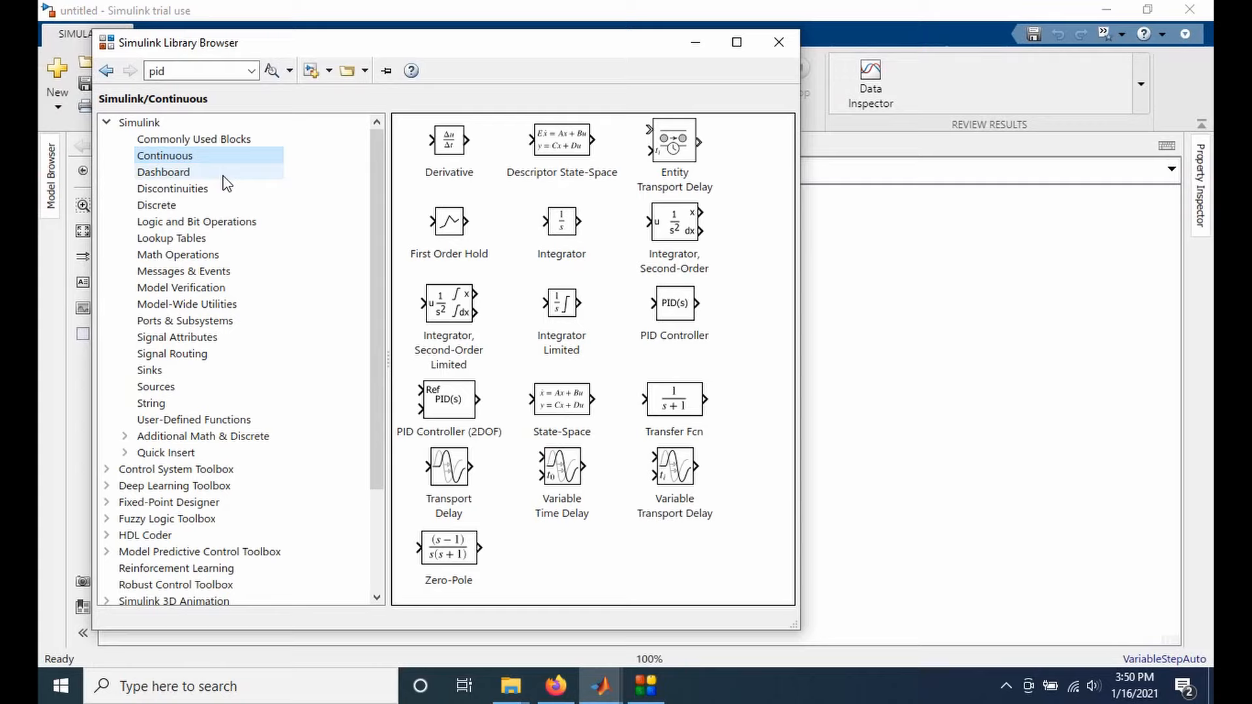
pyautogui.scroll(-1, 224, 182)
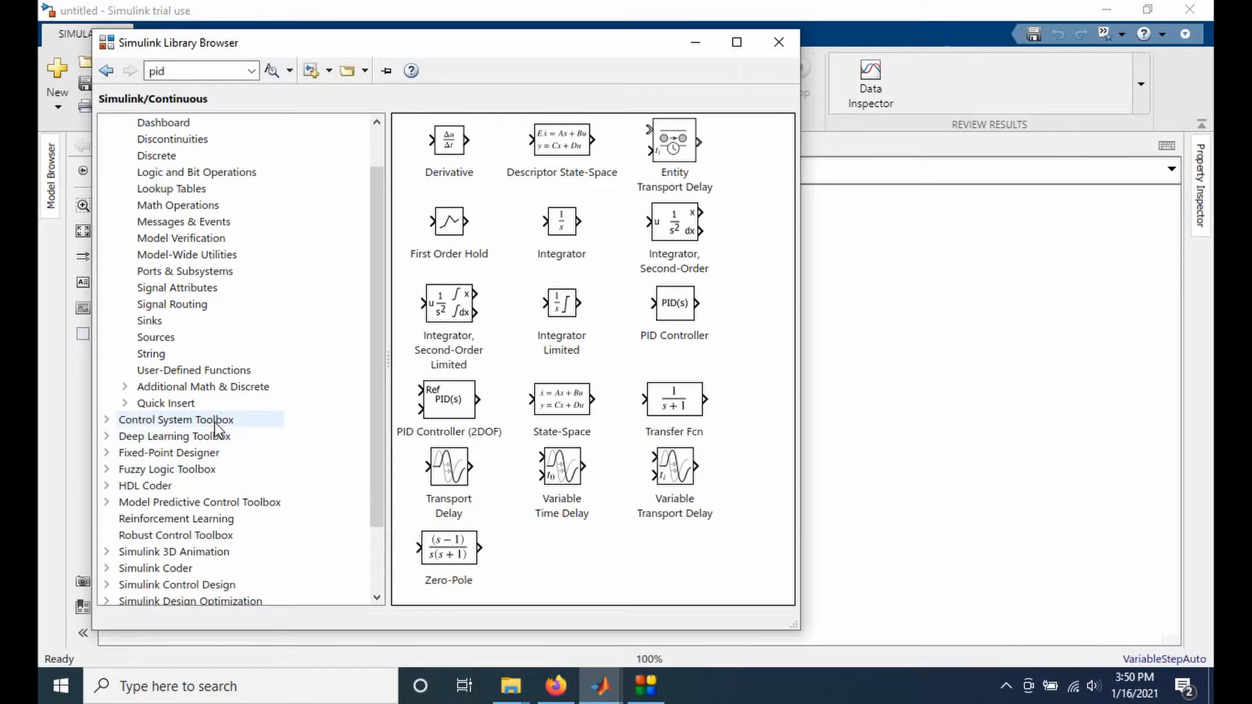
pyautogui.scroll(1, 213, 579)
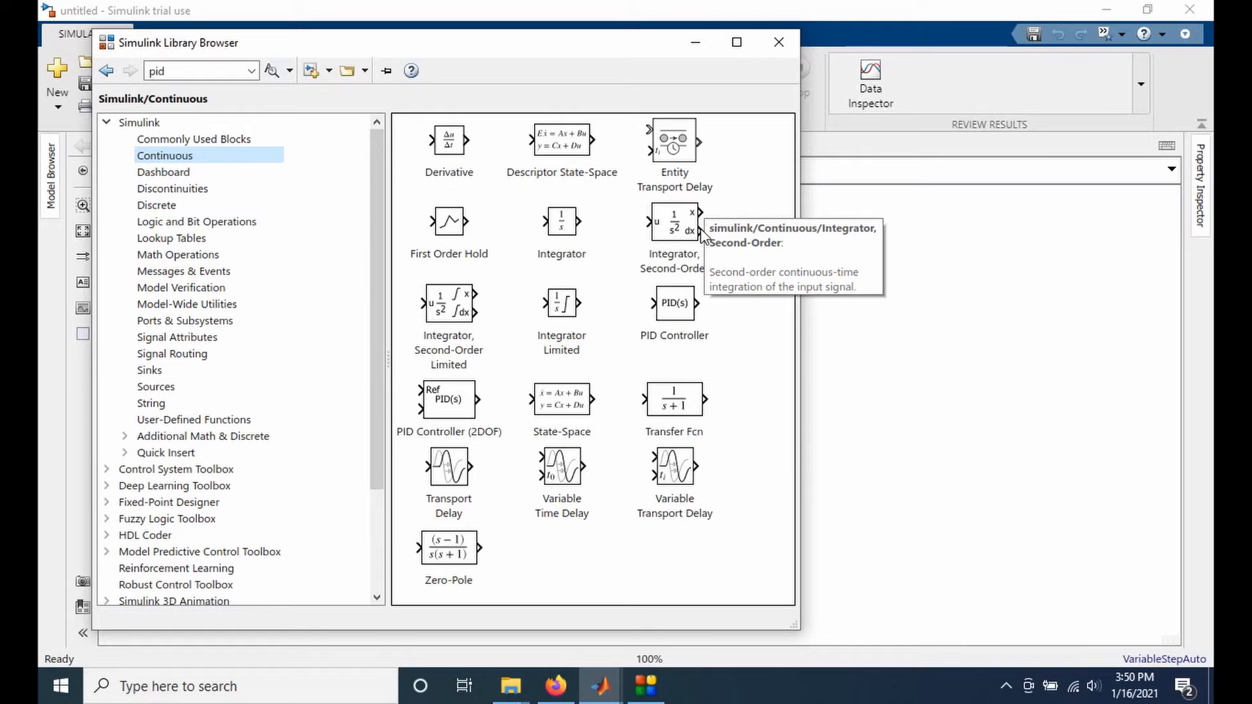
pyautogui.click(195, 386)
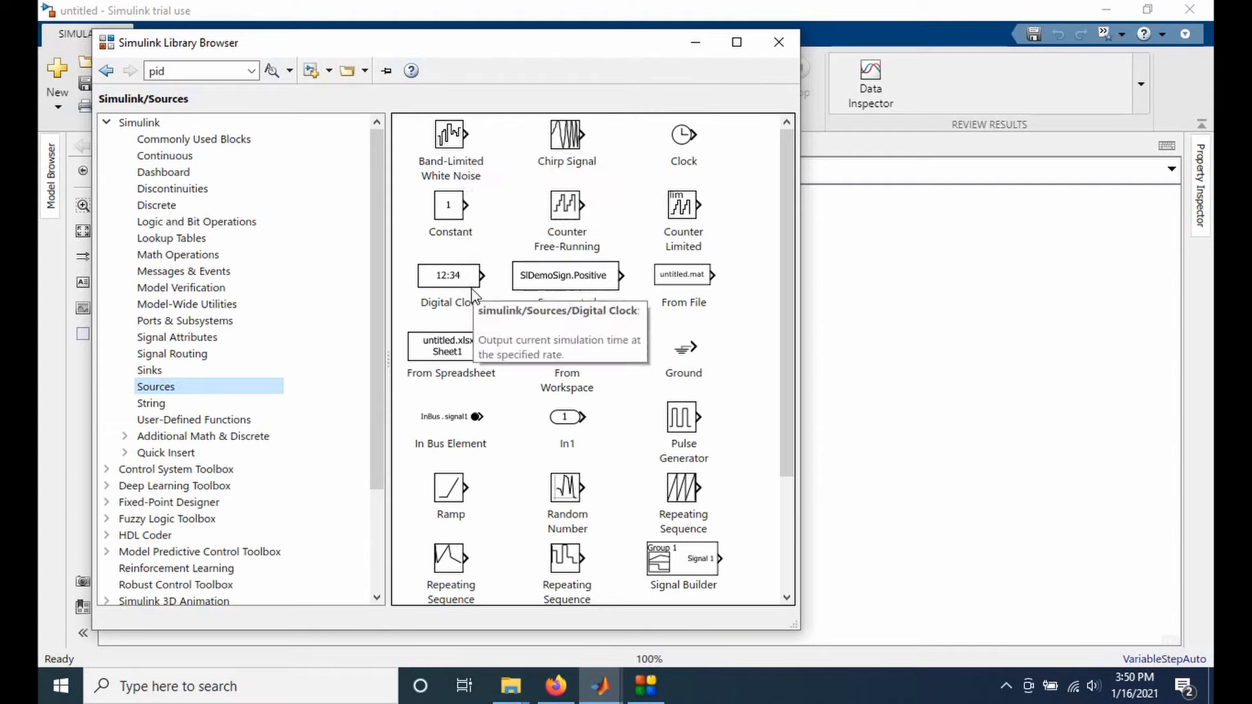
pyautogui.scroll(-3, 553, 378)
pyautogui.scroll(-1, 468, 399)
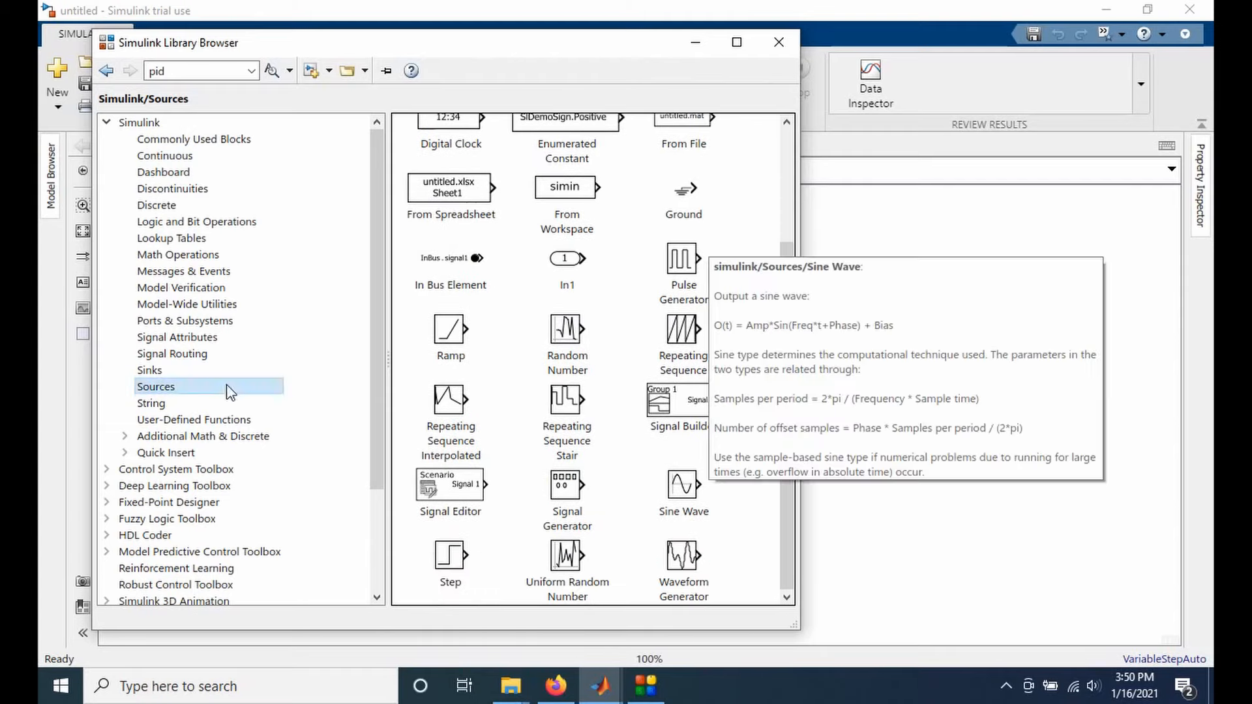
pyautogui.click(209, 367)
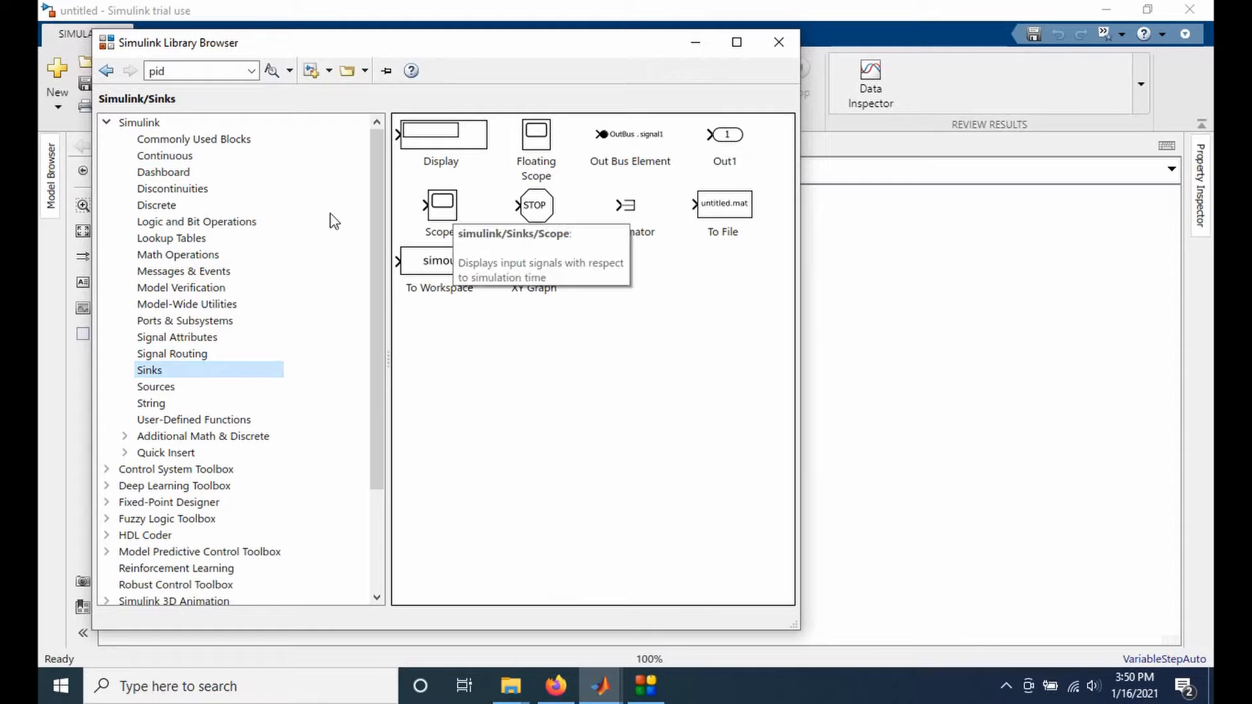
pyautogui.click(229, 143)
pyautogui.click(189, 158)
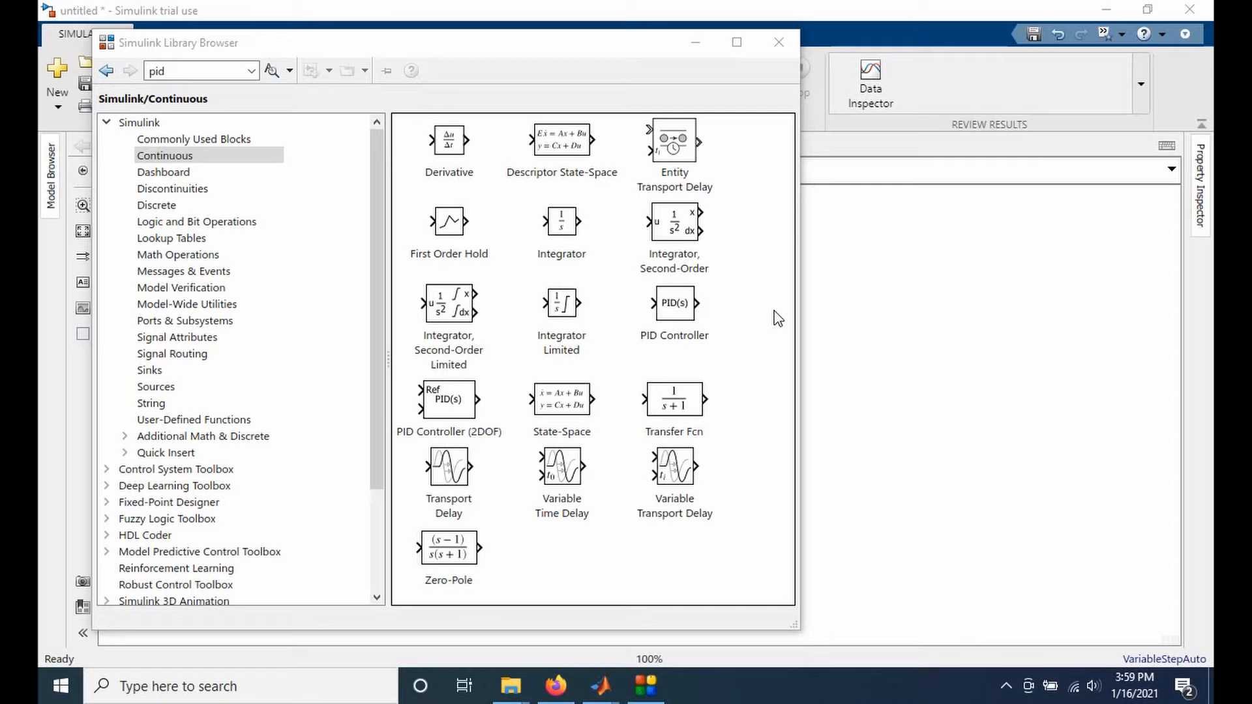
# Step: Add a Transfer Fcn block from the Simulink Continuous library to the untitled model
pyautogui.click(217, 156)
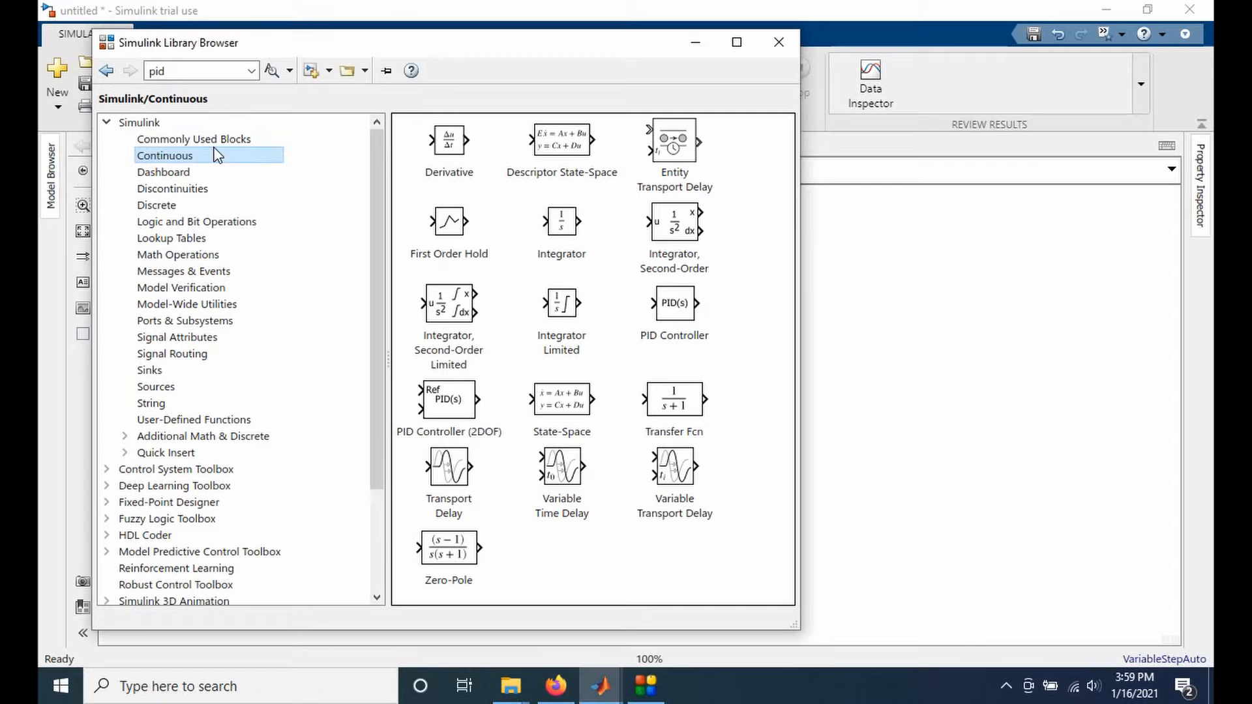
pyautogui.click(665, 393)
pyautogui.moveTo(662, 391); pyautogui.dragTo(954, 344)
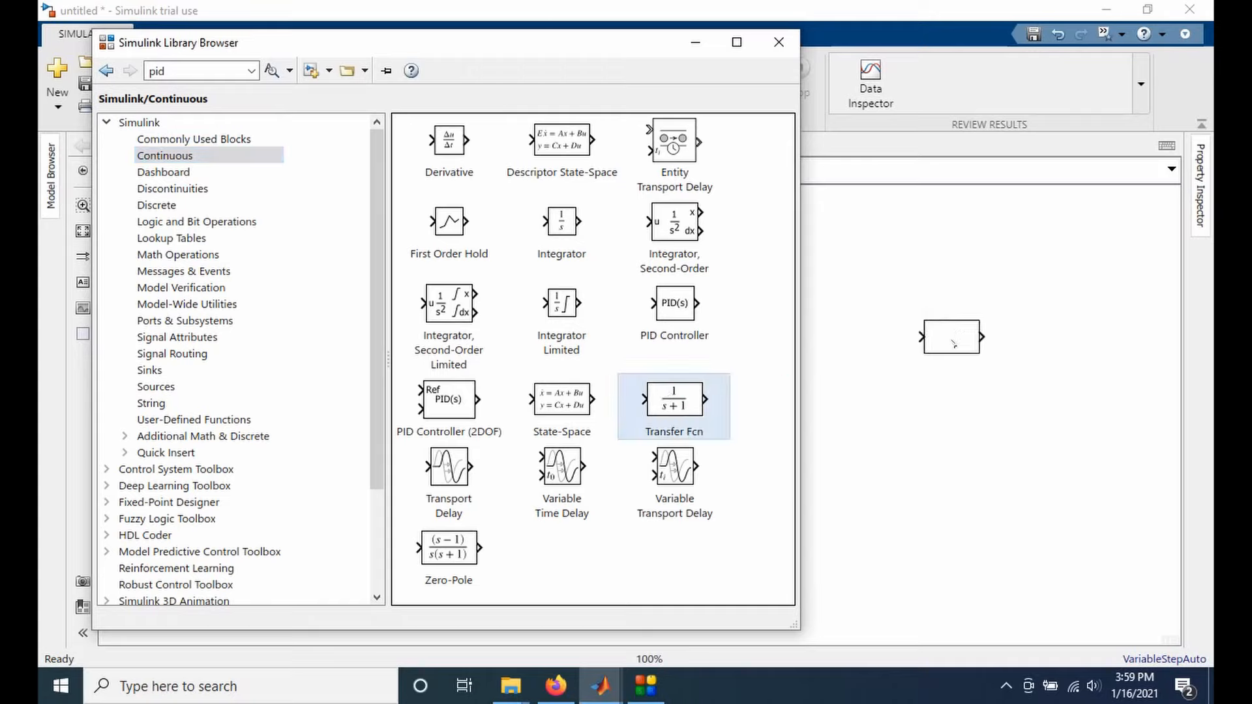
pyautogui.rightClick(667, 403)
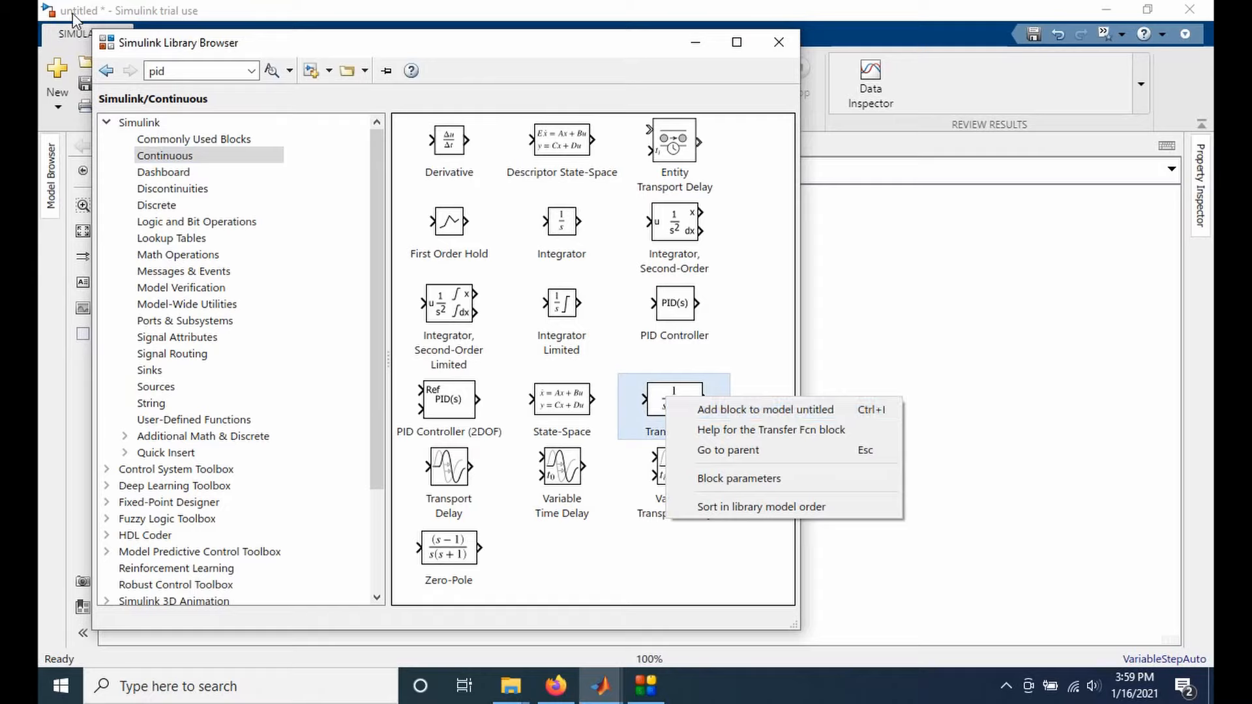
pyautogui.click(739, 410)
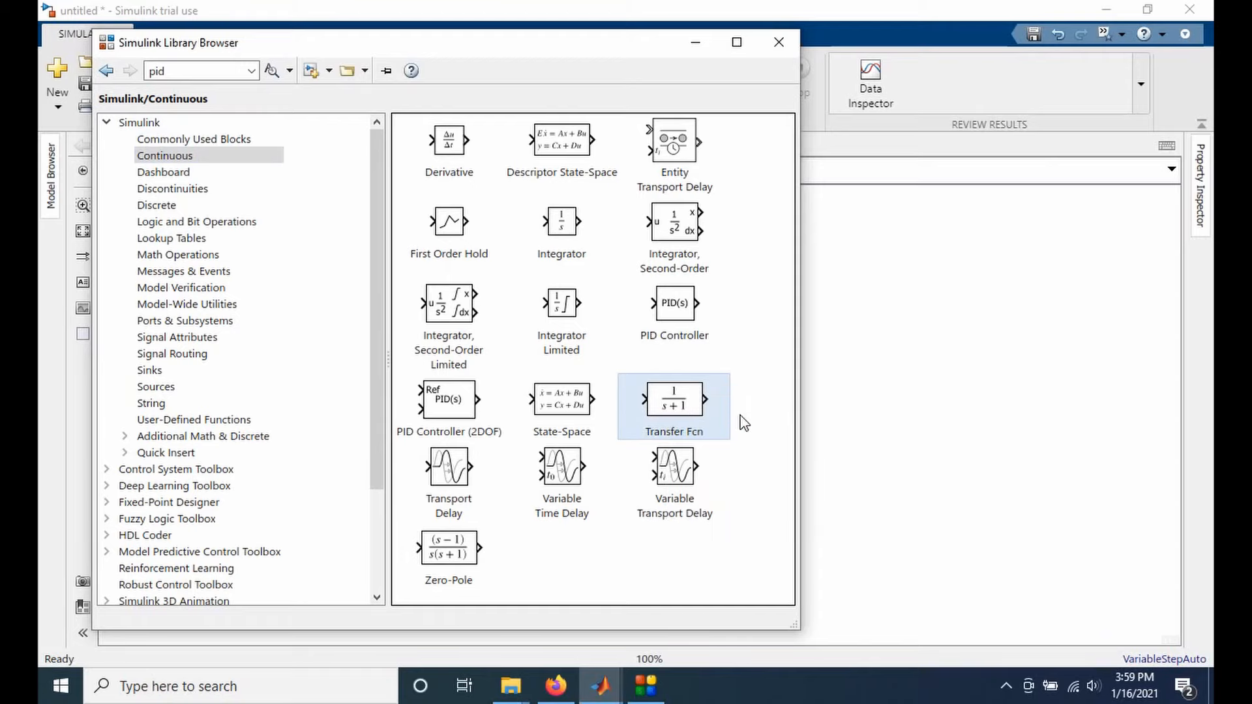
# Step: Add a Step block from the Simulink Sources library to the untitled model
pyautogui.click(174, 388)
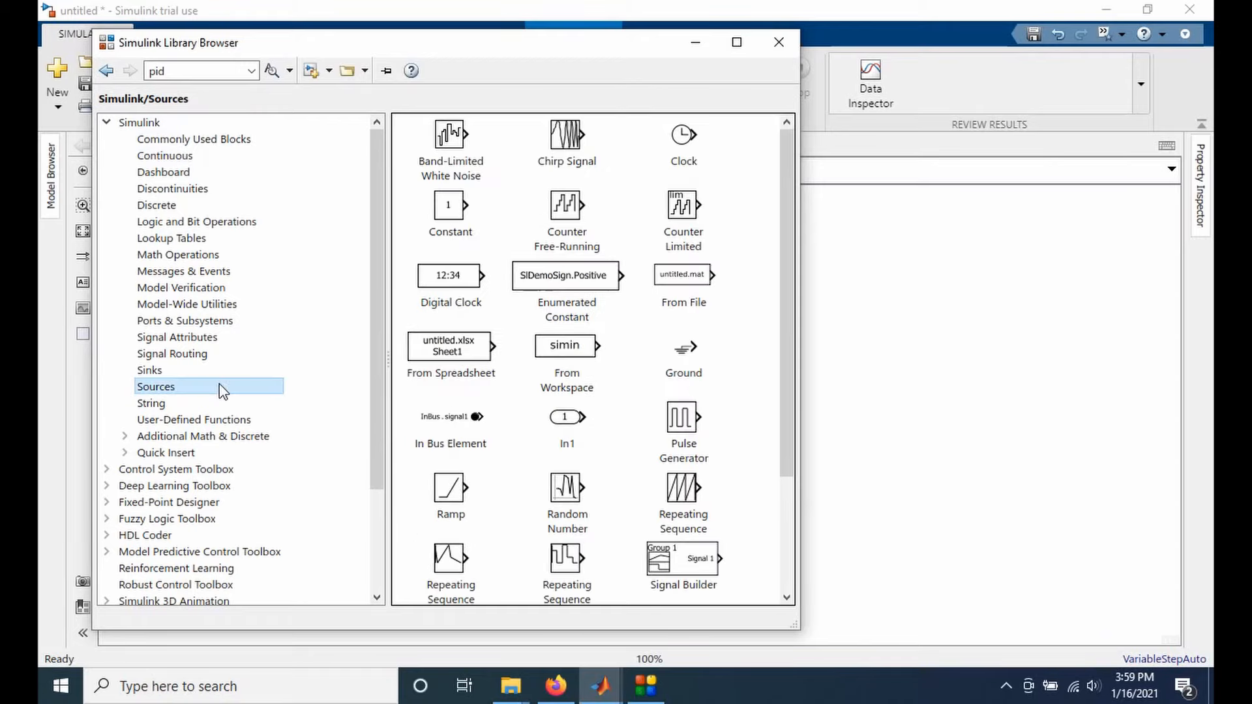
pyautogui.scroll(-3, 527, 389)
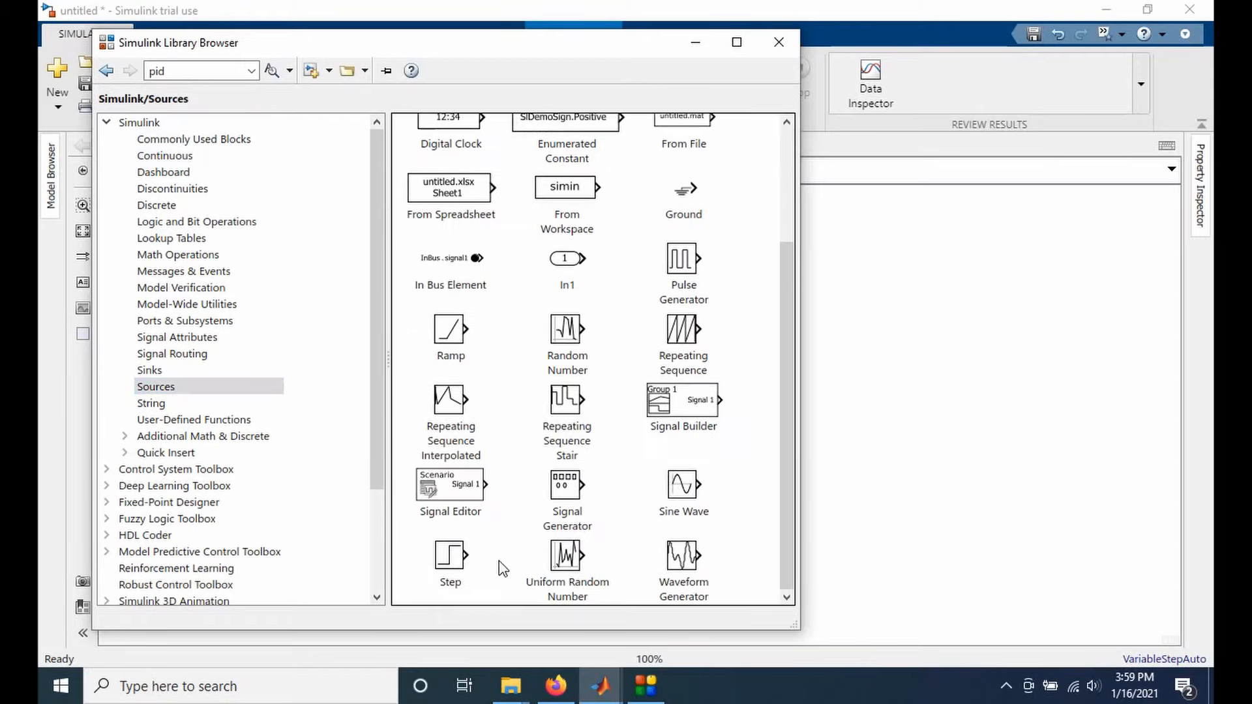
pyautogui.rightClick(463, 562)
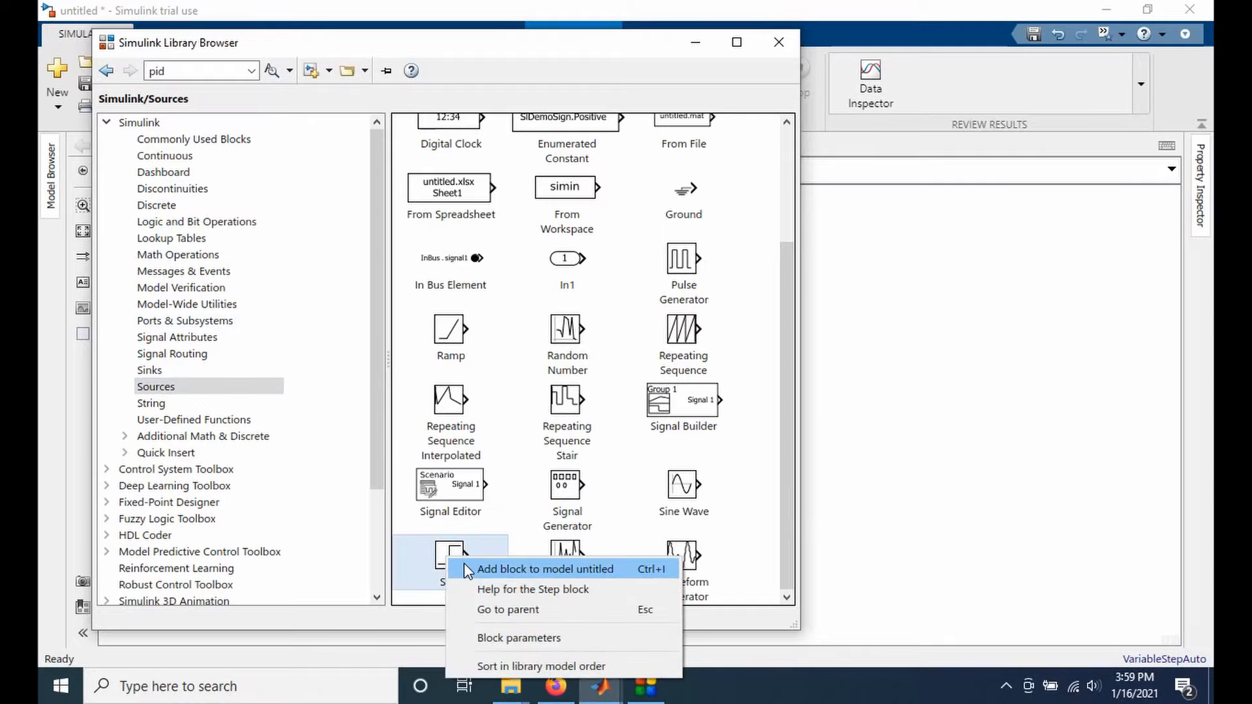
pyautogui.click(463, 568)
# Step: Add a Scope block from the Simulink Sinks library to the untitled model
pyautogui.click(174, 373)
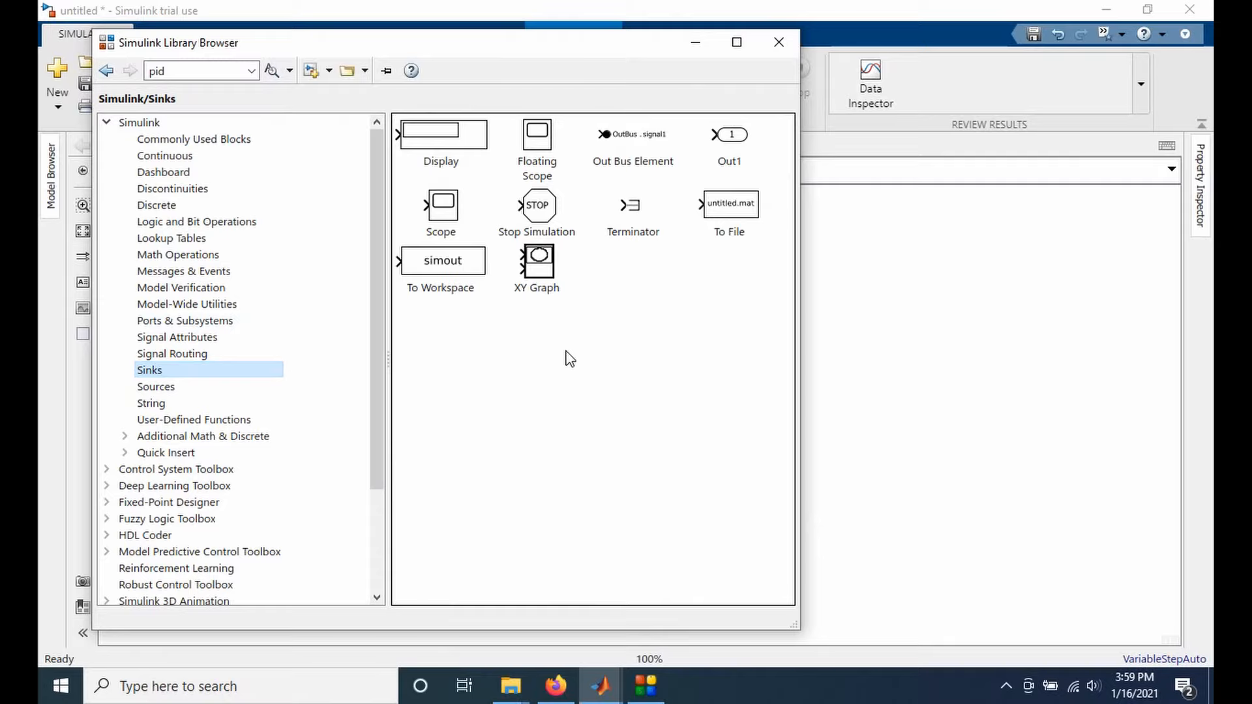
pyautogui.click(452, 208)
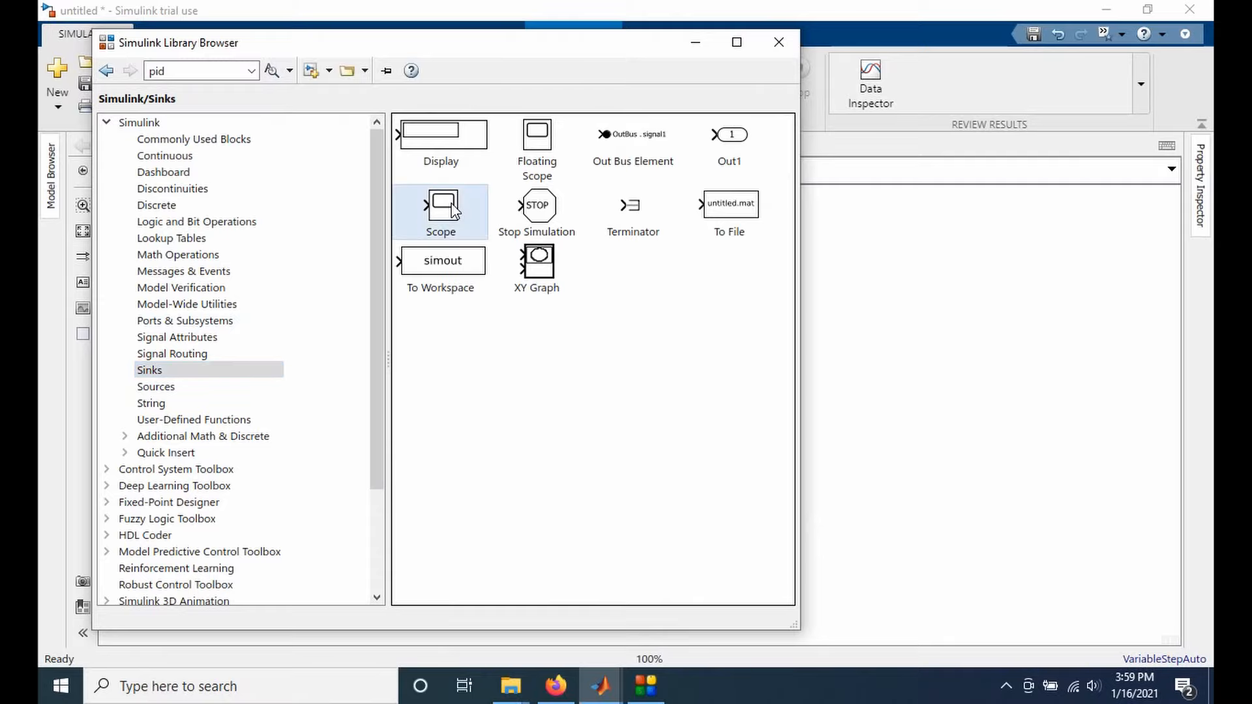
pyautogui.rightClick(451, 206)
pyautogui.click(503, 216)
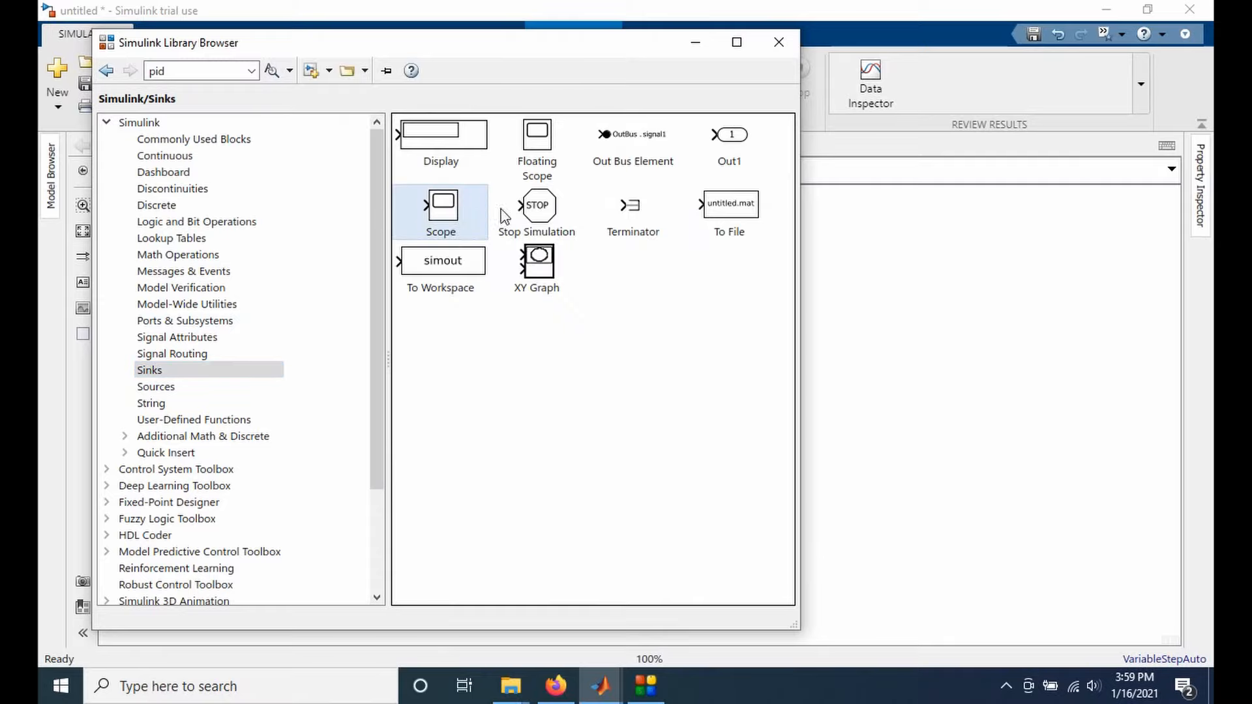
# Step: Arrange the stacked blocks in one row, with Step before the Transfer Fcn block and Scope after it
pyautogui.click(952, 389)
pyautogui.moveTo(628, 417); pyautogui.dragTo(750, 417)
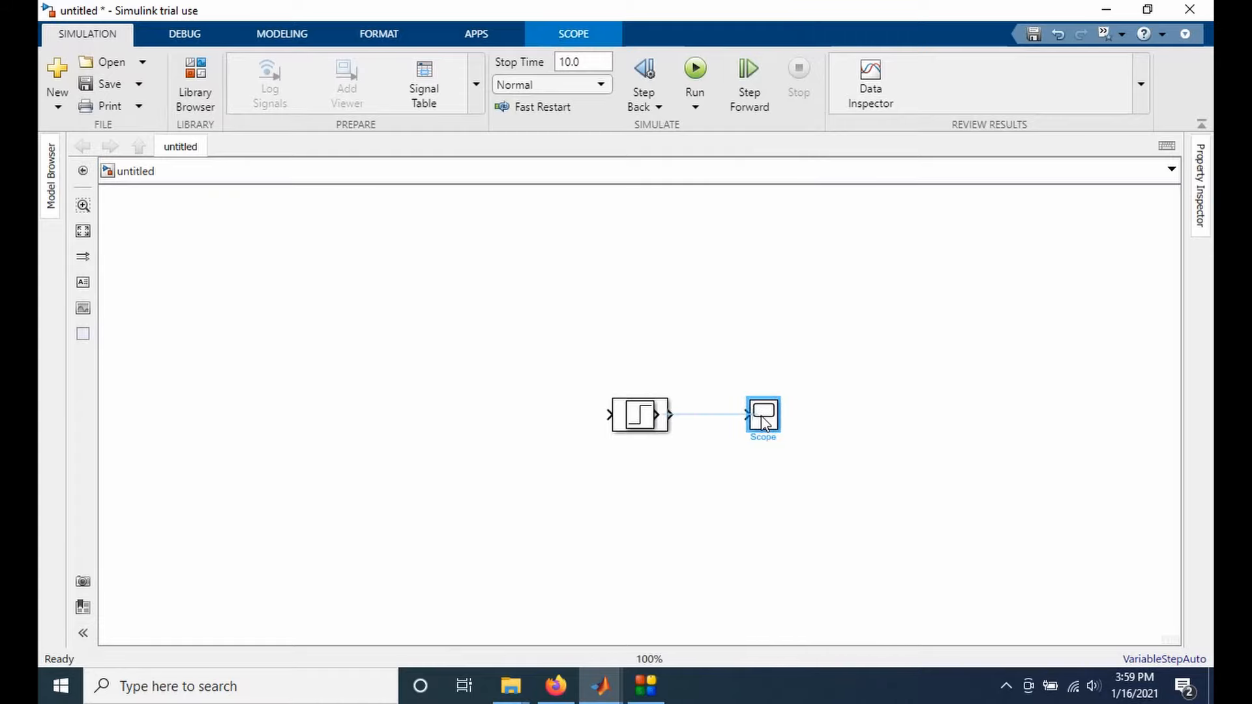
pyautogui.moveTo(643, 419); pyautogui.dragTo(519, 418)
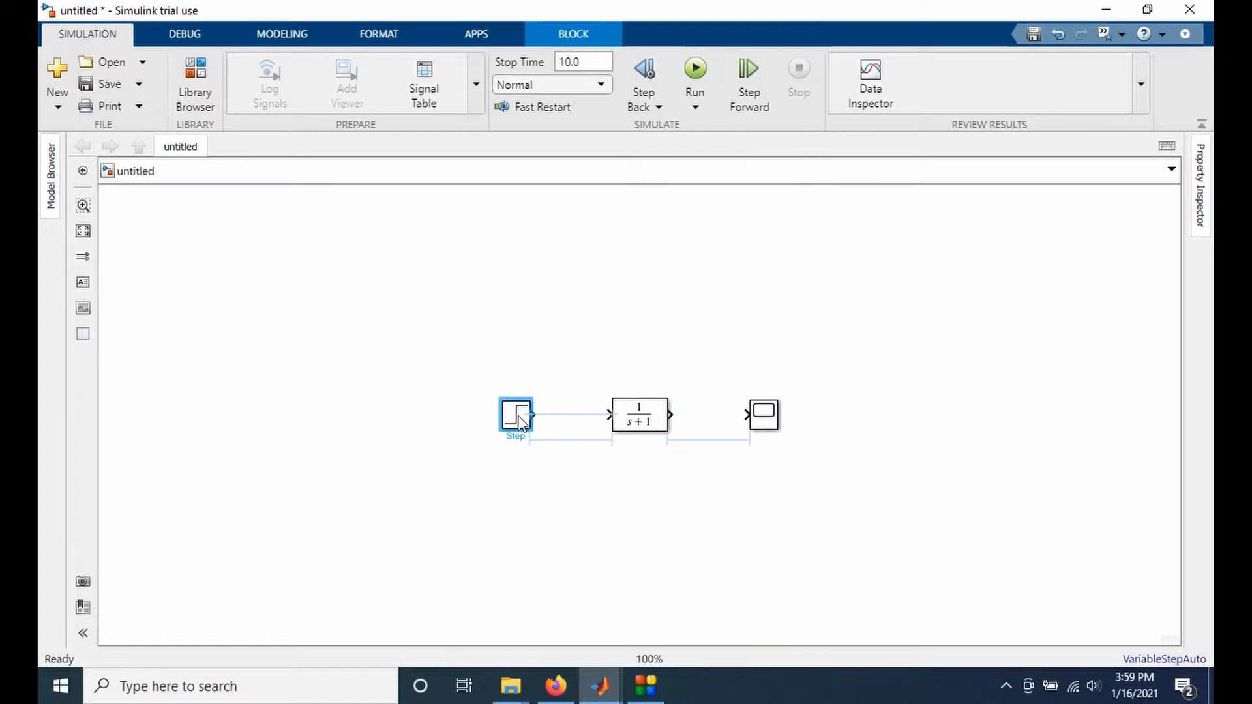
pyautogui.click(569, 486)
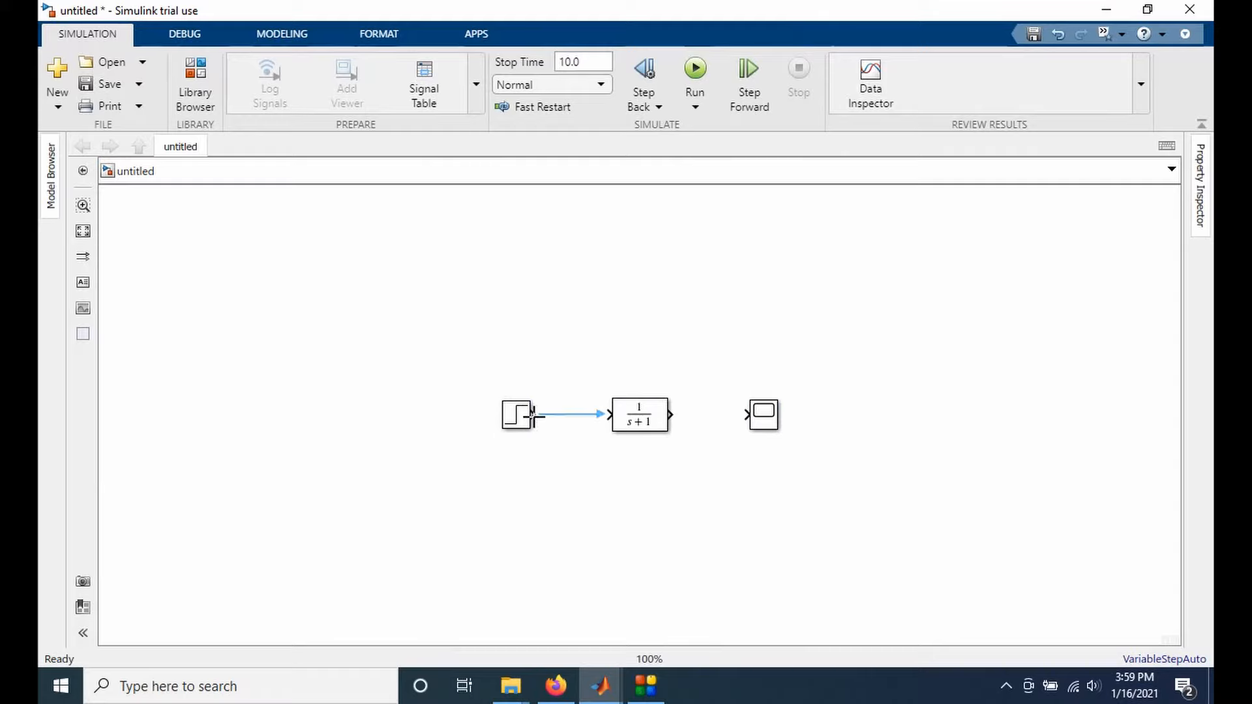
# Step: Connect the Step output to the Transfer Fcn input and the Transfer Fcn output to the Scope
pyautogui.moveTo(534, 414); pyautogui.dragTo(607, 414)
pyautogui.moveTo(671, 415); pyautogui.dragTo(718, 415)
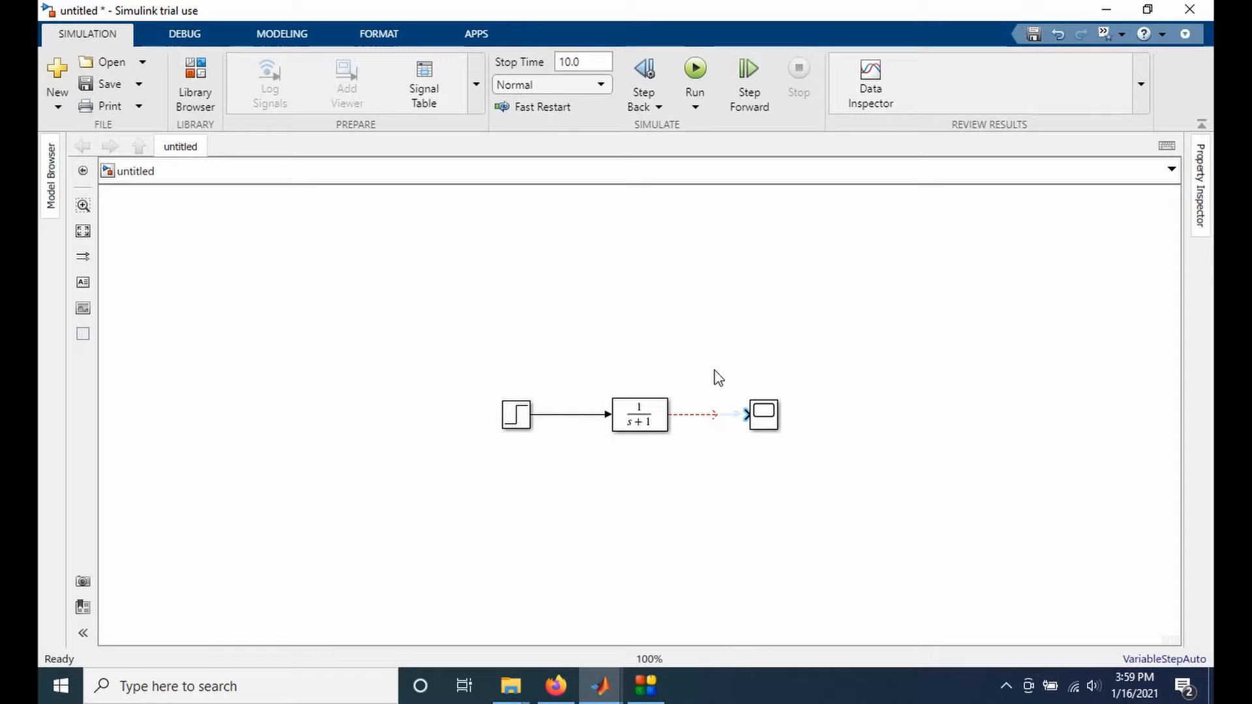
pyautogui.moveTo(714, 416); pyautogui.dragTo(745, 414)
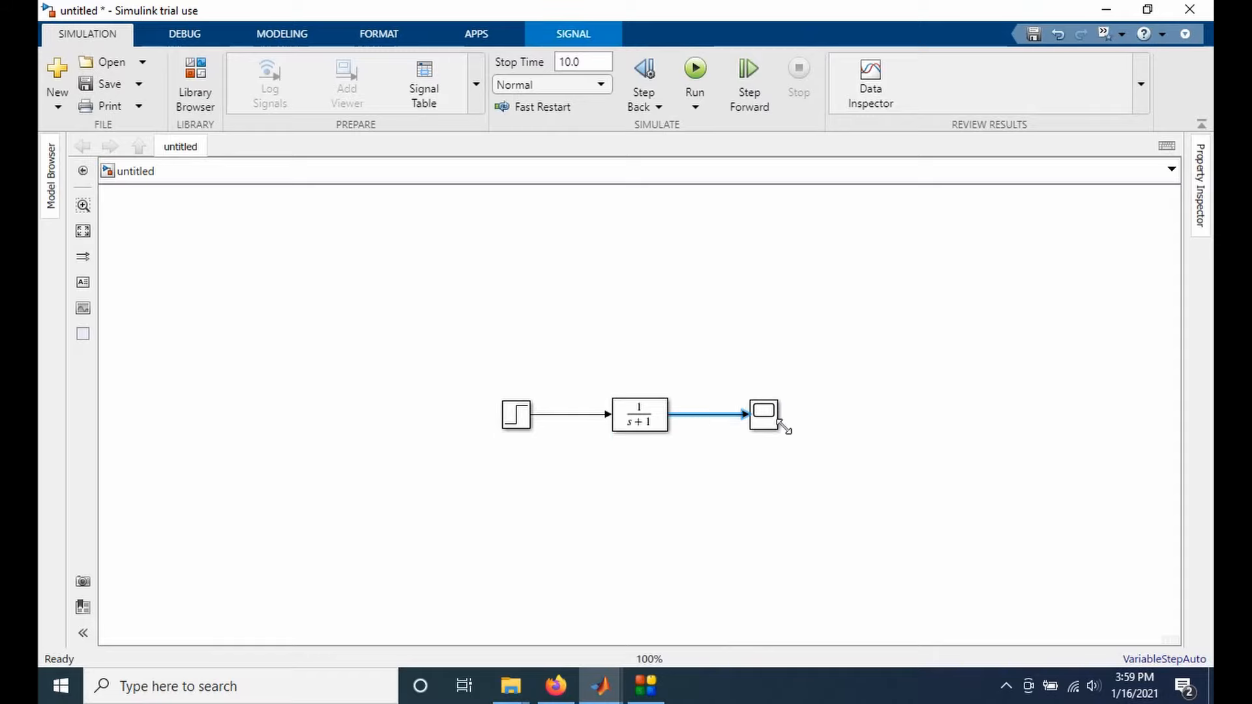
# Step: Set the Transfer Fcn block's numerator coefficients to [1,6,10]
pyautogui.click(638, 425)
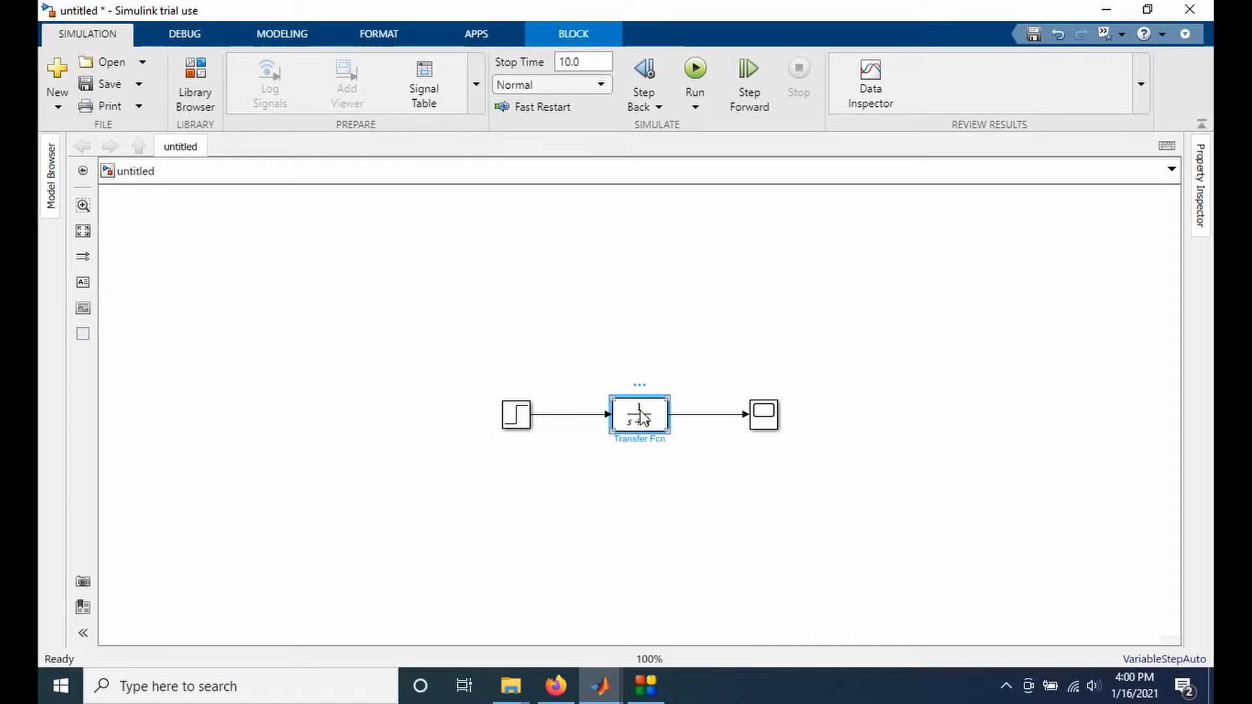
pyautogui.doubleClick(640, 416)
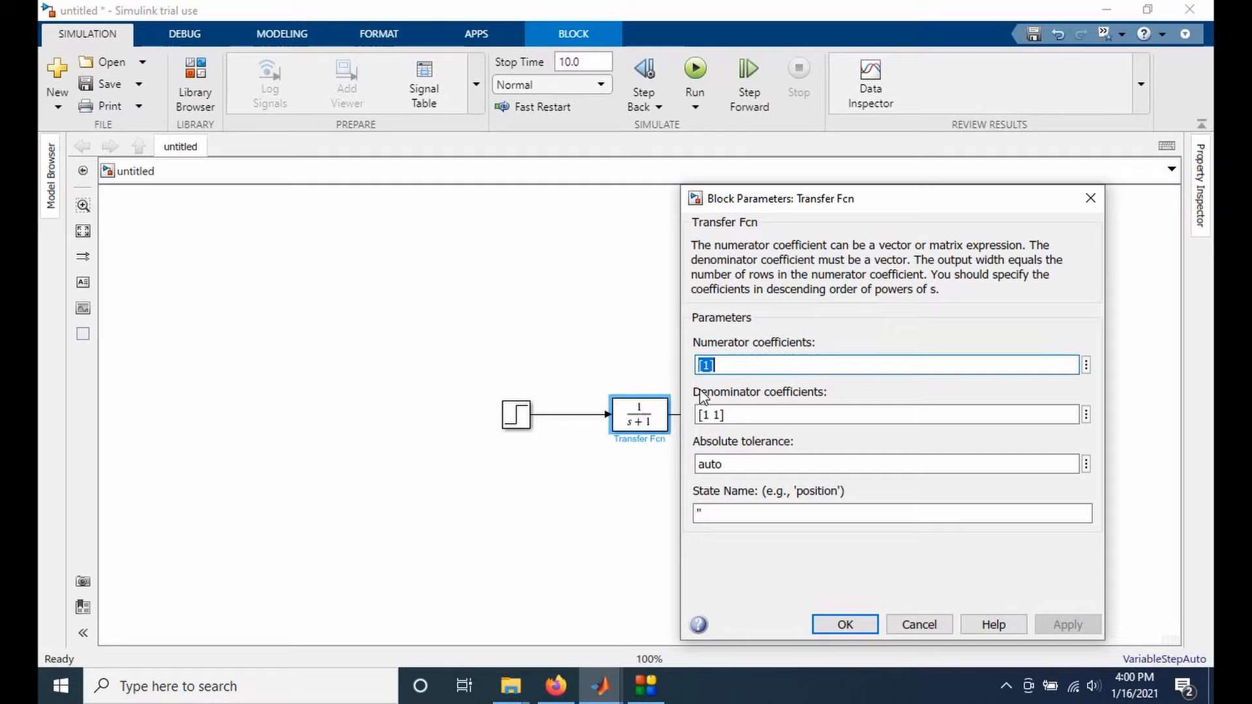
pyautogui.click(761, 367)
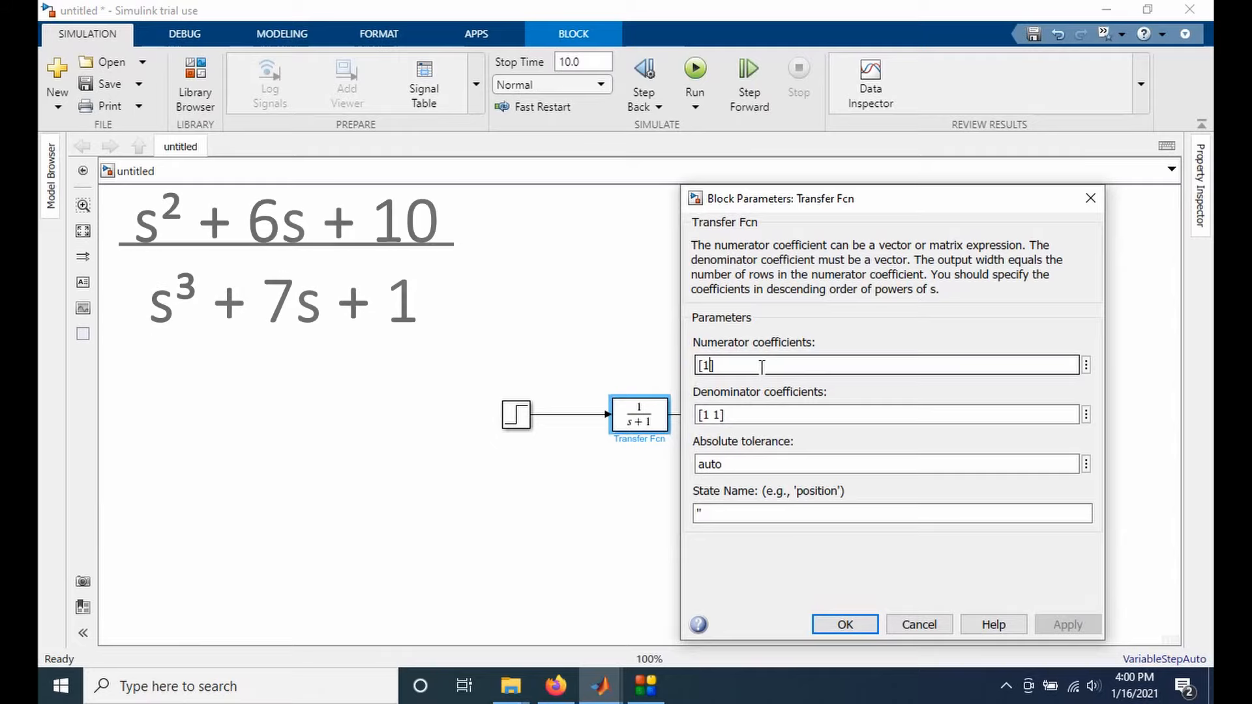
pyautogui.write(',')
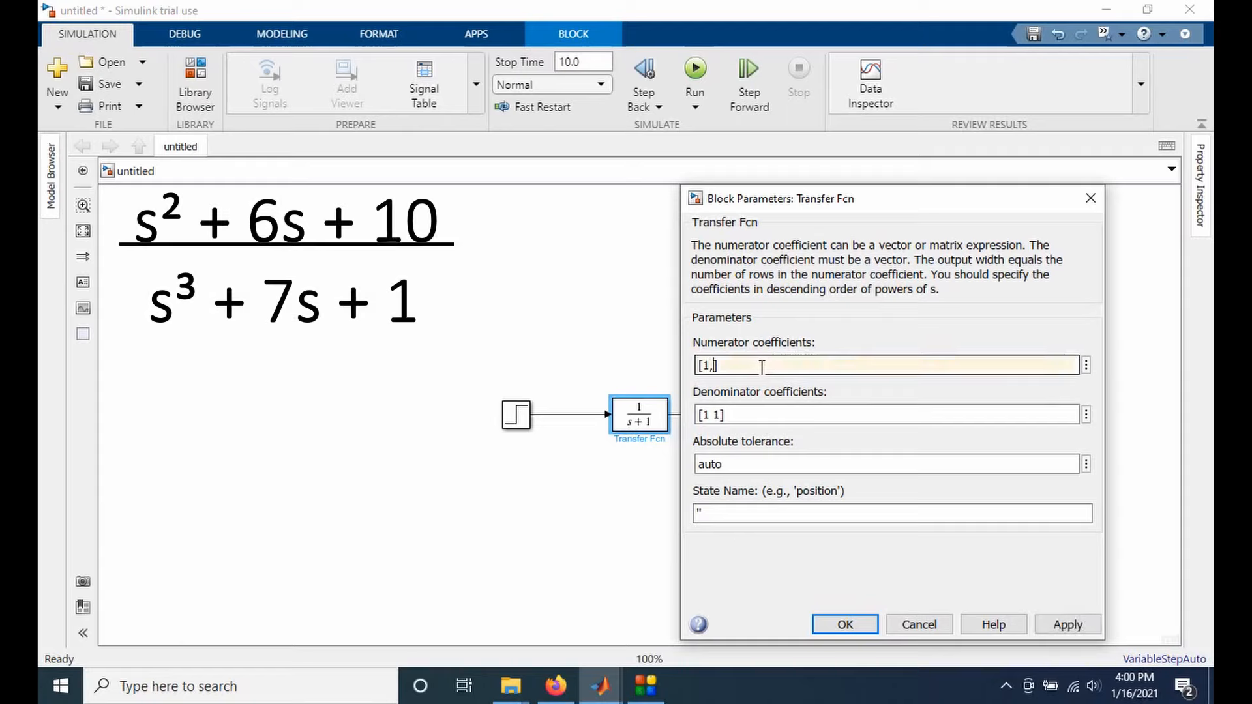
pyautogui.write('6,10')
# Step: Set the Transfer Fcn denominator coefficients to [1,0,7,1] and enlarge the block until its full expression fits
pyautogui.click(750, 414)
pyautogui.moveTo(750, 415); pyautogui.dragTo(698, 414)
pyautogui.write('[1')
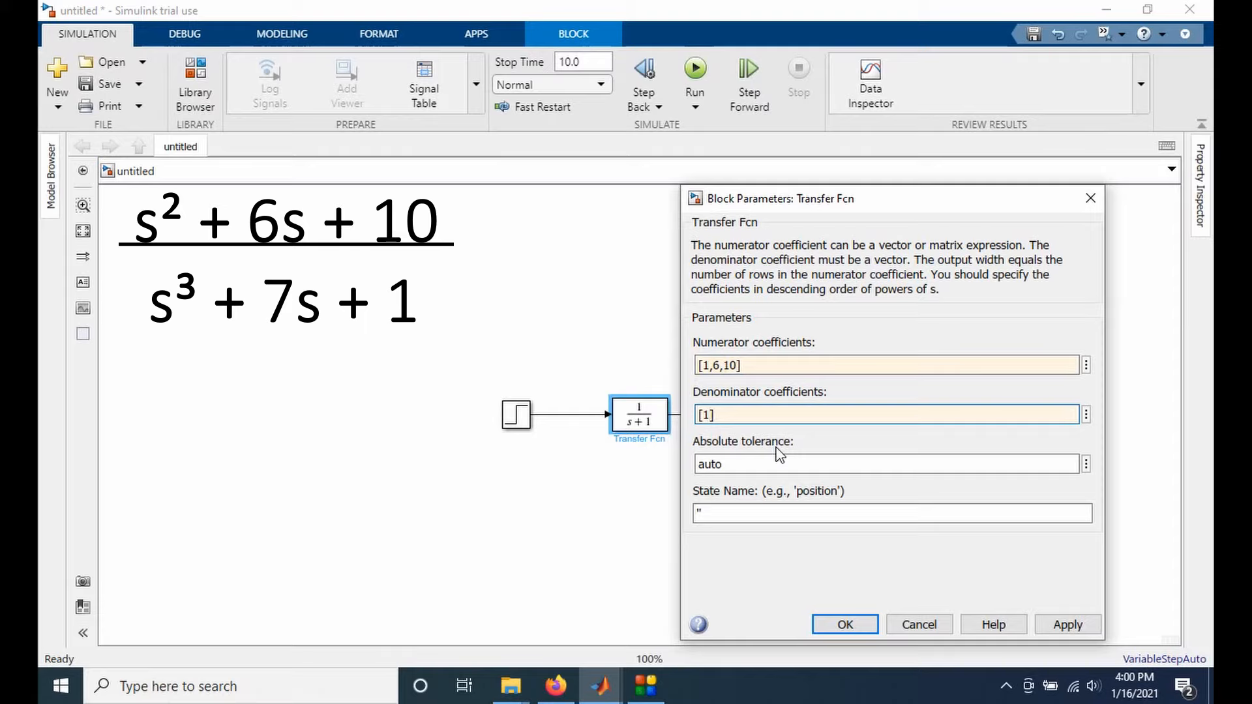
pyautogui.write(',0,7,1')
pyautogui.click(845, 625)
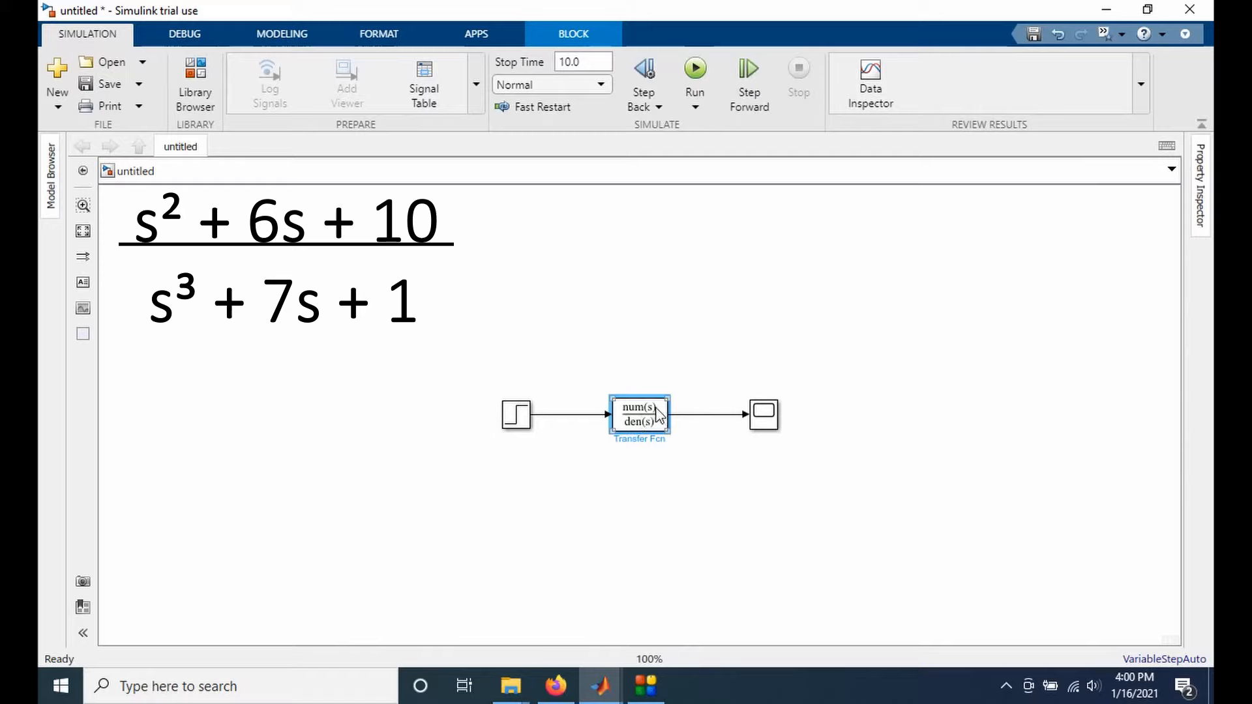
pyautogui.moveTo(667, 397)
pyautogui.mouseDown()
pyautogui.moveTo(699, 379)
pyautogui.moveTo(665, 413)
pyautogui.mouseUp()
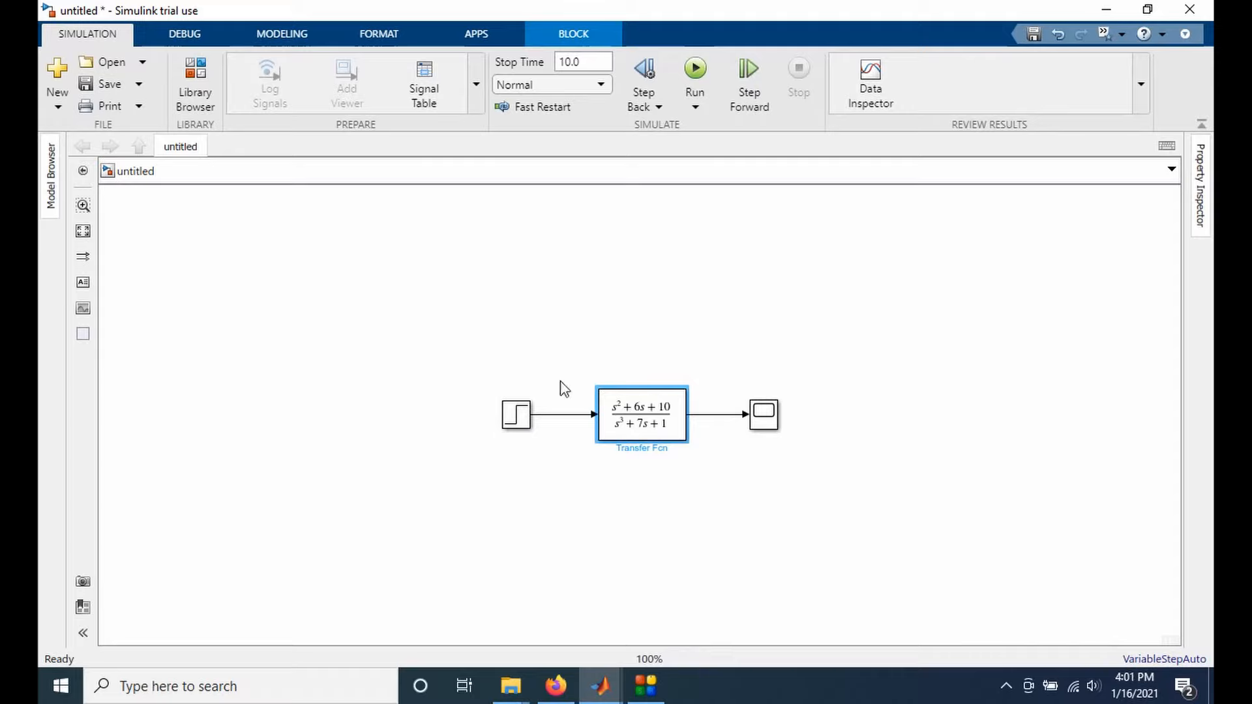
# Step: Review the Step block's parameters, keeping them as they are, and set the simulation stop time to 20
pyautogui.doubleClick(525, 416)
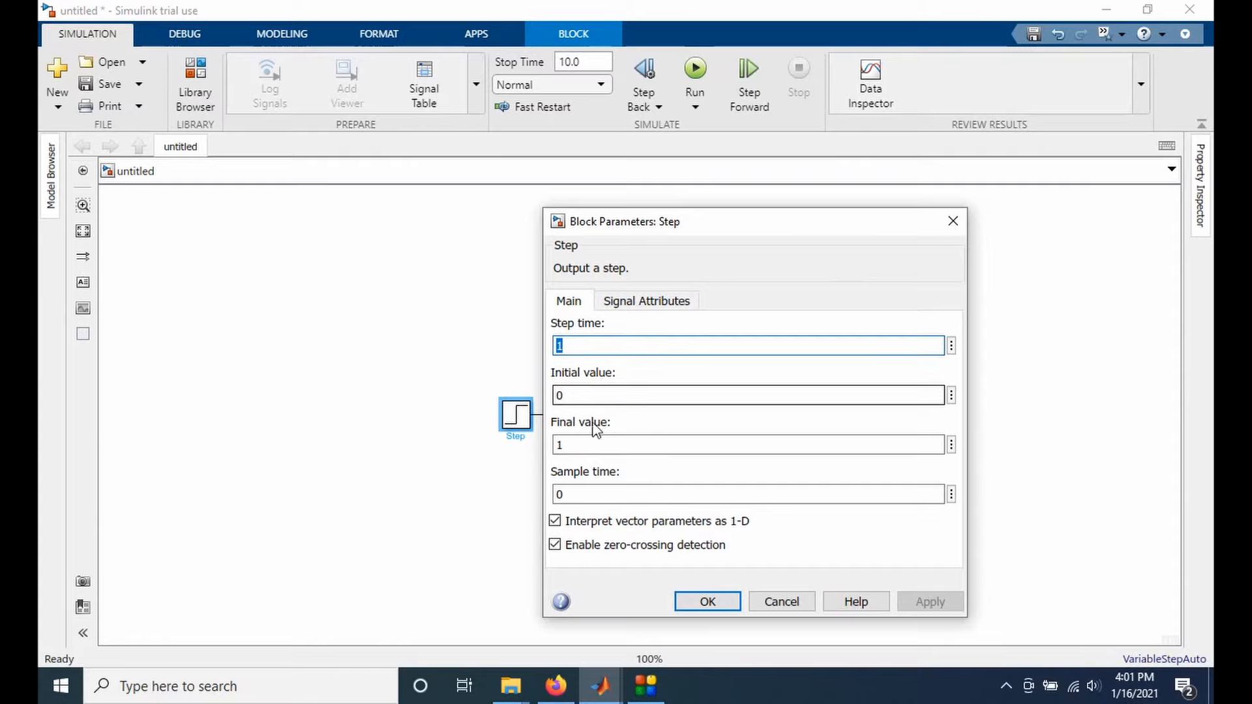
pyautogui.click(709, 598)
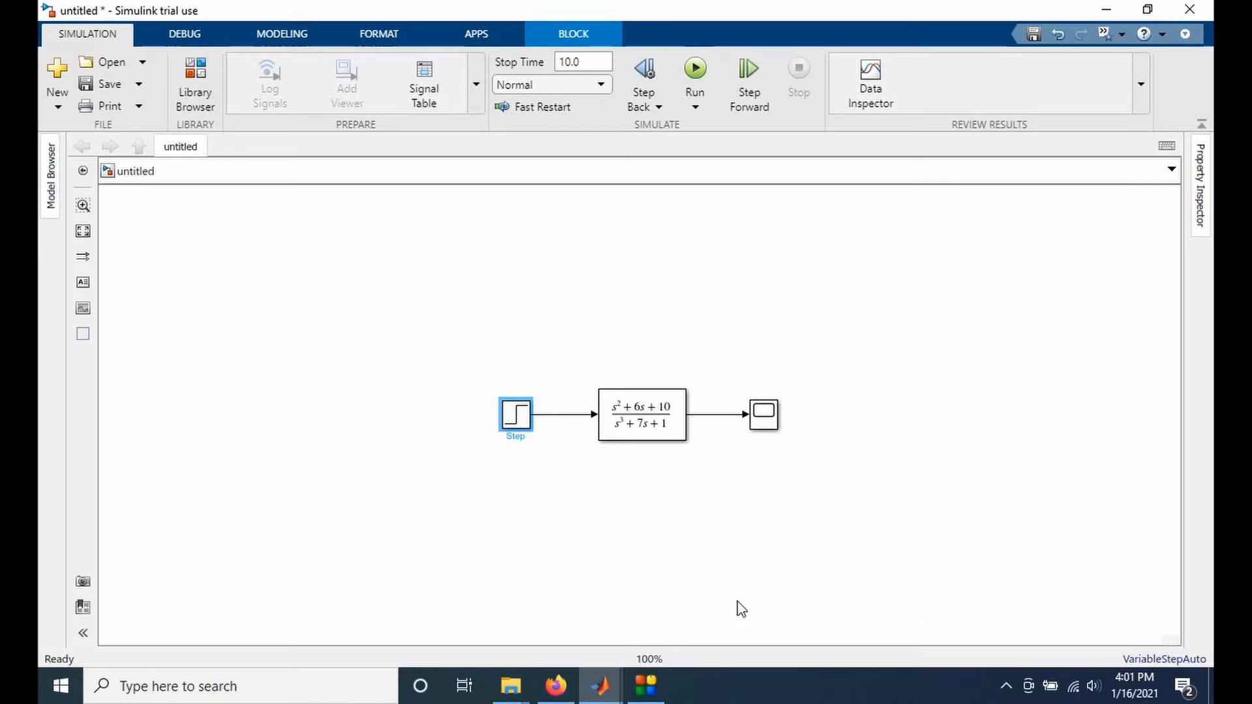
pyautogui.click(589, 64)
pyautogui.write('20')
pyautogui.click(651, 220)
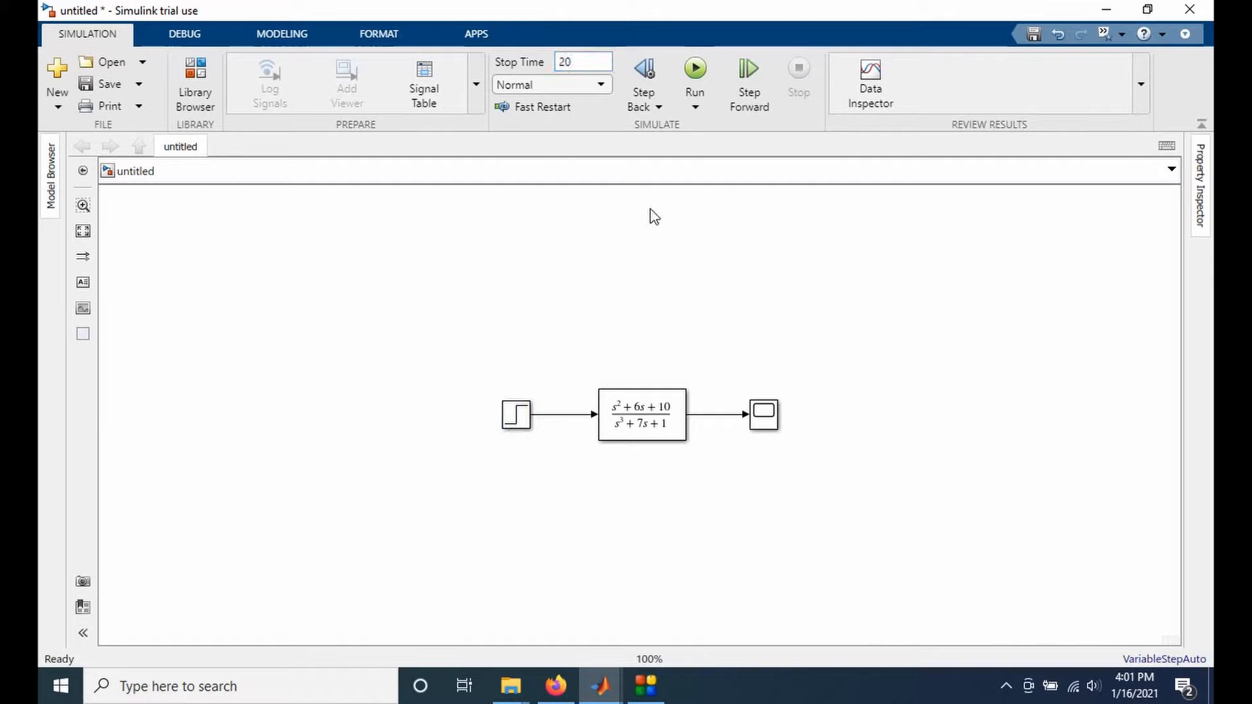
# Step: Run the simulation and open the Scope to view the open-loop response
pyautogui.click(696, 68)
pyautogui.click(765, 420)
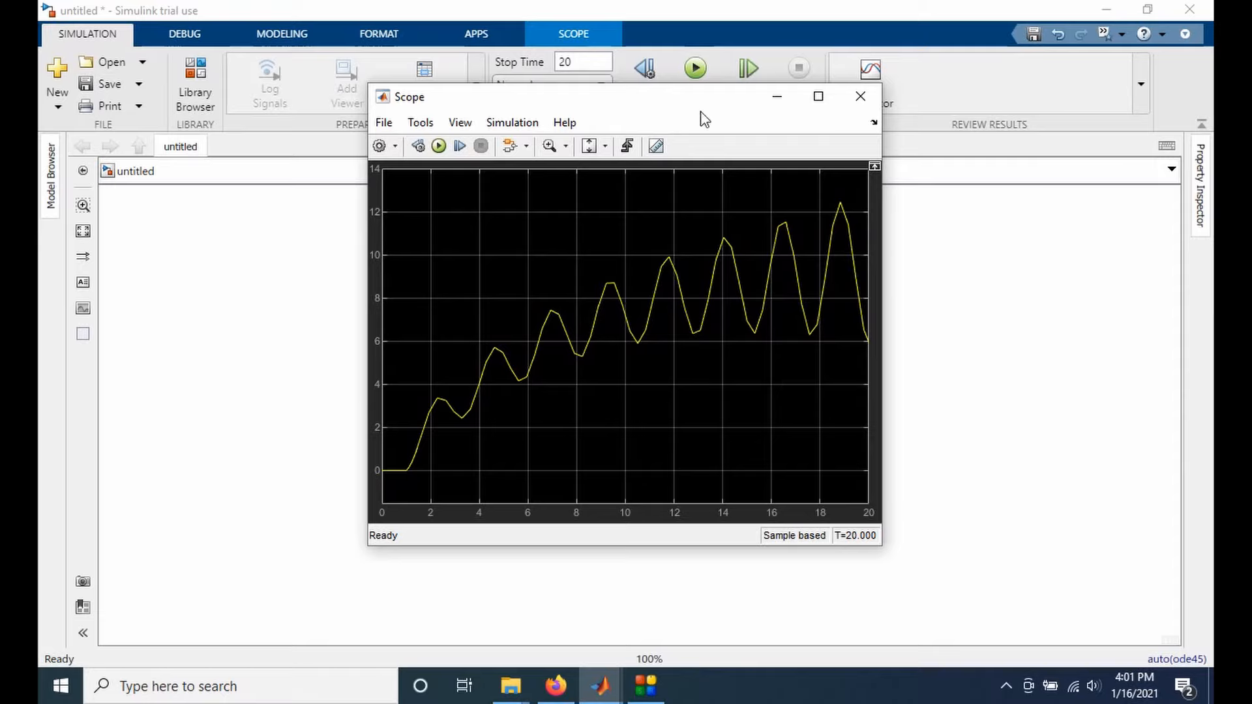
# Step: Zoom the Scope plot along the time axis into about the first 2.5 seconds, restore the full view and close the Scope
pyautogui.click(608, 147)
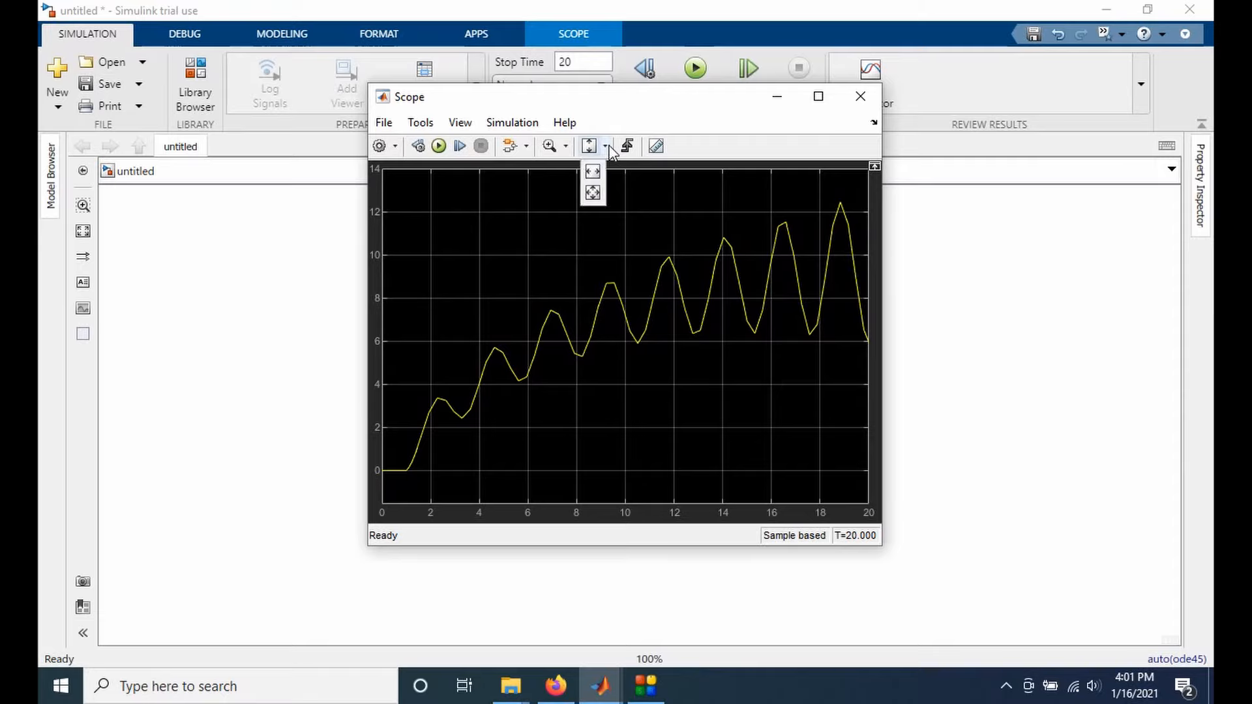
pyautogui.click(565, 145)
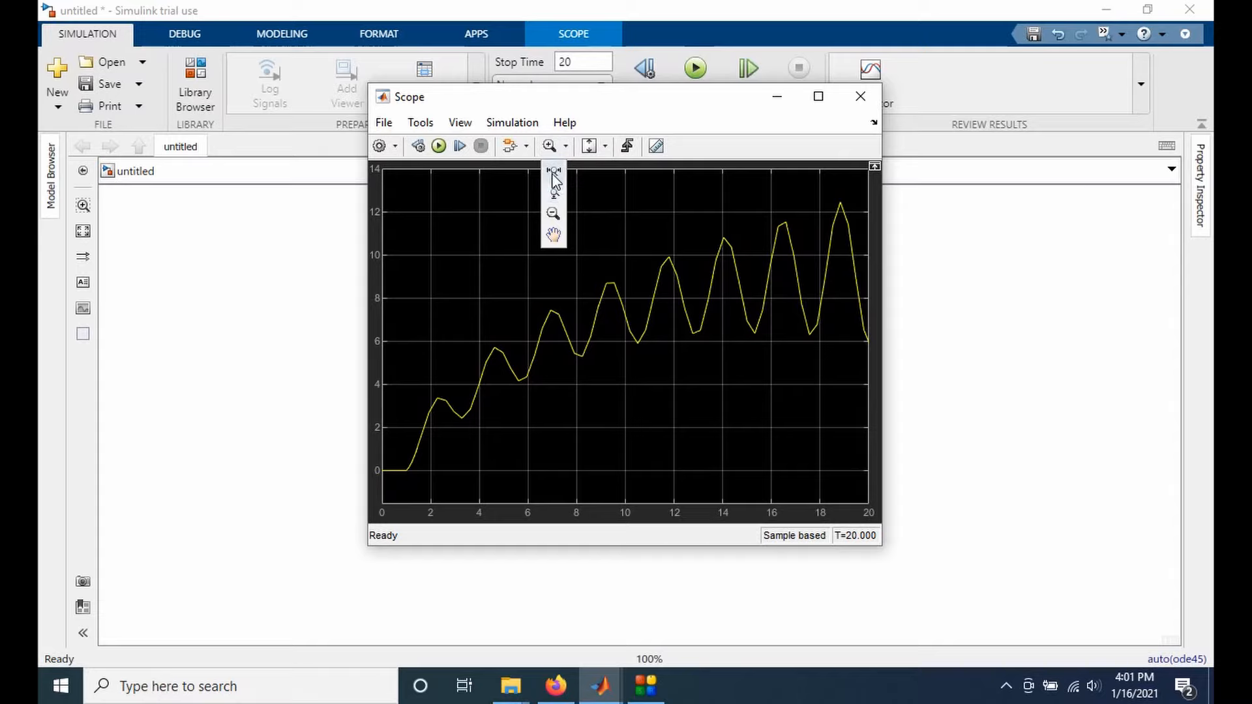
pyautogui.click(495, 370)
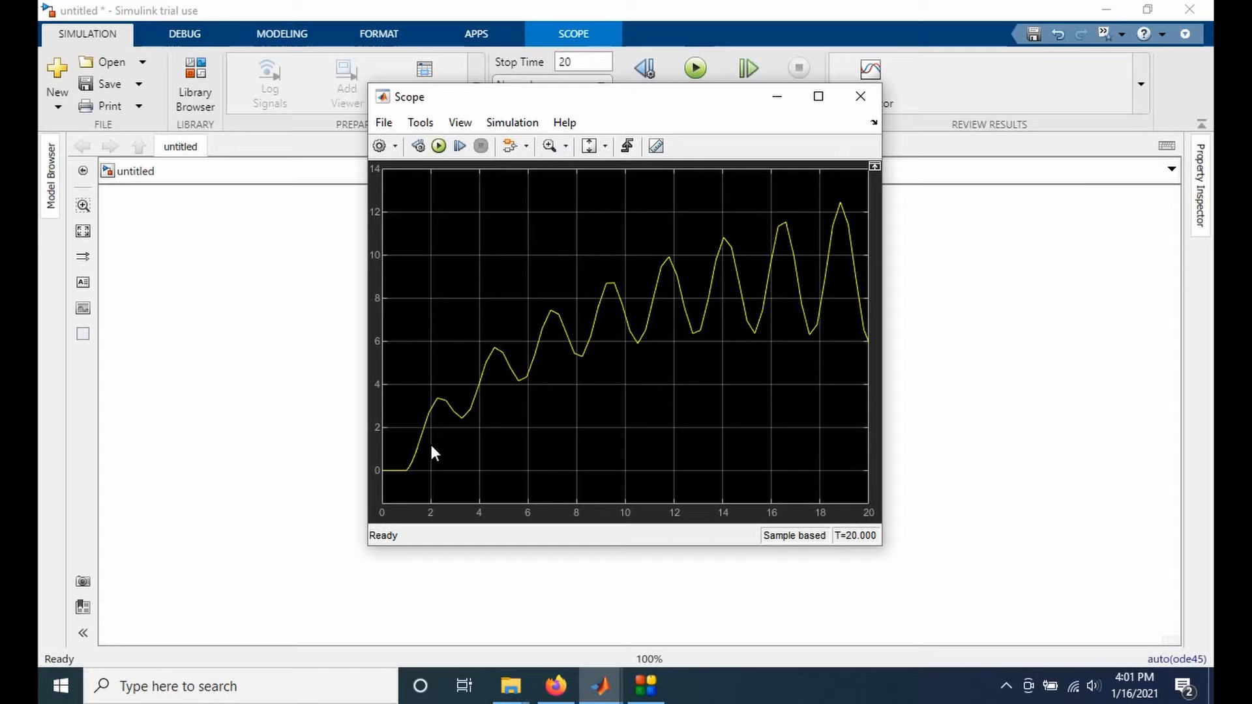
pyautogui.moveTo(441, 442); pyautogui.dragTo(385, 443)
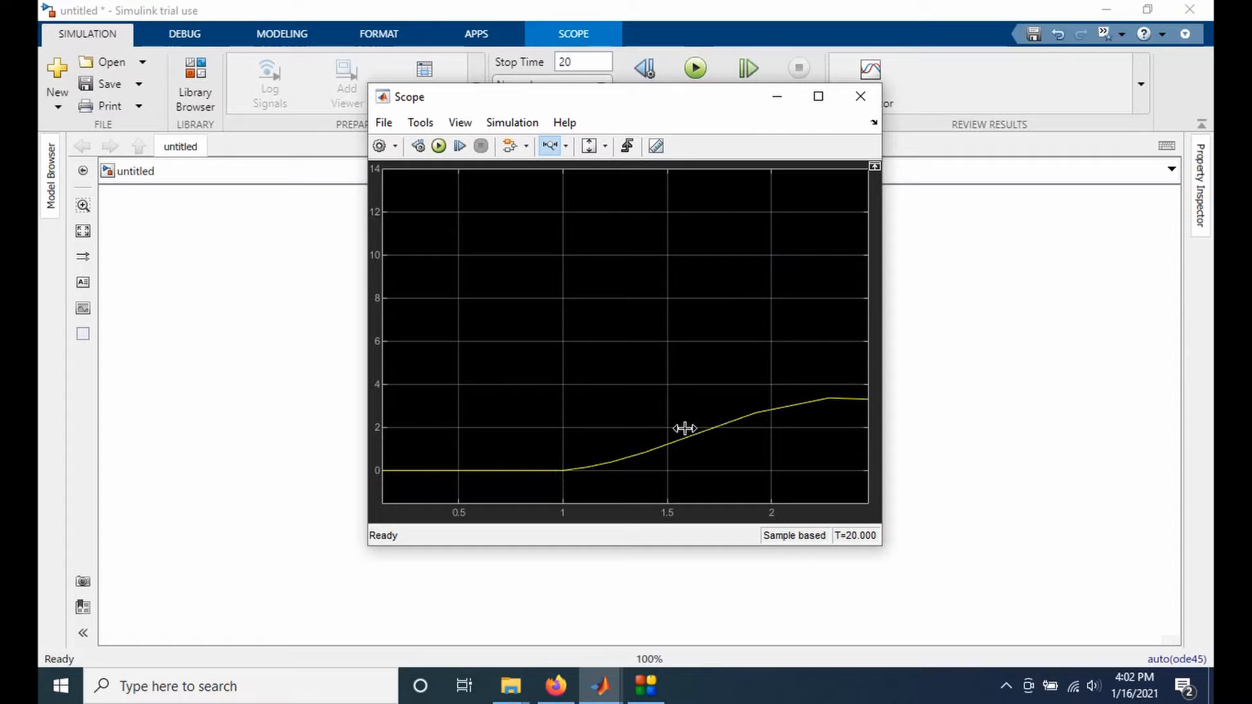
pyautogui.click(607, 148)
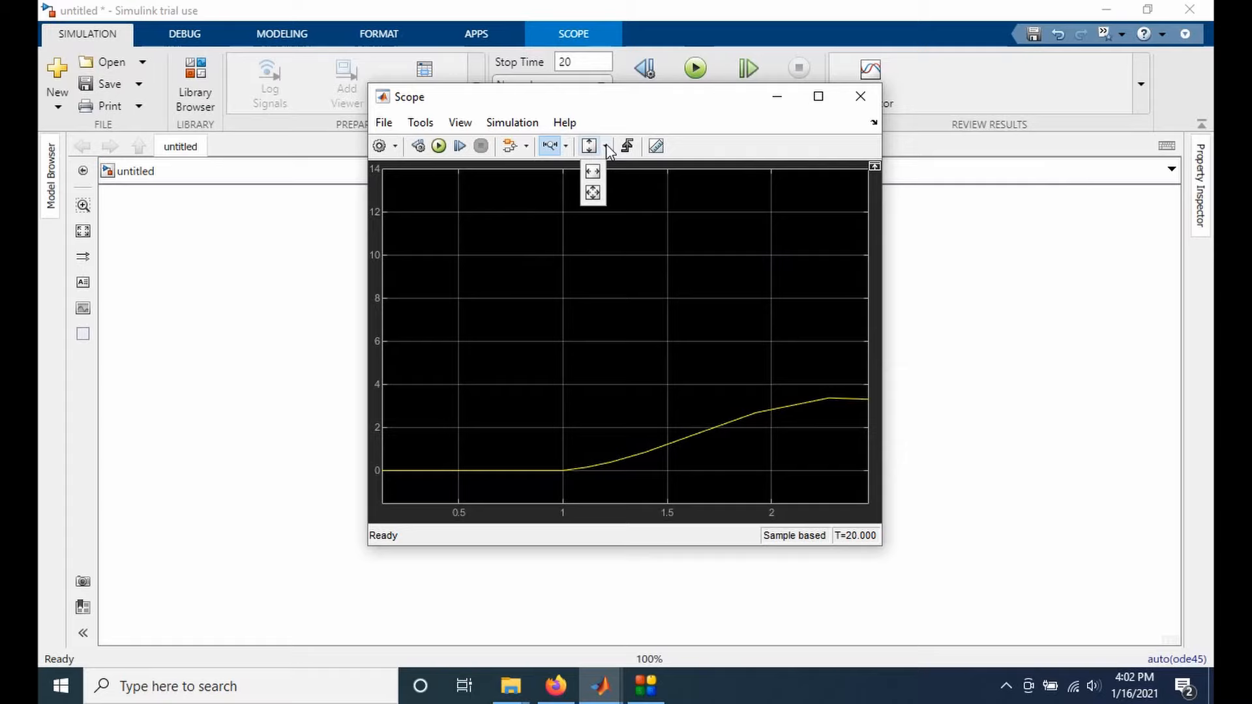
pyautogui.click(592, 194)
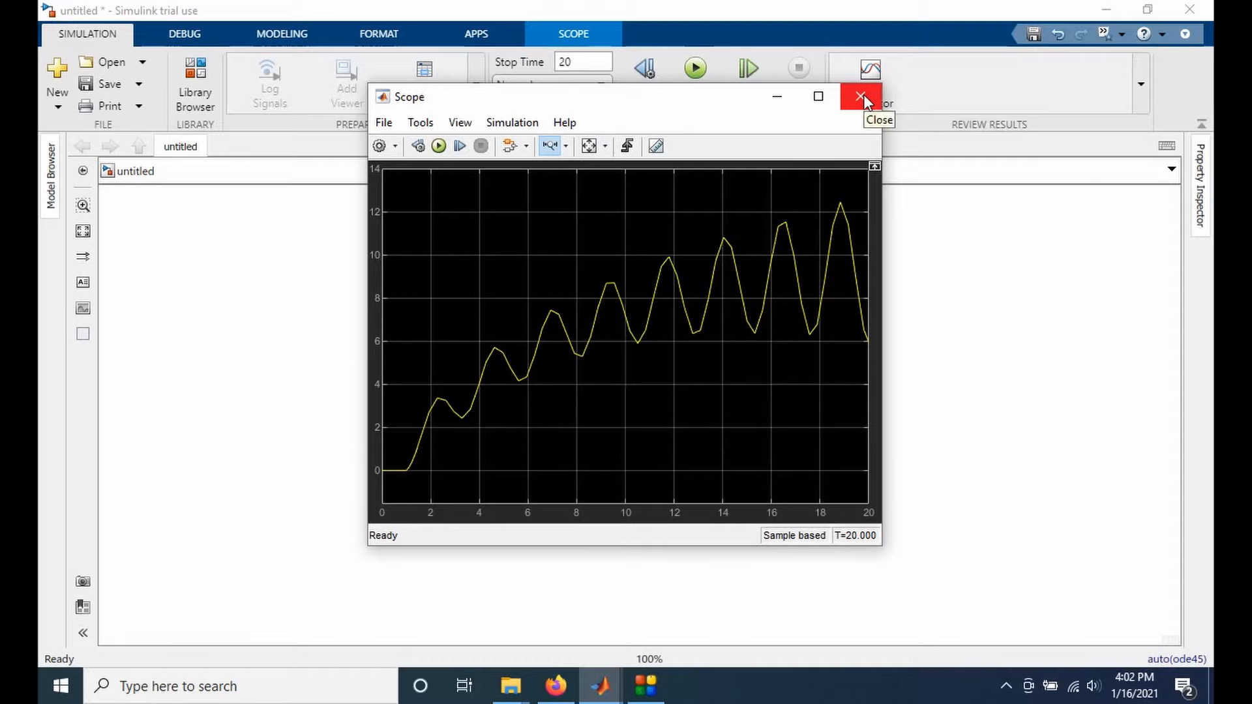
pyautogui.click(862, 99)
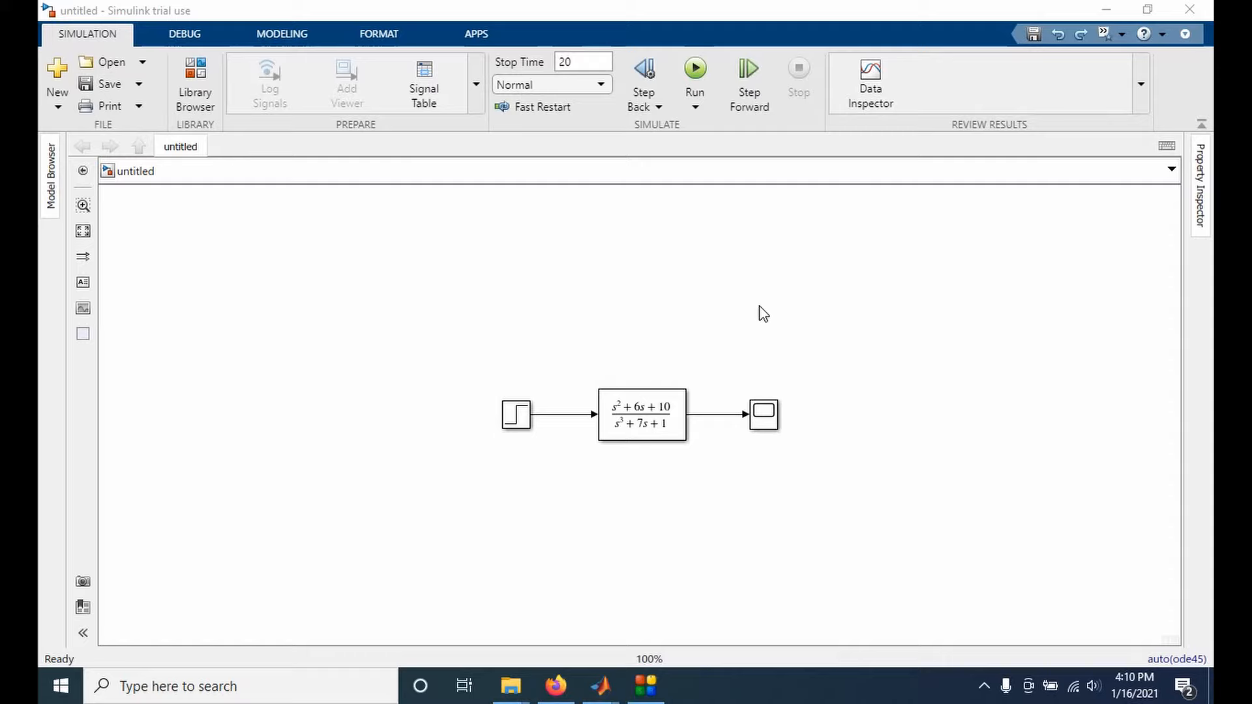
# Step: Rename the Step block to Input and the transfer function block to Plant
pyautogui.click(515, 433)
pyautogui.doubleClick(515, 436)
pyautogui.press('BackSpace')
pyautogui.write('Input')
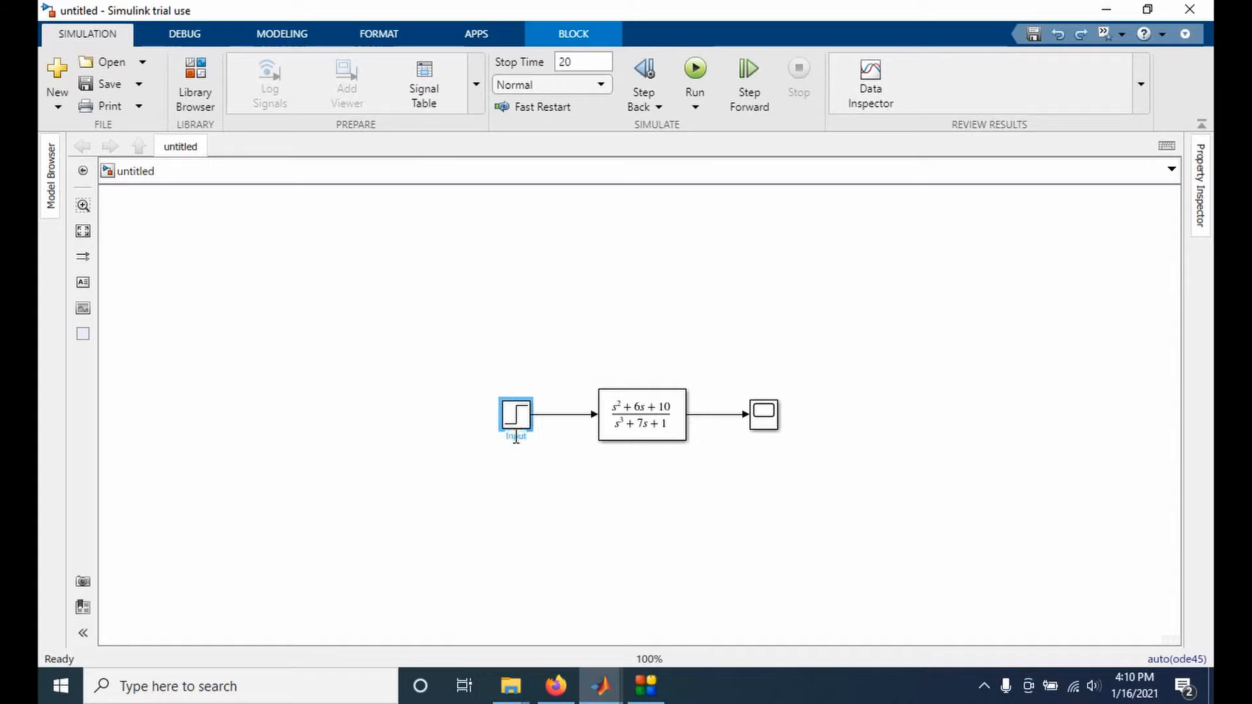
pyautogui.click(674, 425)
pyautogui.doubleClick(642, 447)
pyautogui.press('BackSpace')
pyautogui.write('Plant')
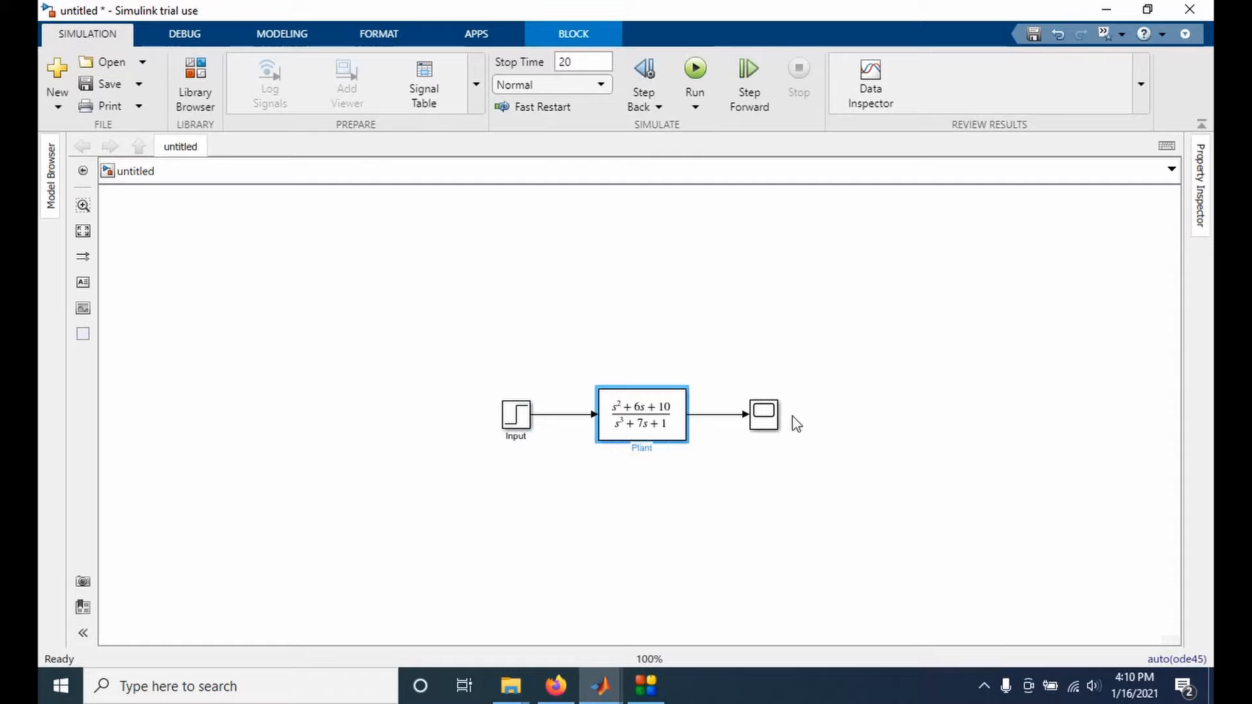
# Step: Rename the Scope block to Output
pyautogui.doubleClick(772, 437)
pyautogui.write('O')
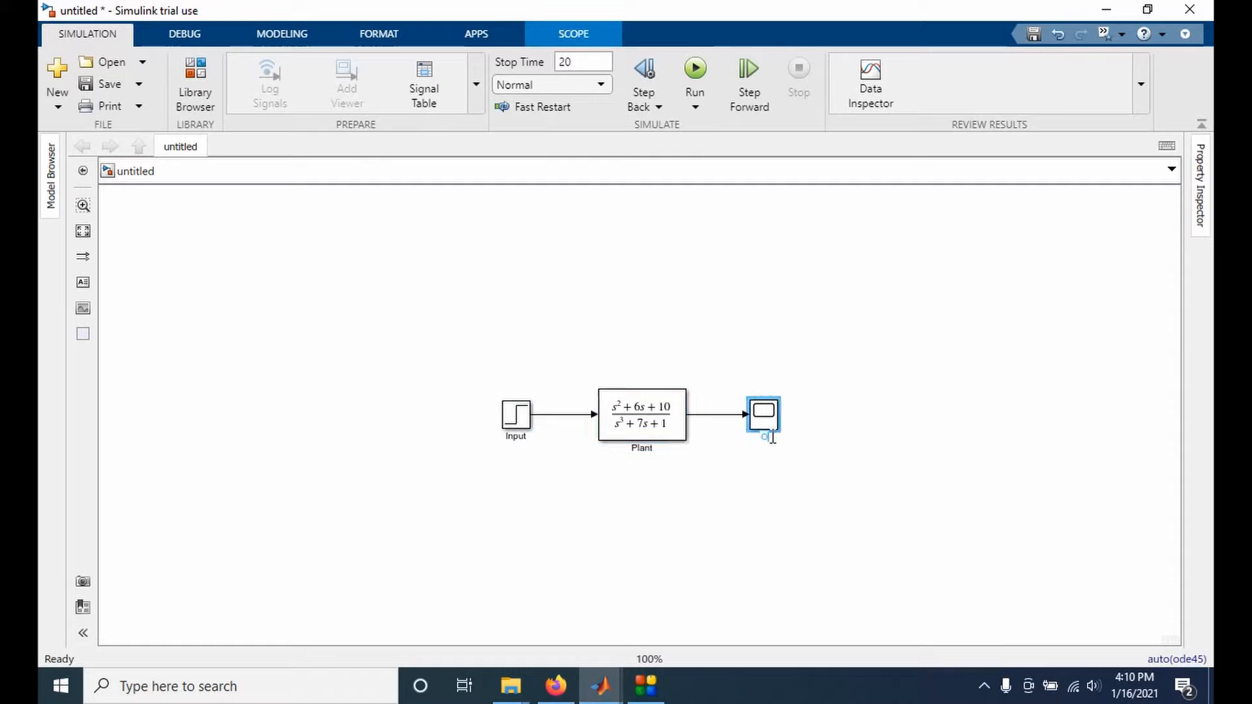
pyautogui.write('utput')
pyautogui.press('Return')
# Step: Label the signal entering the Plant block v(t) and the signal leaving it y(t)
pyautogui.doubleClick(568, 416)
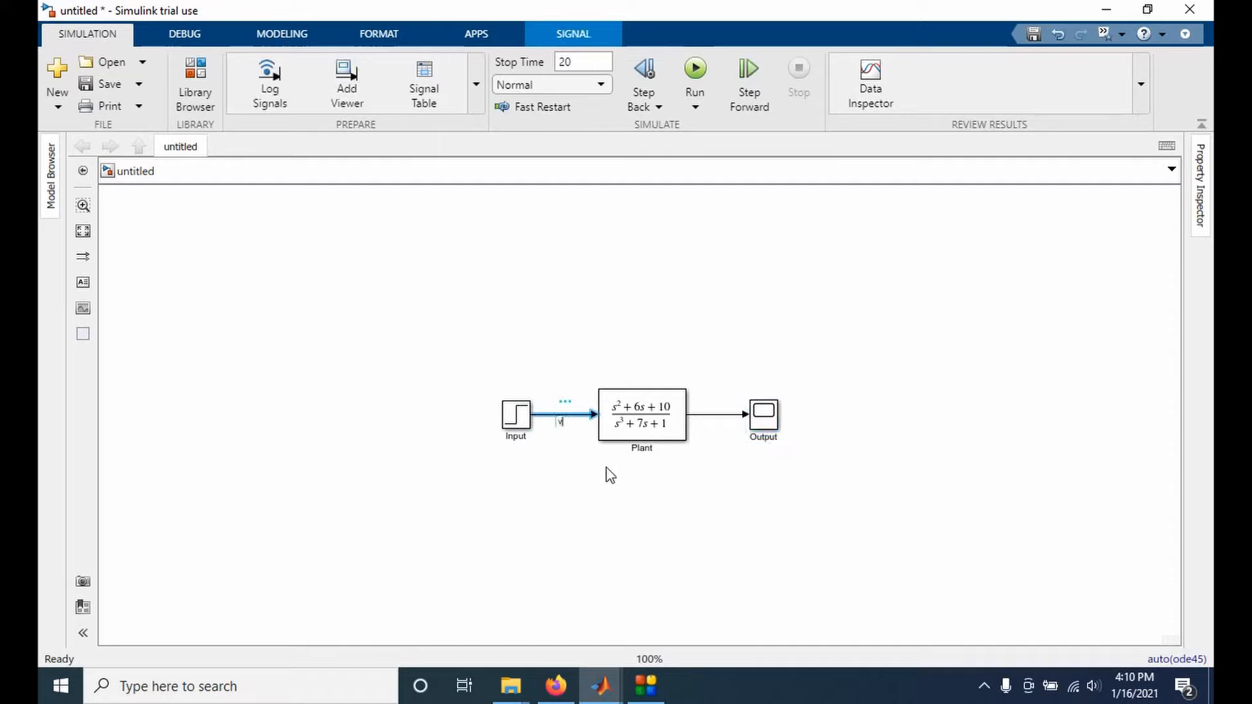
pyautogui.write('v(t)')
pyautogui.click(654, 391)
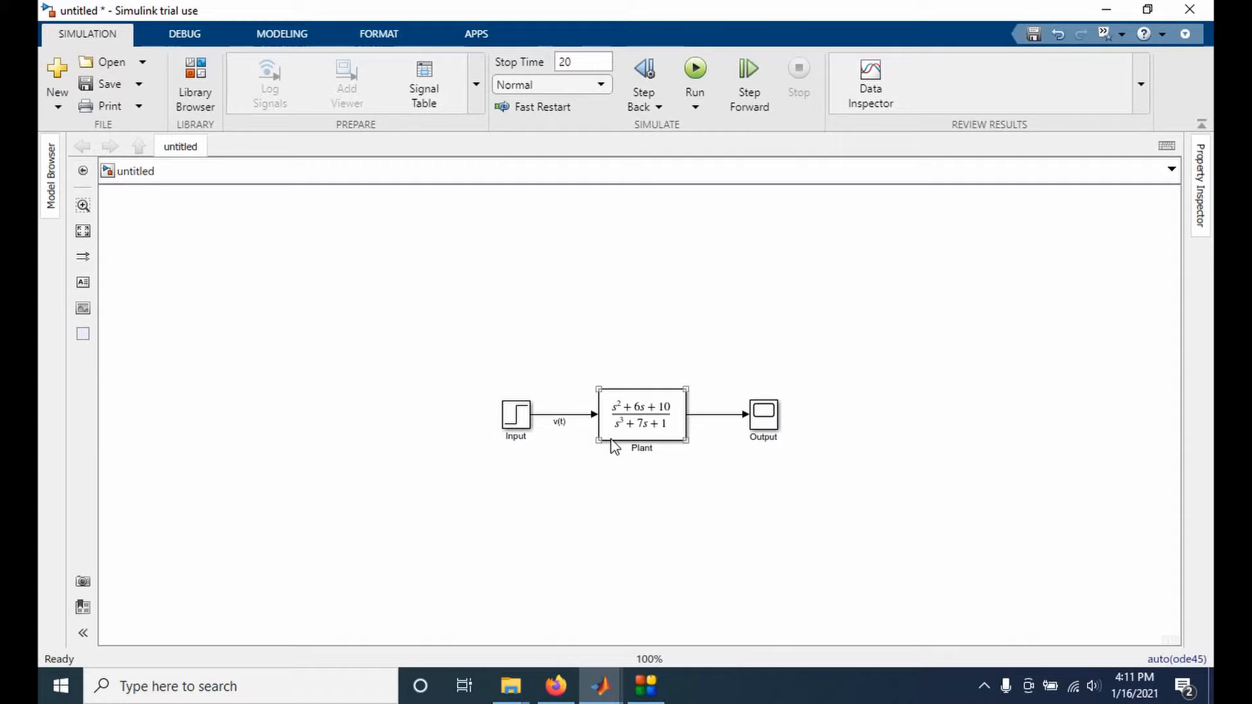
pyautogui.click(708, 415)
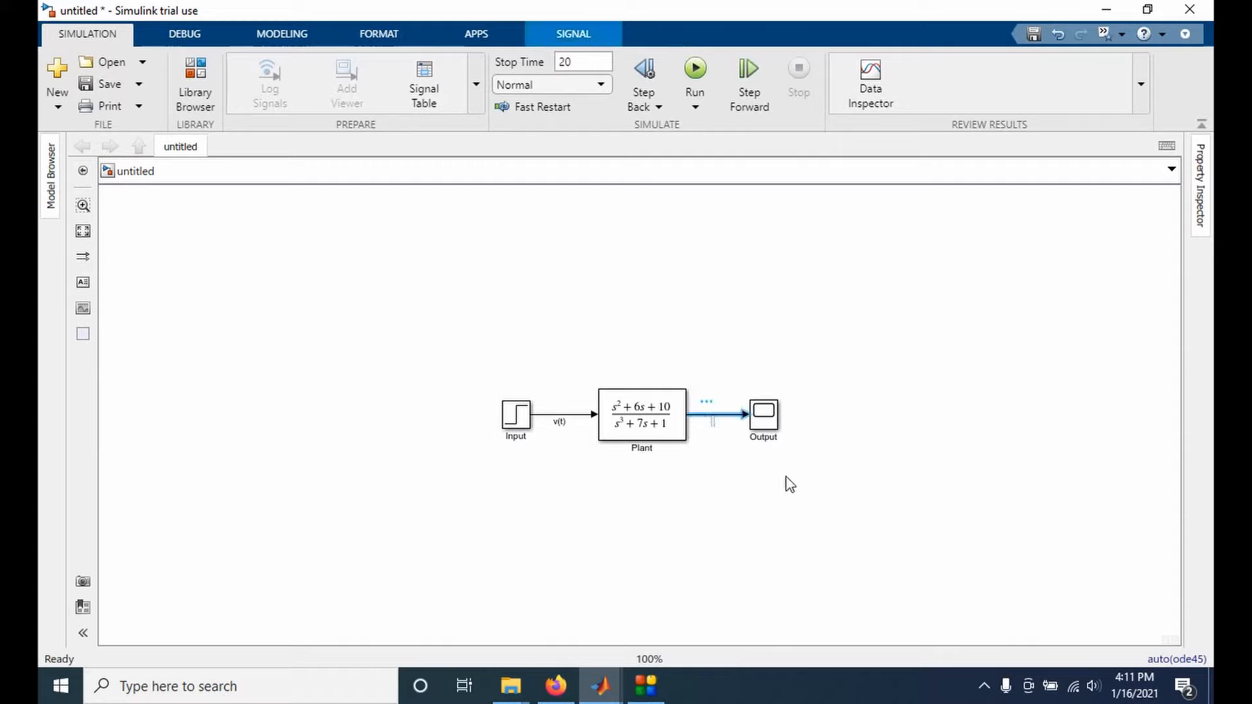
pyautogui.write('y(t)')
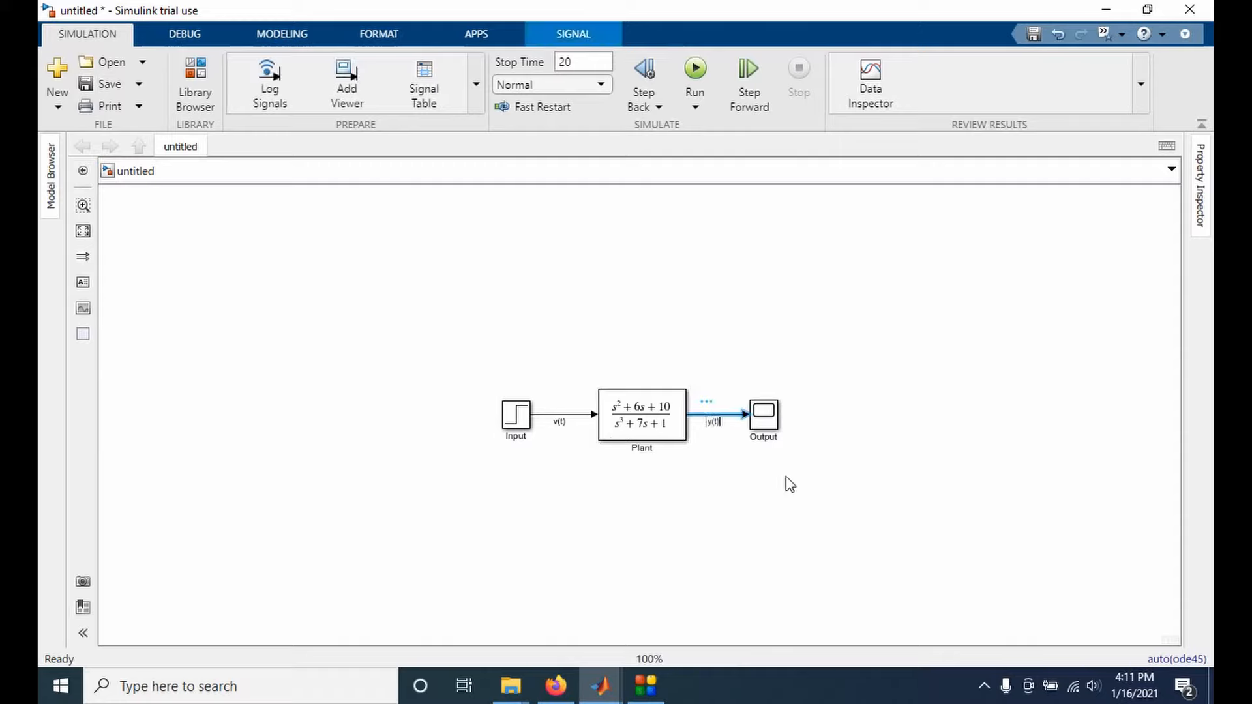
pyautogui.click(789, 483)
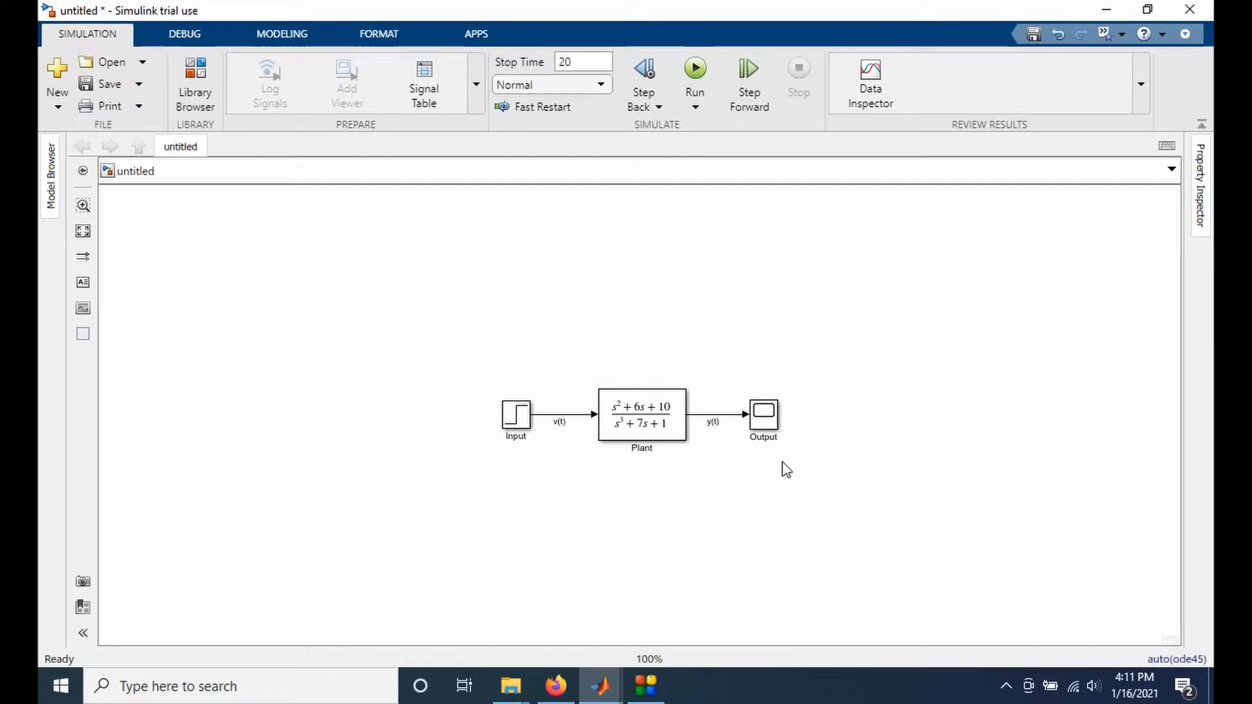
# Step: Add a Sum block from the commonly used blocks and move the Input block farther away from the Plant
pyautogui.click(194, 97)
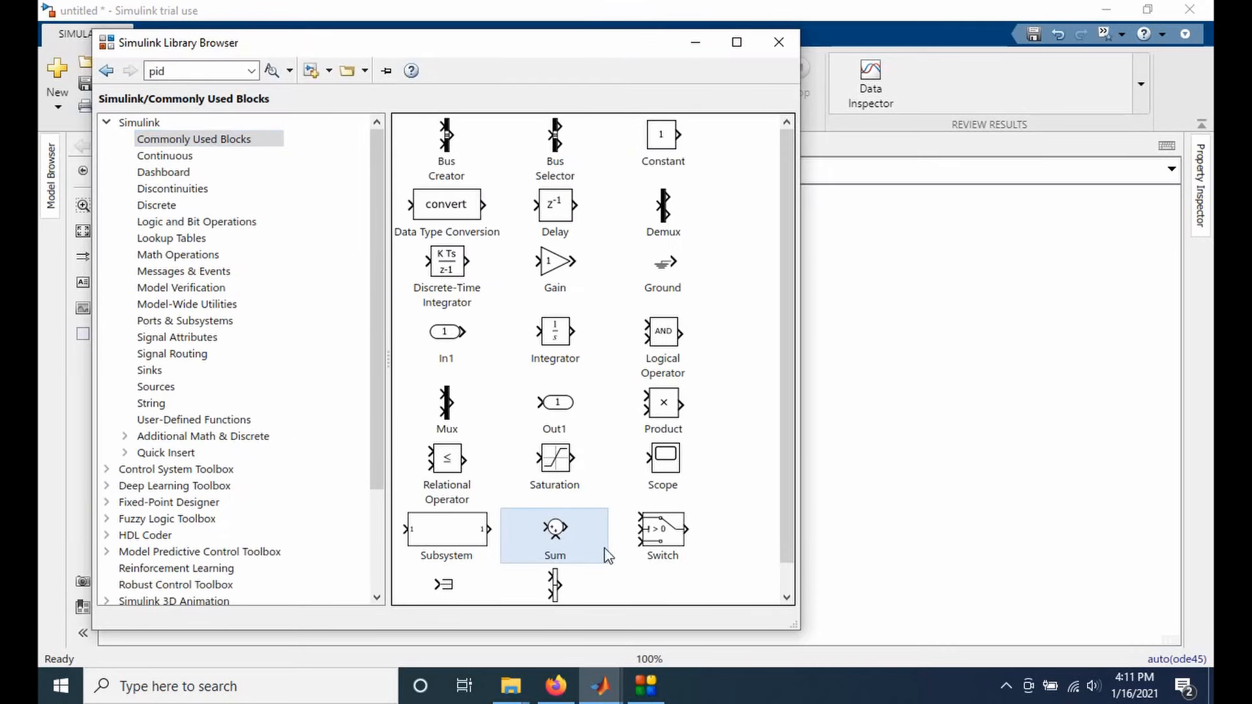
pyautogui.moveTo(569, 531); pyautogui.dragTo(891, 370)
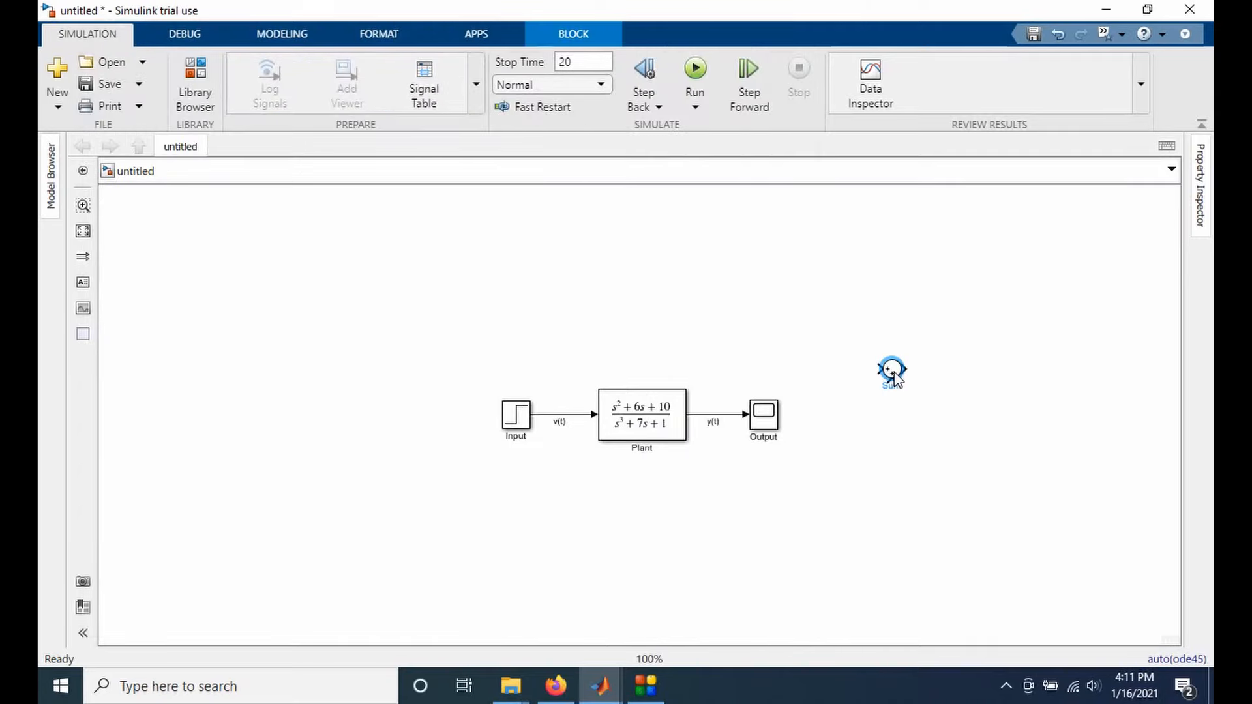
pyautogui.moveTo(509, 423); pyautogui.dragTo(380, 422)
pyautogui.click(495, 449)
# Step: Detach the v(t) line from the Input block, shorten it toward the Plant, and place the Sum block in the gap
pyautogui.click(411, 415)
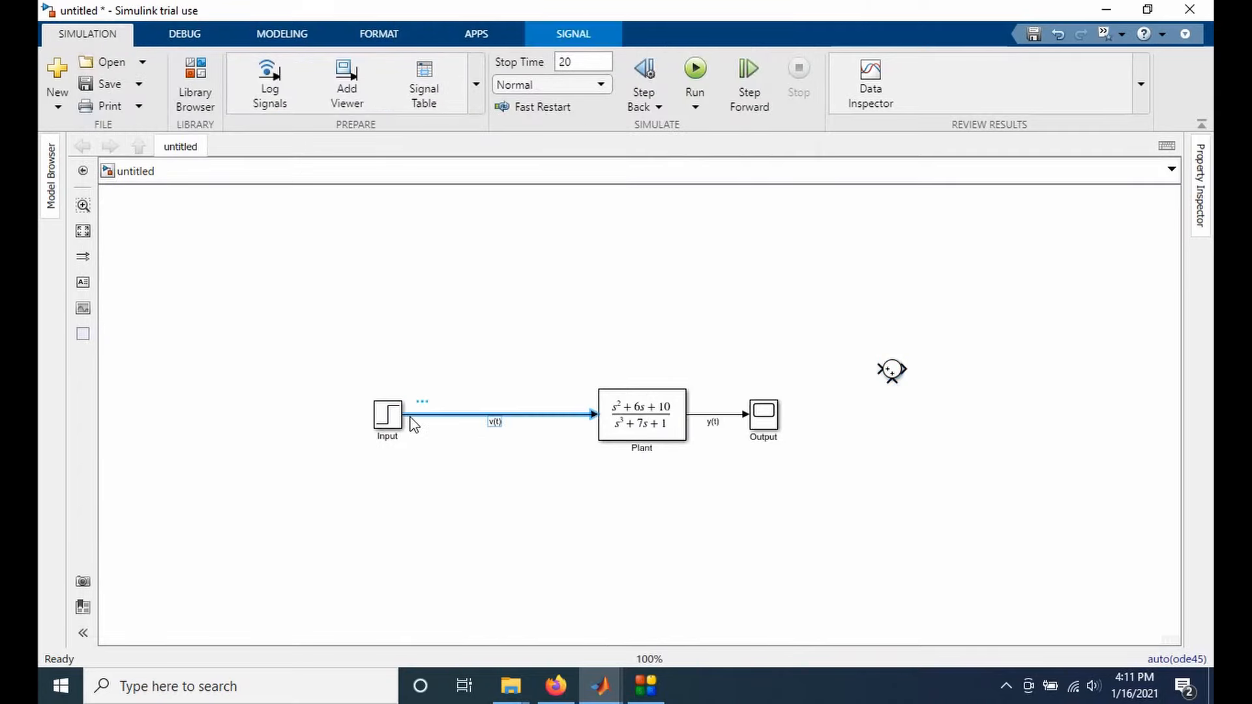
pyautogui.moveTo(410, 415); pyautogui.dragTo(523, 414)
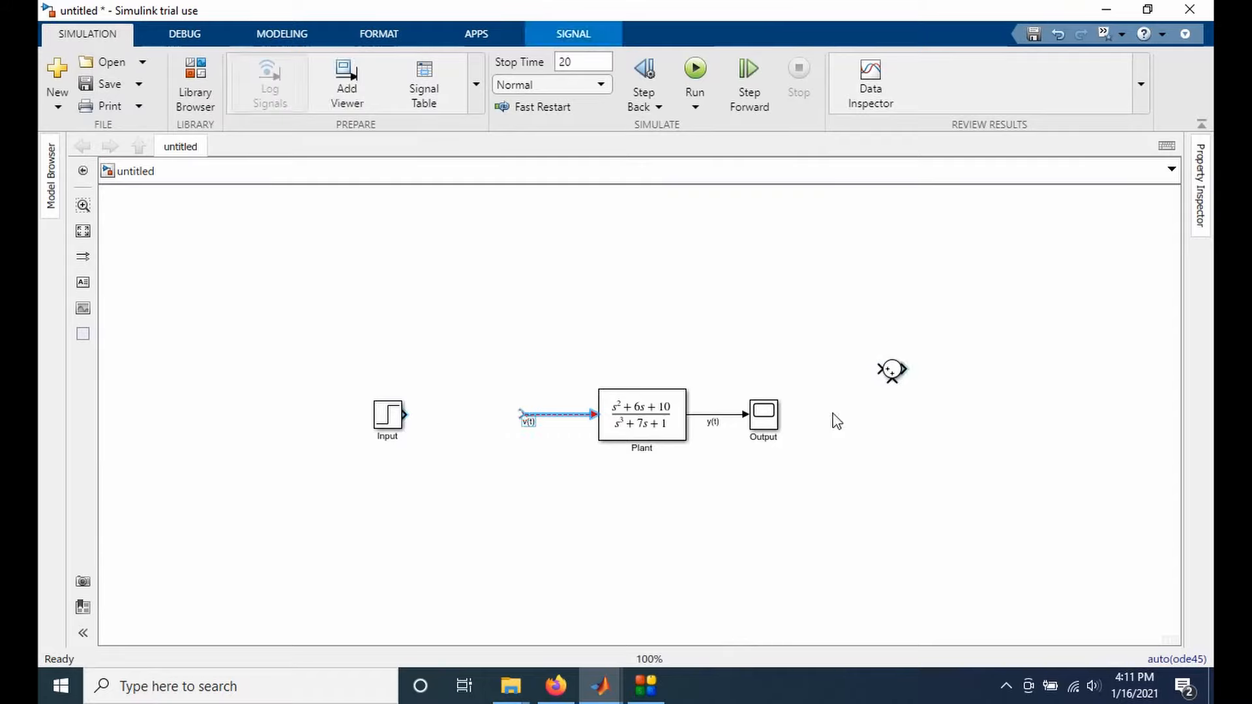
pyautogui.moveTo(889, 367); pyautogui.dragTo(469, 415)
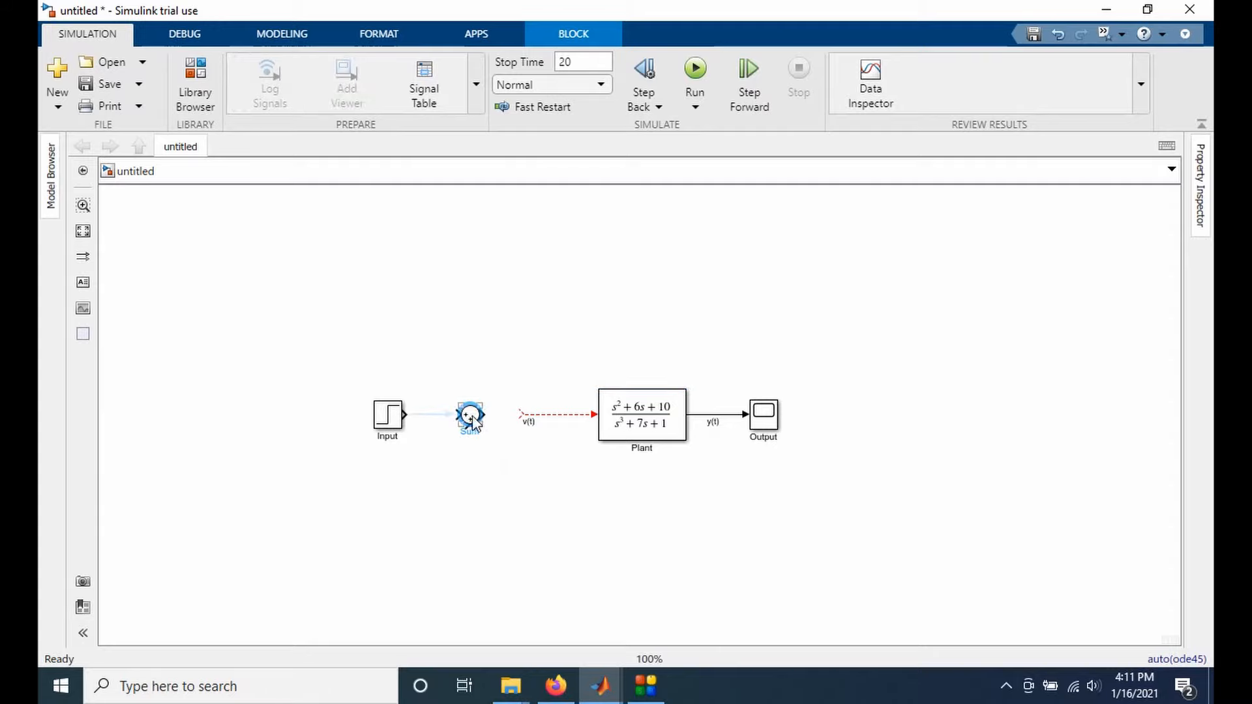
# Step: Try +++ as the Sum block's list of signs
pyautogui.doubleClick(471, 417)
pyautogui.moveTo(630, 203); pyautogui.dragTo(669, 190)
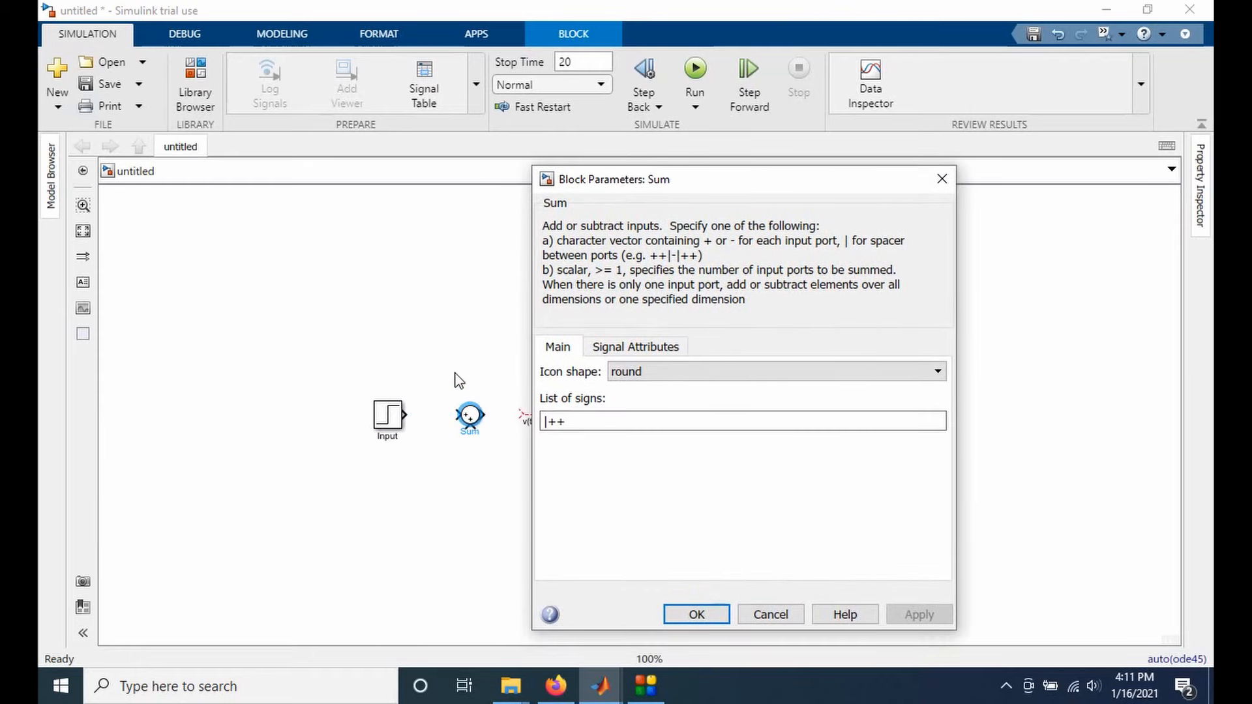
pyautogui.doubleClick(553, 424)
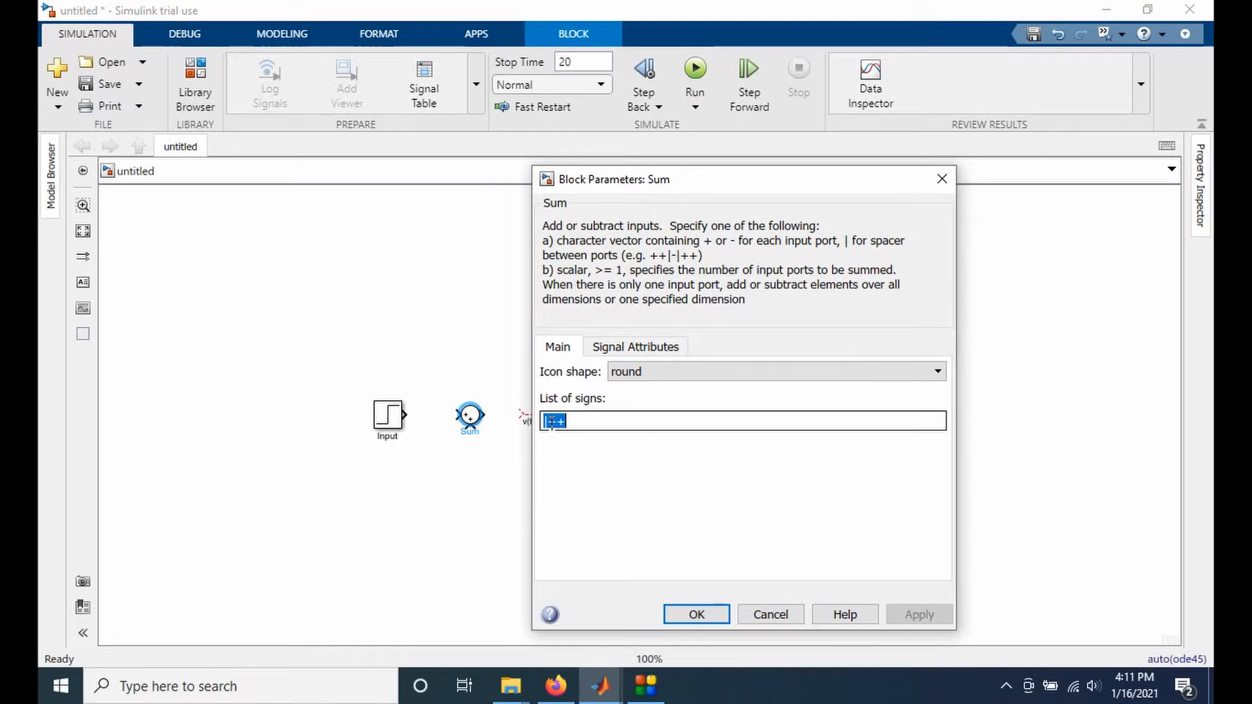
pyautogui.press('End')
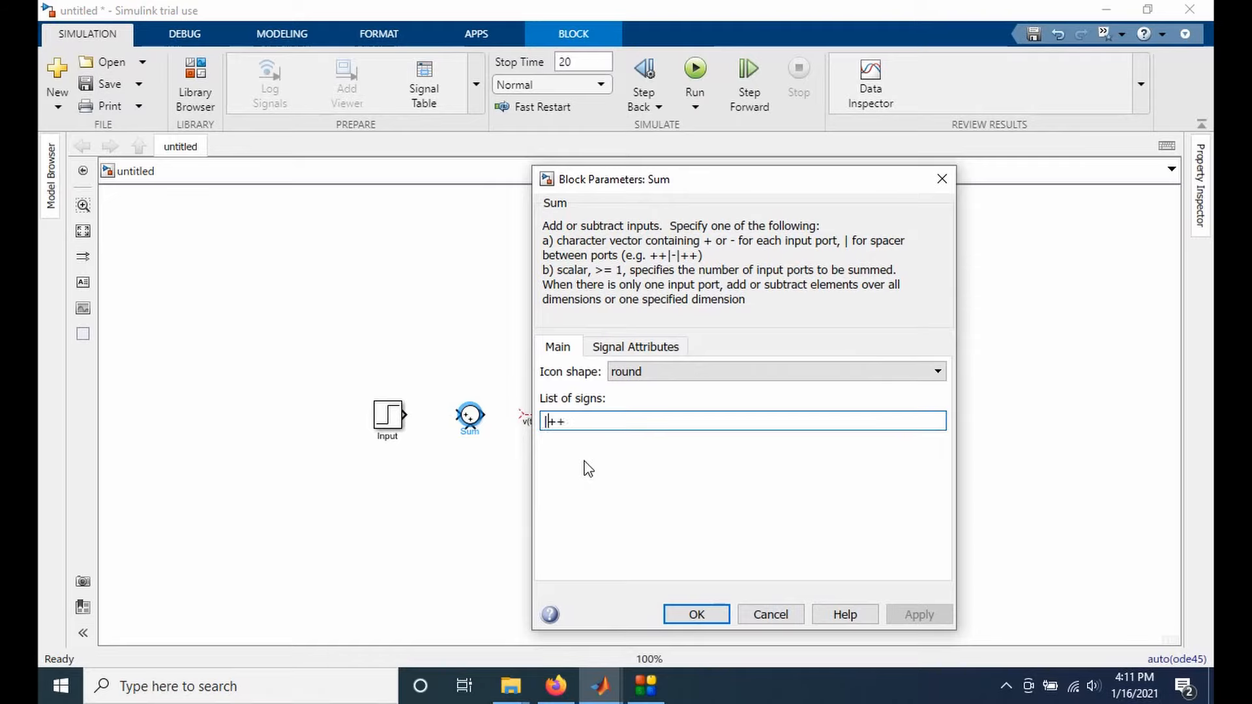
pyautogui.press('BackSpace')
pyautogui.write('+')
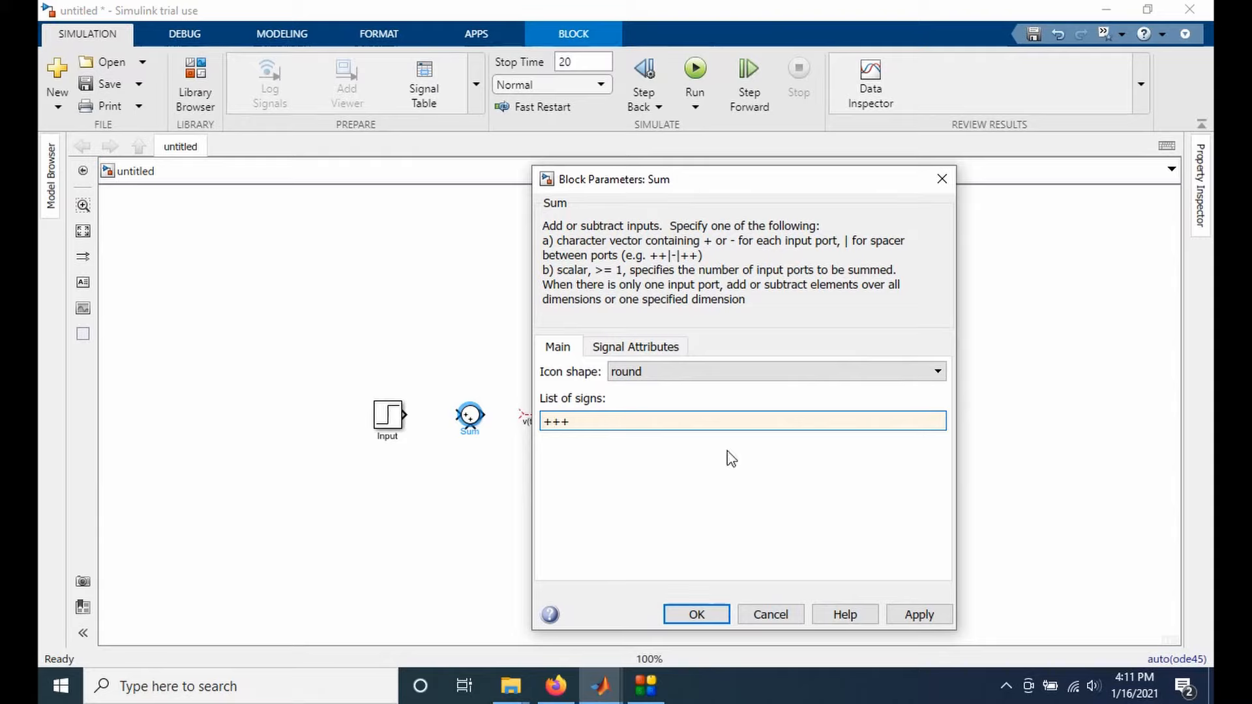
pyautogui.click(919, 614)
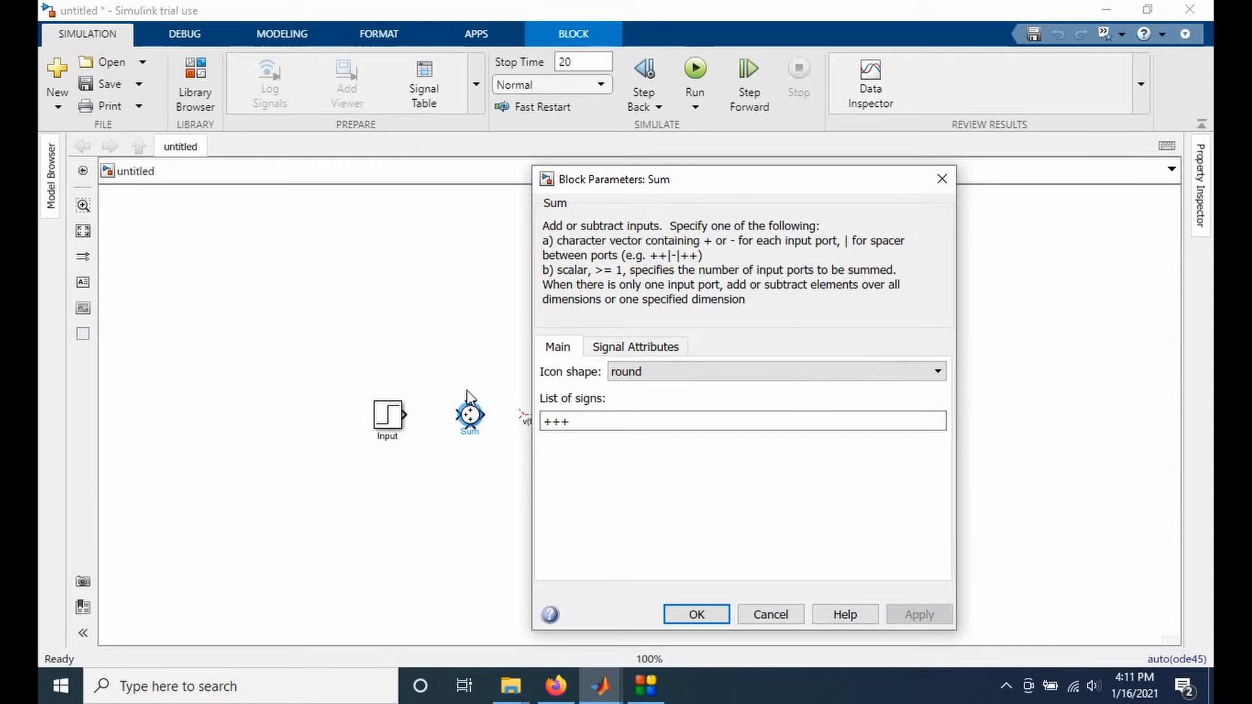
# Step: Set the Sum block's list of signs to |+- and accept its parameters
pyautogui.doubleClick(554, 423)
pyautogui.click(570, 424)
pyautogui.press('BackSpace')
pyautogui.write('|')
pyautogui.click(605, 417)
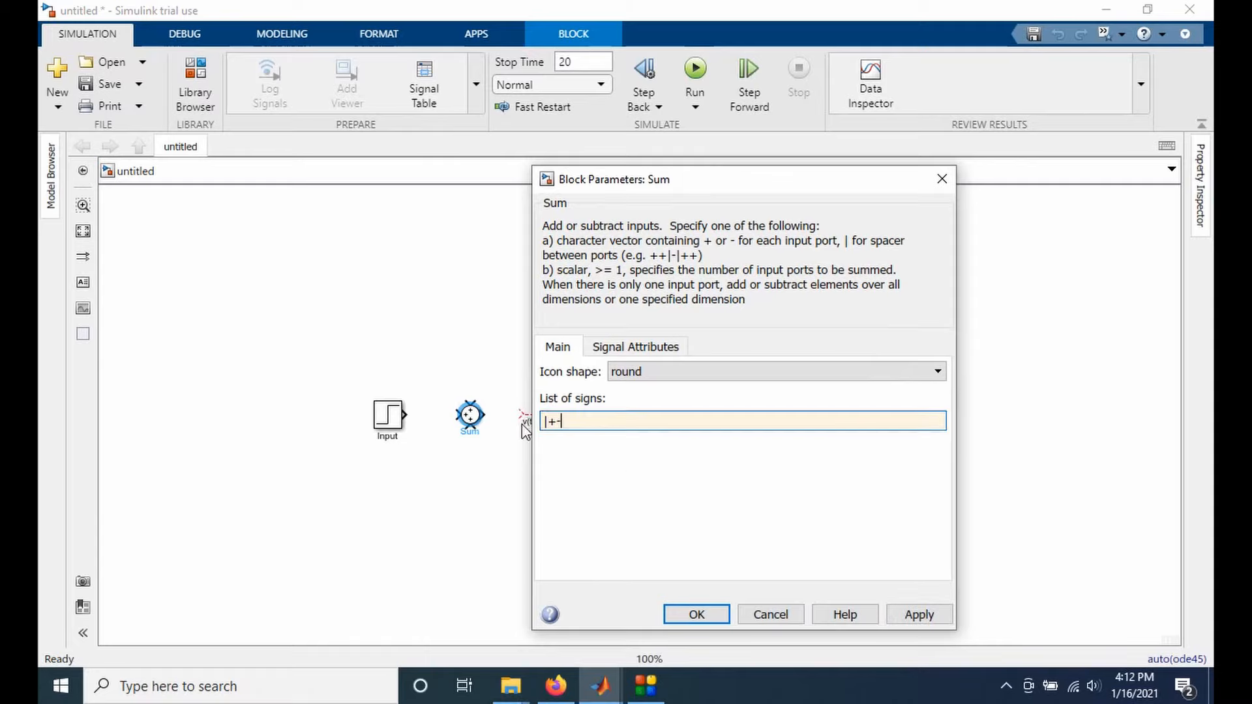
pyautogui.click(697, 614)
# Step: Wire the Sum block between the Input and Plant blocks, and relabel the signal from Input to Sum as u(t)
pyautogui.moveTo(523, 412)
pyautogui.mouseDown()
pyautogui.moveTo(456, 429)
pyautogui.moveTo(464, 417)
pyautogui.mouseUp()
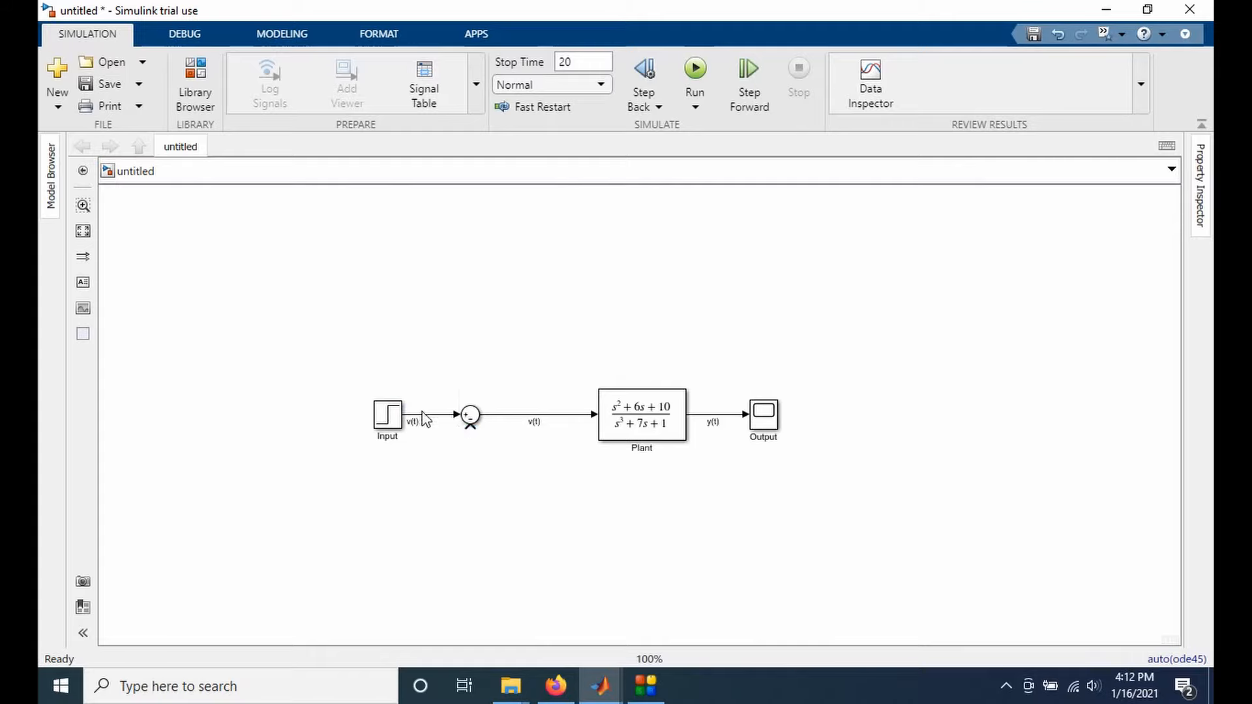
pyautogui.click(397, 431)
pyautogui.doubleClick(408, 422)
# Step: Connect the Sum block's negative input to the y(t) line with a feedback branch routed below the Plant
pyautogui.moveTo(470, 424); pyautogui.dragTo(528, 481)
pyautogui.moveTo(695, 477)
pyautogui.mouseDown()
pyautogui.moveTo(735, 478)
pyautogui.moveTo(733, 422)
pyautogui.mouseUp()
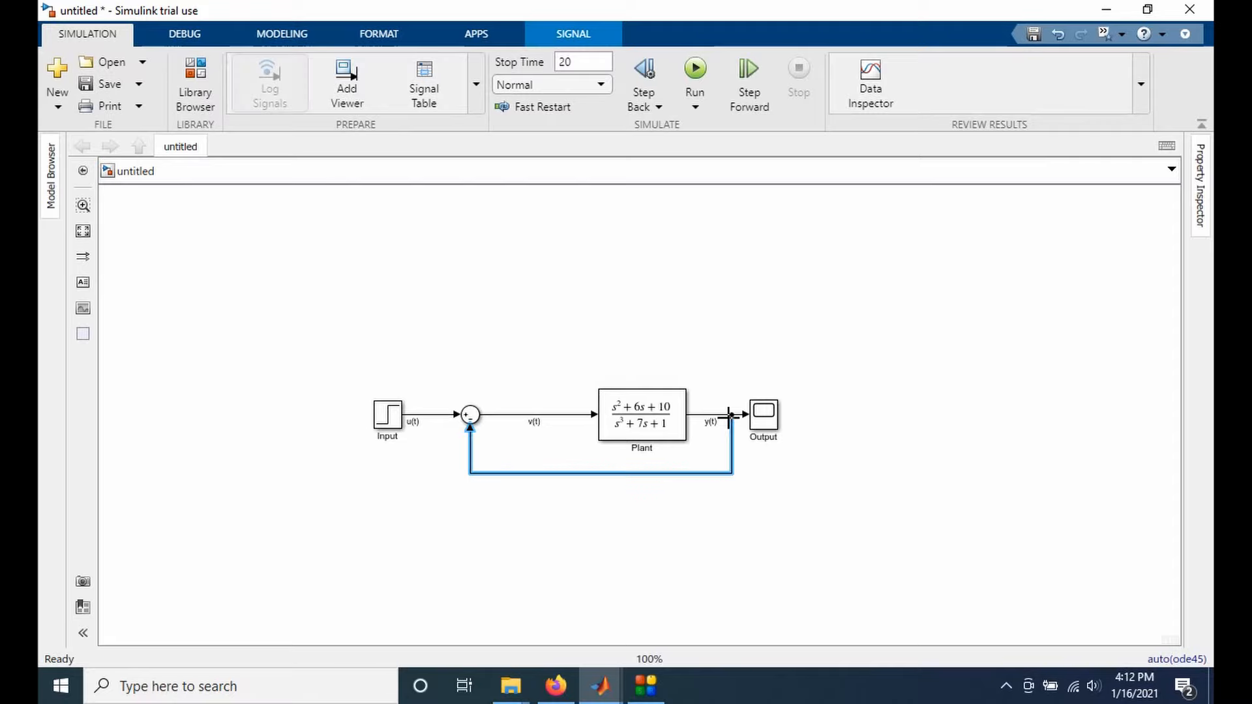
# Step: Run the closed-loop simulation, open the Output scope and scale its axes to fit the response
pyautogui.click(696, 68)
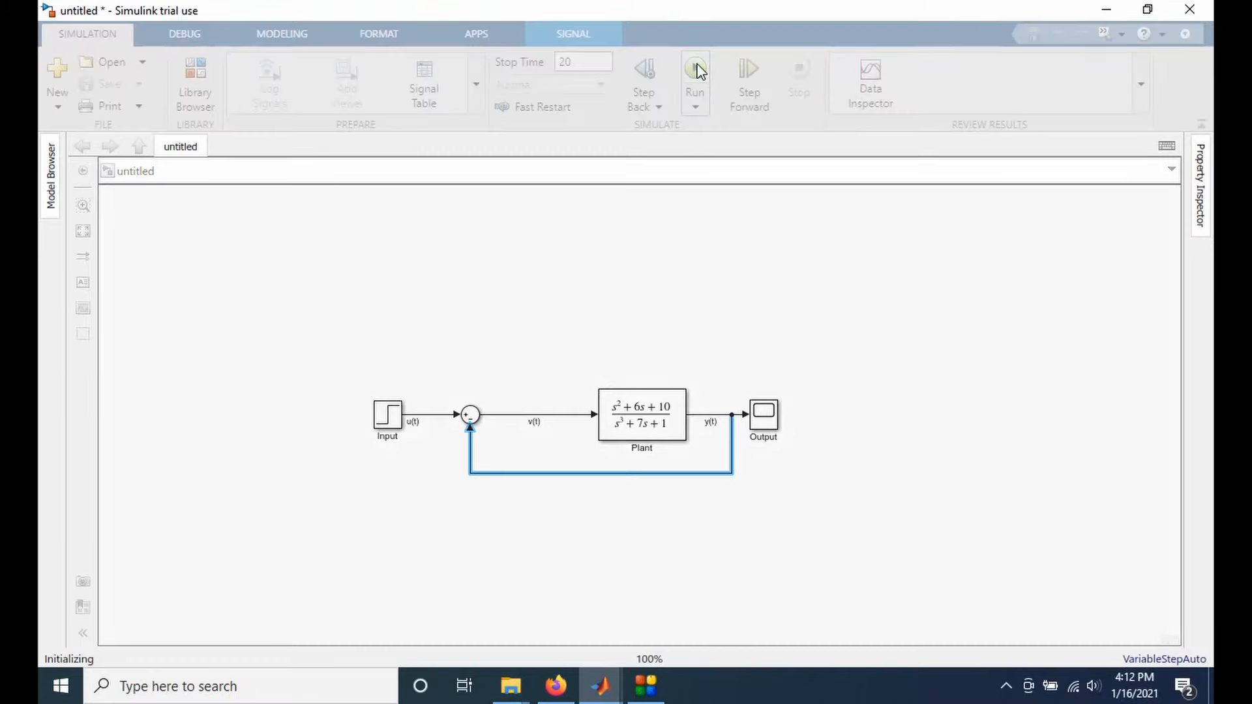
pyautogui.doubleClick(763, 413)
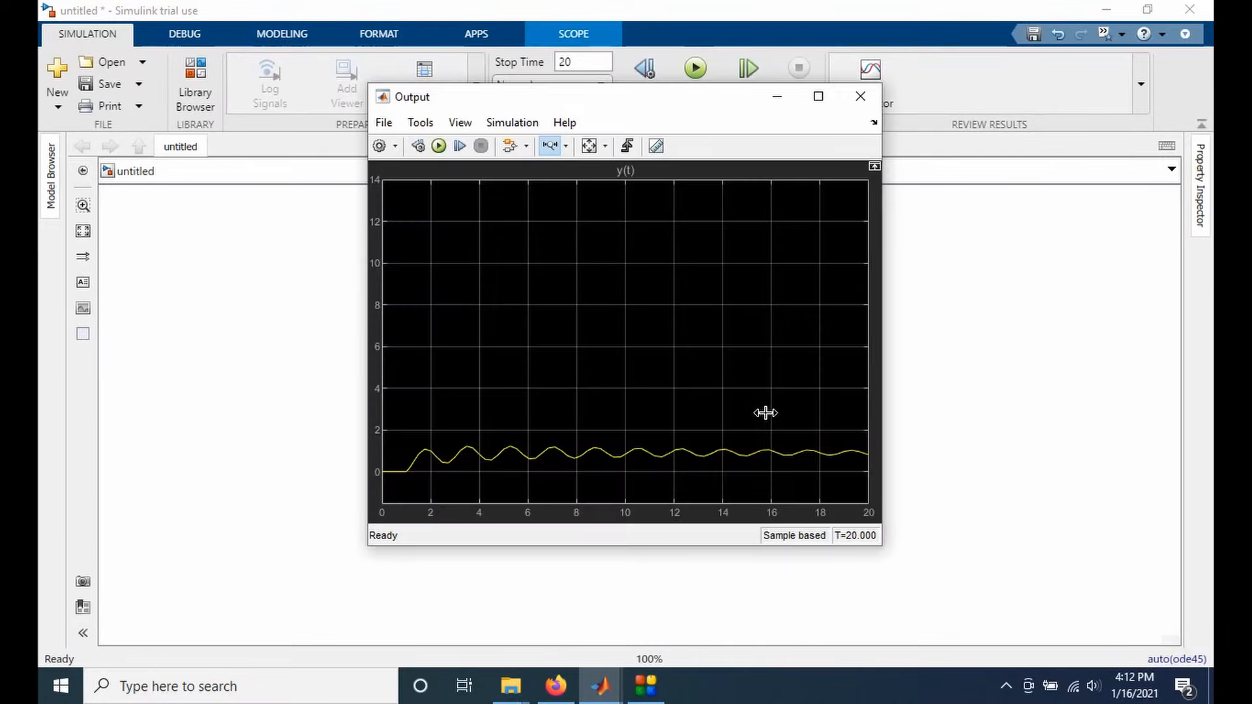
pyautogui.click(589, 147)
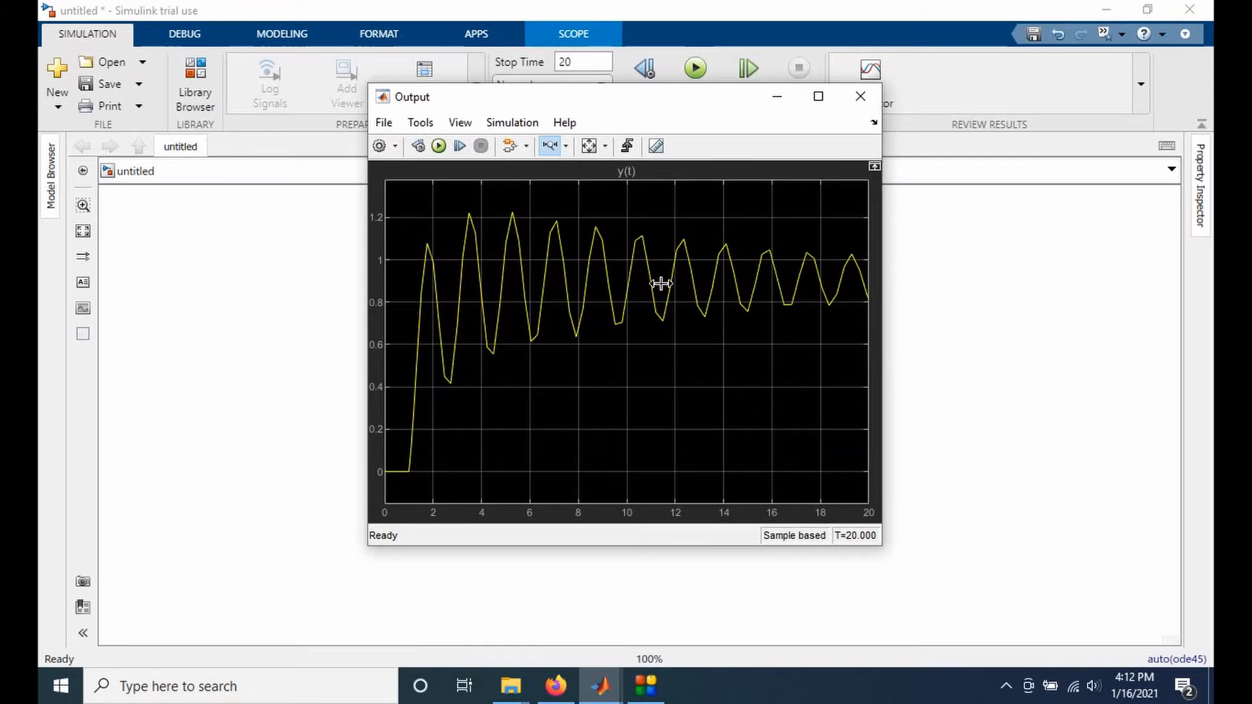
# Step: Close the Output scope, add a Gain block named Kp, and insert it on the line between the Sum and Plant blocks
pyautogui.click(861, 98)
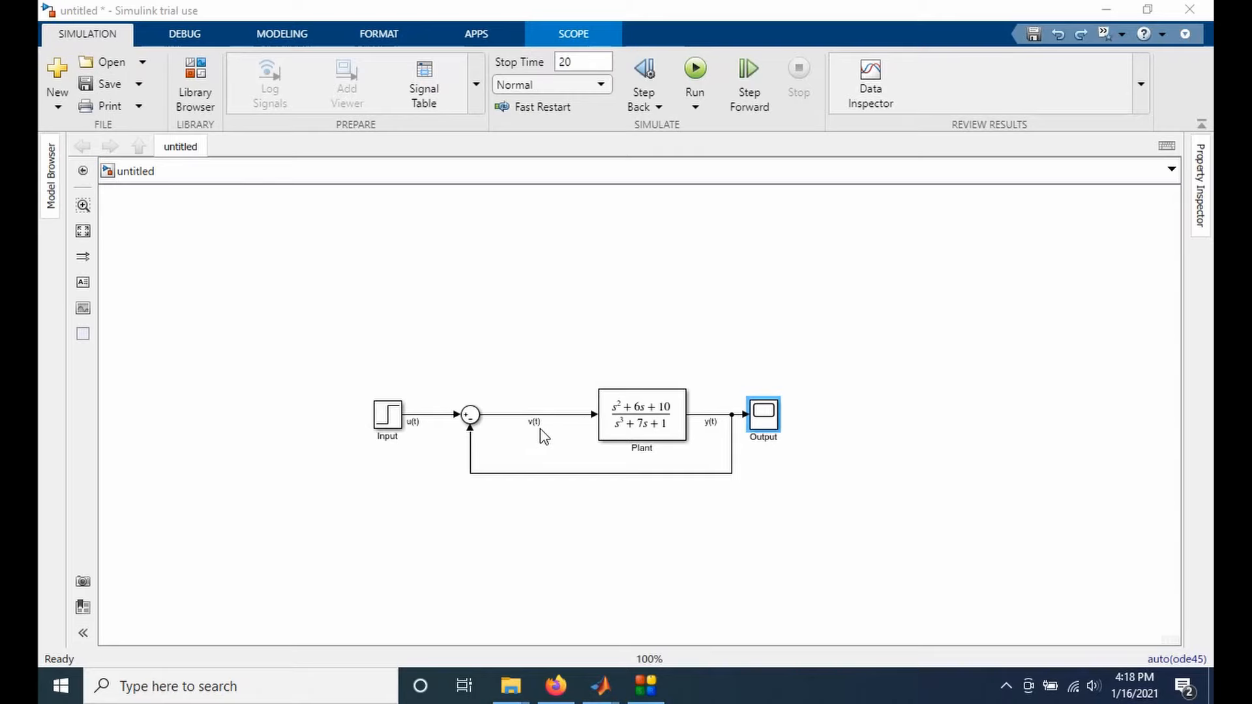
pyautogui.click(192, 76)
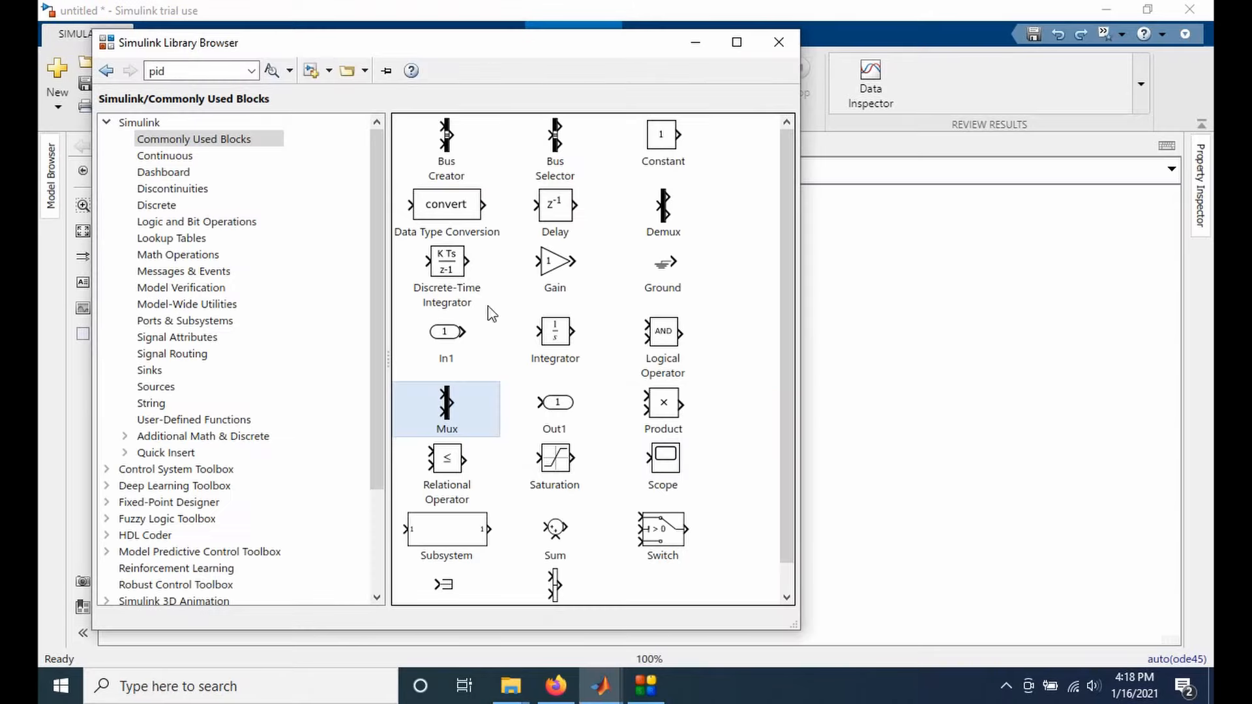
pyautogui.click(558, 270)
pyautogui.moveTo(846, 289); pyautogui.dragTo(875, 293)
pyautogui.press('BackSpace')
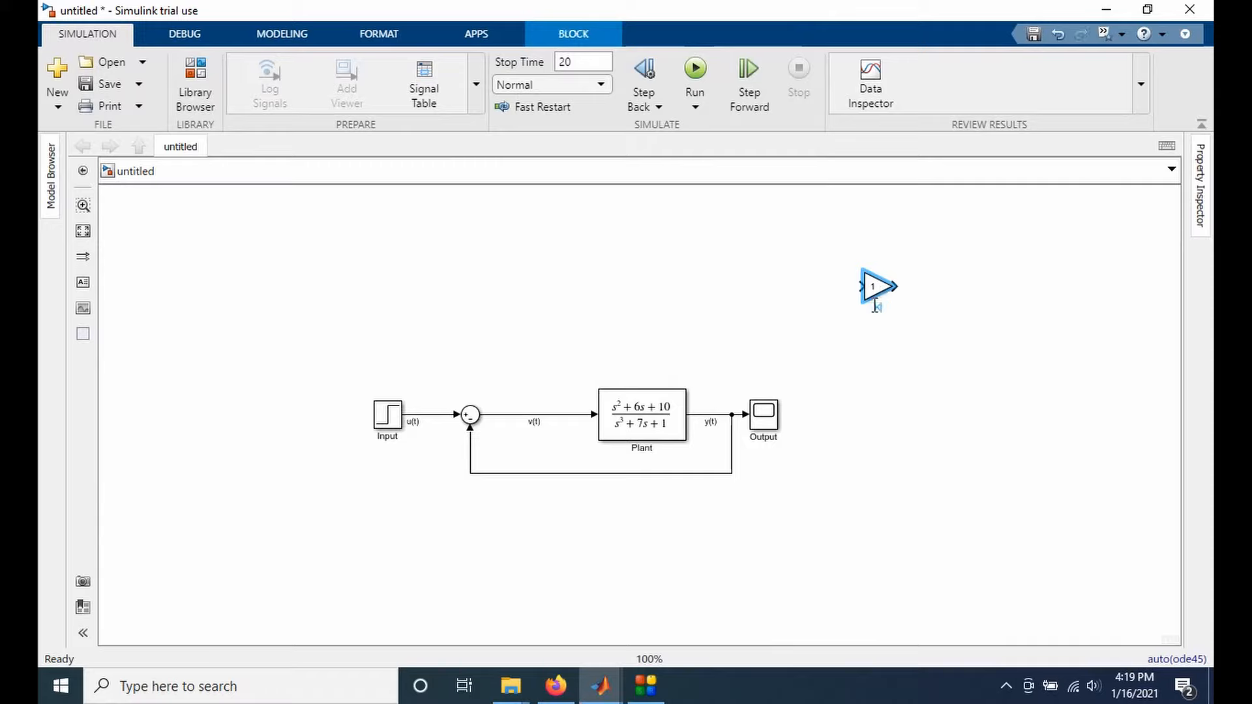
pyautogui.click(872, 330)
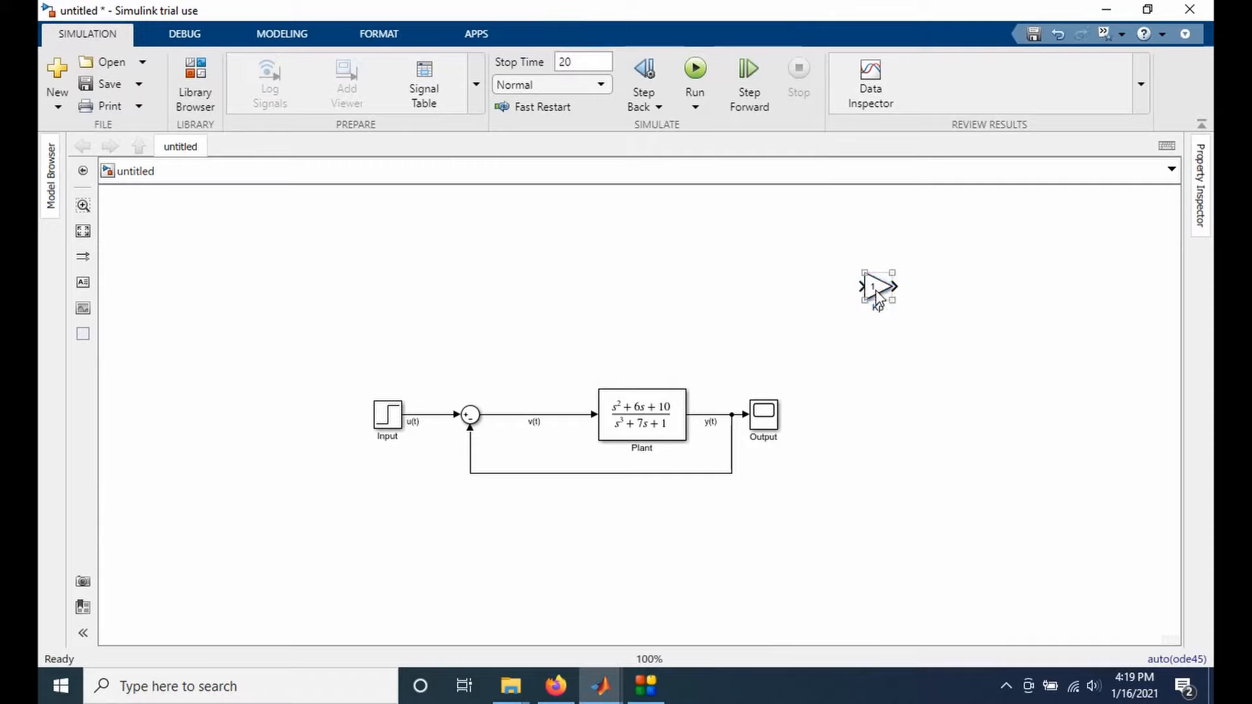
pyautogui.moveTo(875, 291); pyautogui.dragTo(511, 438)
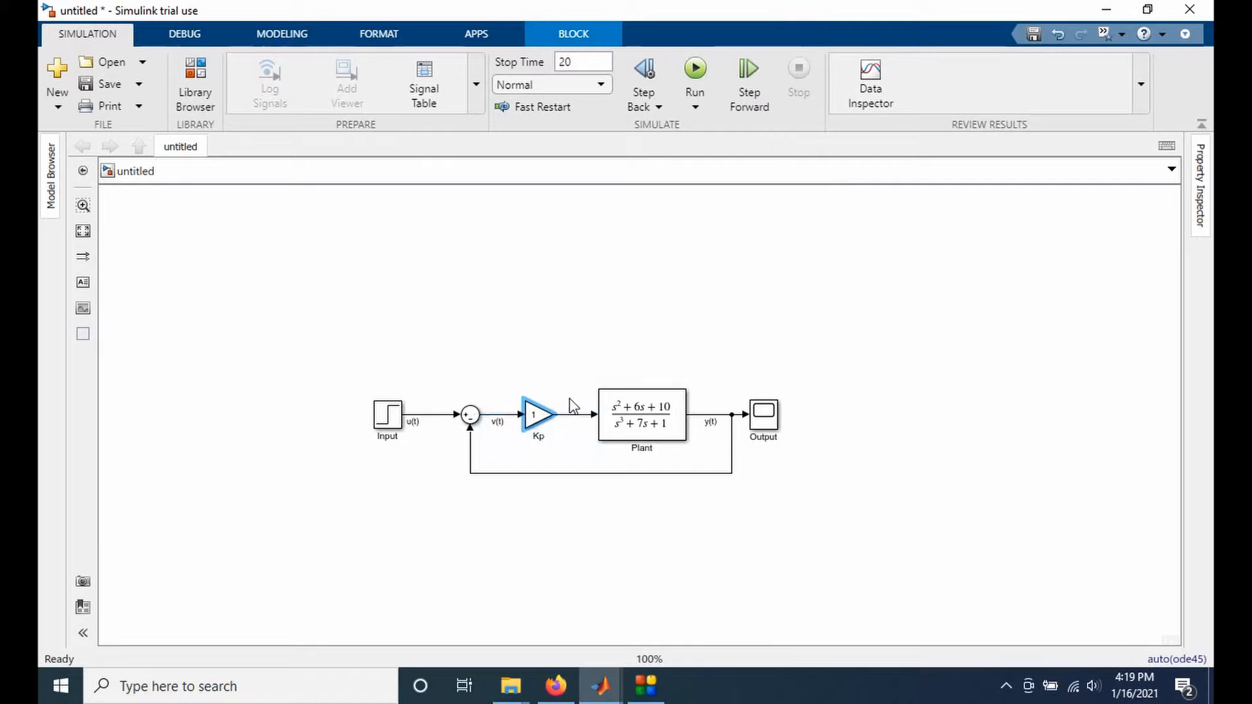
# Step: Set the gain of the Kp block to 5 and accept its parameters
pyautogui.doubleClick(533, 414)
pyautogui.doubleClick(587, 390)
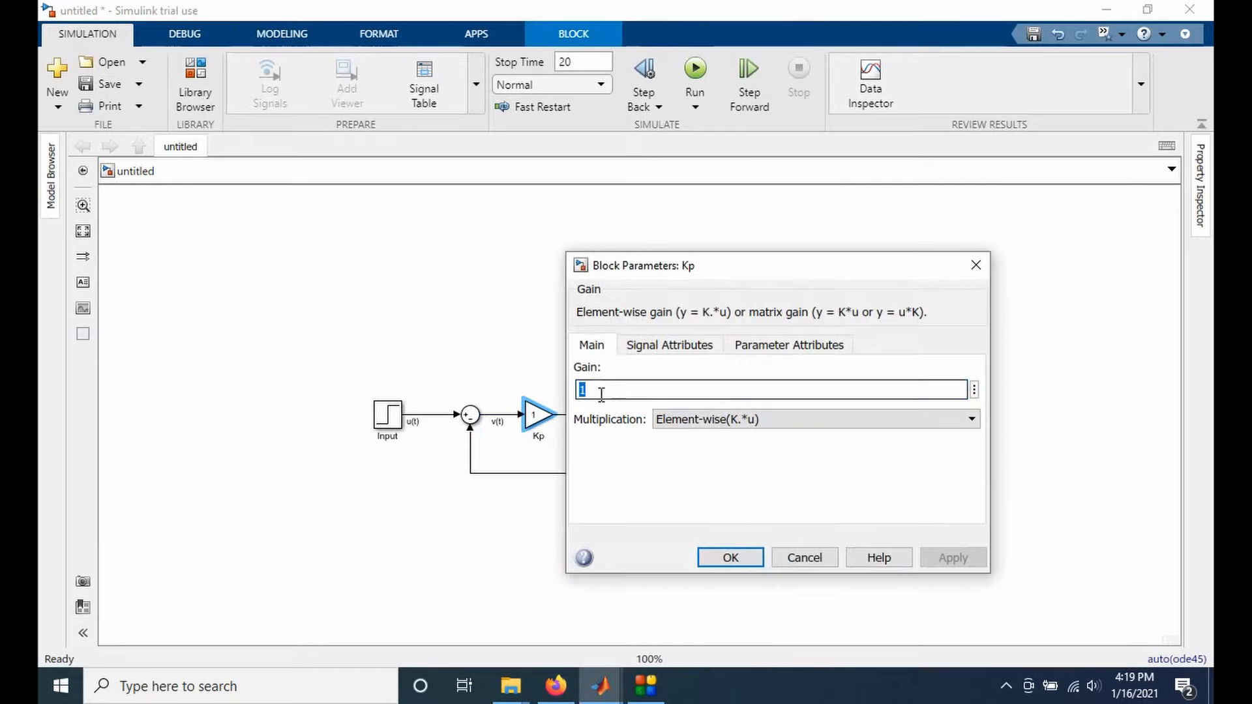
pyautogui.write('5')
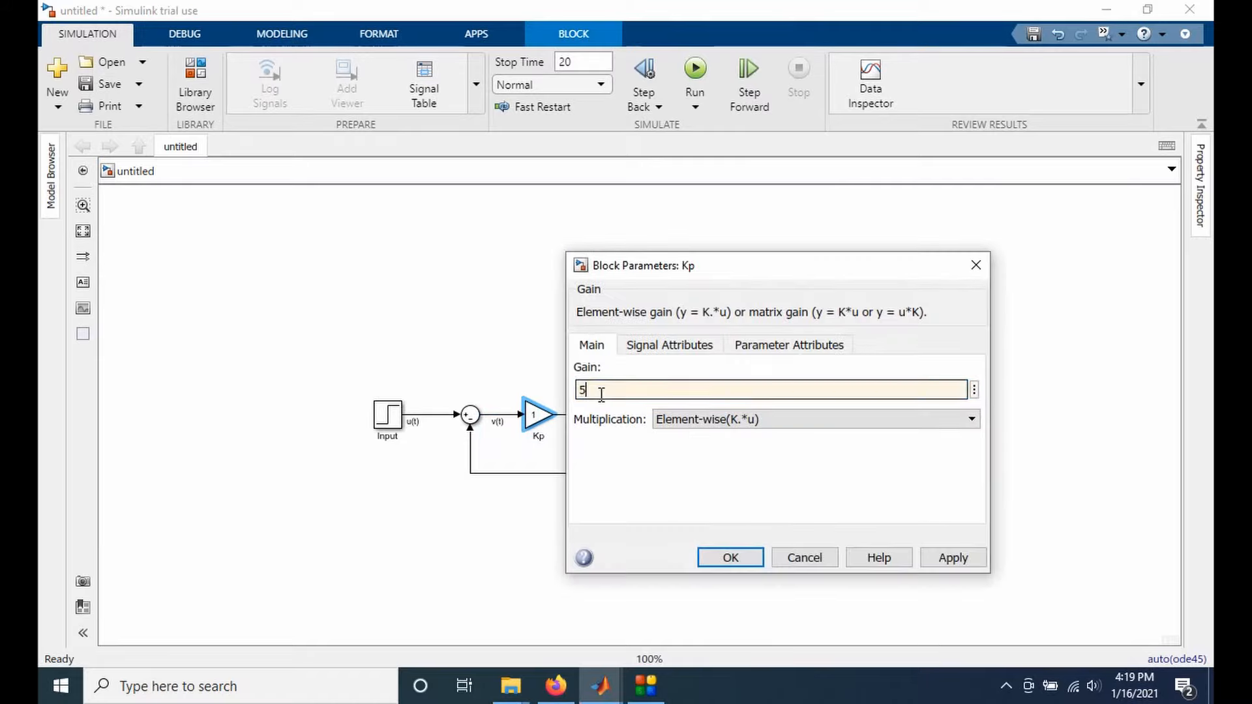
pyautogui.click(744, 567)
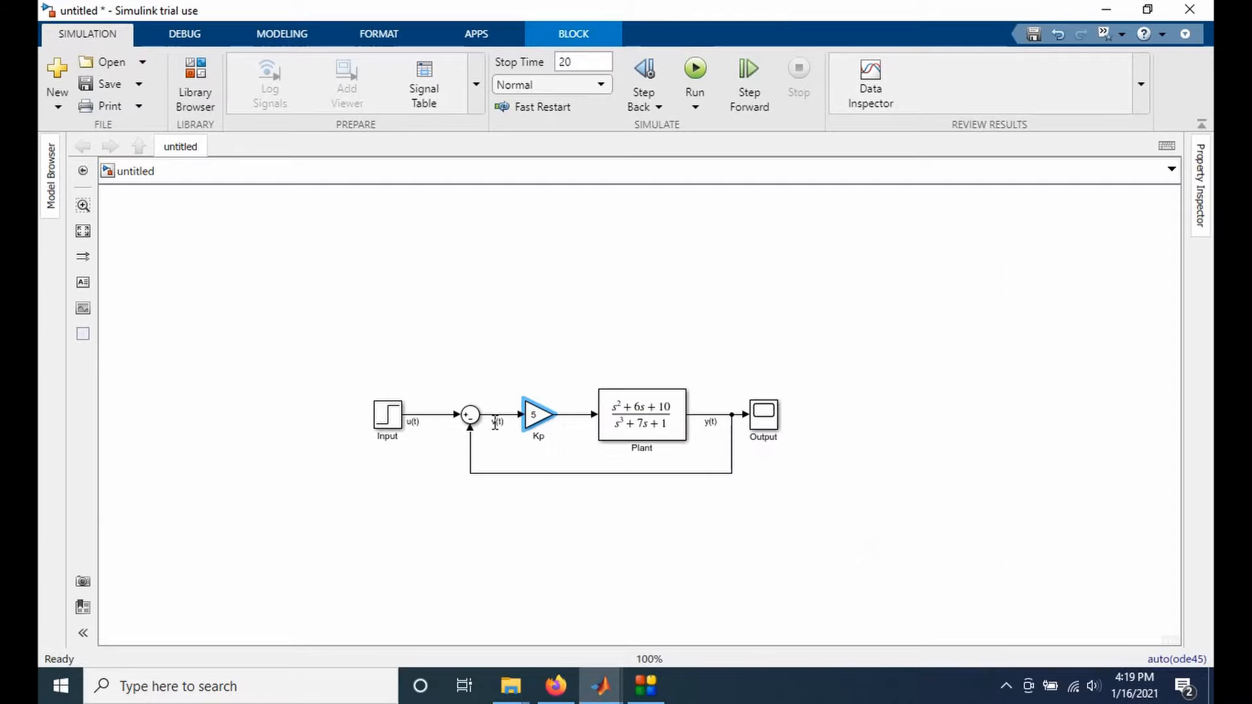
# Step: Relabel the signal from Sum to Kp as e(t) and label the signal from Kp to Plant as v(t)
pyautogui.write('e')
pyautogui.click(525, 464)
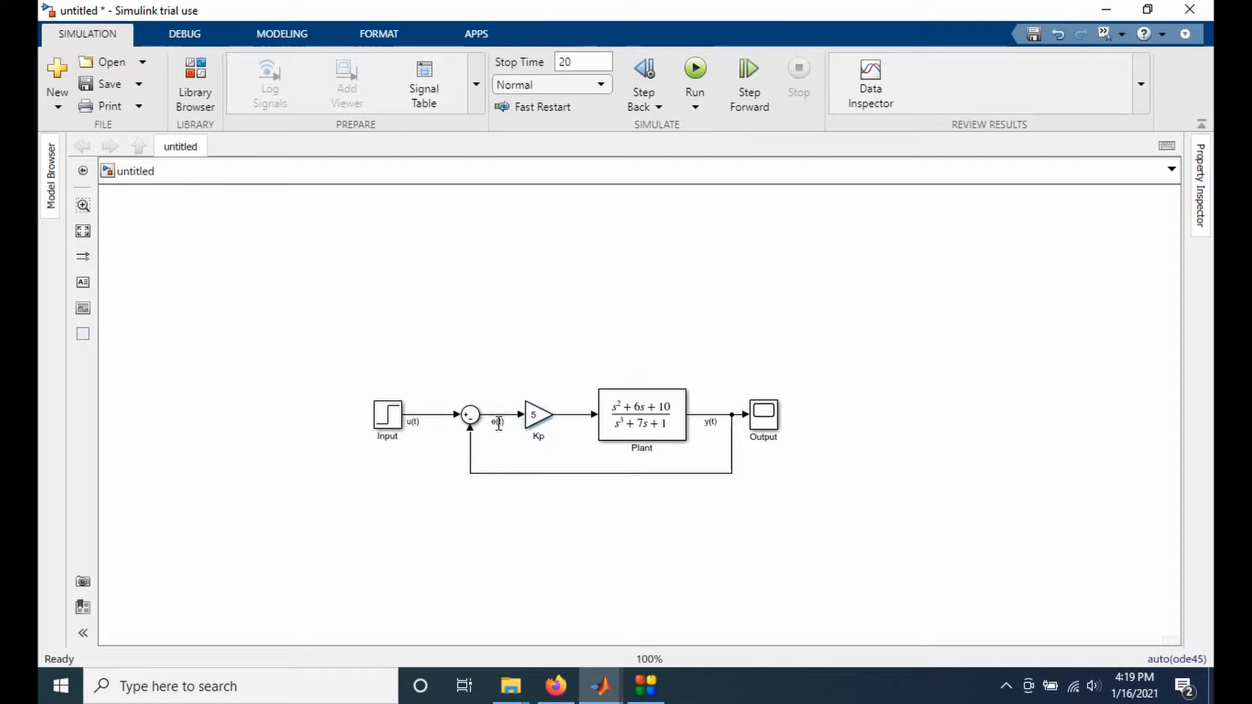
pyautogui.click(395, 413)
pyautogui.click(697, 489)
pyautogui.click(573, 417)
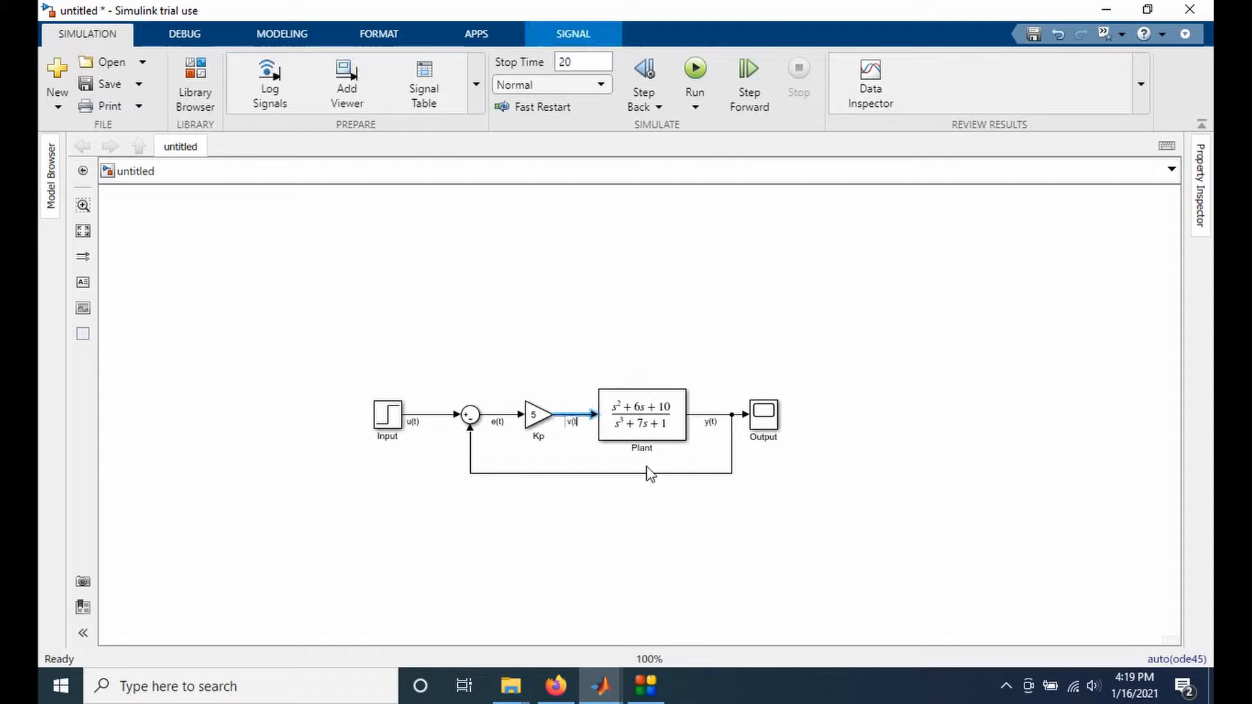
pyautogui.click(602, 465)
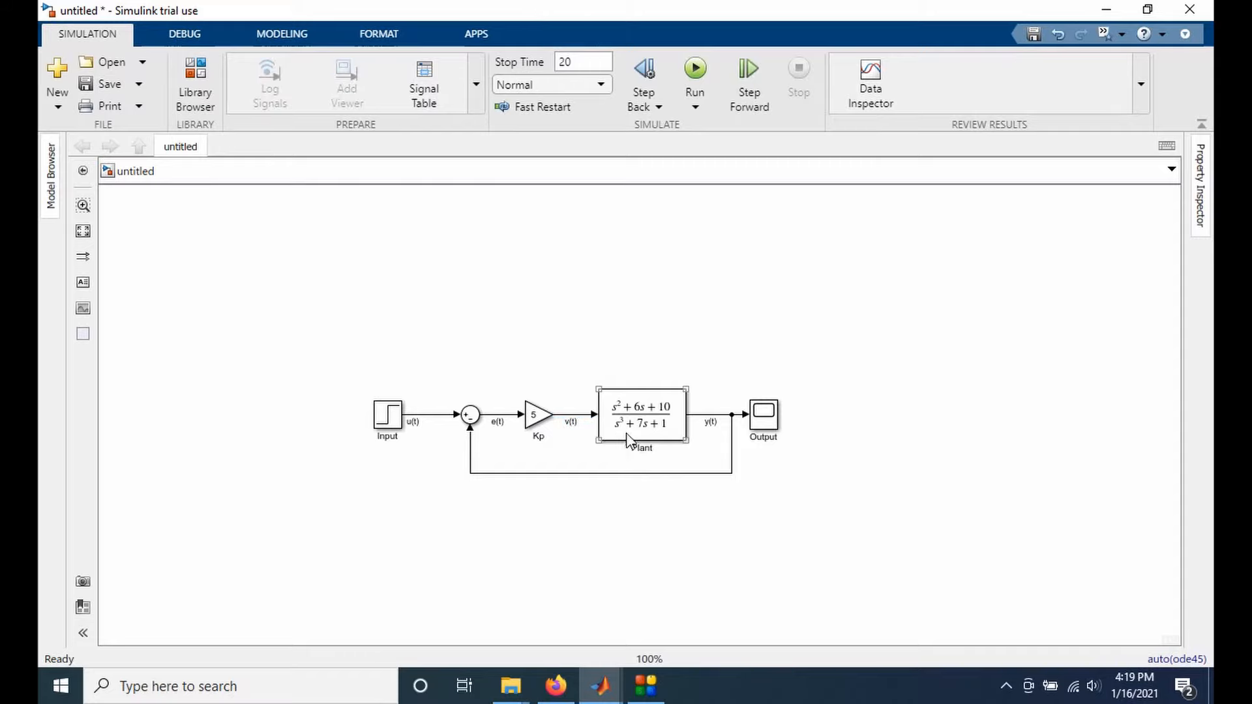
# Step: Run the closed-loop simulation with the proportional gain and open the Output scope
pyautogui.click(695, 69)
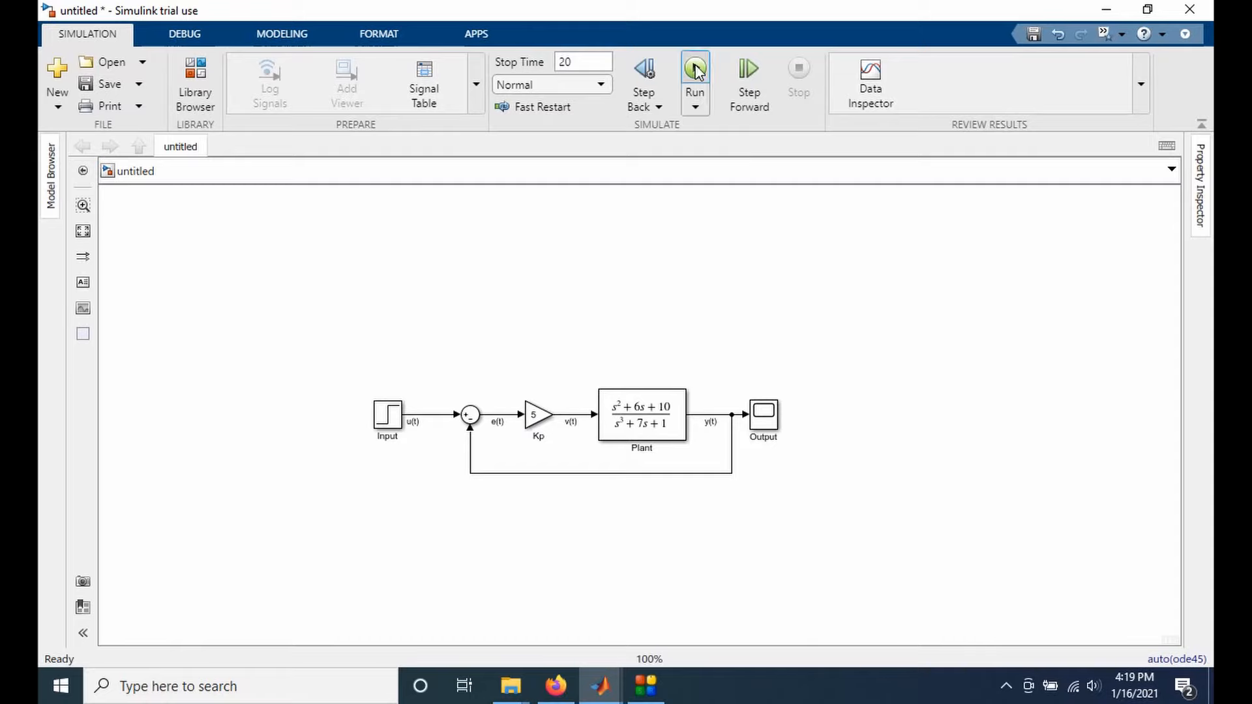
pyautogui.click(766, 424)
pyautogui.doubleClick(766, 425)
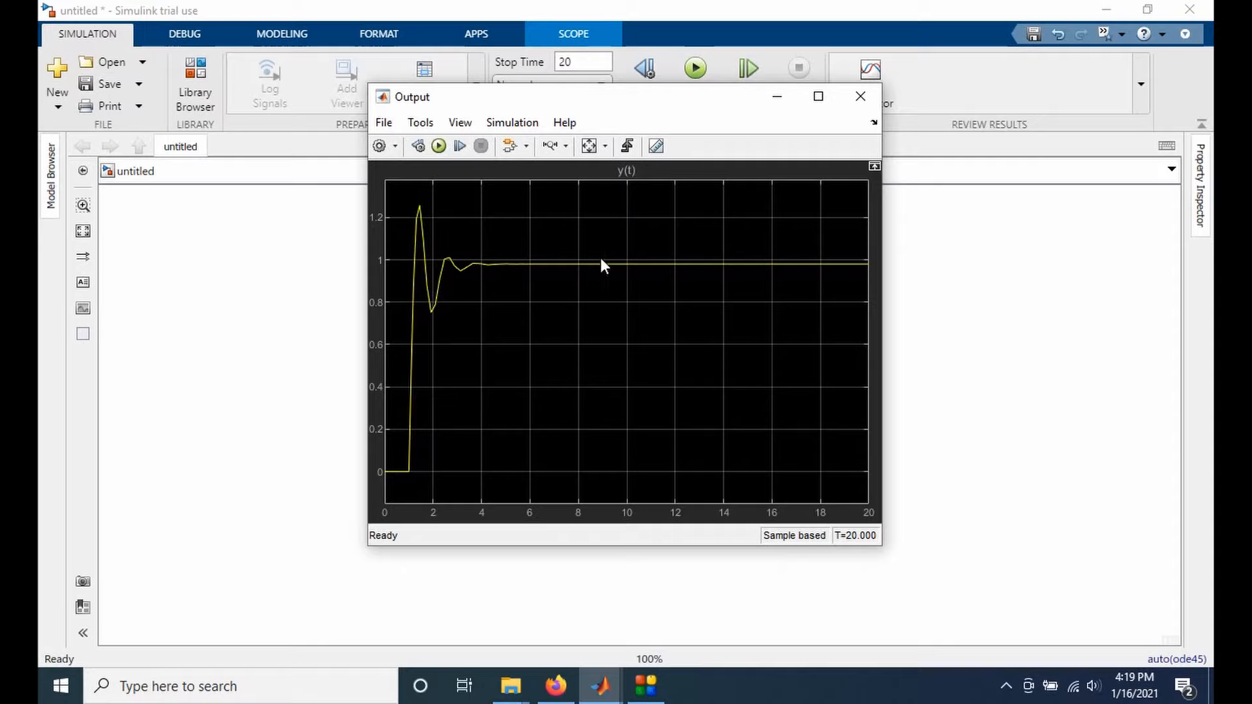
# Step: Zoom the scope vertically on the settled part of y(t) to examine its final value, restore the full scale and close the scope
pyautogui.click(565, 146)
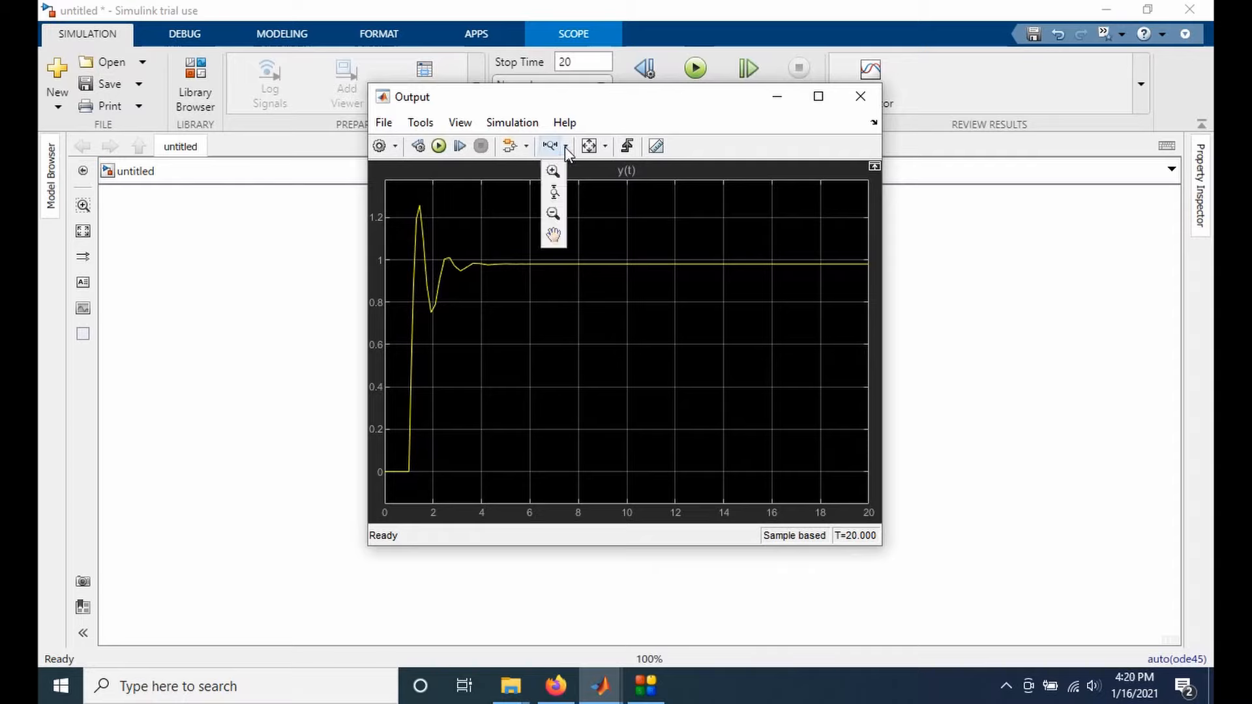
pyautogui.click(557, 192)
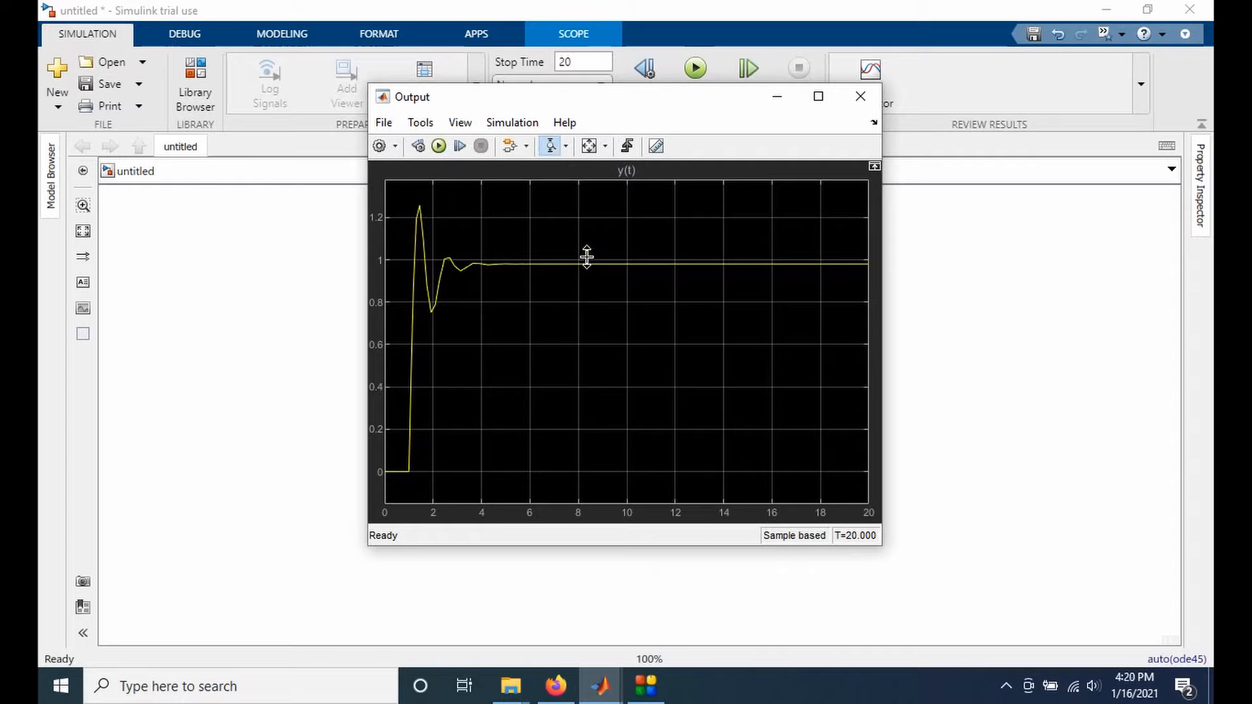
pyautogui.moveTo(586, 261); pyautogui.dragTo(590, 343)
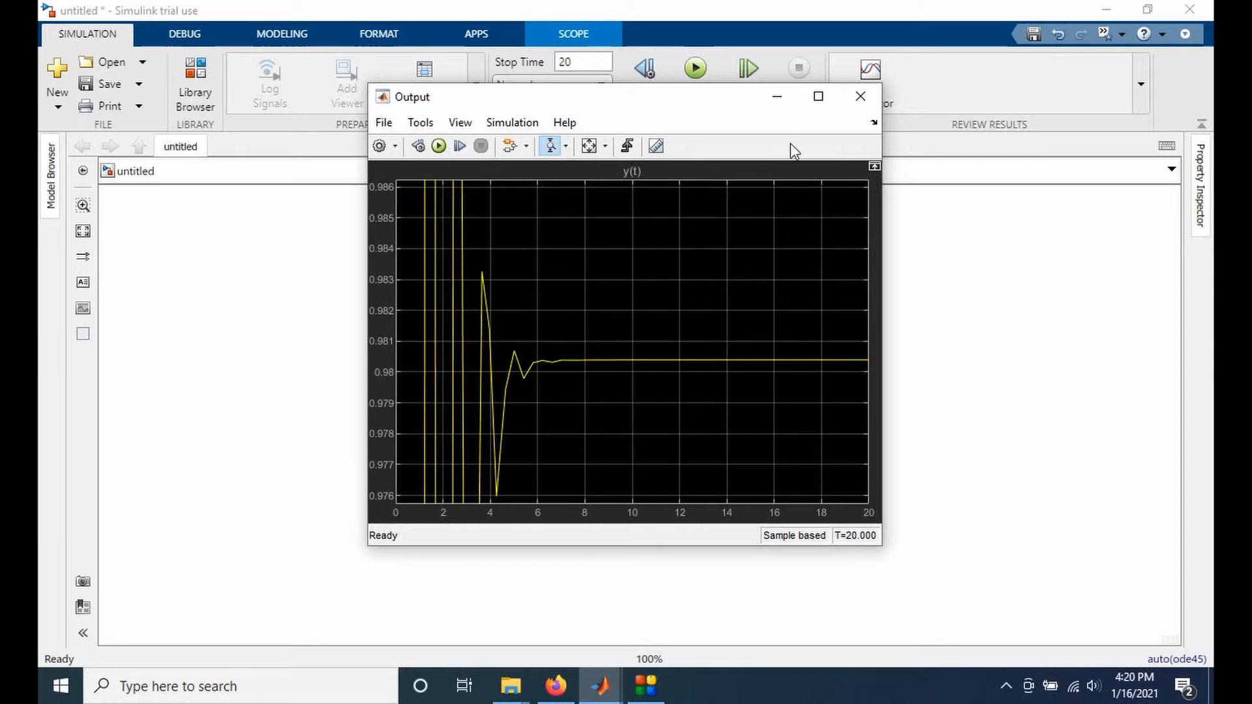
pyautogui.click(589, 146)
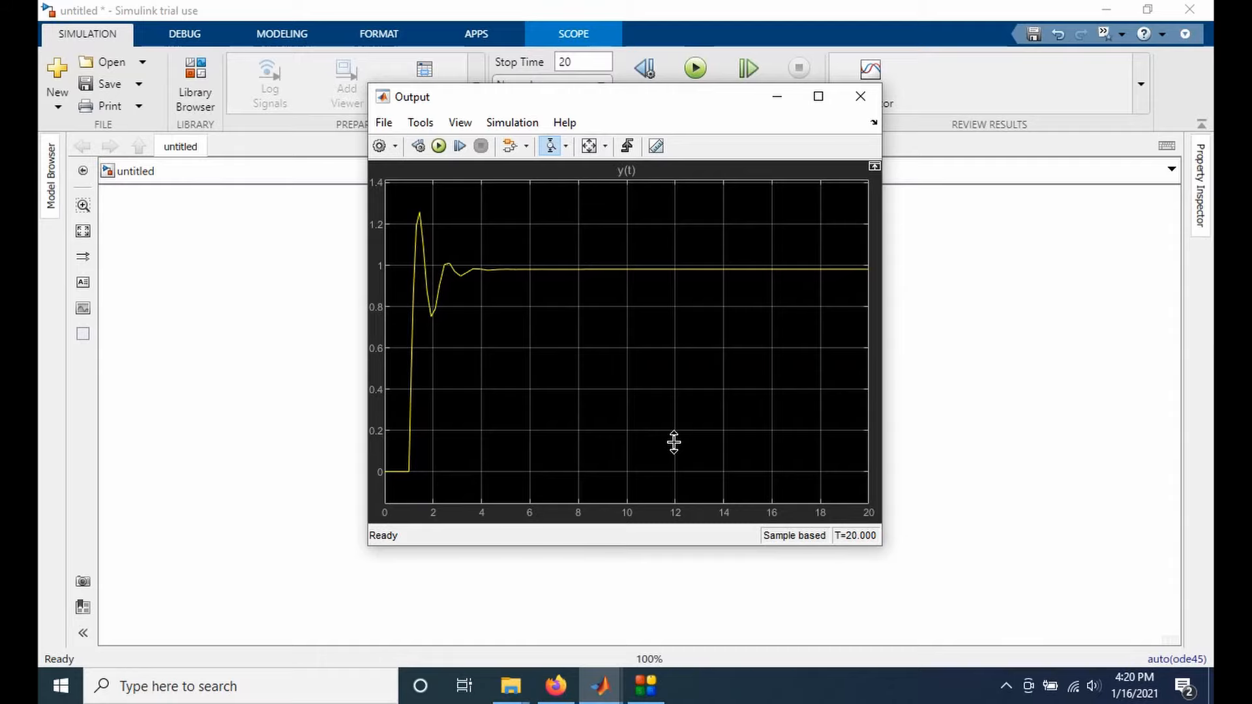
pyautogui.click(861, 96)
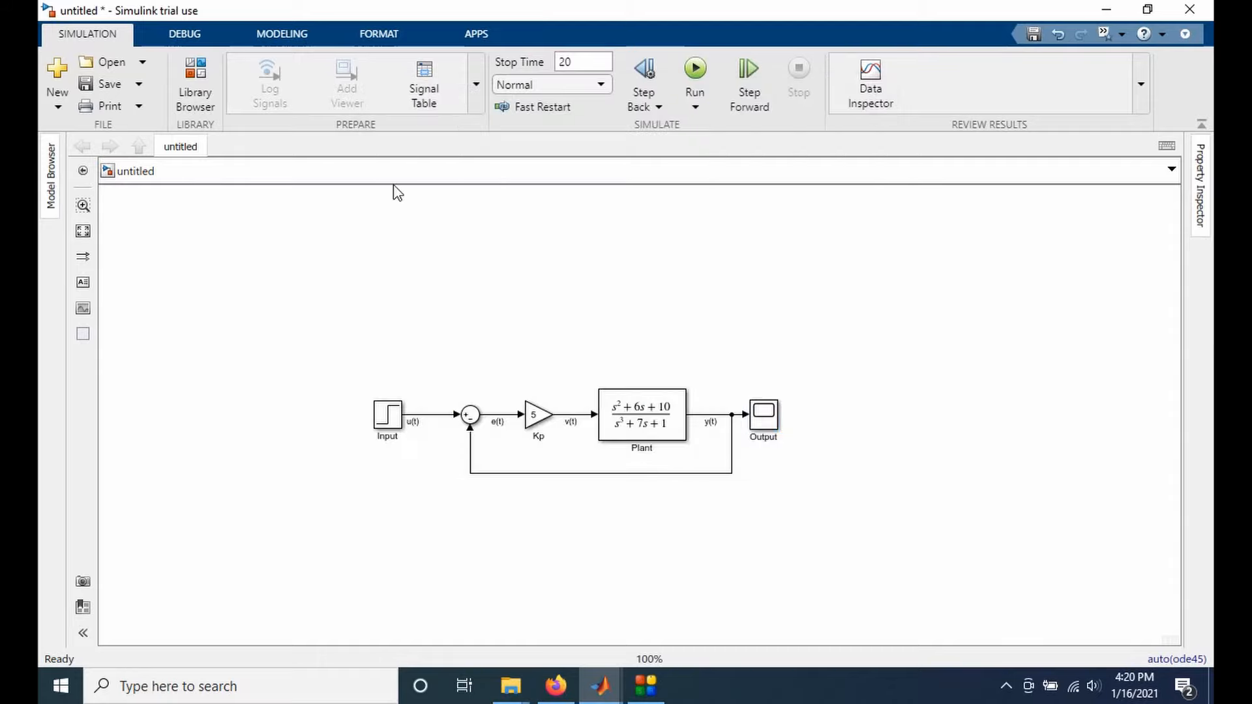
# Step: Add a Mux block from the Commonly Used Blocks library to the model and check its number of inputs
pyautogui.click(195, 84)
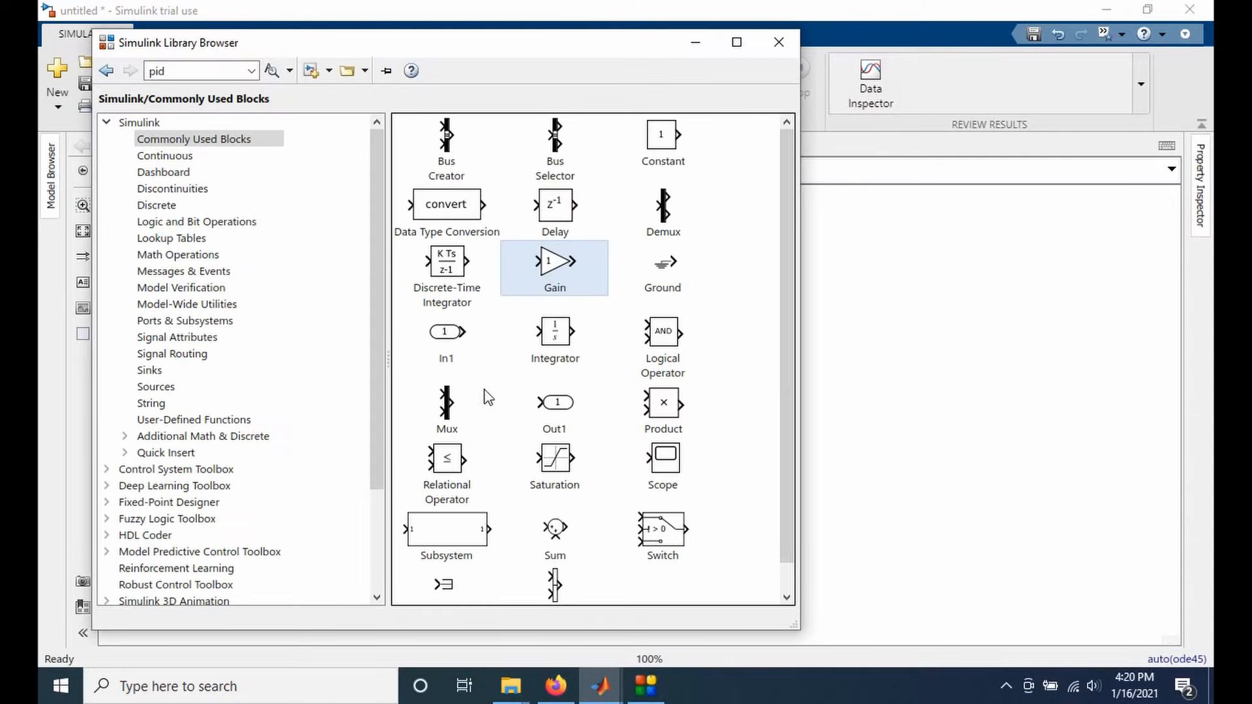
pyautogui.click(447, 407)
pyautogui.moveTo(775, 363); pyautogui.dragTo(858, 357)
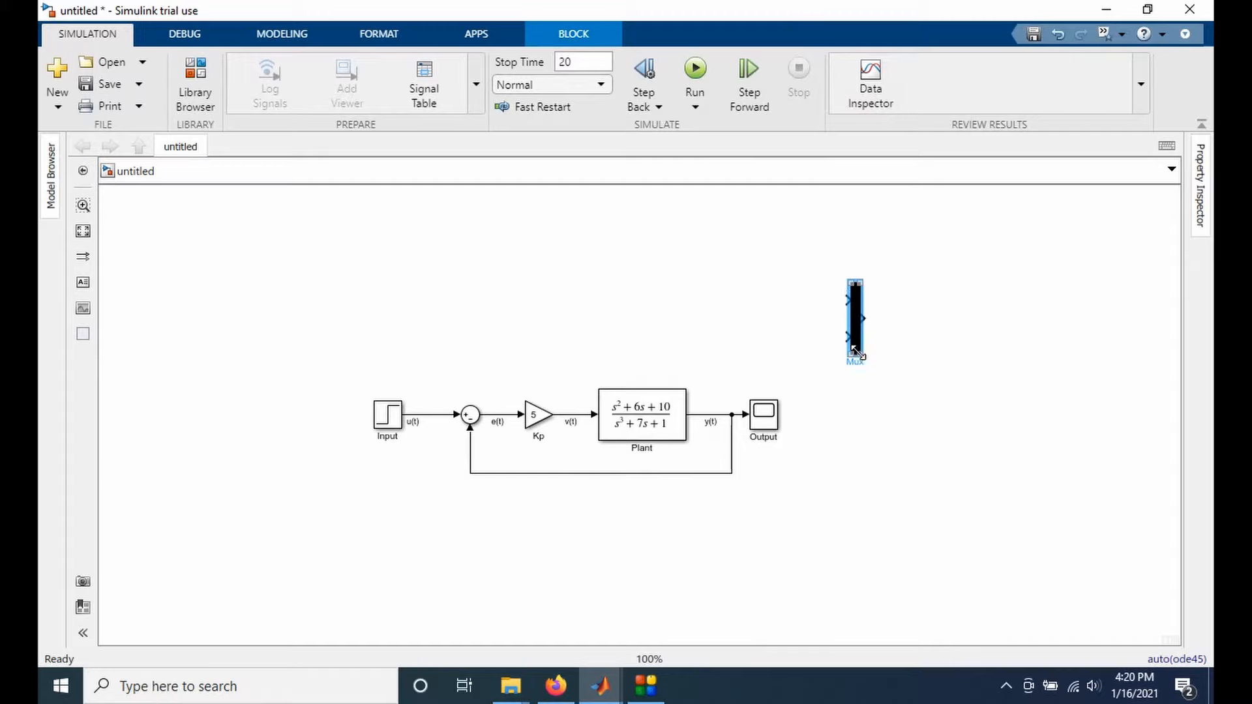
pyautogui.doubleClick(854, 318)
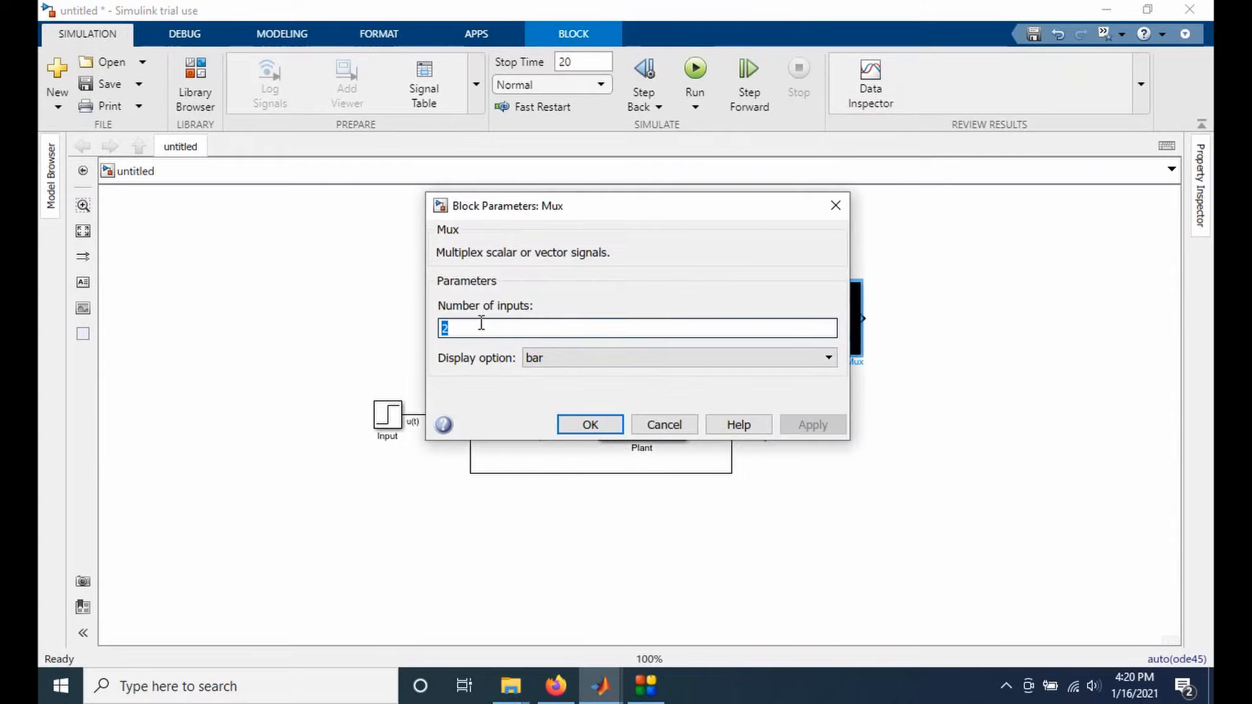
pyautogui.click(665, 424)
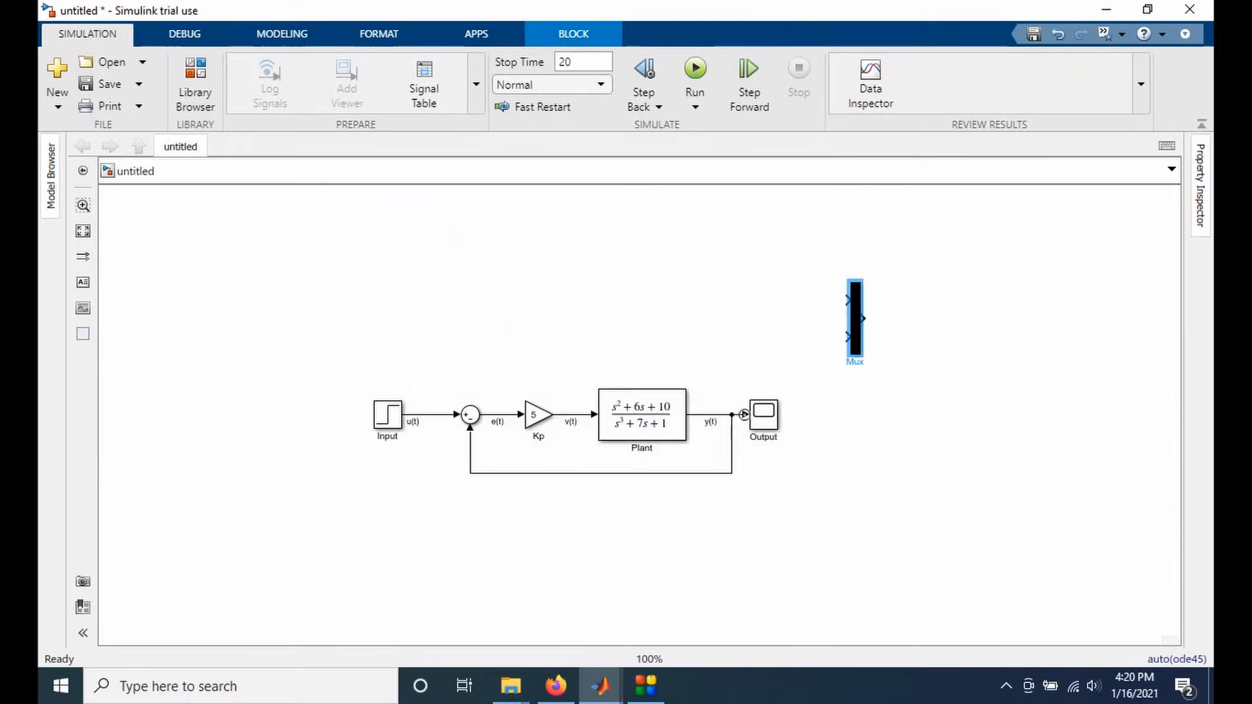
# Step: Place the Mux at the end of the y(t) line on its lower input, with the Output scope beyond it
pyautogui.moveTo(755, 420); pyautogui.dragTo(868, 409)
pyautogui.moveTo(861, 331); pyautogui.dragTo(773, 407)
pyautogui.moveTo(870, 408); pyautogui.dragTo(846, 399)
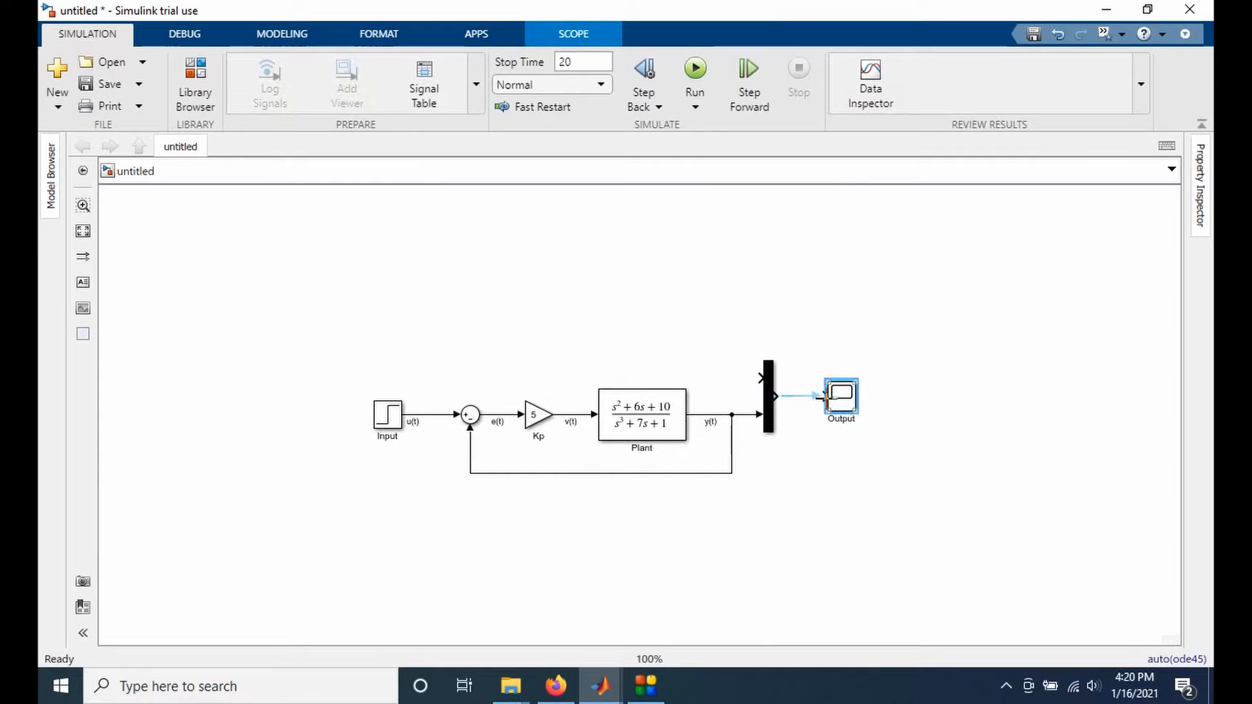
# Step: Connect the Mux output to the Output scope and its upper input to a branch of the u(t) line
pyautogui.click(777, 395)
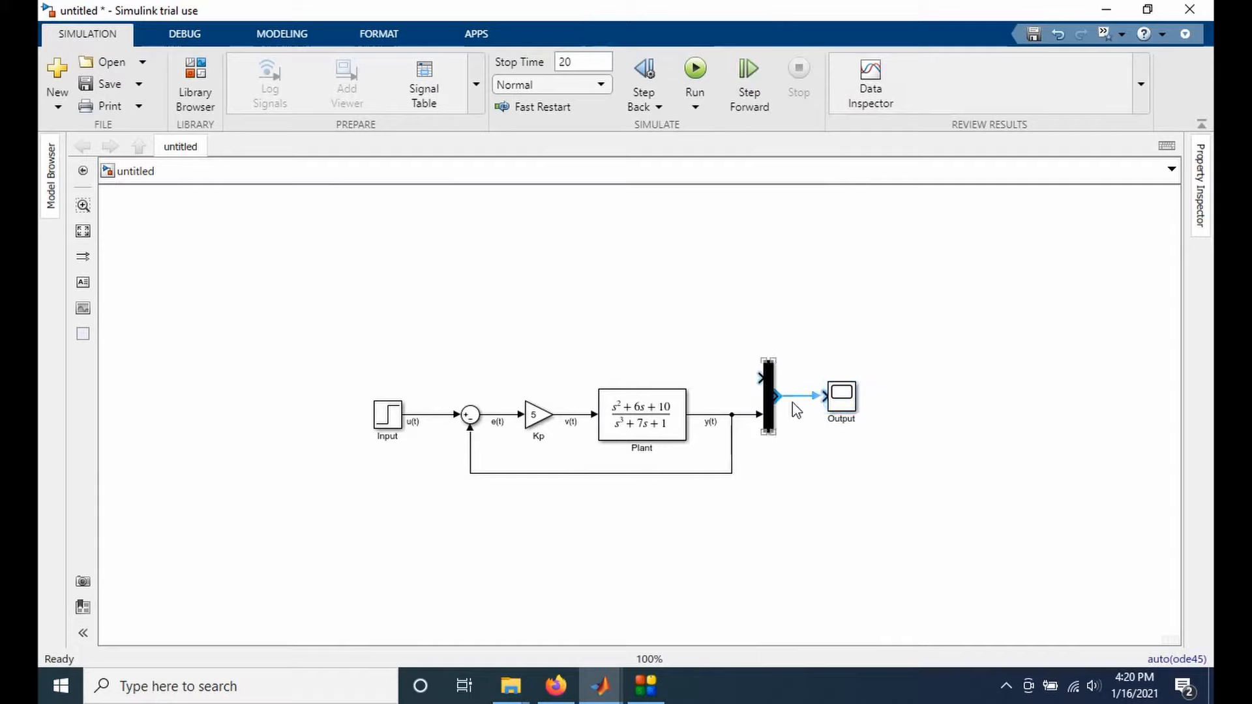
pyautogui.moveTo(790, 392); pyautogui.dragTo(823, 392)
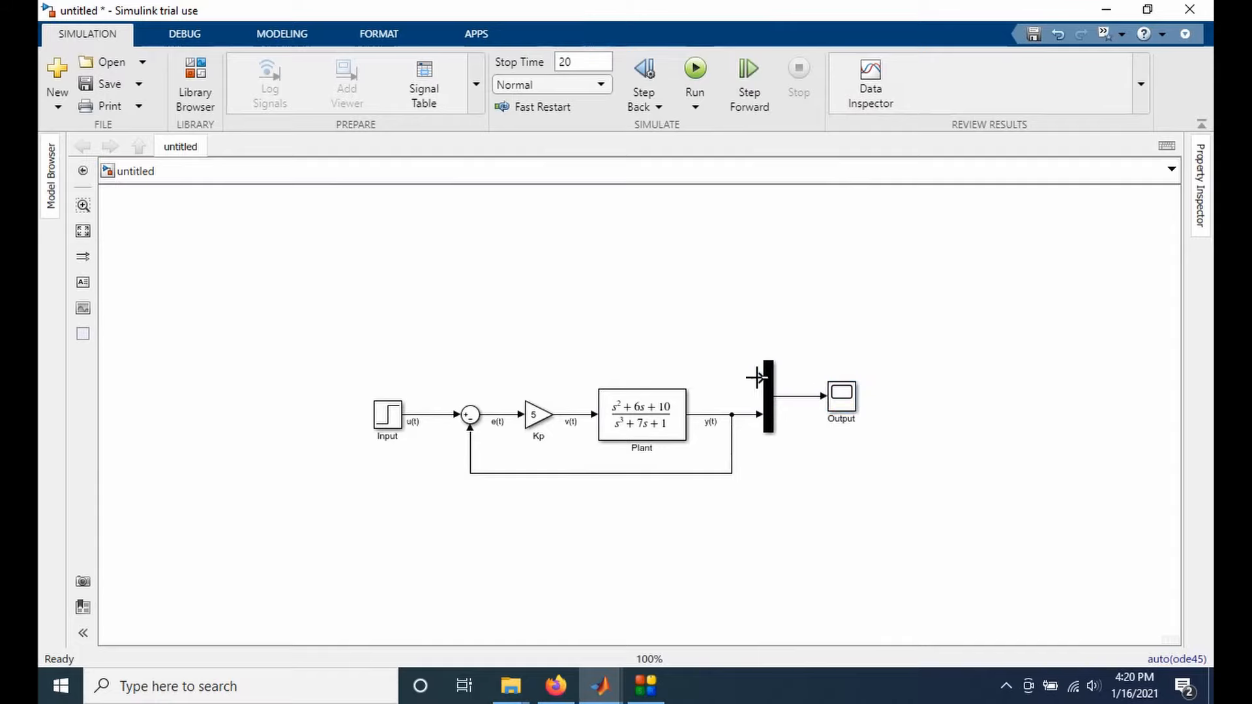
pyautogui.moveTo(759, 377)
pyautogui.mouseDown()
pyautogui.moveTo(463, 389)
pyautogui.moveTo(435, 414)
pyautogui.mouseUp()
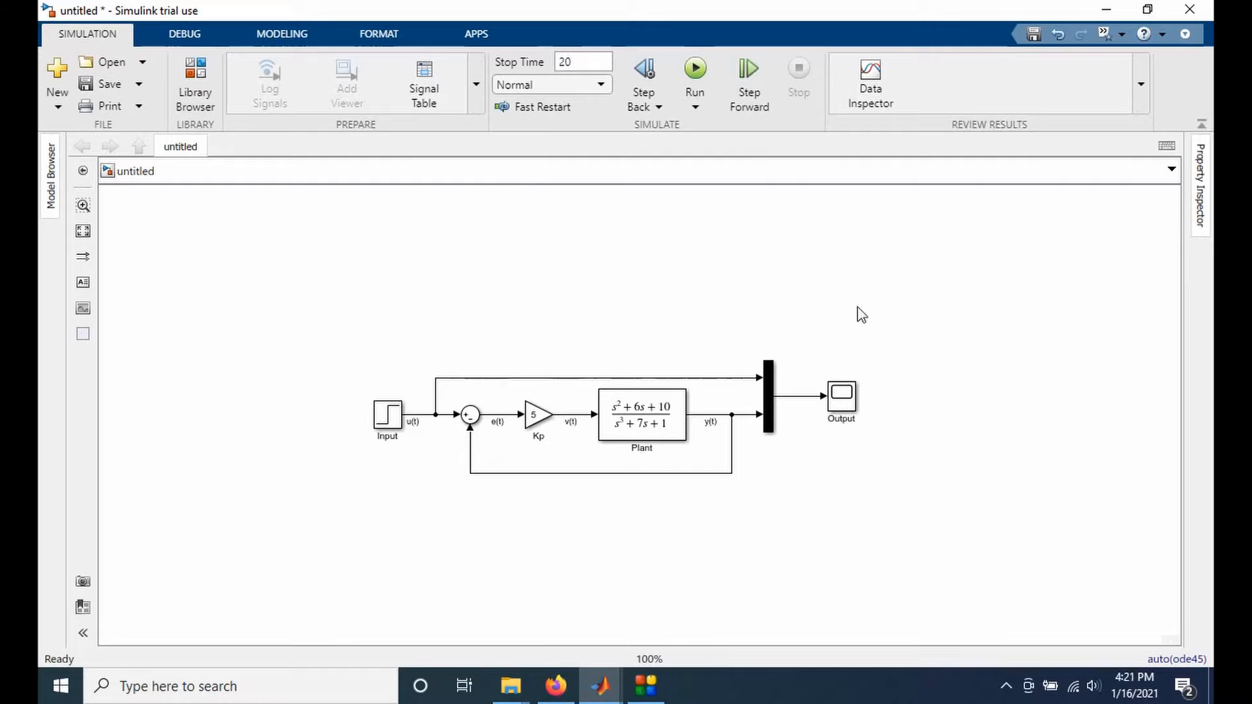
# Step: Run the simulation, compare the step input with the response in the Output scope, and close the scope
pyautogui.click(694, 68)
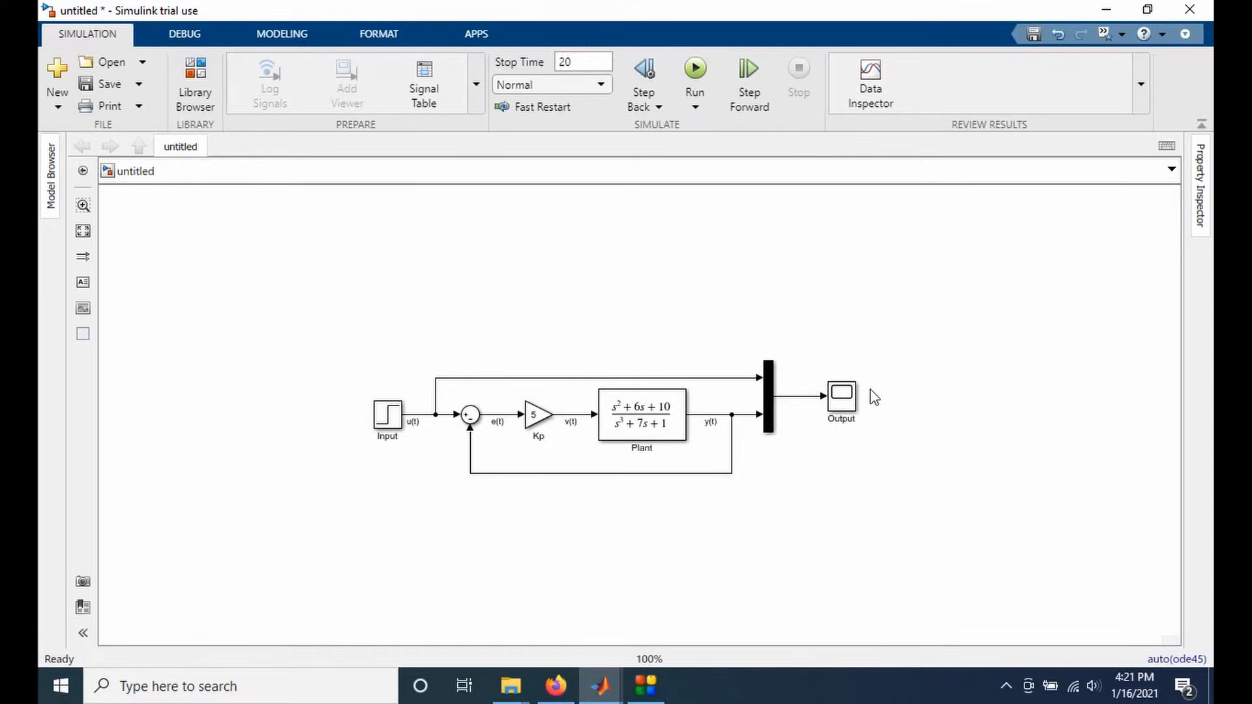
pyautogui.doubleClick(842, 393)
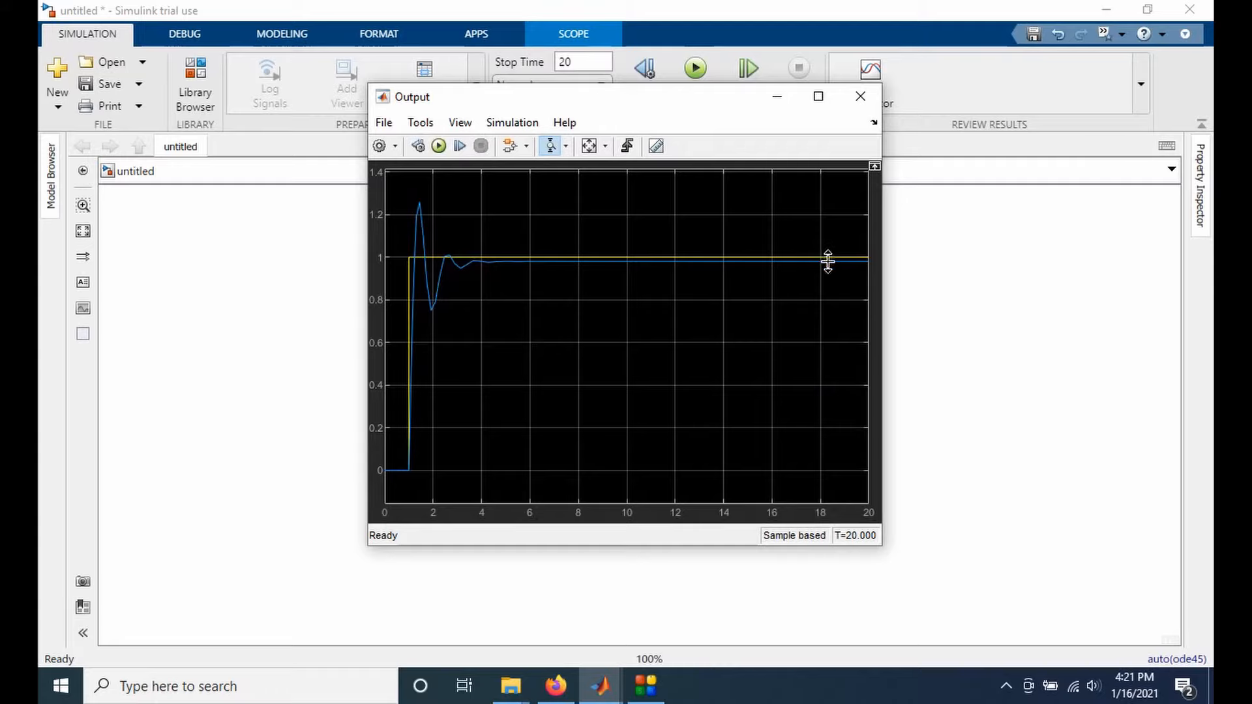
pyautogui.click(867, 97)
pyautogui.doubleClick(904, 275)
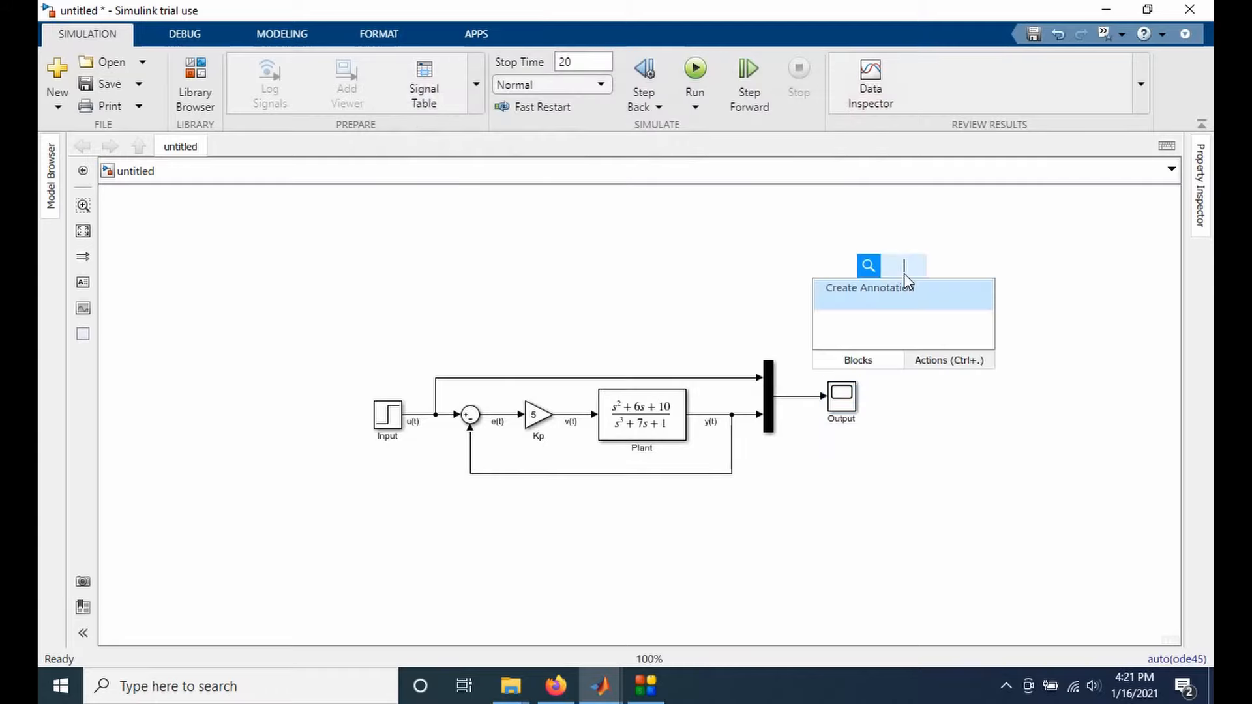
pyautogui.press('Escape')
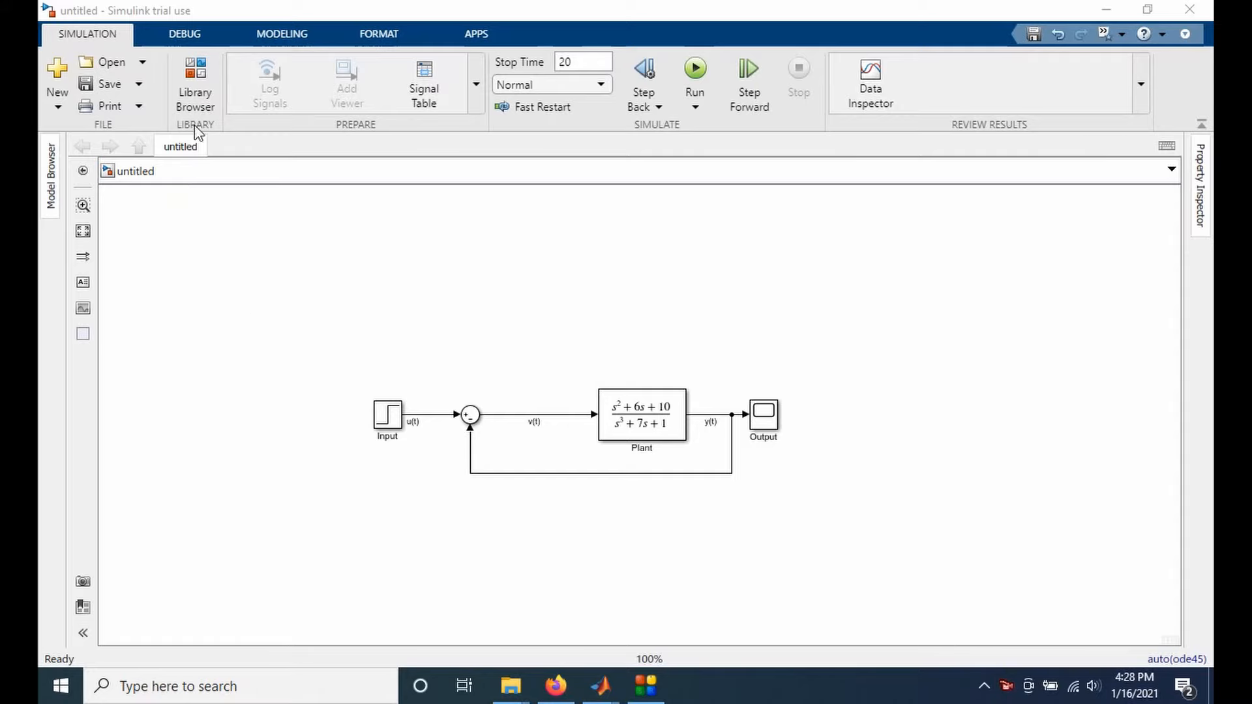
# Step: Add a Gain block, rename it Kp, and place it on the v(t) line between Sum and Plant
pyautogui.click(193, 91)
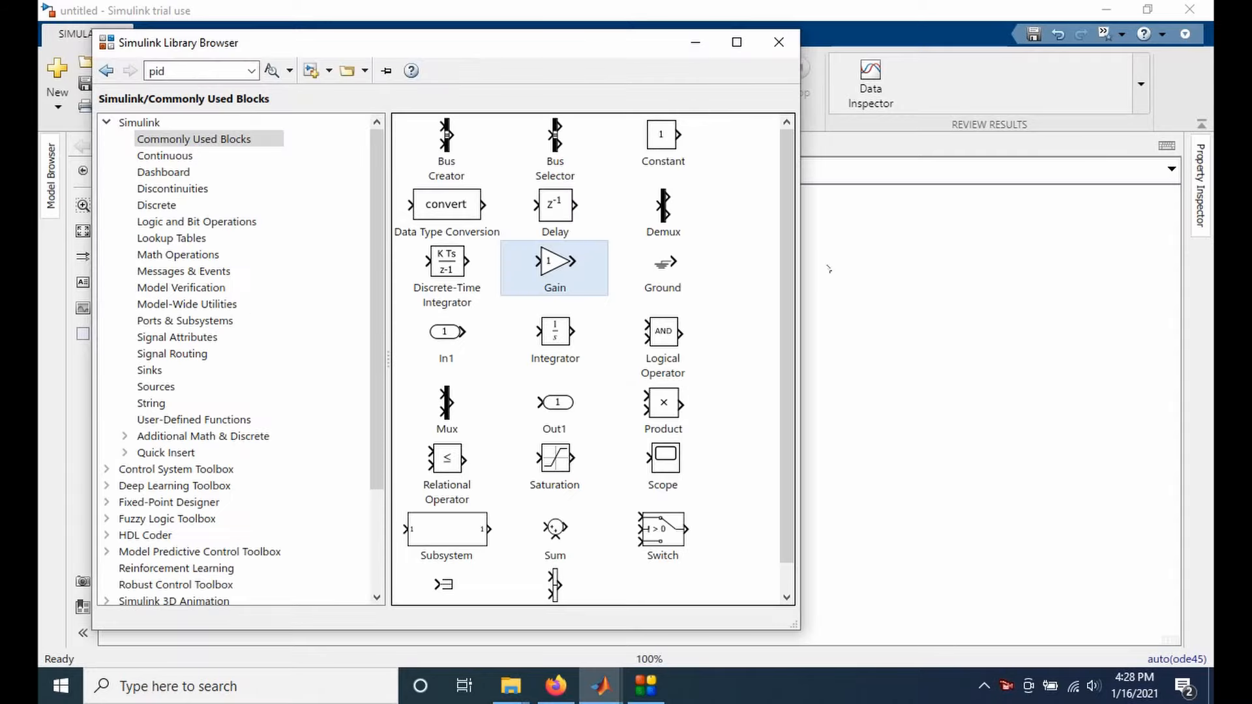
pyautogui.moveTo(549, 264); pyautogui.dragTo(856, 264)
pyautogui.doubleClick(855, 285)
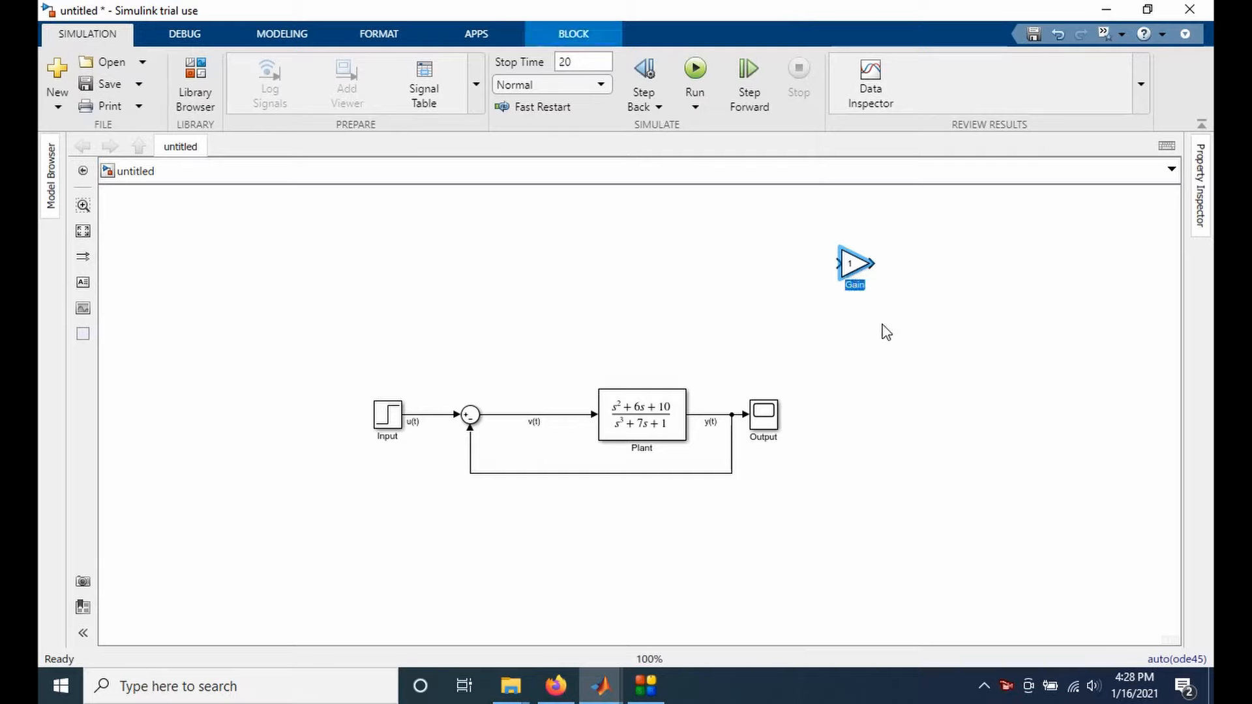
pyautogui.write('Kp')
pyautogui.click(885, 332)
pyautogui.click(853, 268)
pyautogui.moveTo(853, 268); pyautogui.dragTo(536, 416)
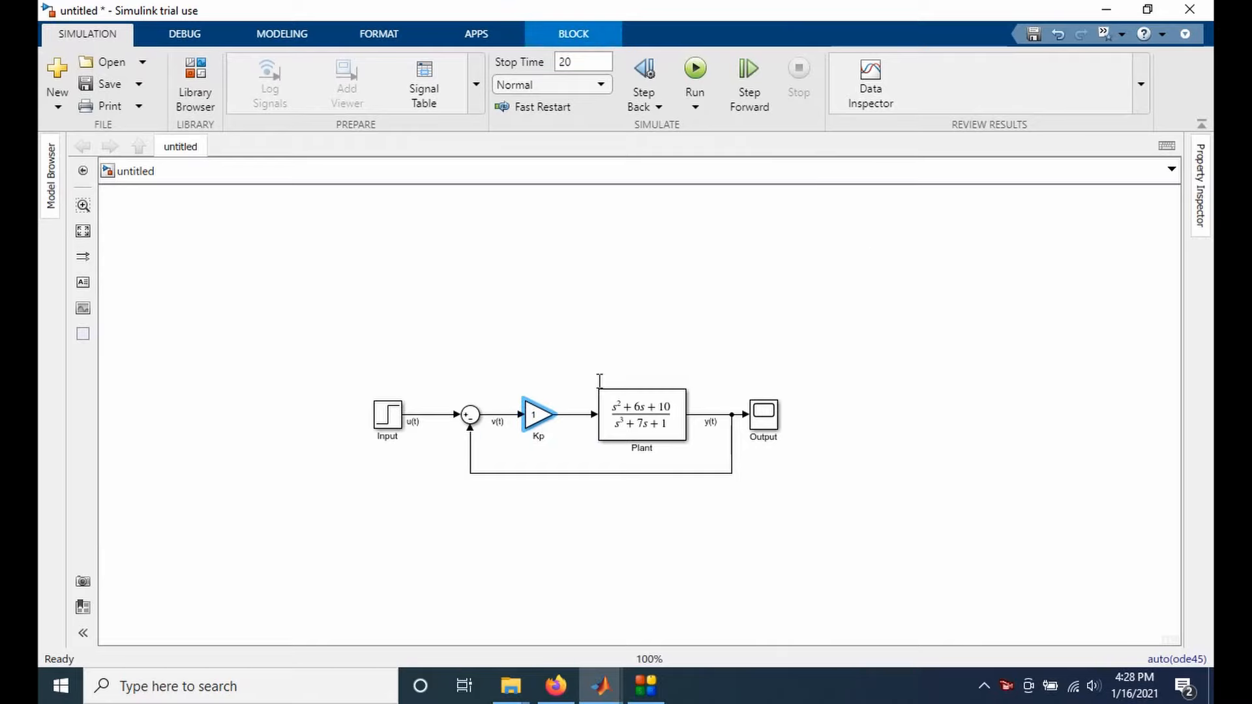
# Step: Relabel the signal between Sum and Kp as e(t) and label the line from Kp to Plant v(t)
pyautogui.click(653, 323)
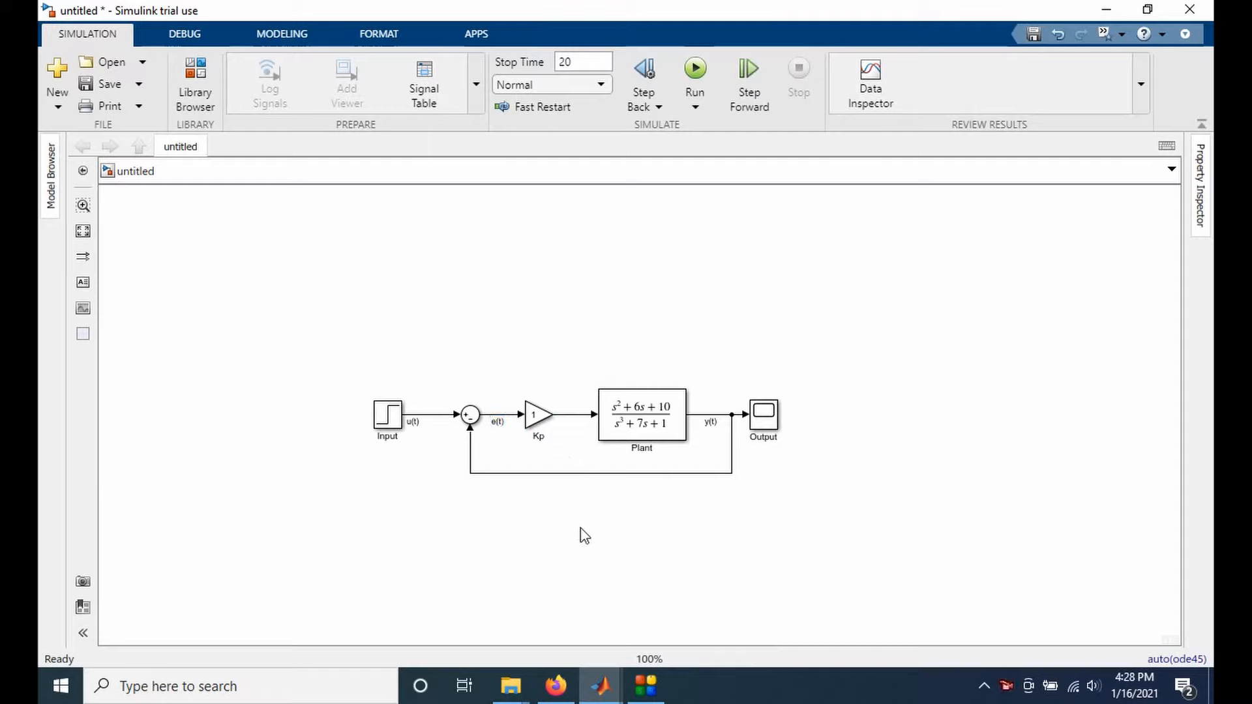
pyautogui.click(393, 421)
pyautogui.doubleClick(572, 415)
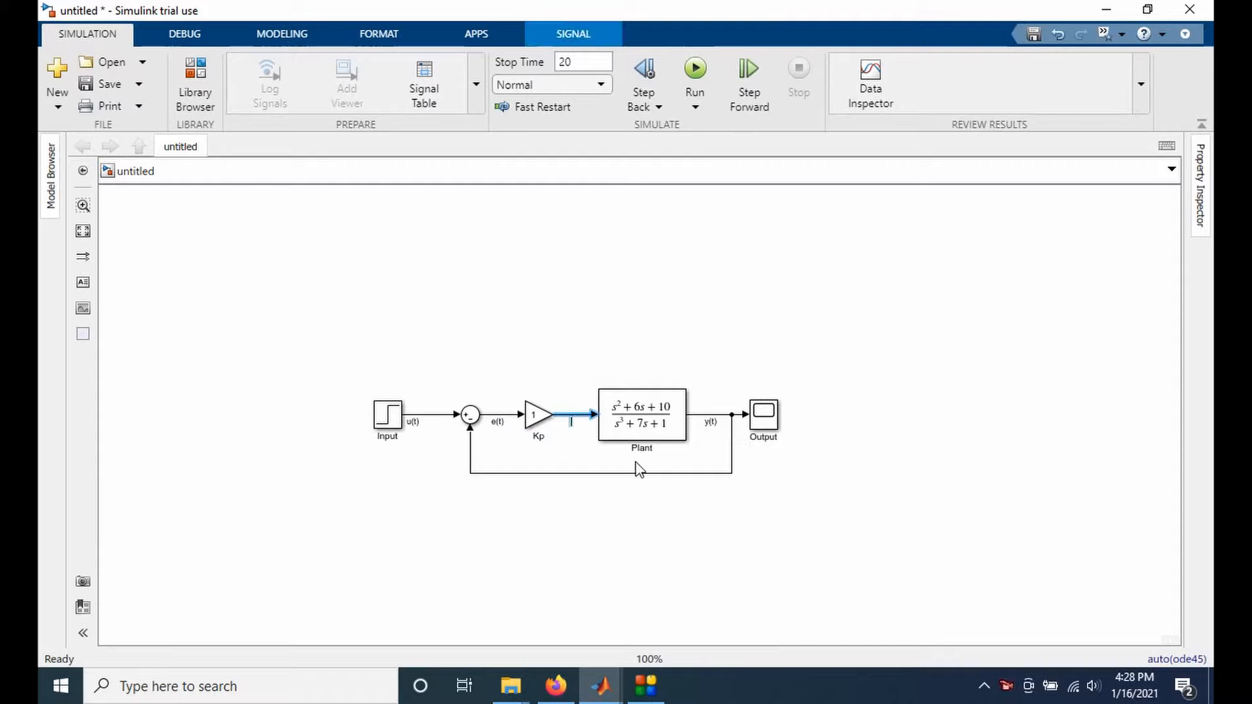
pyautogui.write('v(t)')
pyautogui.click(624, 457)
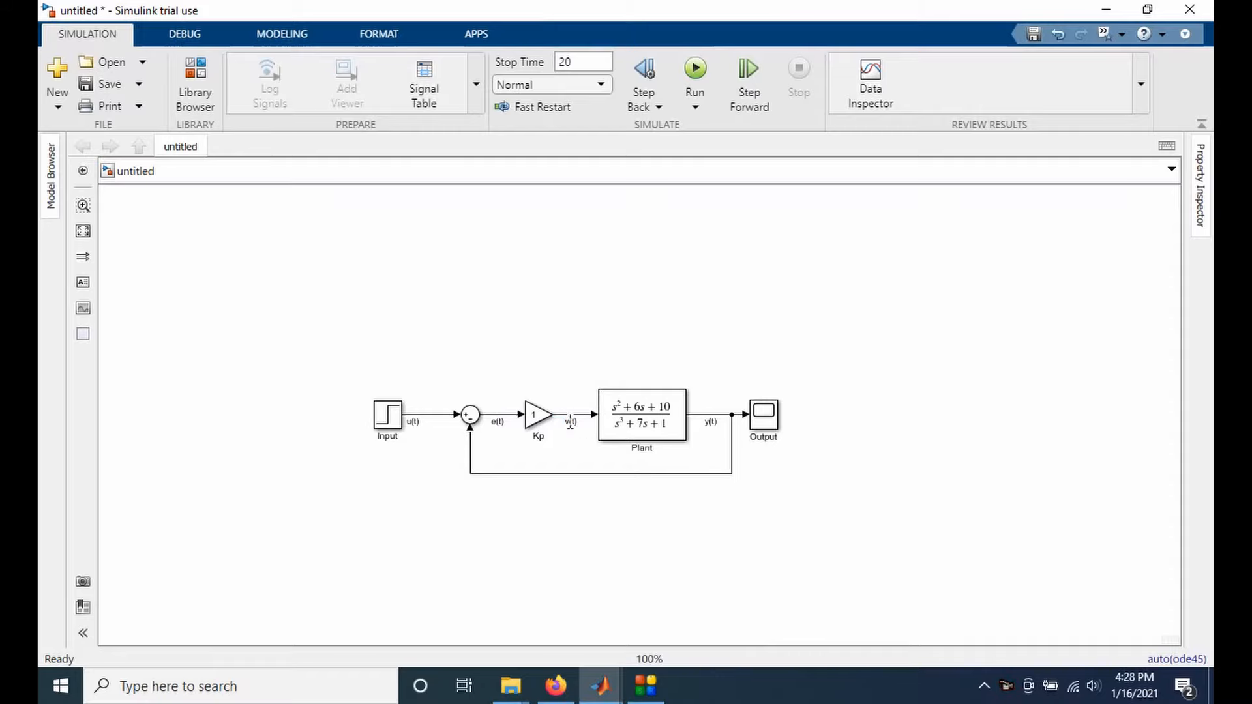
pyautogui.click(623, 430)
# Step: Set the gain of the Kp block to 5
pyautogui.doubleClick(538, 414)
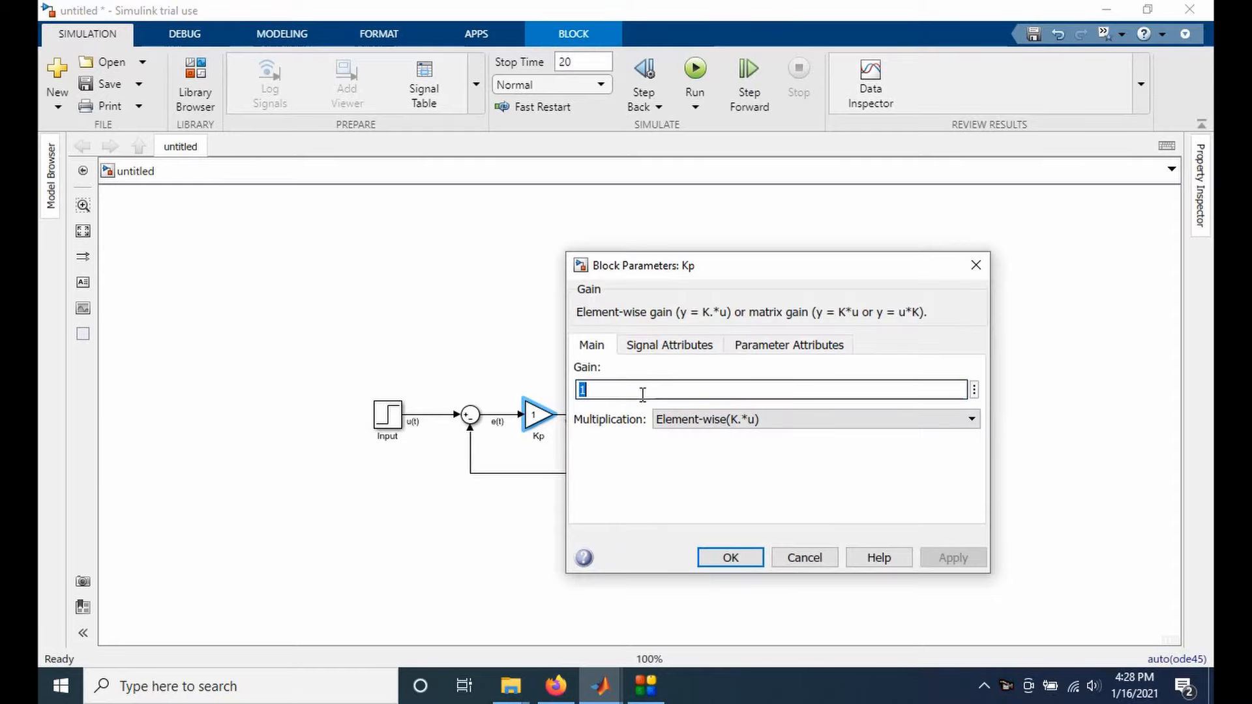
pyautogui.write('5')
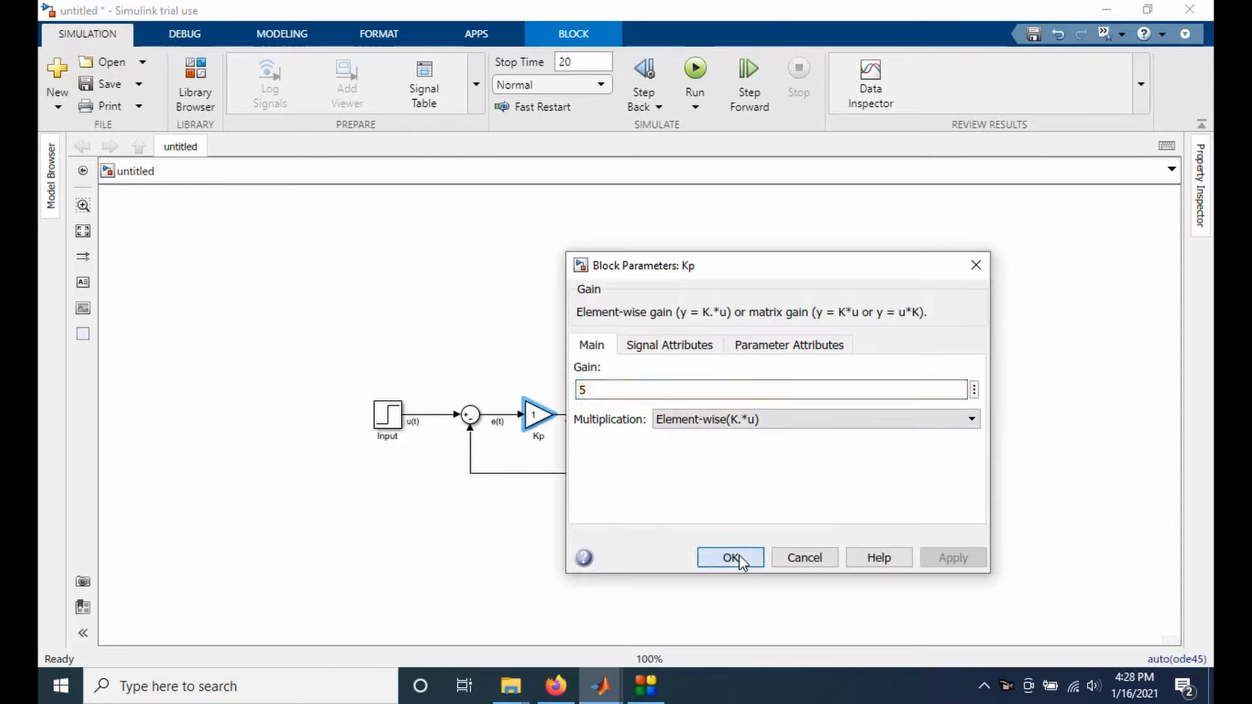
pyautogui.click(731, 558)
pyautogui.click(738, 550)
# Step: Run the simulation, examine the steady-state value of y(t) up close in the Output scope, and close the scope
pyautogui.click(699, 70)
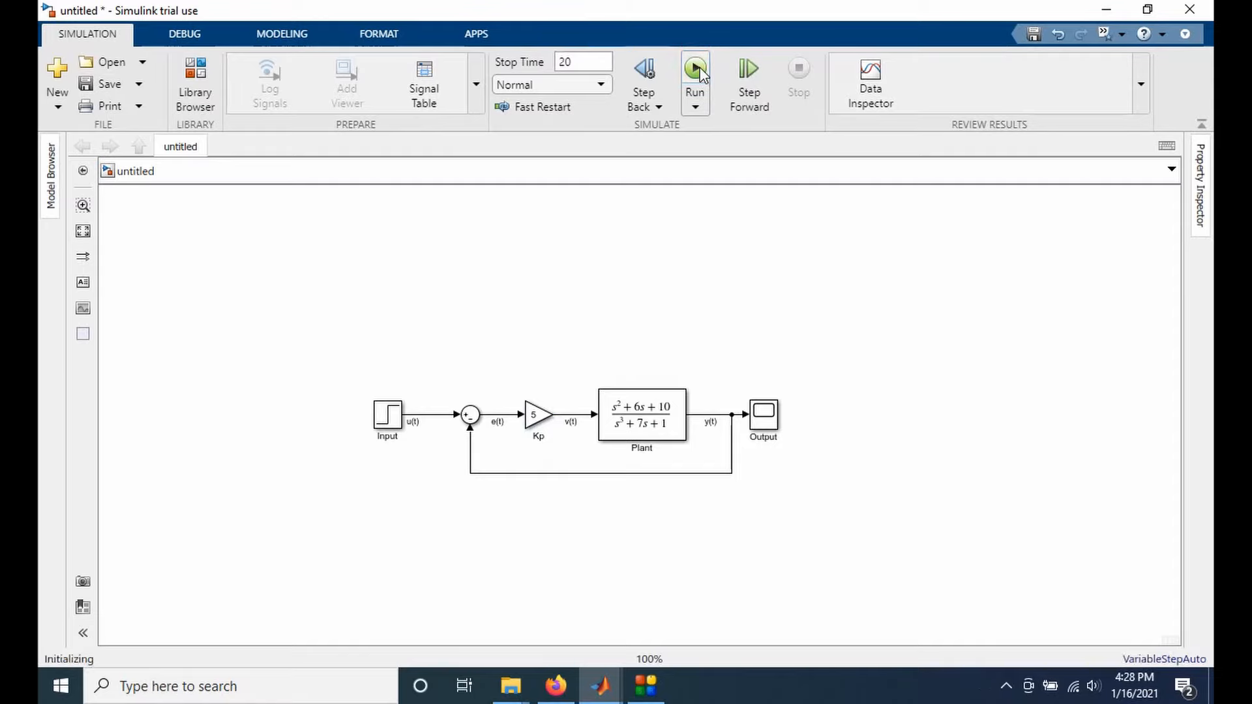
pyautogui.click(771, 420)
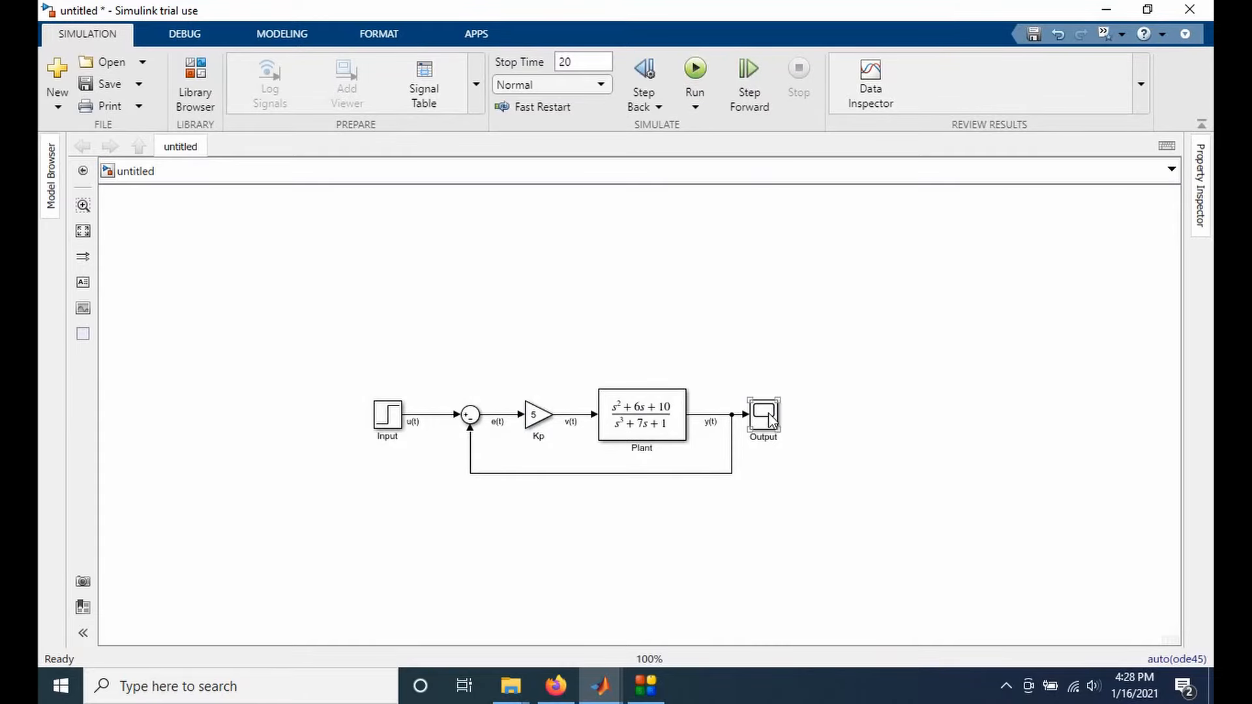
pyautogui.doubleClick(771, 420)
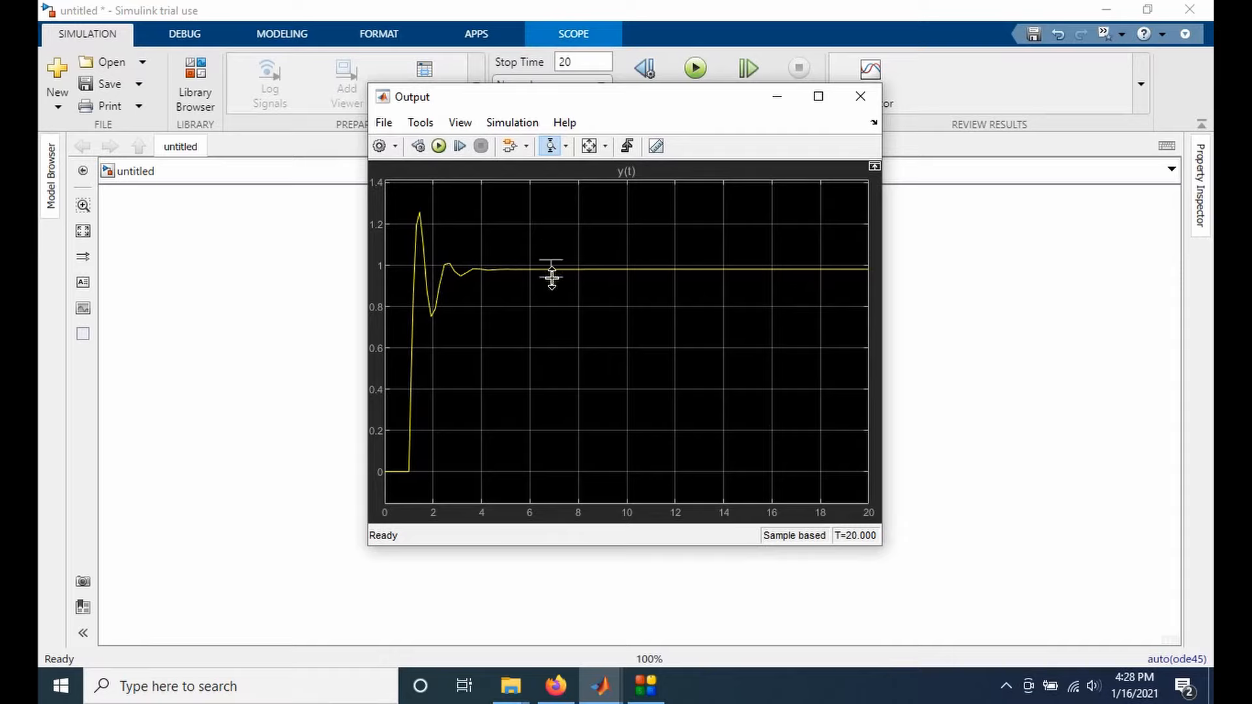
pyautogui.moveTo(552, 261); pyautogui.dragTo(552, 279)
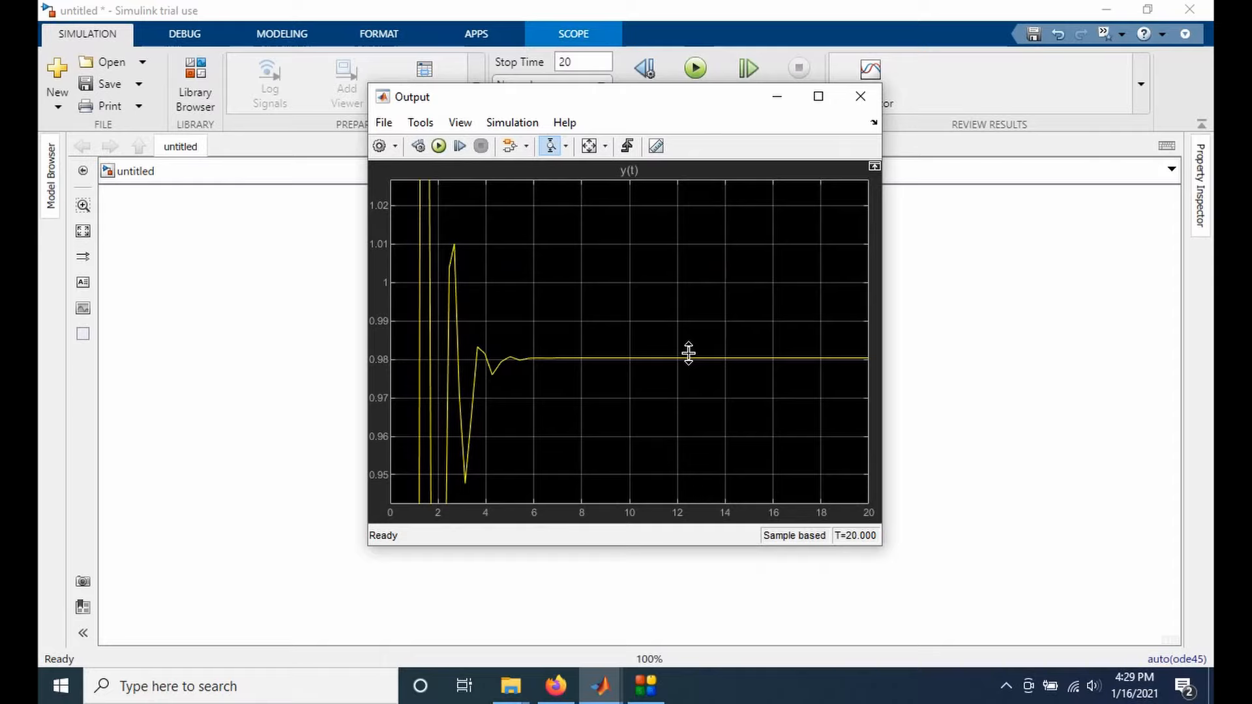
pyautogui.click(591, 146)
pyautogui.click(864, 96)
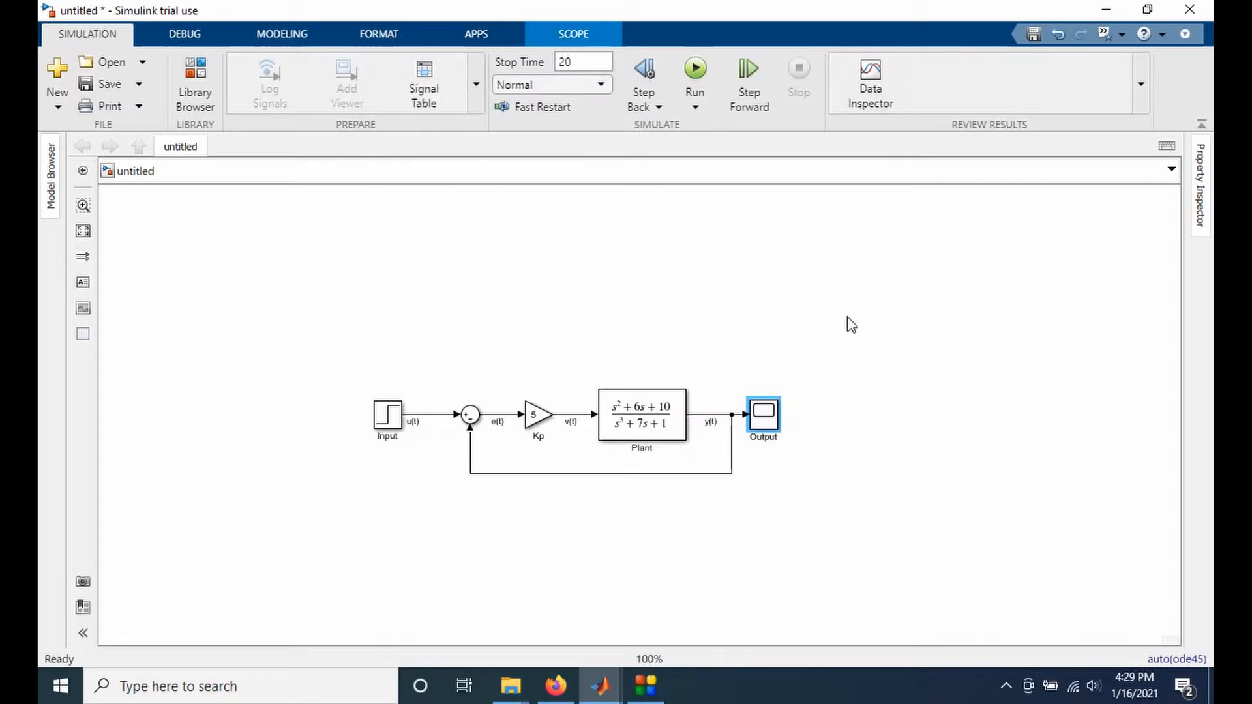
# Step: Add a Mux block above the Output scope and check its number of inputs
pyautogui.click(199, 86)
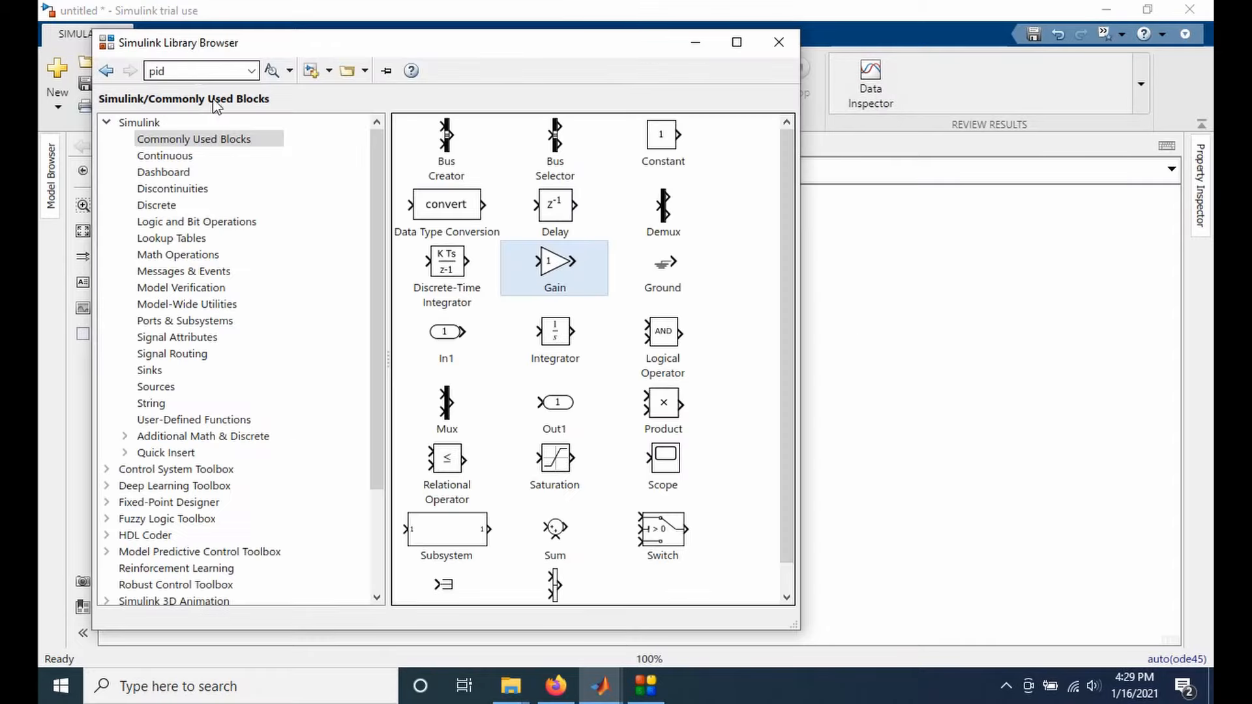
pyautogui.moveTo(446, 405); pyautogui.dragTo(878, 348)
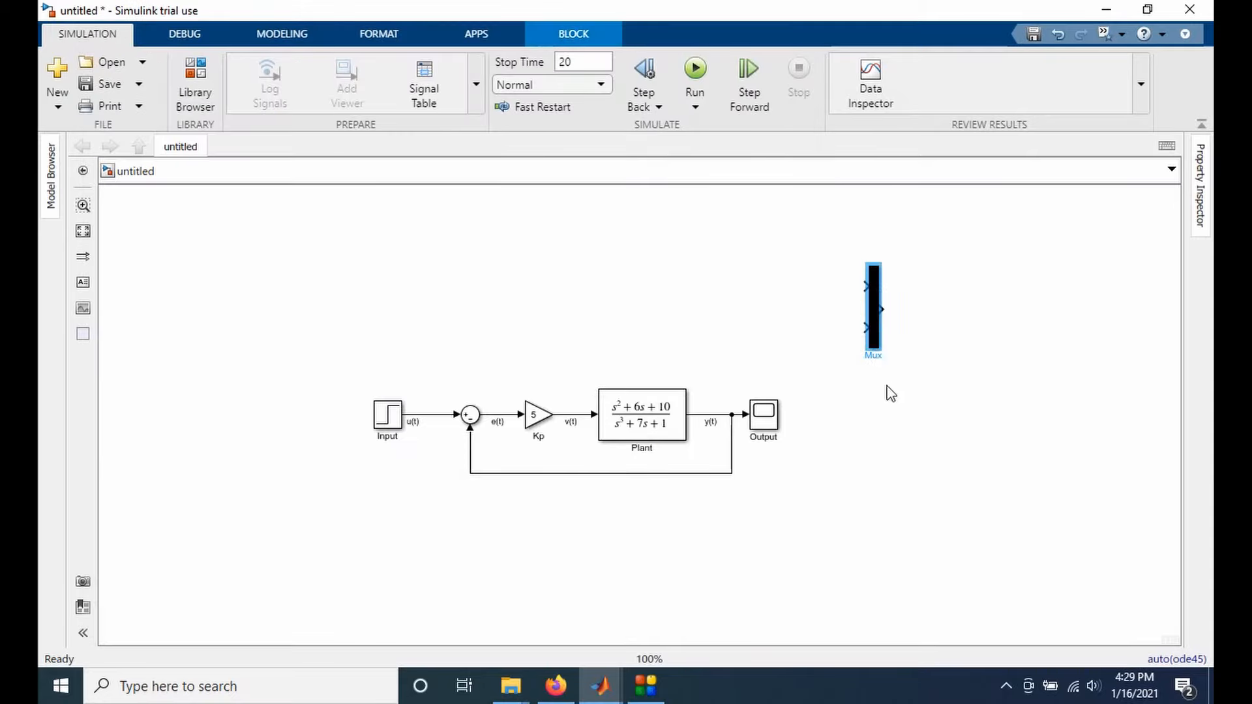
pyautogui.click(888, 338)
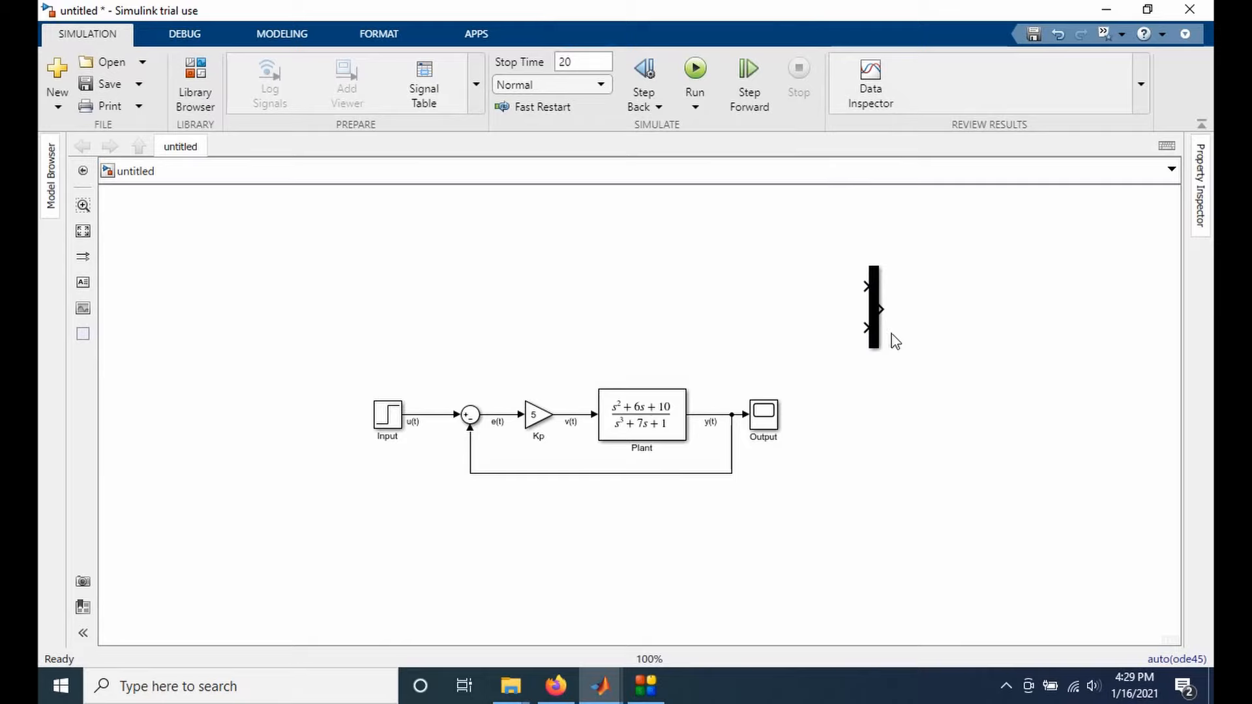
pyautogui.doubleClick(879, 295)
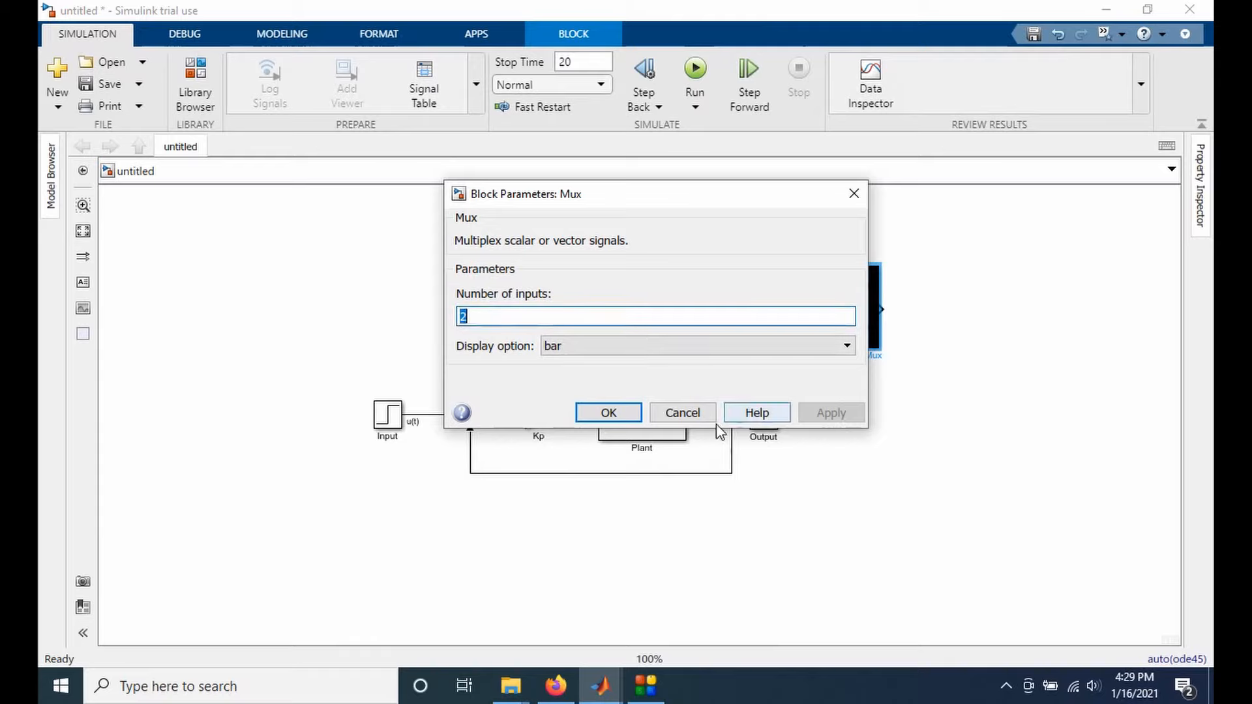
pyautogui.click(699, 415)
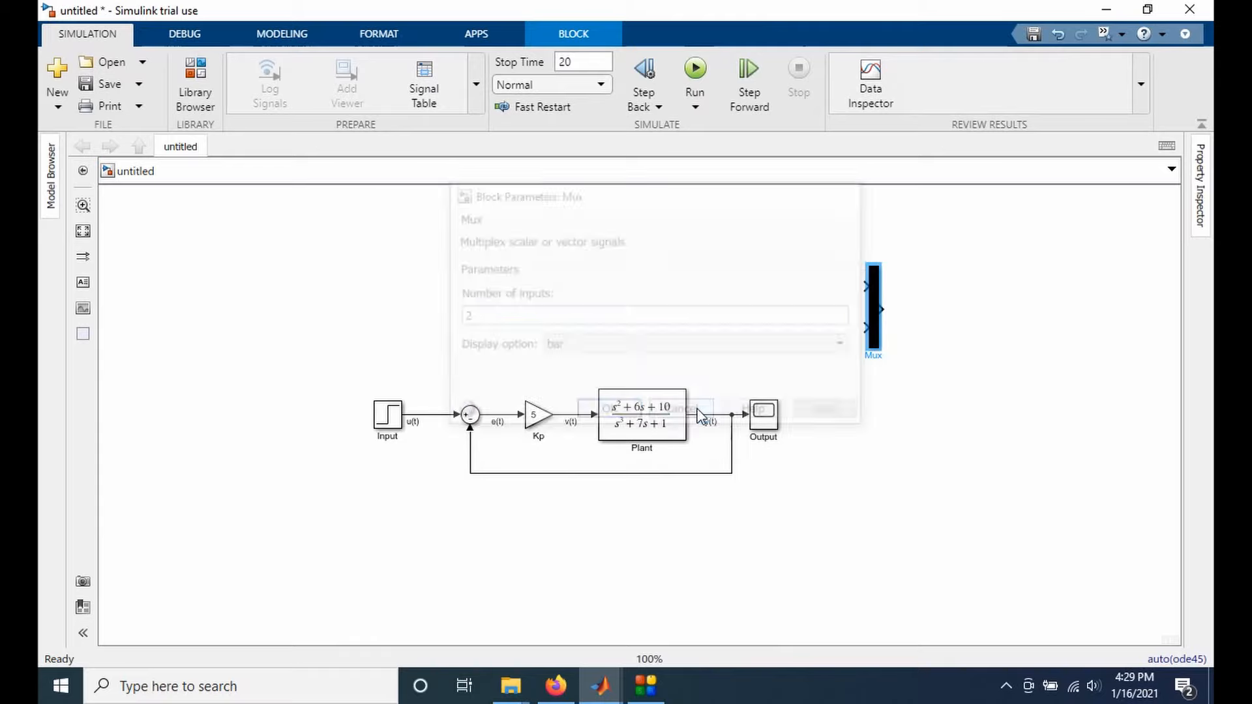
# Step: Detach the Output scope from the y(t) line, attach the Mux's lower input there, and align the scope with the Mux output
pyautogui.click(822, 420)
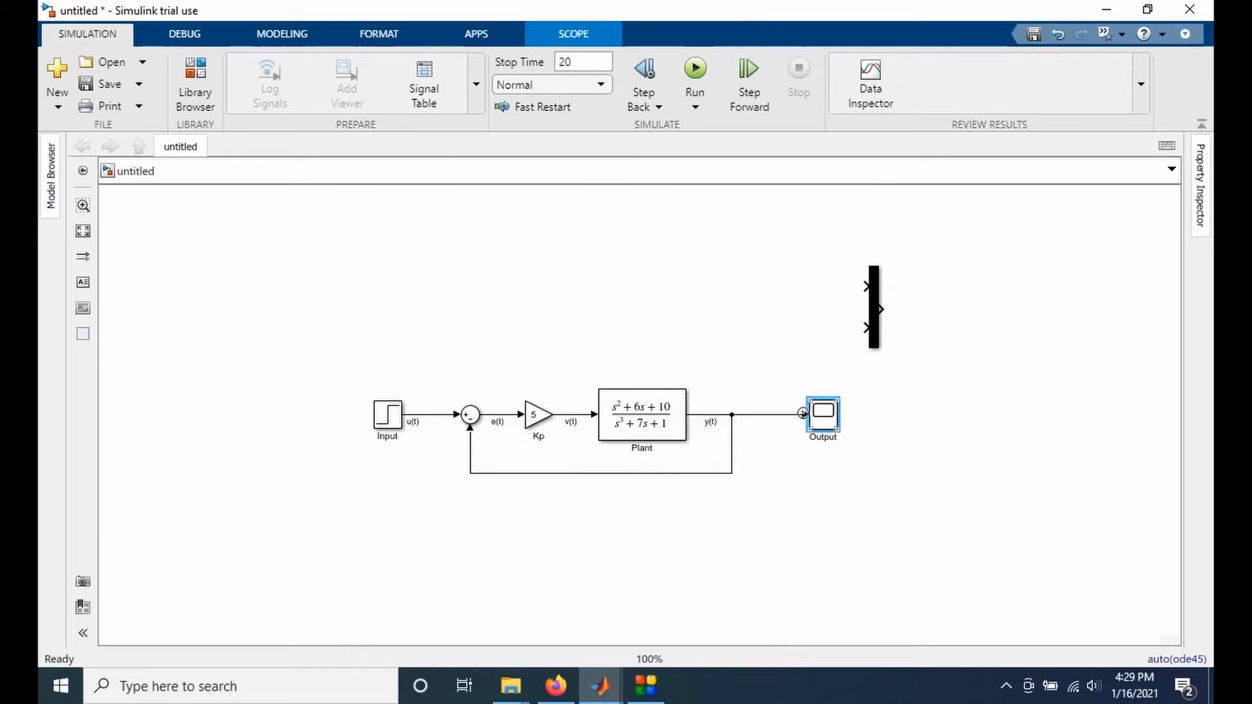
pyautogui.moveTo(805, 415); pyautogui.dragTo(756, 415)
pyautogui.moveTo(872, 306); pyautogui.dragTo(761, 390)
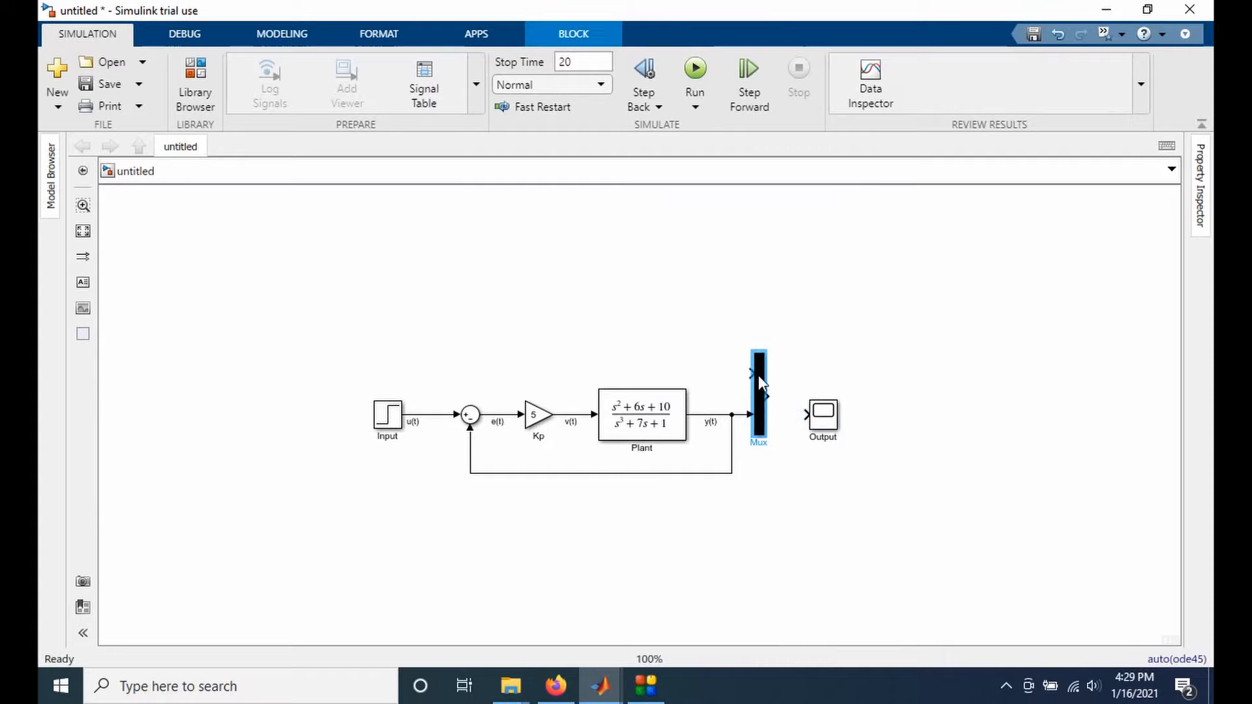
pyautogui.moveTo(824, 421); pyautogui.dragTo(834, 402)
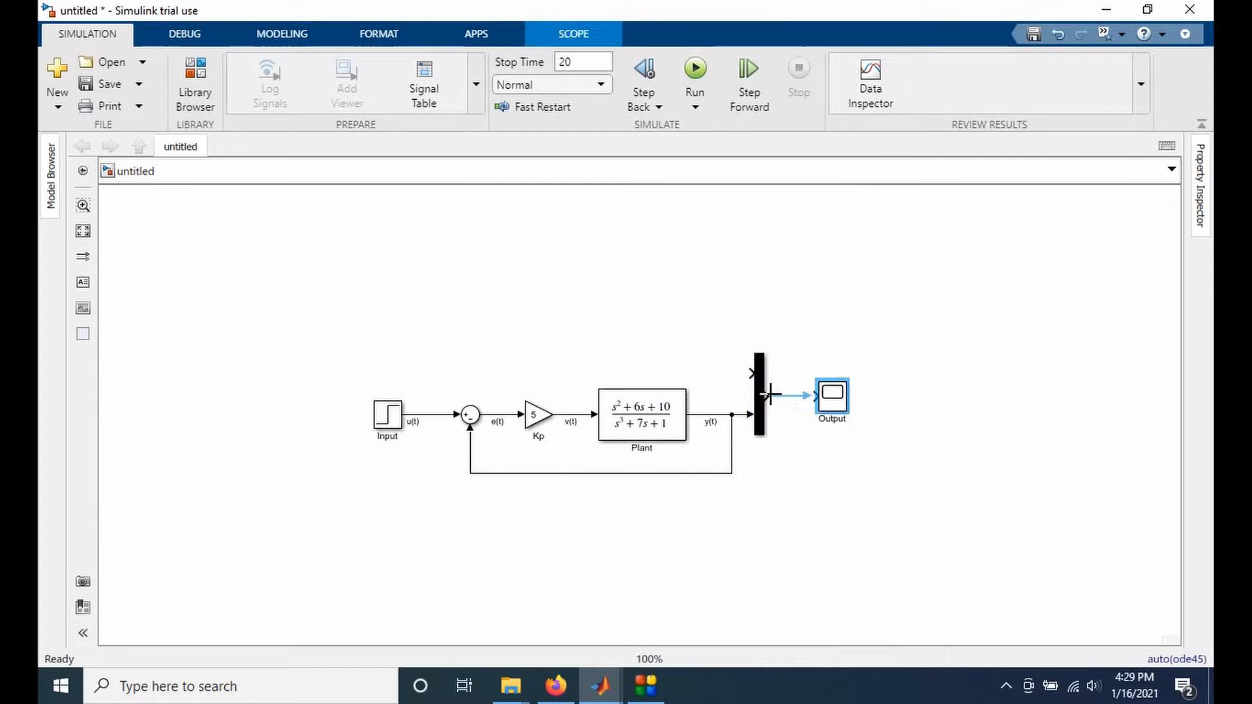
# Step: Move the Output scope farther from the Mux, connect the two, and link the Mux's upper input to a branch of the u(t) line
pyautogui.click(907, 332)
pyautogui.moveTo(841, 388); pyautogui.dragTo(878, 363)
pyautogui.moveTo(766, 398)
pyautogui.mouseDown()
pyautogui.moveTo(835, 363)
pyautogui.moveTo(852, 369)
pyautogui.moveTo(859, 396)
pyautogui.mouseUp()
pyautogui.moveTo(748, 372)
pyautogui.mouseDown()
pyautogui.moveTo(537, 369)
pyautogui.moveTo(436, 414)
pyautogui.mouseUp()
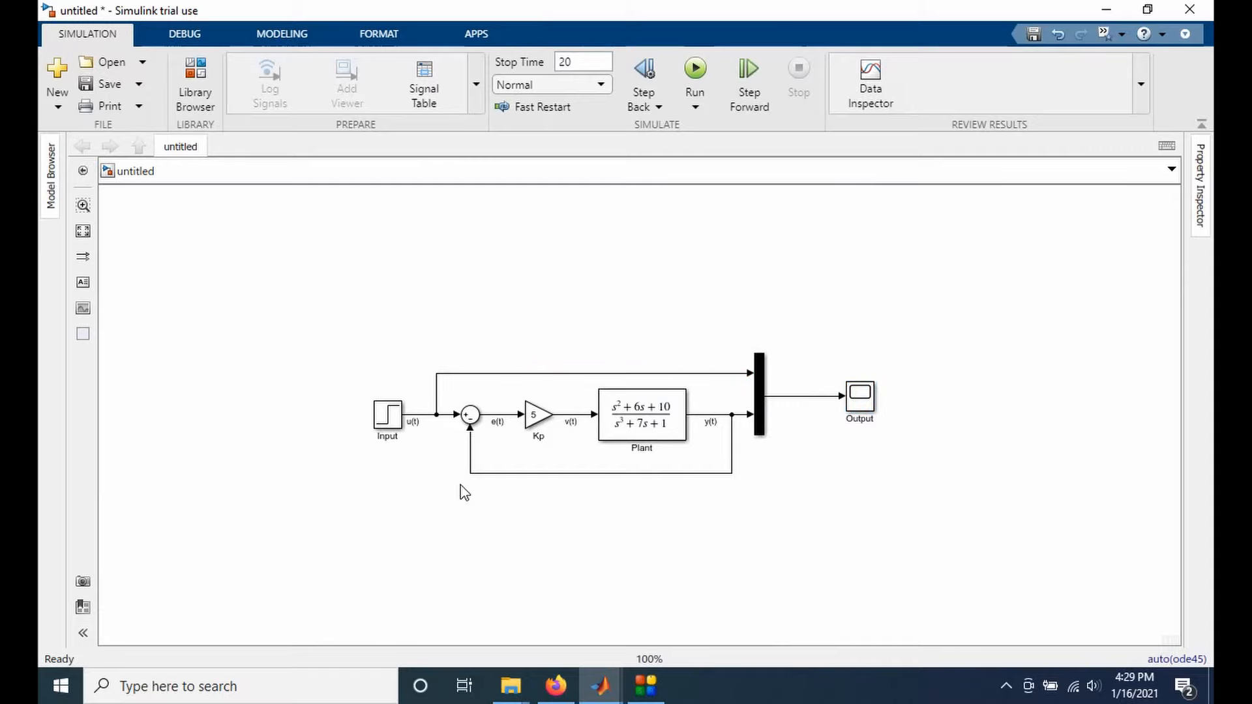
# Step: Run the simulation, compare the step input with the proportional controller's response in the Output scope, and close the scope
pyautogui.click(696, 69)
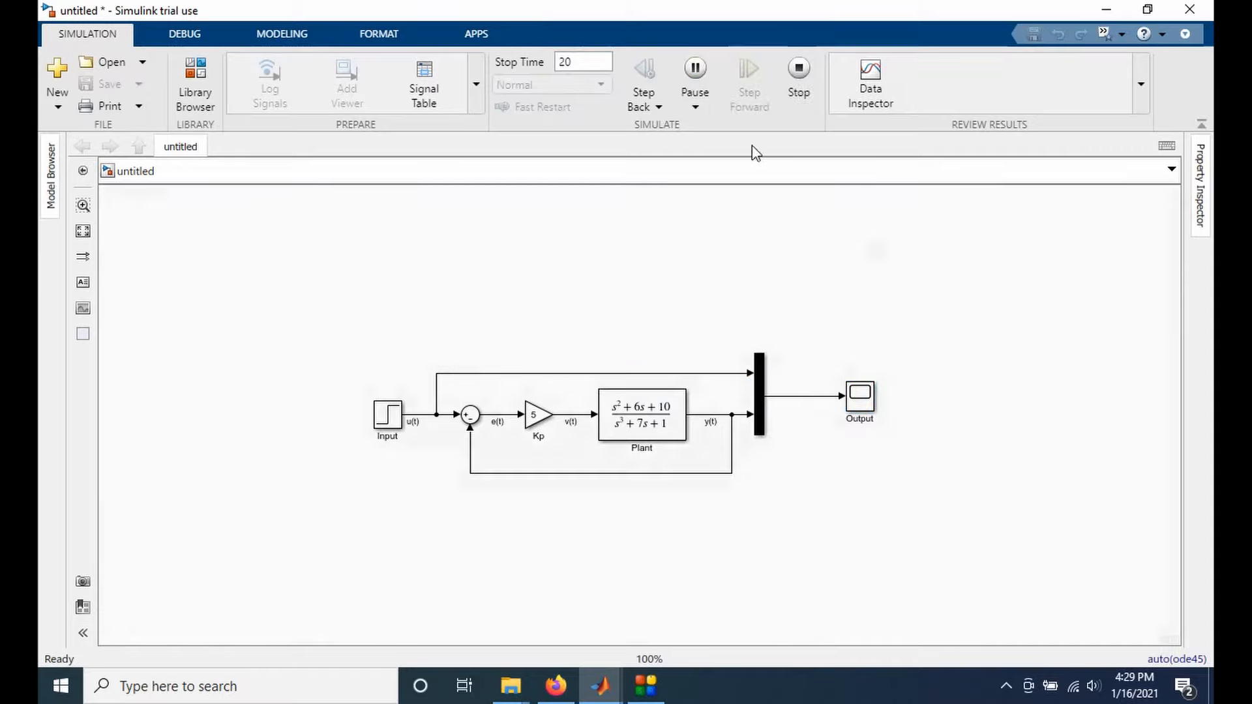
pyautogui.click(868, 405)
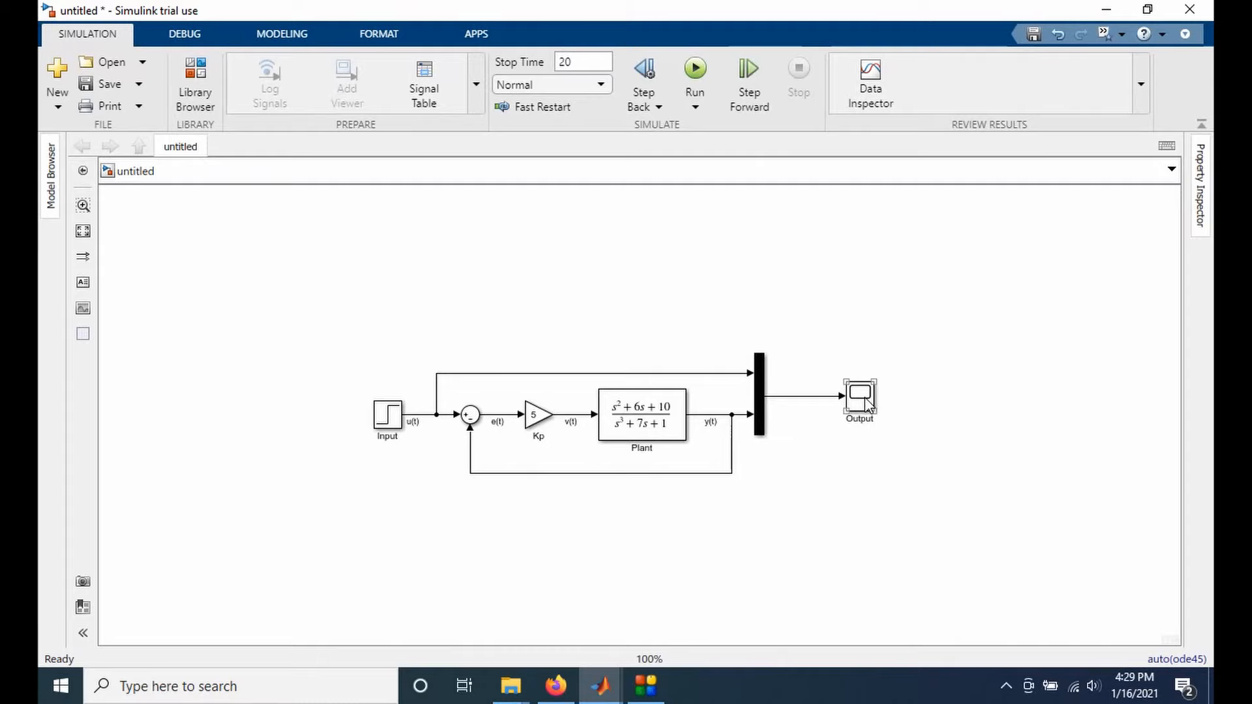
pyautogui.doubleClick(867, 406)
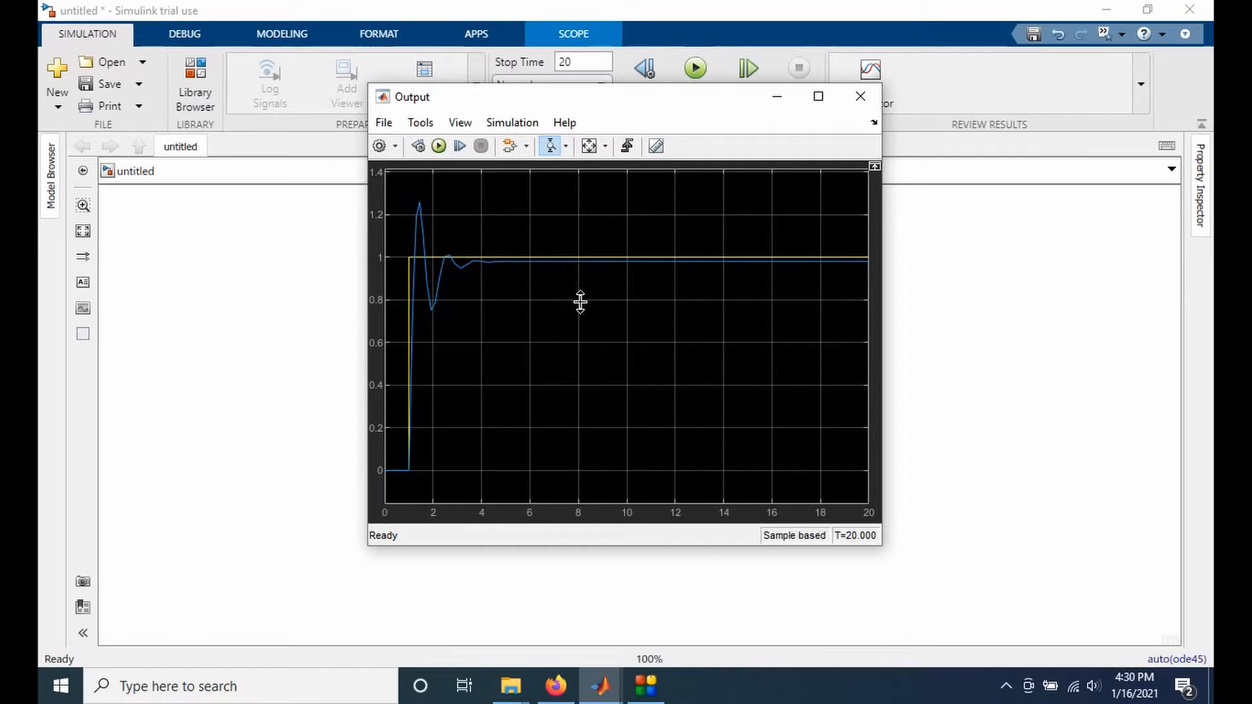
pyautogui.click(867, 96)
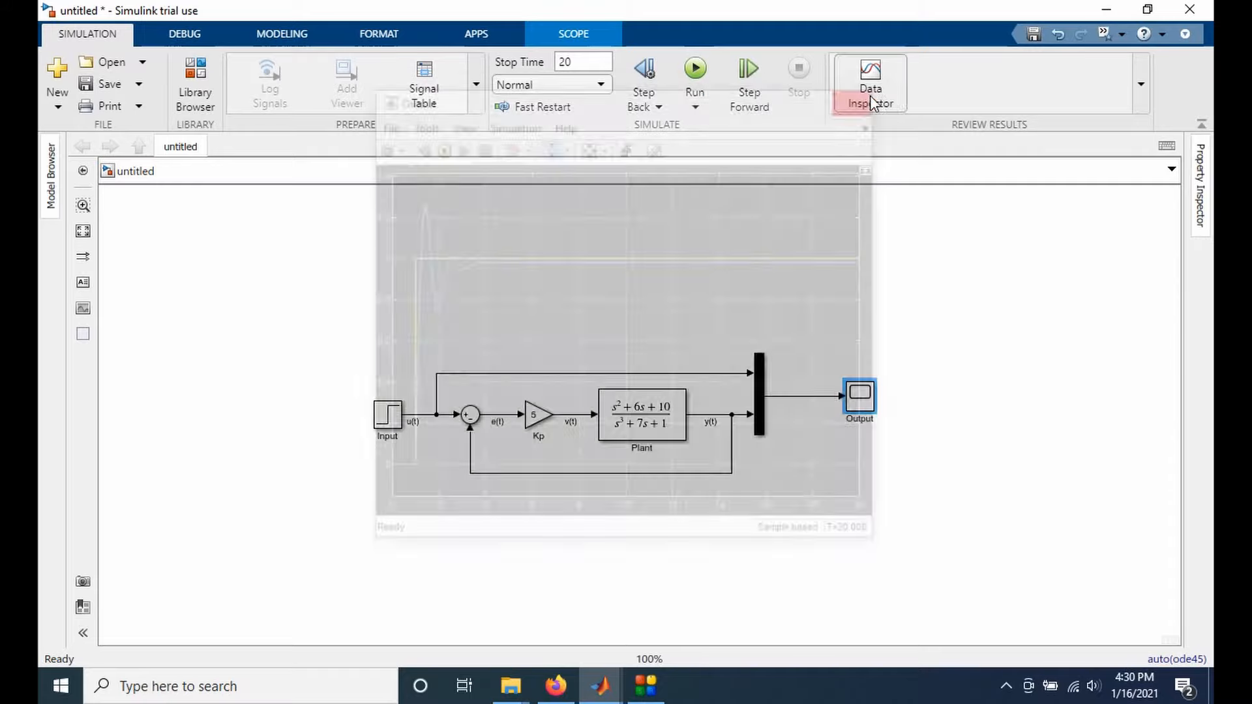
pyautogui.click(894, 287)
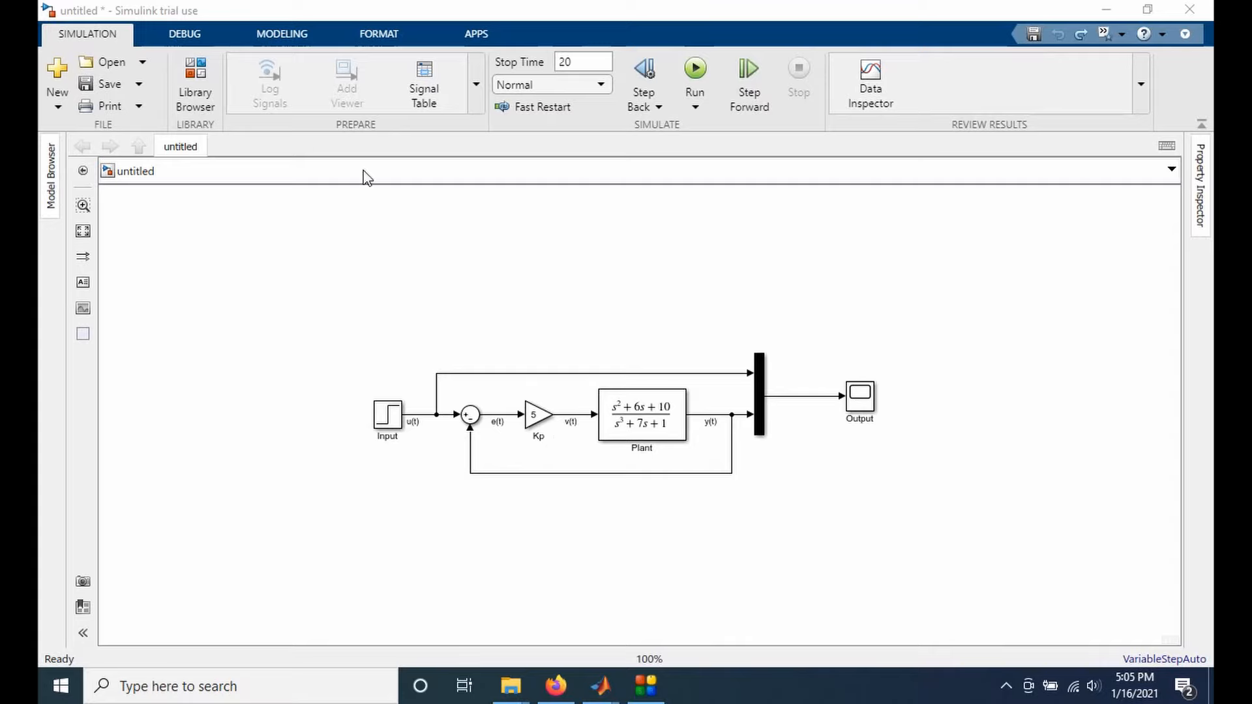
# Step: Add an Integrator block and shift Plant, Mux and Output away from Kp to make room for the controller
pyautogui.click(182, 79)
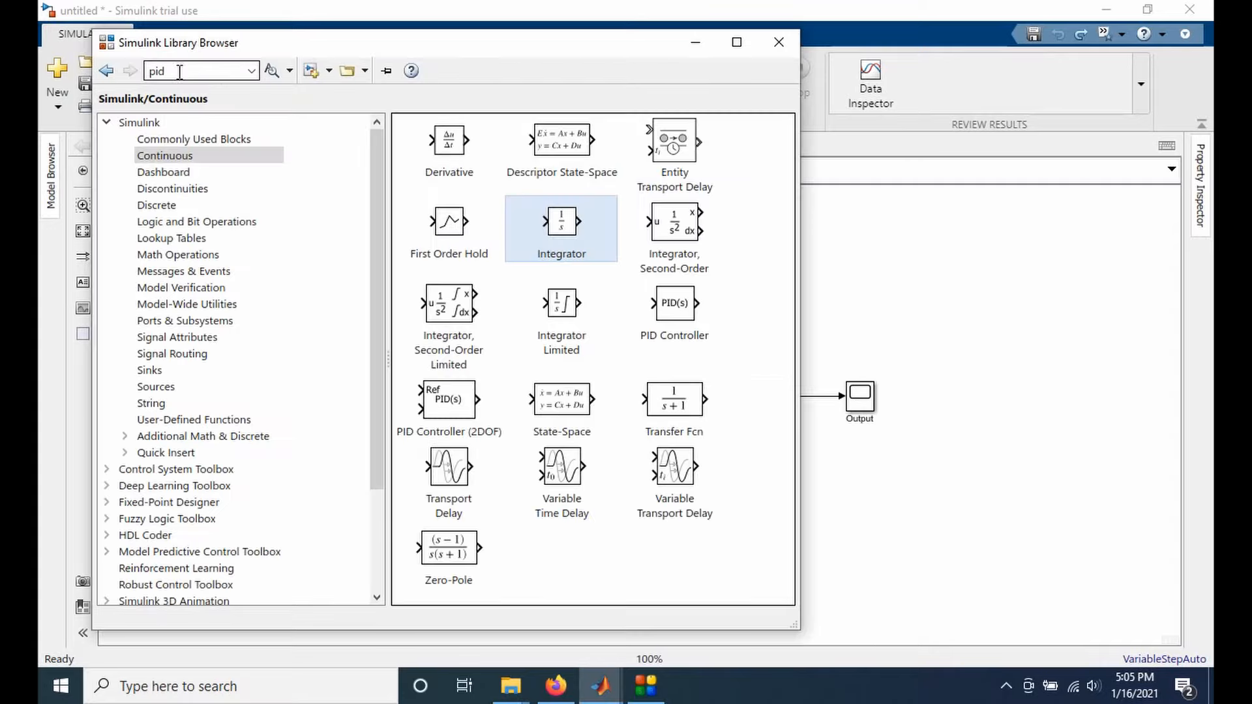
pyautogui.moveTo(598, 244); pyautogui.dragTo(877, 259)
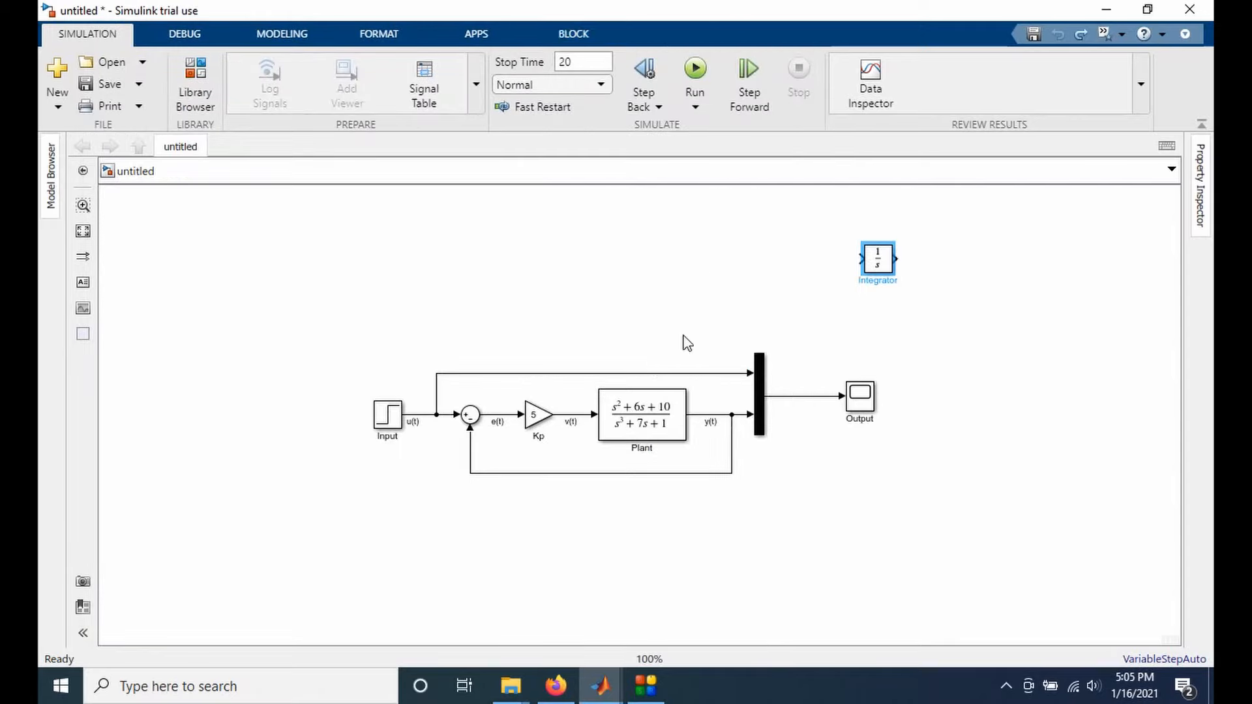
pyautogui.moveTo(572, 300); pyautogui.dragTo(872, 488)
pyautogui.moveTo(773, 398); pyautogui.dragTo(884, 397)
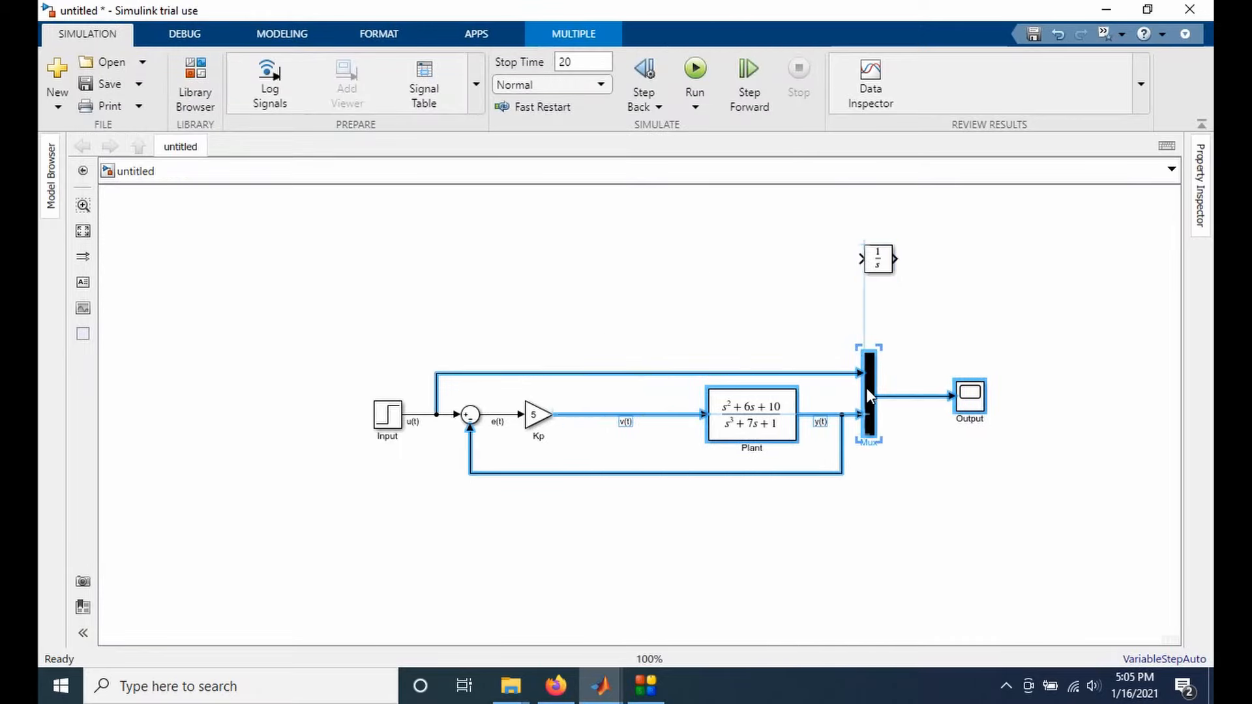
pyautogui.click(599, 324)
# Step: Raise the u(t) branch line leading to the Mux and place the Integrator beneath it, directly above Kp
pyautogui.moveTo(581, 373); pyautogui.dragTo(584, 291)
pyautogui.click(886, 269)
pyautogui.moveTo(886, 268); pyautogui.dragTo(555, 348)
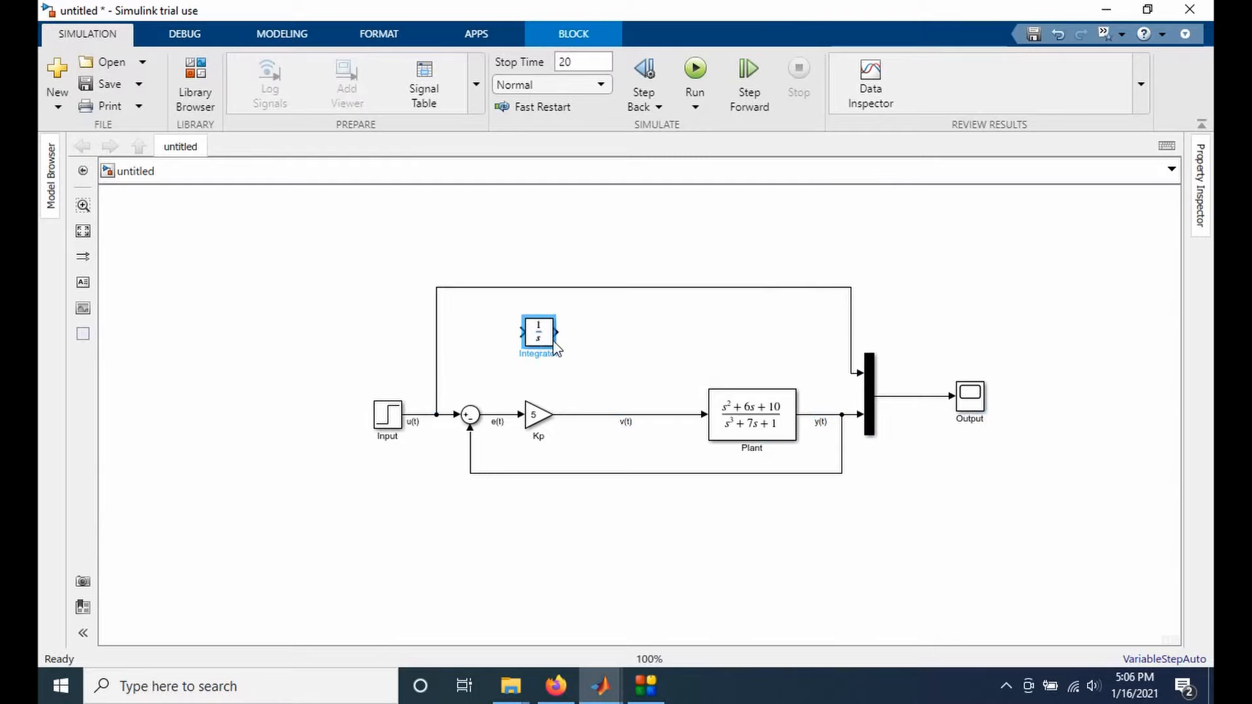
pyautogui.click(614, 369)
# Step: Duplicate the Kp gain block, place the copy after the Integrator, and rename it Ki
pyautogui.click(531, 425)
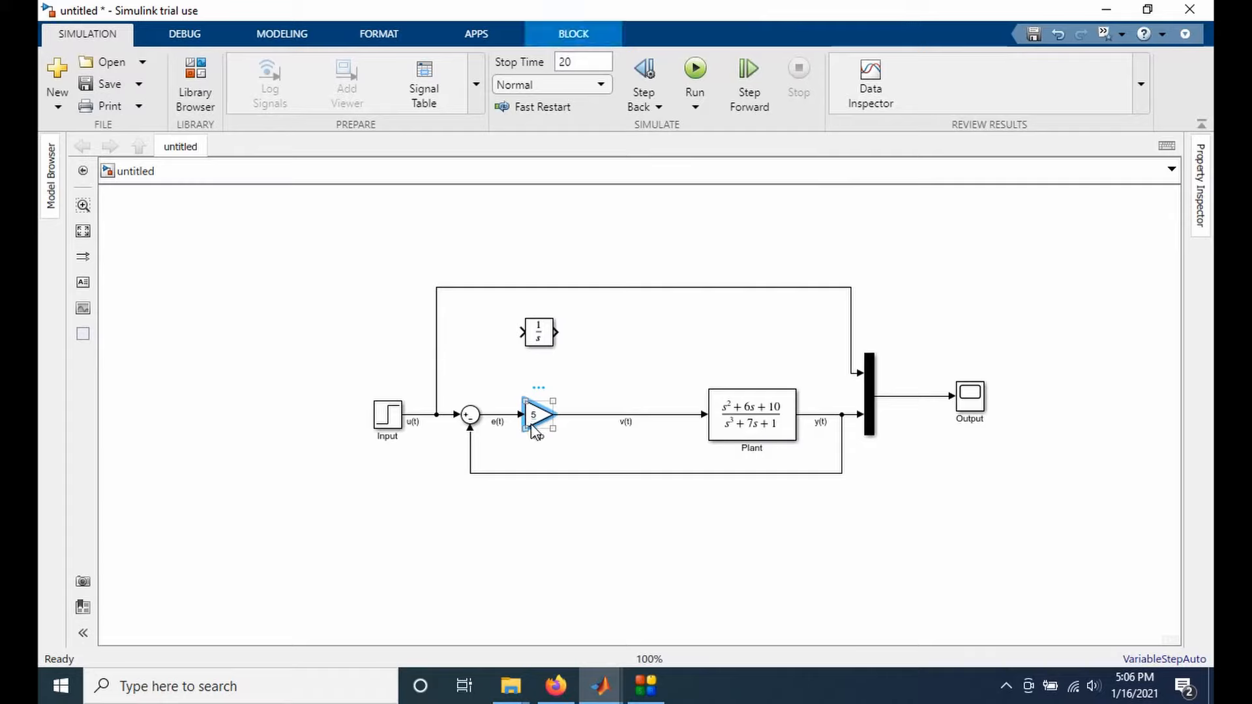
pyautogui.moveTo(533, 427); pyautogui.dragTo(600, 344)
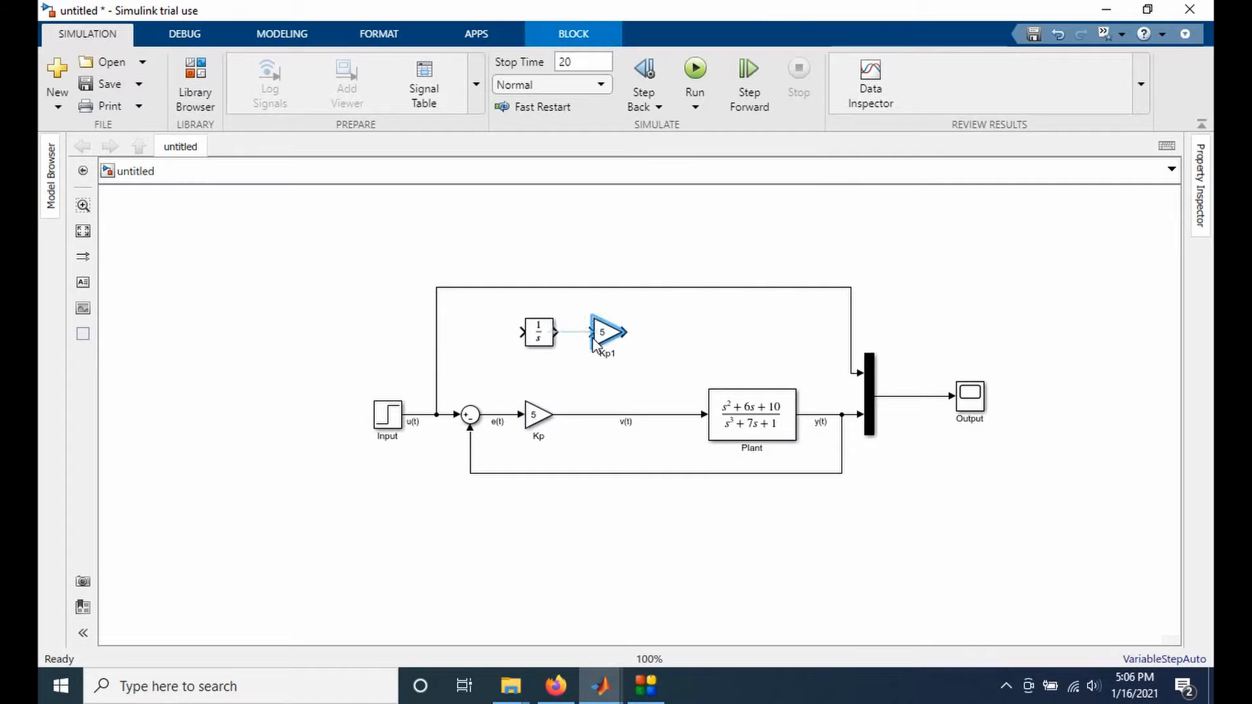
pyautogui.doubleClick(607, 354)
pyautogui.click(641, 377)
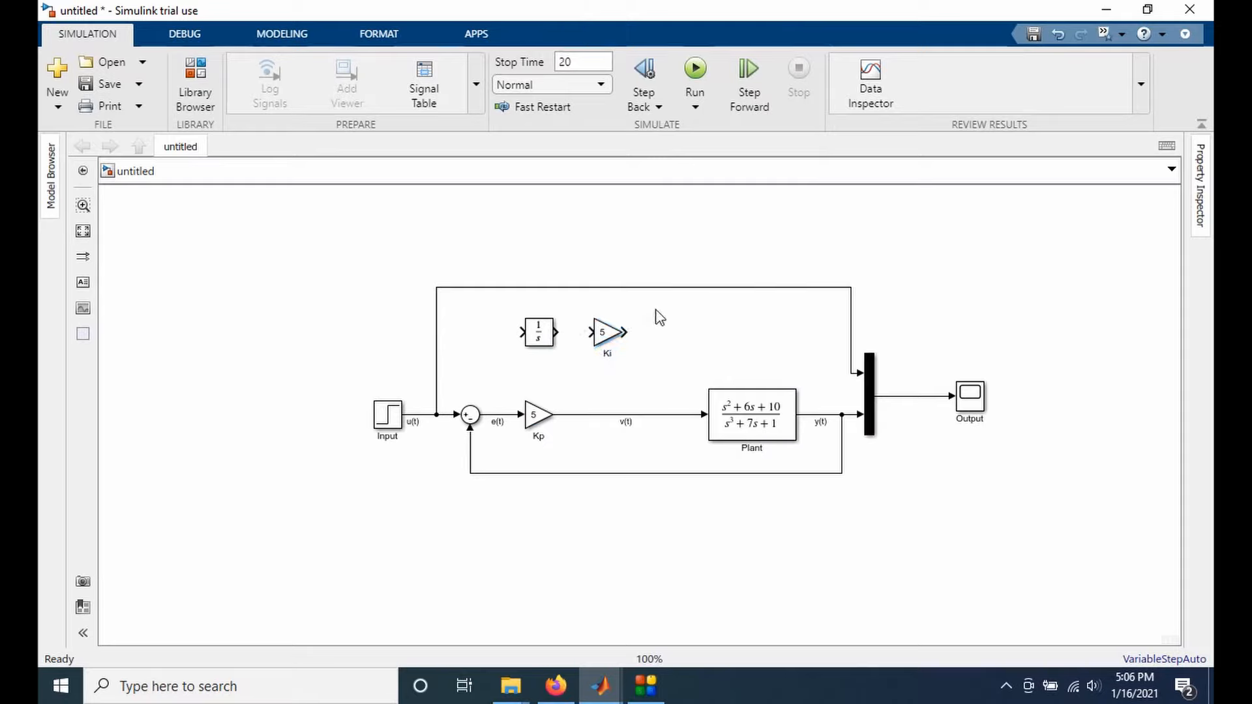
# Step: Connect the Integrator's input to a branch of the e(t) line and its output to Ki
pyautogui.click(540, 343)
pyautogui.moveTo(522, 332); pyautogui.dragTo(493, 415)
pyautogui.moveTo(555, 332); pyautogui.dragTo(597, 332)
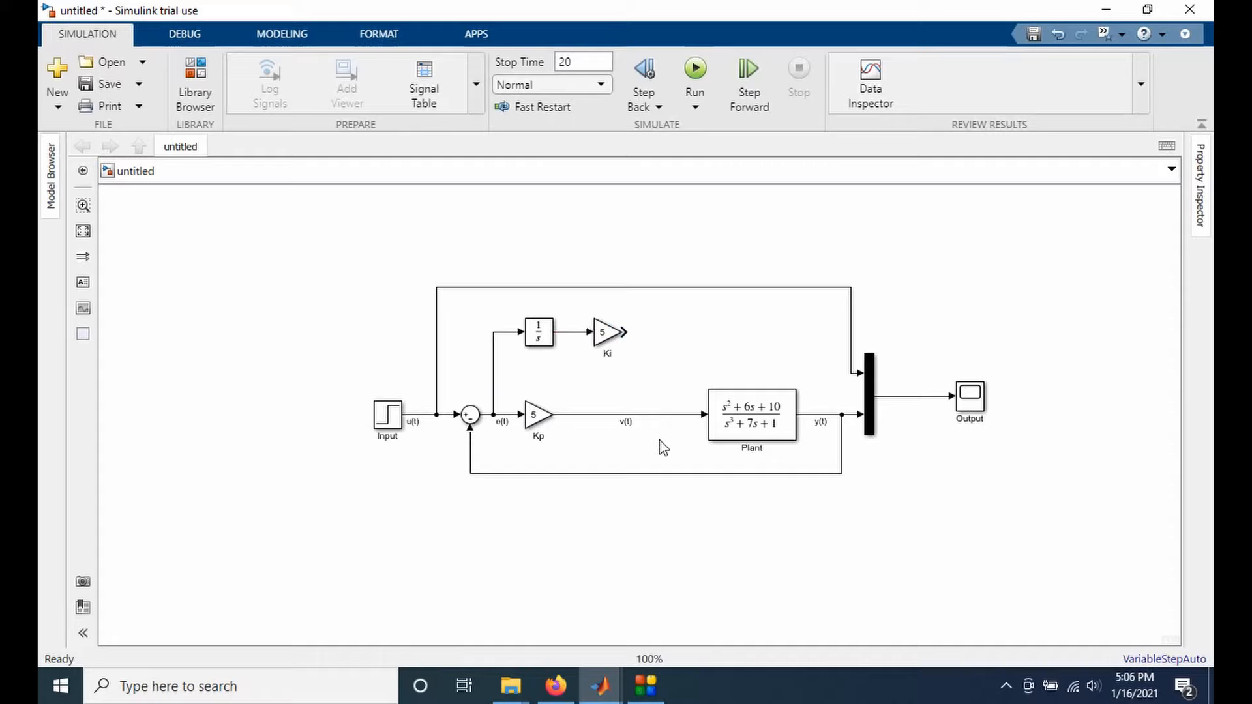
# Step: Add a Sum block from the block library to the model and set its list of signs to +++
pyautogui.click(196, 85)
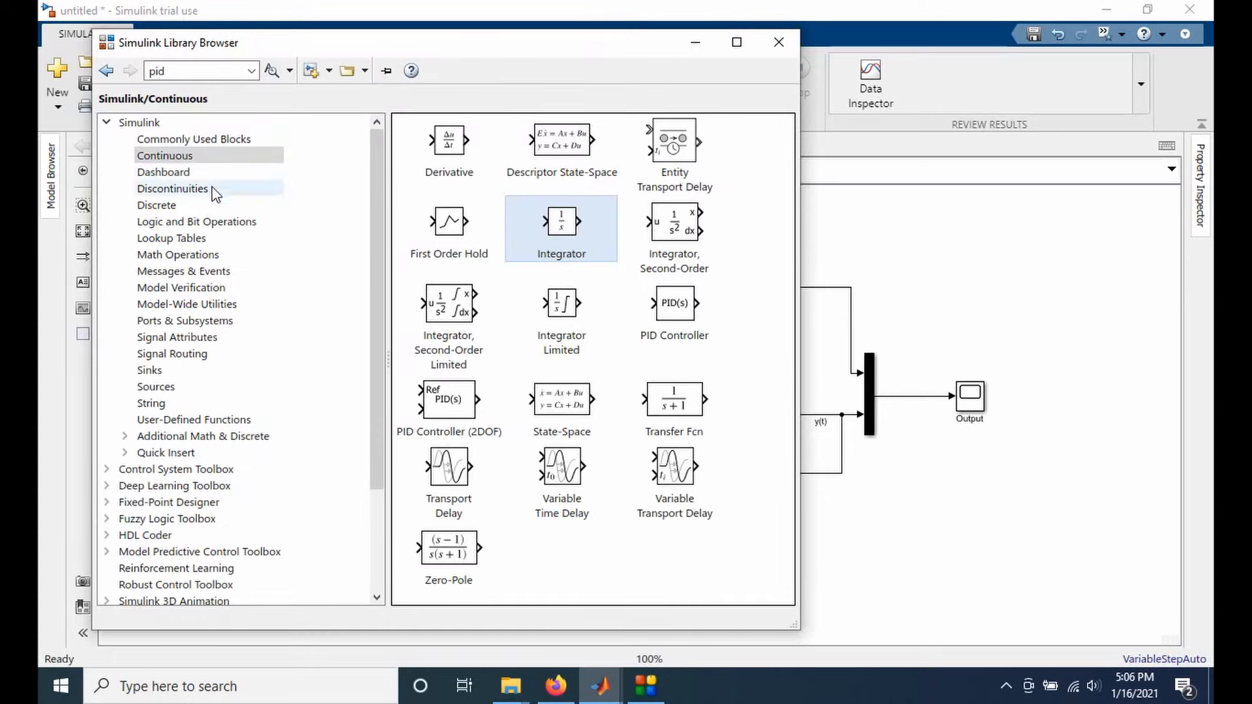
pyautogui.click(220, 139)
pyautogui.moveTo(555, 541); pyautogui.dragTo(951, 292)
pyautogui.doubleClick(952, 291)
pyautogui.doubleClick(581, 304)
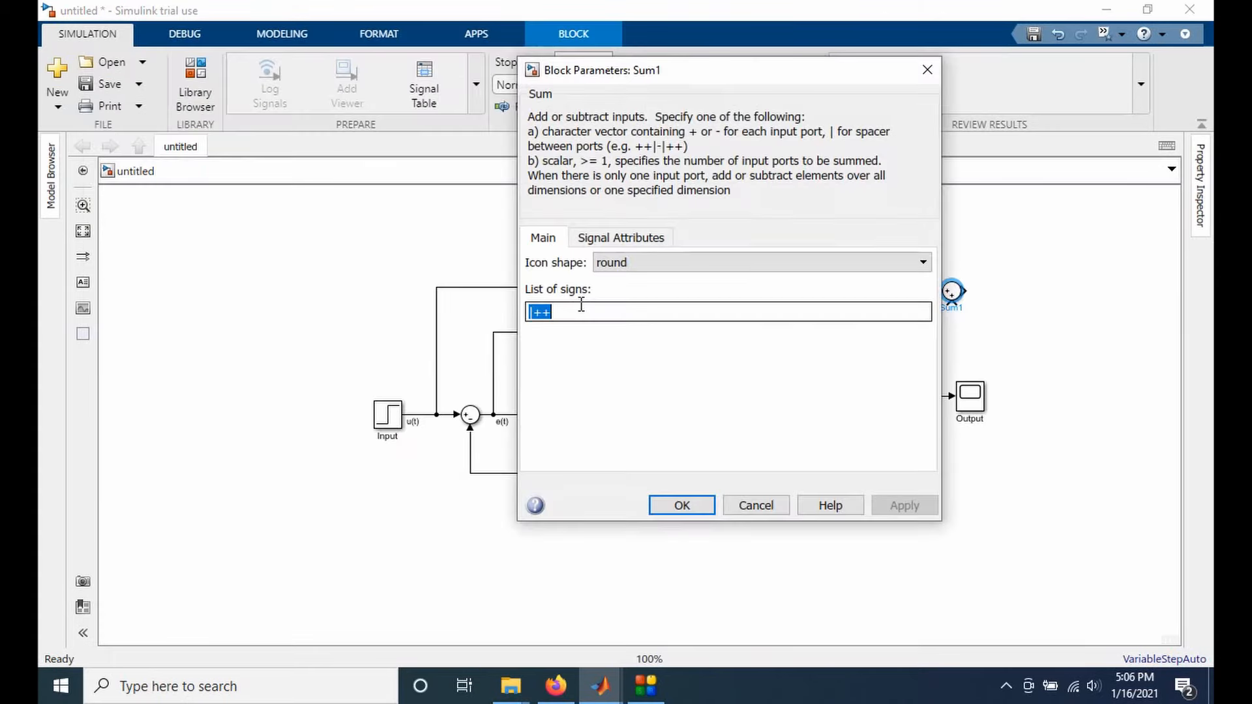
pyautogui.write('+')
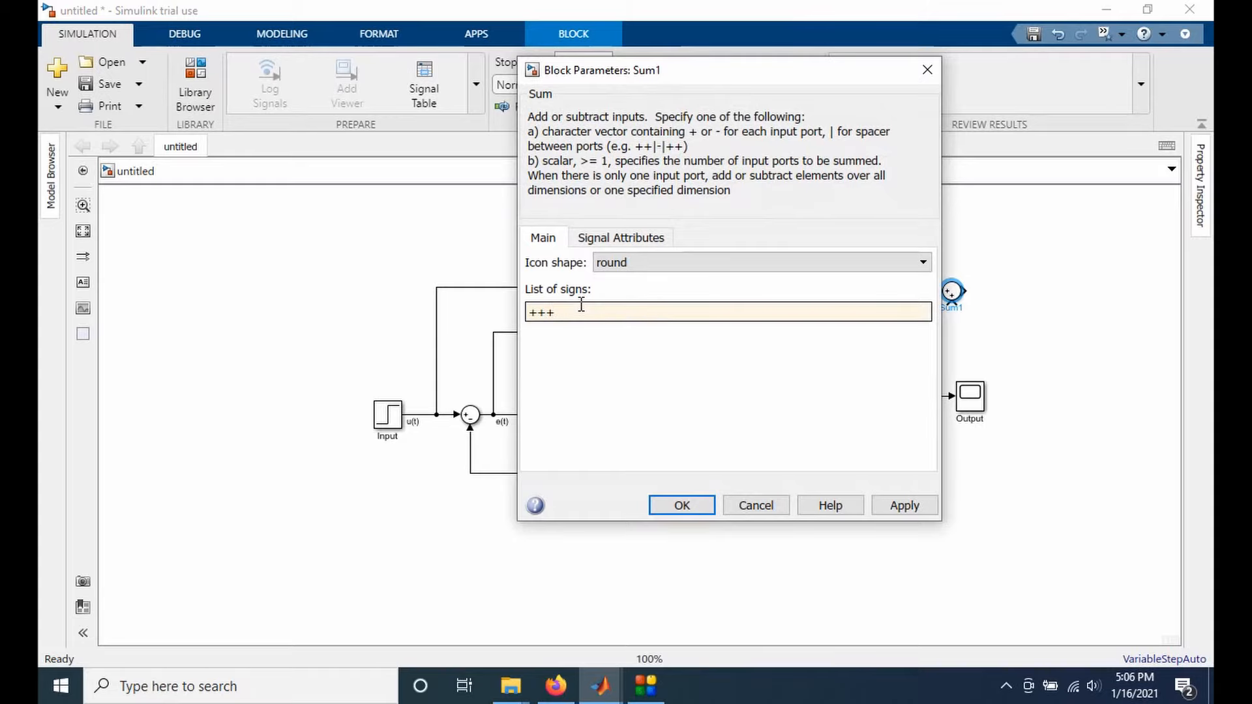
pyautogui.click(681, 505)
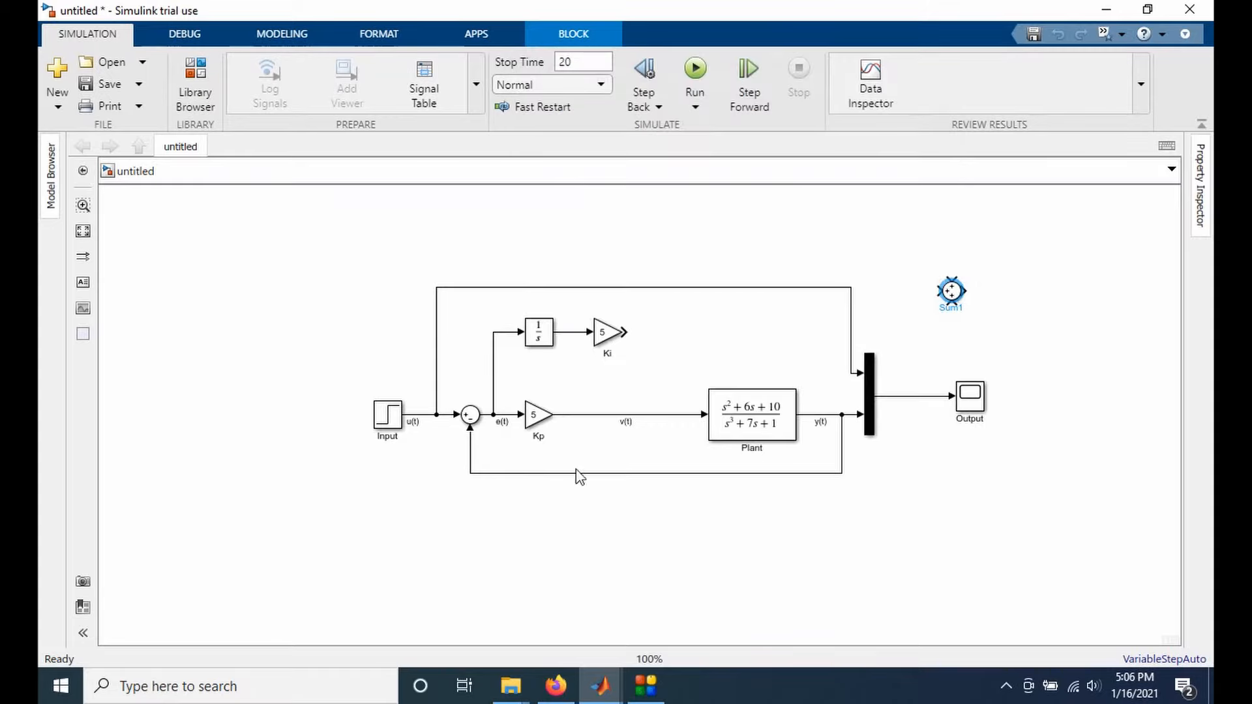
# Step: Replace the line between Kp and Plant with the new Sum block, feeding it from the Kp and Ki outputs
pyautogui.click(652, 415)
pyautogui.press('Delete')
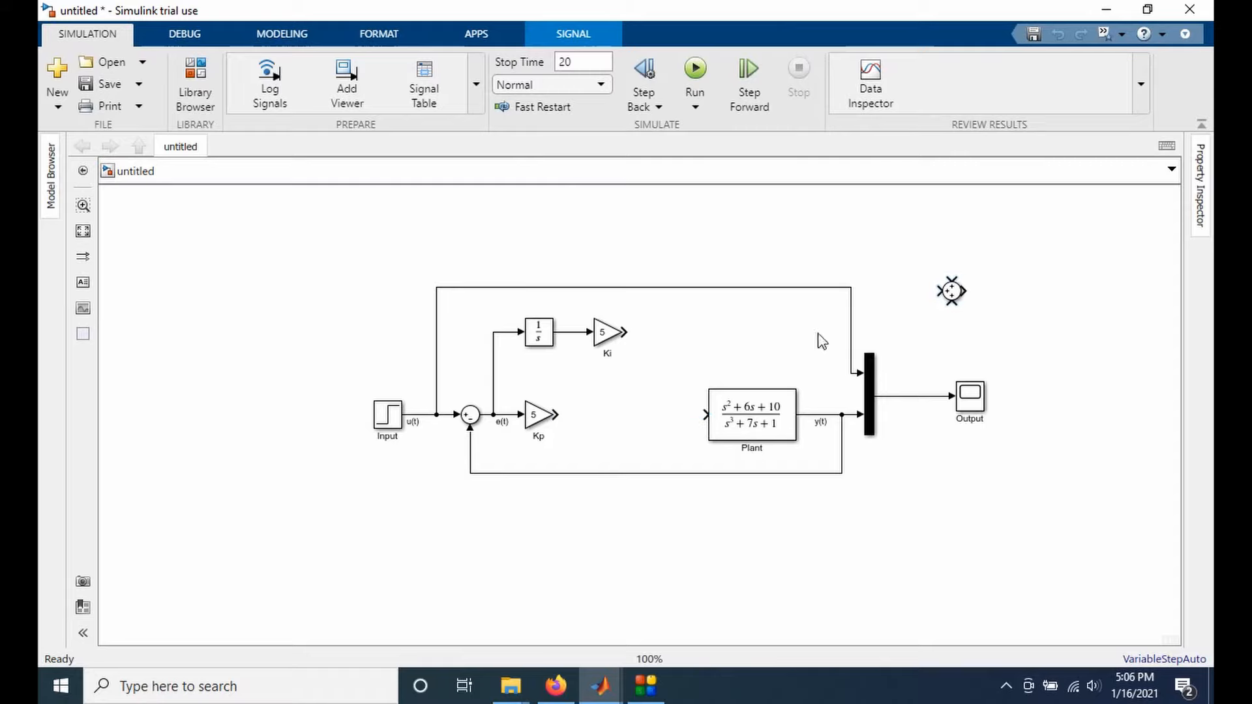
pyautogui.moveTo(952, 291)
pyautogui.mouseDown()
pyautogui.moveTo(667, 429)
pyautogui.moveTo(654, 414)
pyautogui.moveTo(708, 412)
pyautogui.mouseUp()
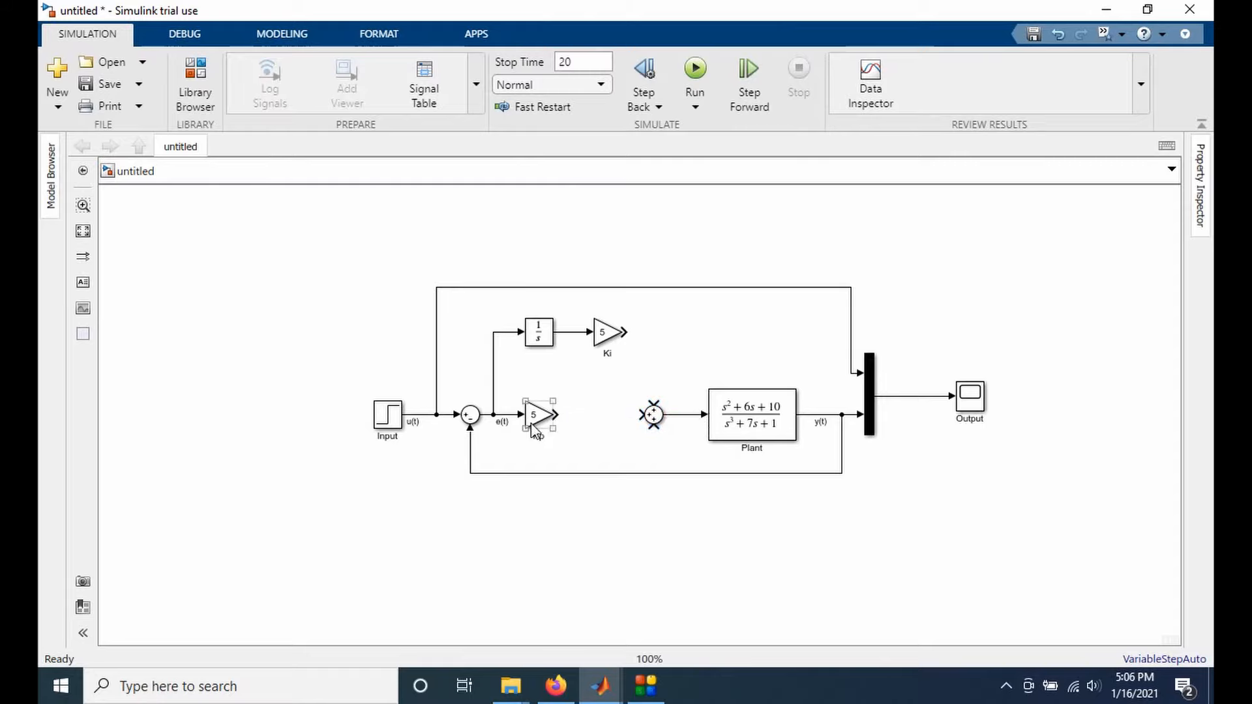
pyautogui.moveTo(559, 414); pyautogui.dragTo(641, 414)
pyautogui.moveTo(624, 331); pyautogui.dragTo(653, 404)
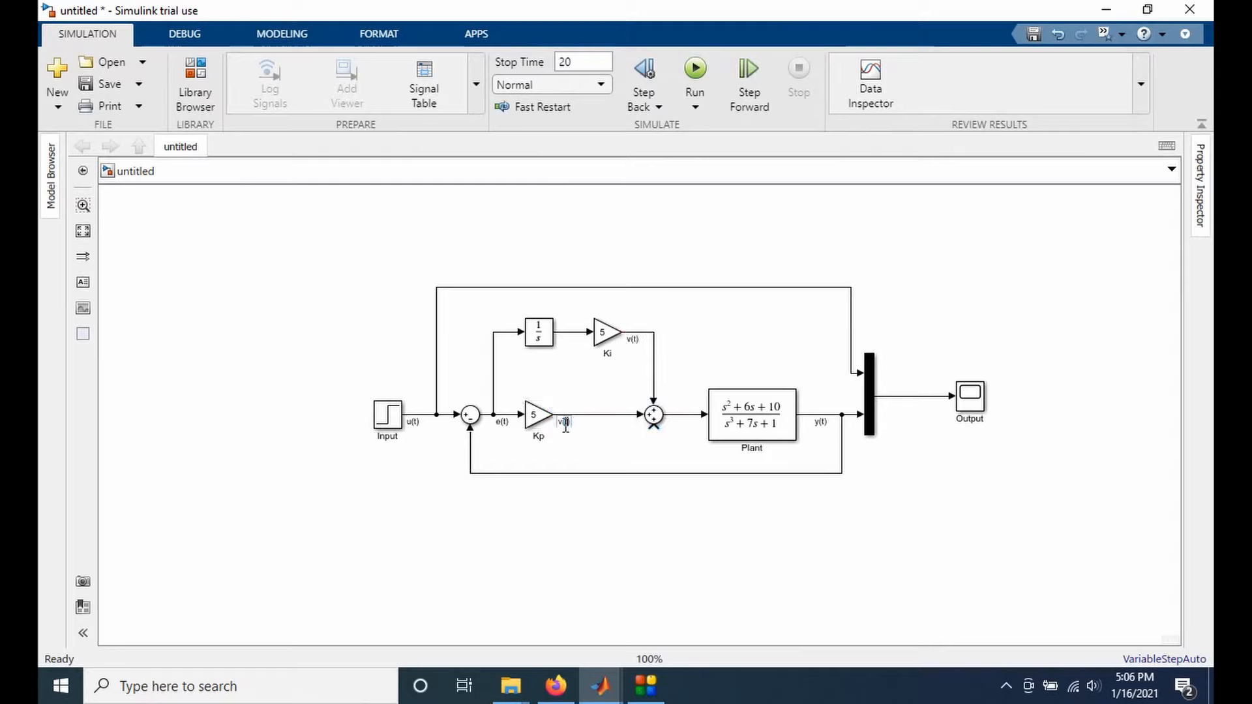
# Step: Remove the v(t) labels from the Kp and Ki output lines and label the line from the Sum to Plant v(t)
pyautogui.press('BackSpace')
pyautogui.press('BackSpace')
pyautogui.press('BackSpace')
pyautogui.press('BackSpace')
pyautogui.press('BackSpace')
pyautogui.click(692, 419)
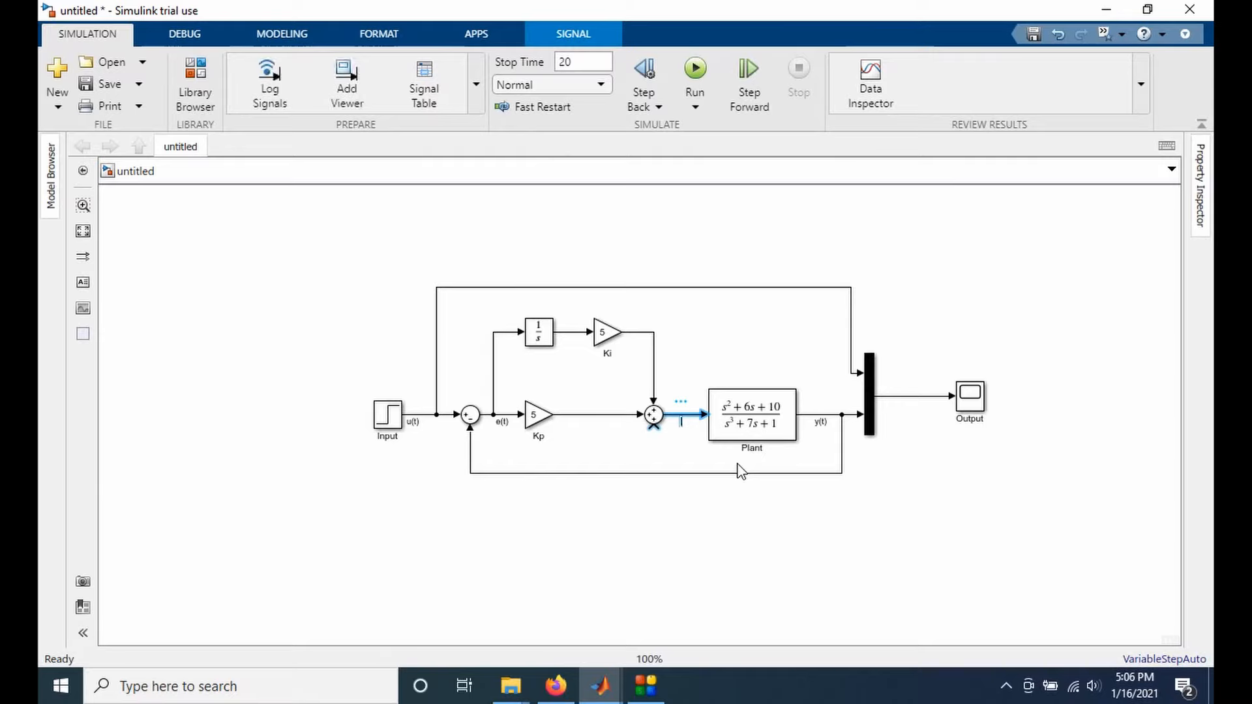
pyautogui.write('v(t')
pyautogui.click(729, 527)
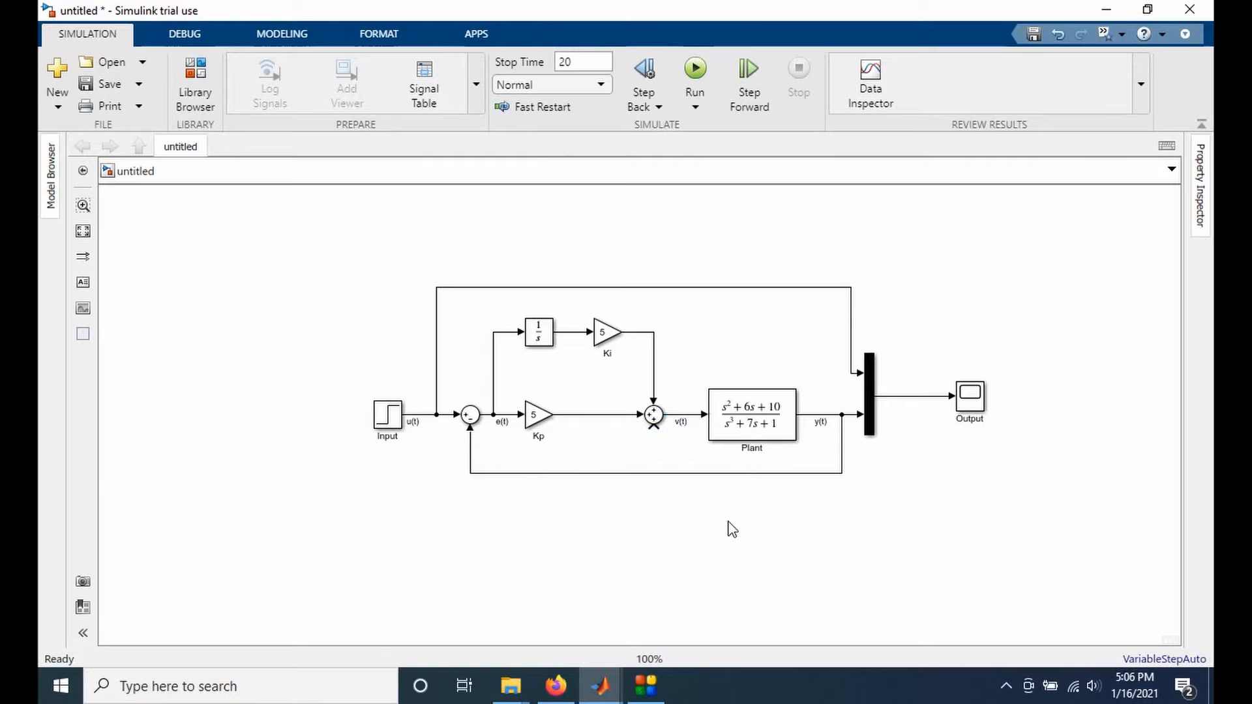
pyautogui.click(720, 423)
pyautogui.click(686, 423)
pyautogui.click(729, 427)
pyautogui.click(559, 447)
# Step: Simulate the model with proportional and integral action and compare input and output in the Output scope
pyautogui.click(704, 70)
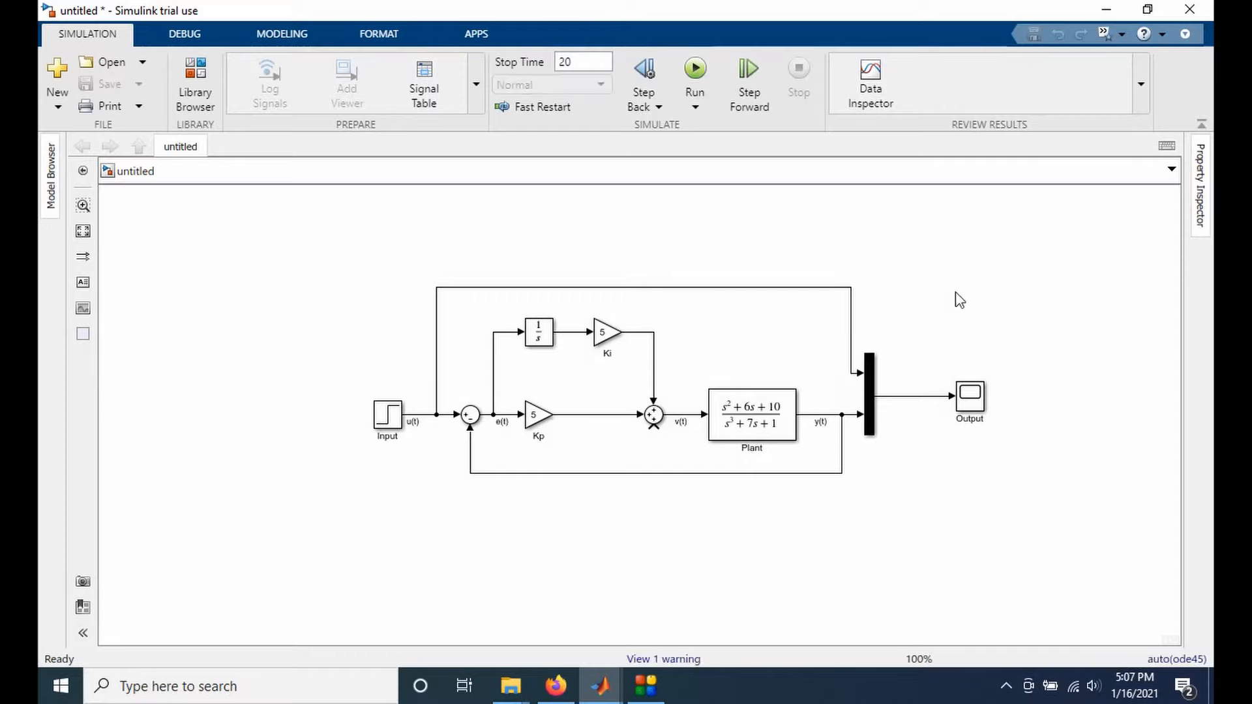
pyautogui.doubleClick(977, 403)
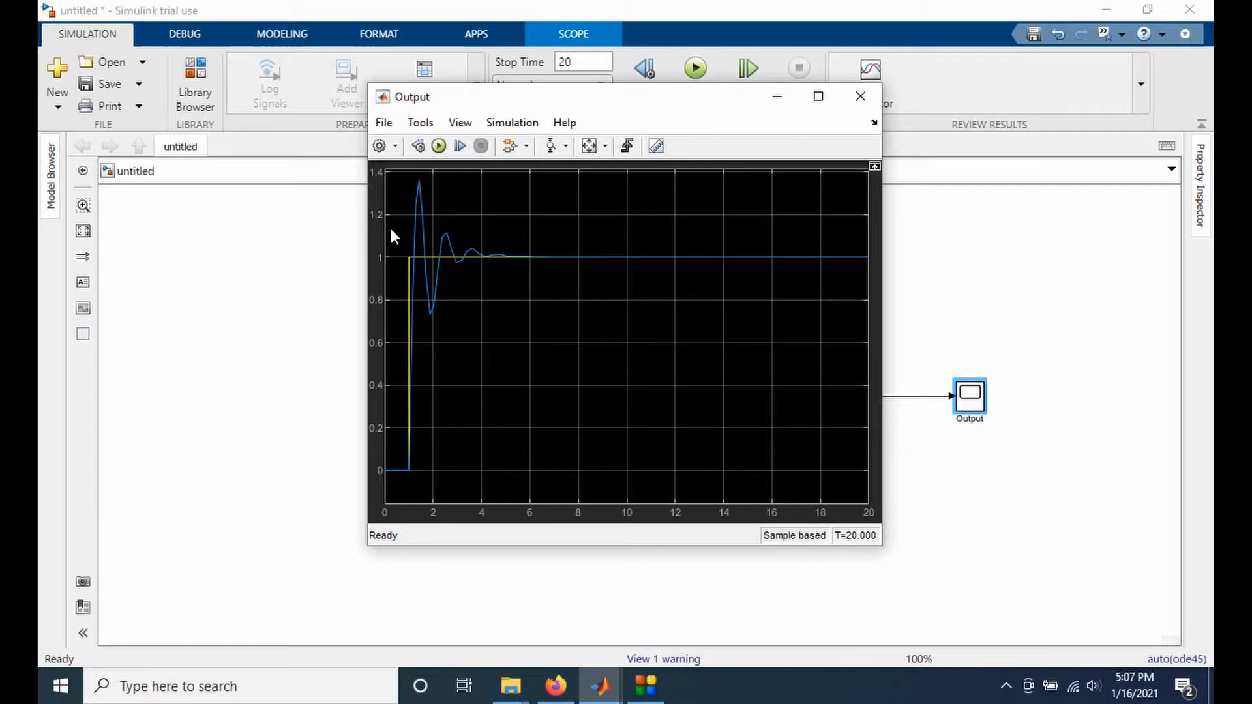
pyautogui.click(860, 98)
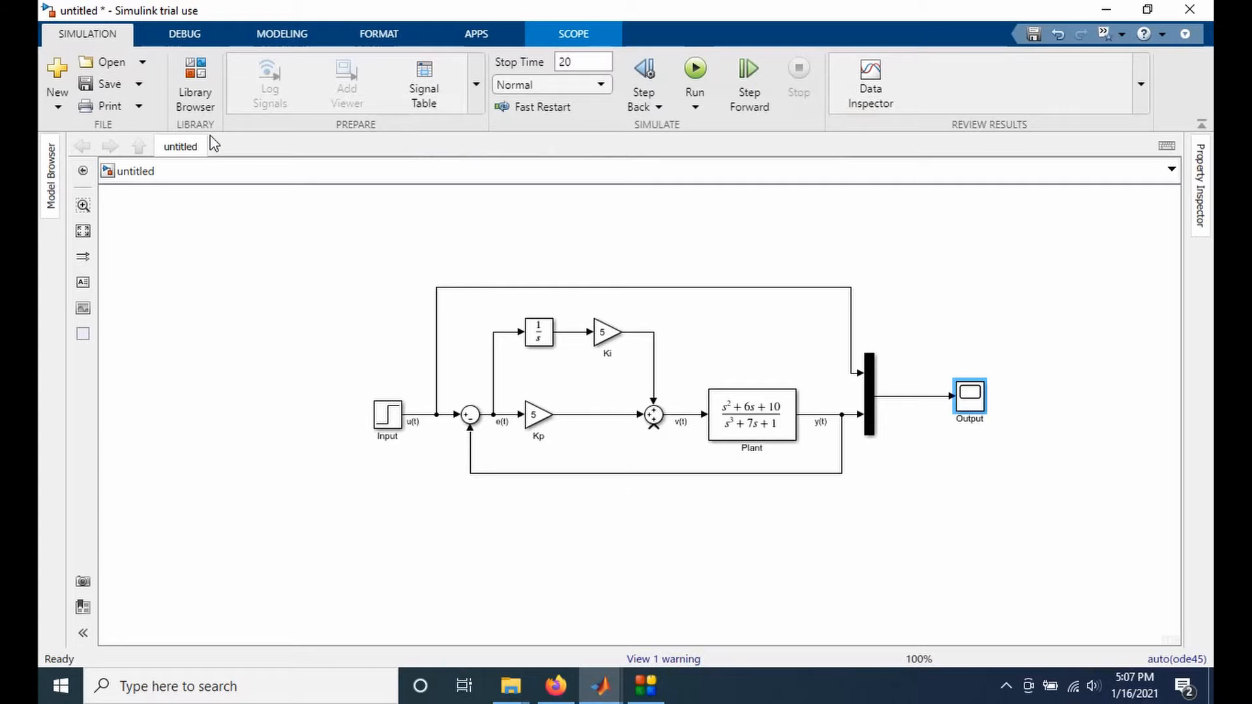
# Step: Add a Derivative block directly below Kp and lower the feedback line beneath it to make room
pyautogui.click(190, 80)
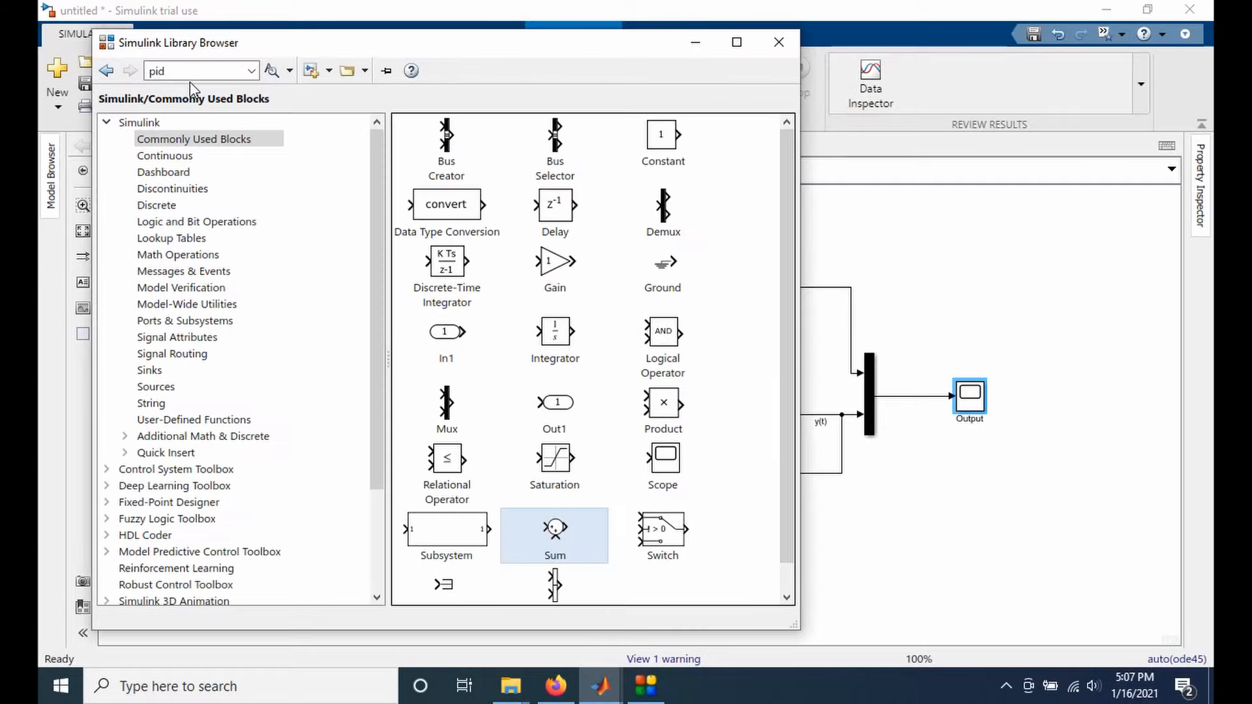
pyautogui.click(202, 156)
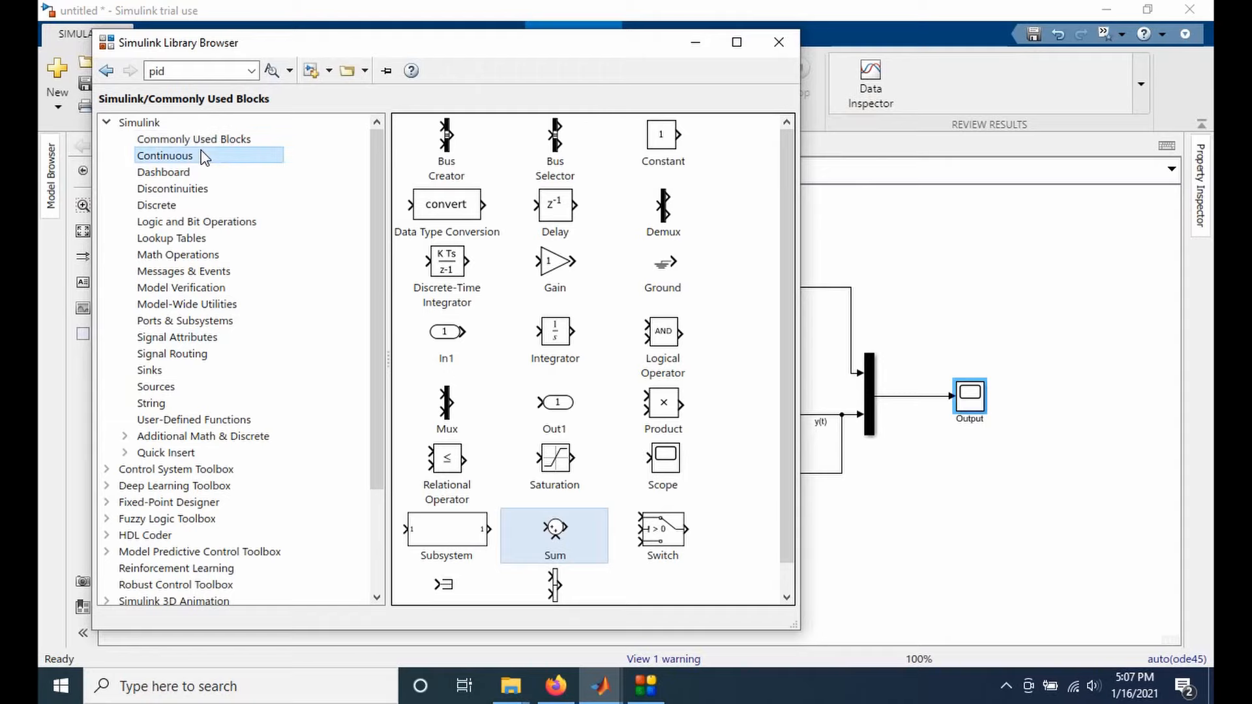
pyautogui.moveTo(450, 147); pyautogui.dragTo(543, 525)
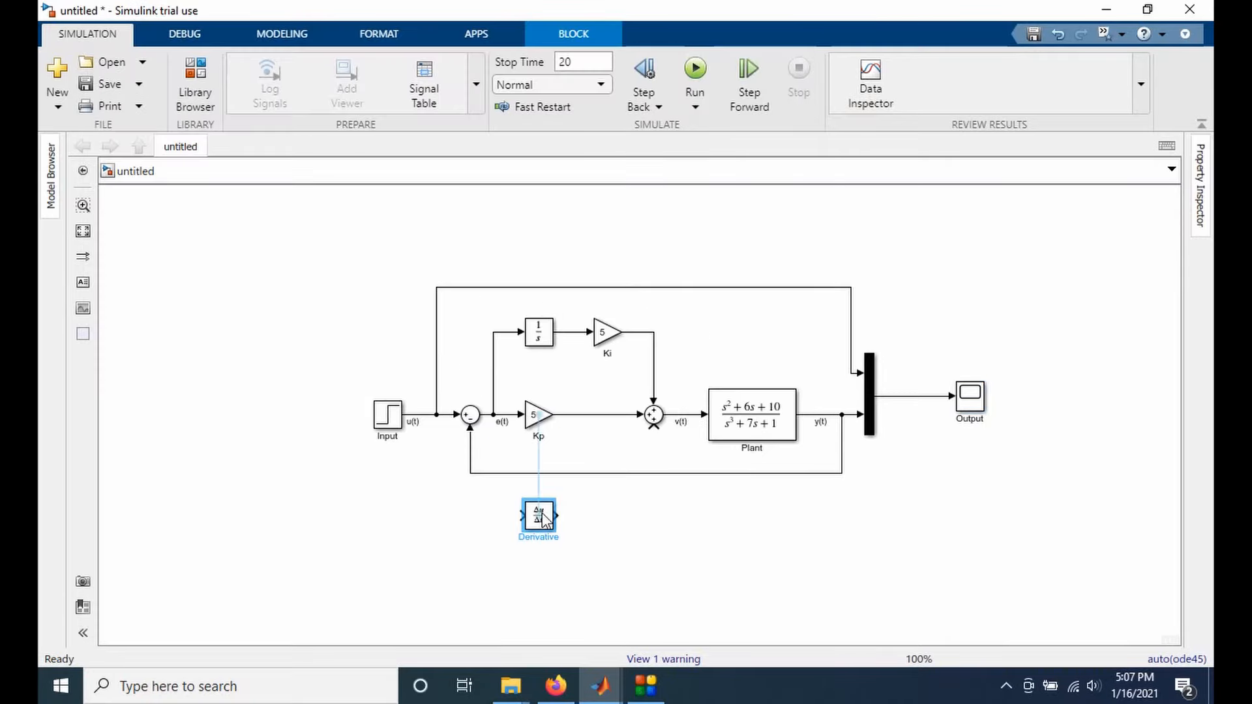
pyautogui.moveTo(585, 473); pyautogui.dragTo(545, 496)
# Step: Duplicate the Kp gain block, place the copy after the Derivative, and set its gain to 1
pyautogui.click(543, 425)
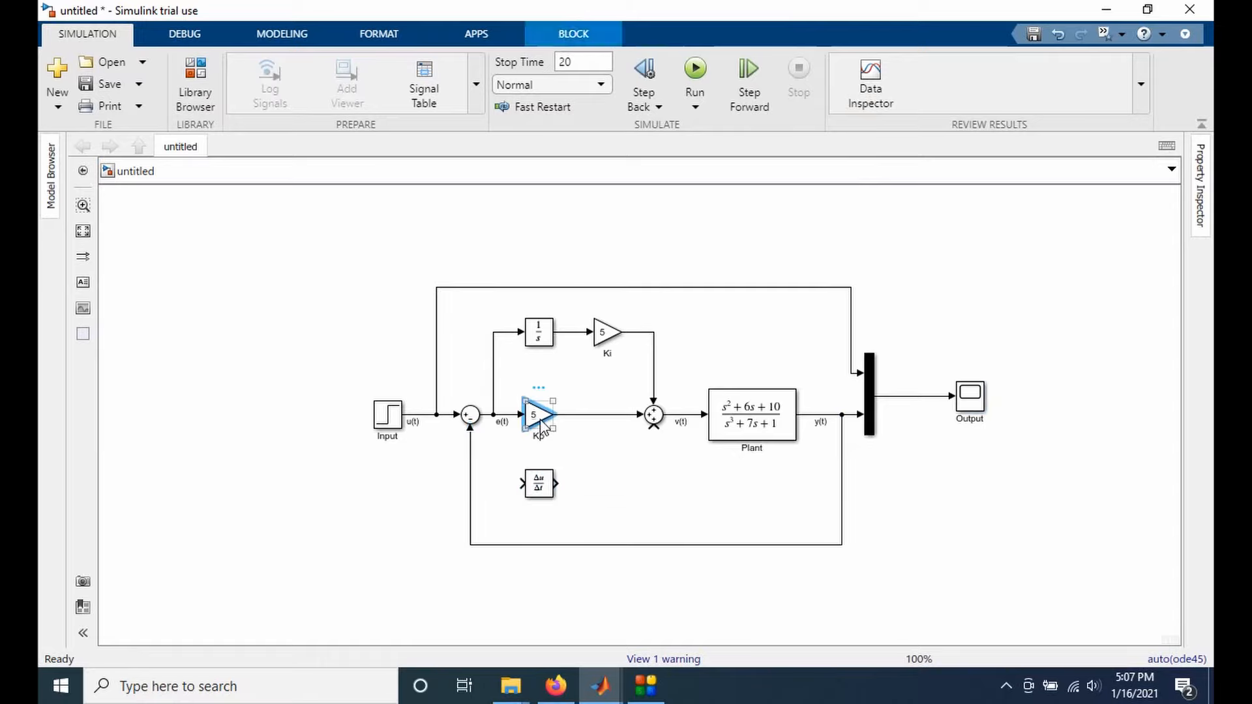
pyautogui.moveTo(544, 425); pyautogui.dragTo(603, 483)
pyautogui.doubleClick(603, 484)
pyautogui.write('1')
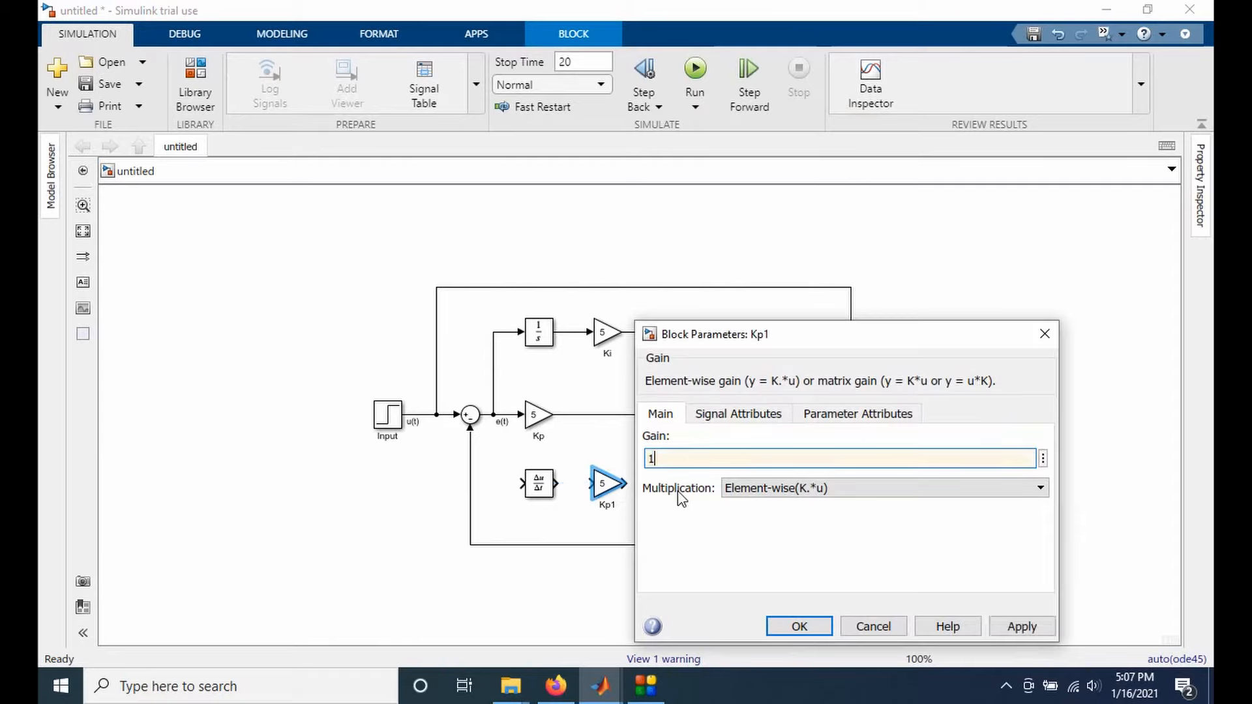
pyautogui.click(820, 628)
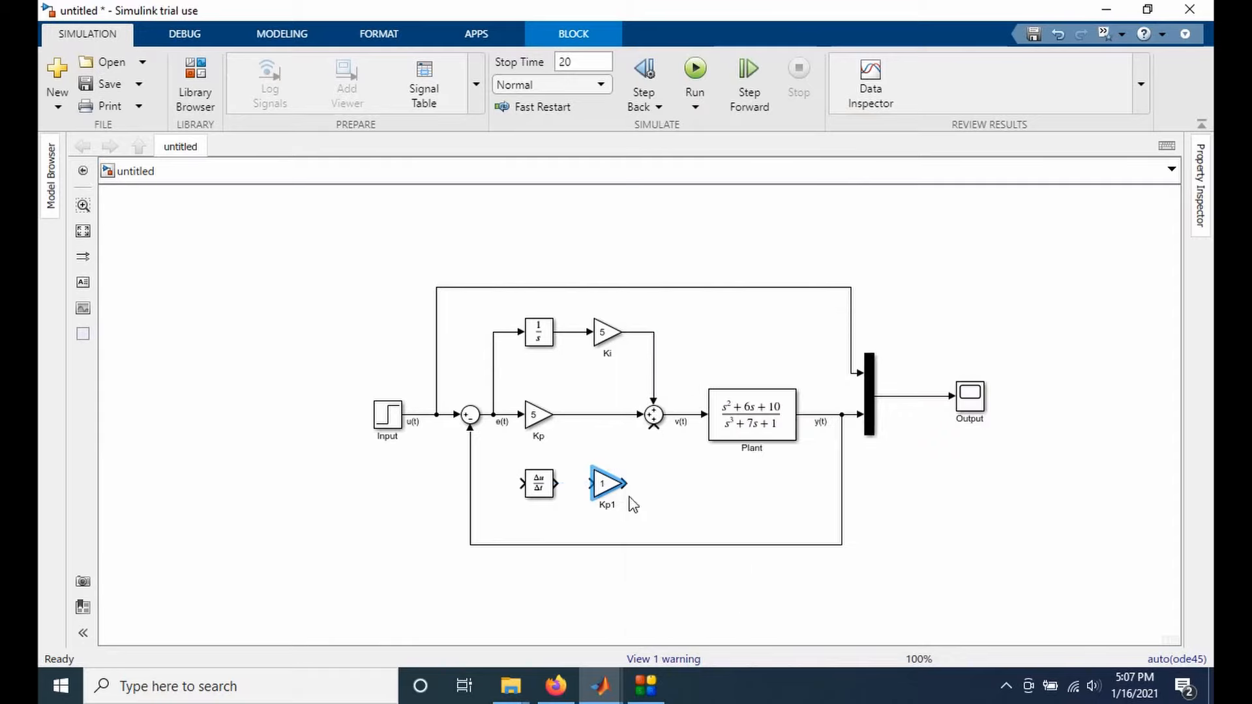
# Step: Connect the Derivative's input to the e(t) line and route its output through the new gain to the Sum's free input
pyautogui.moveTo(523, 485); pyautogui.dragTo(494, 416)
pyautogui.moveTo(555, 483); pyautogui.dragTo(654, 427)
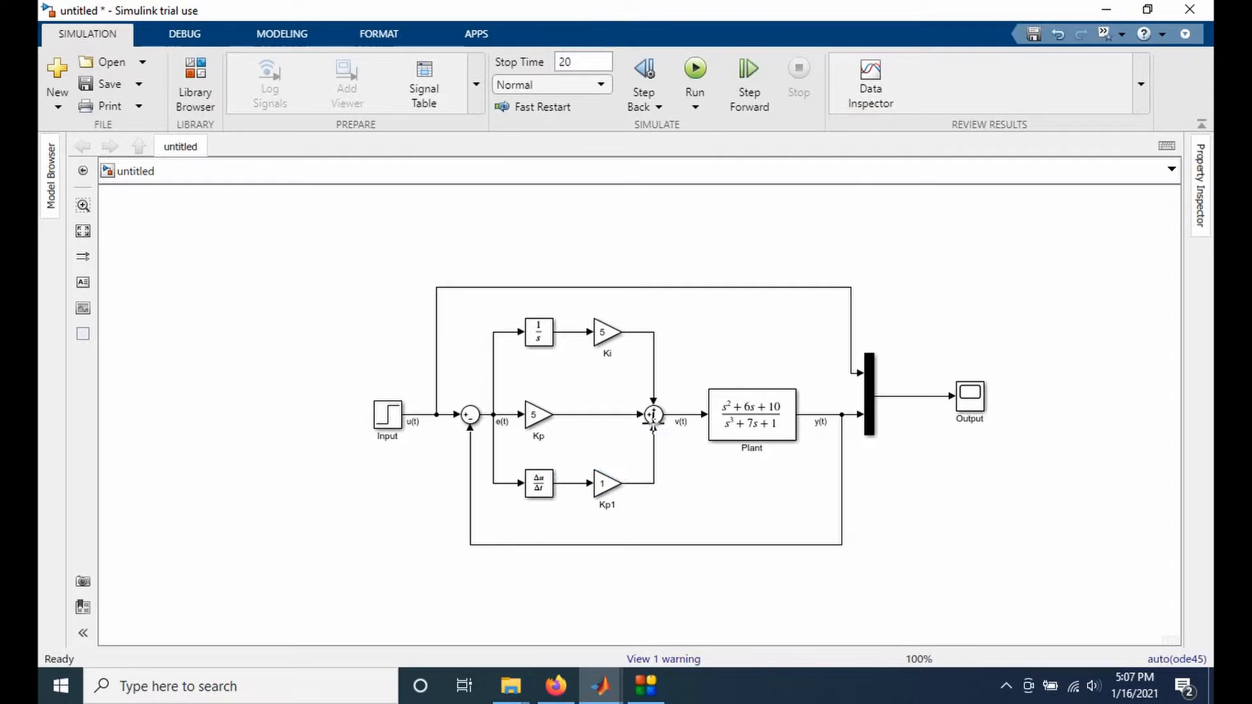
# Step: Simulate the model with the derivative branch included and examine the response in the Output scope
pyautogui.click(697, 69)
pyautogui.doubleClick(971, 401)
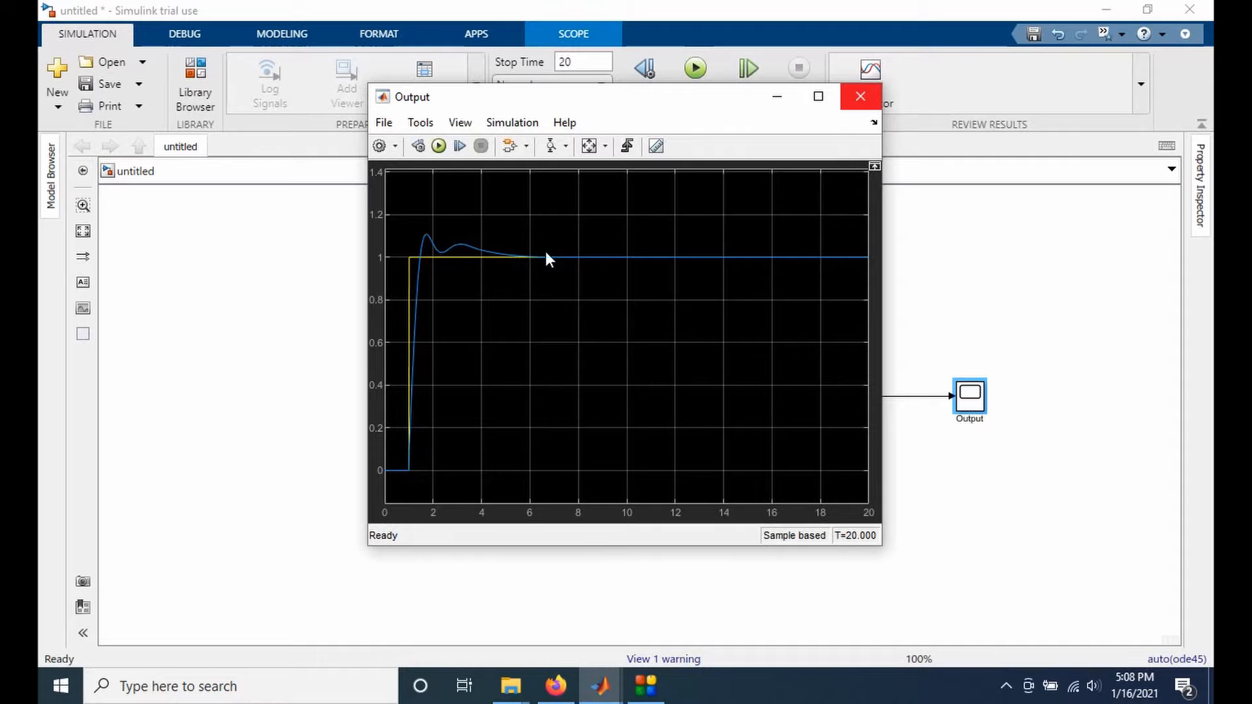
pyautogui.click(860, 96)
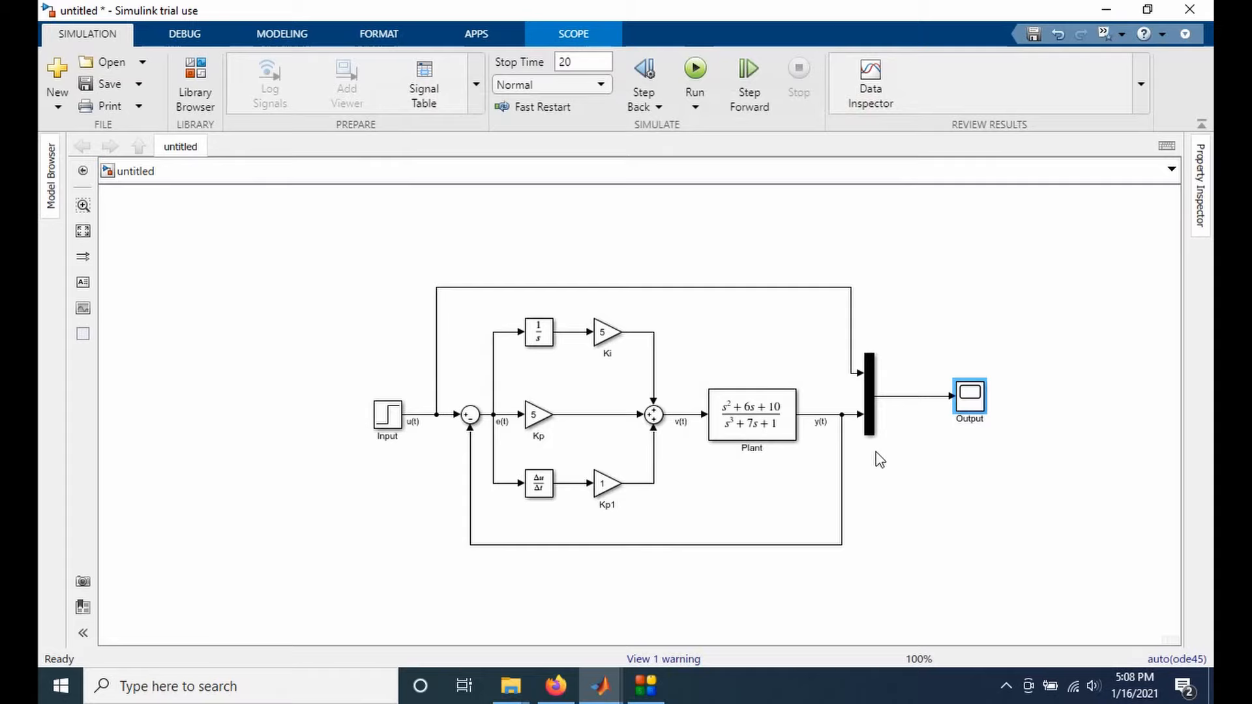
pyautogui.click(933, 482)
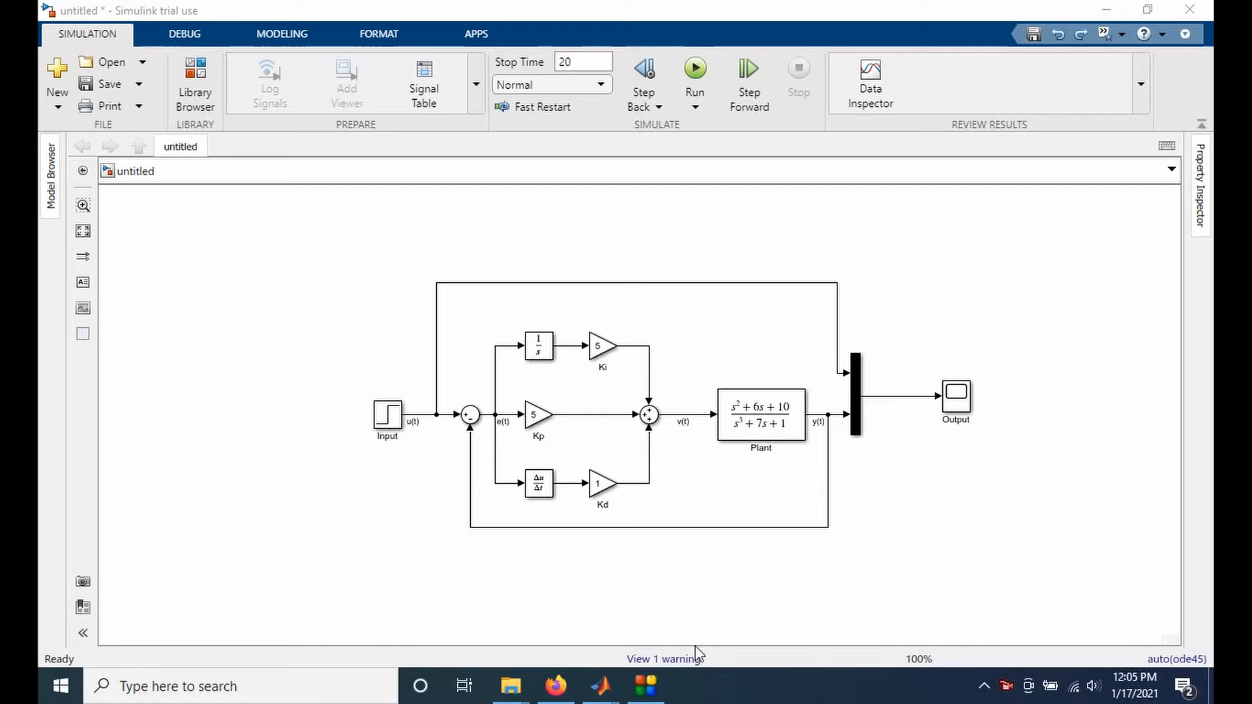
# Step: Read the simulation warning in the Diagnostic Viewer and close it
pyautogui.click(681, 660)
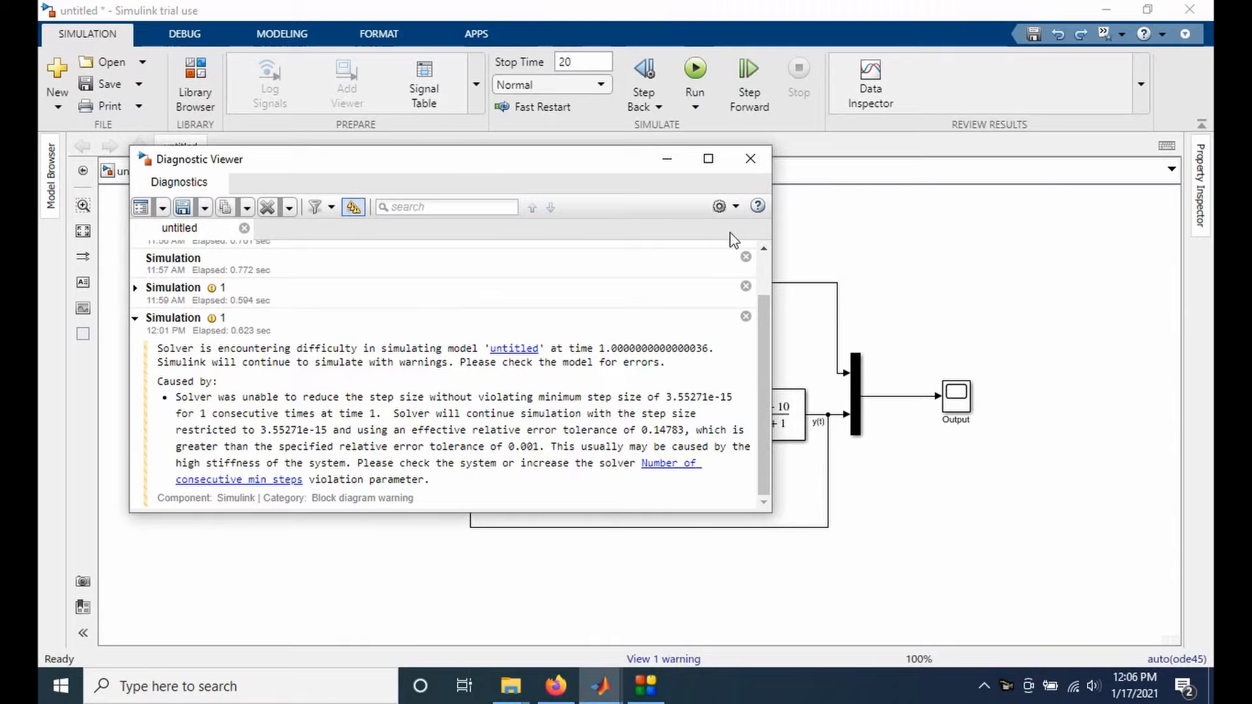
pyautogui.click(750, 158)
pyautogui.click(390, 428)
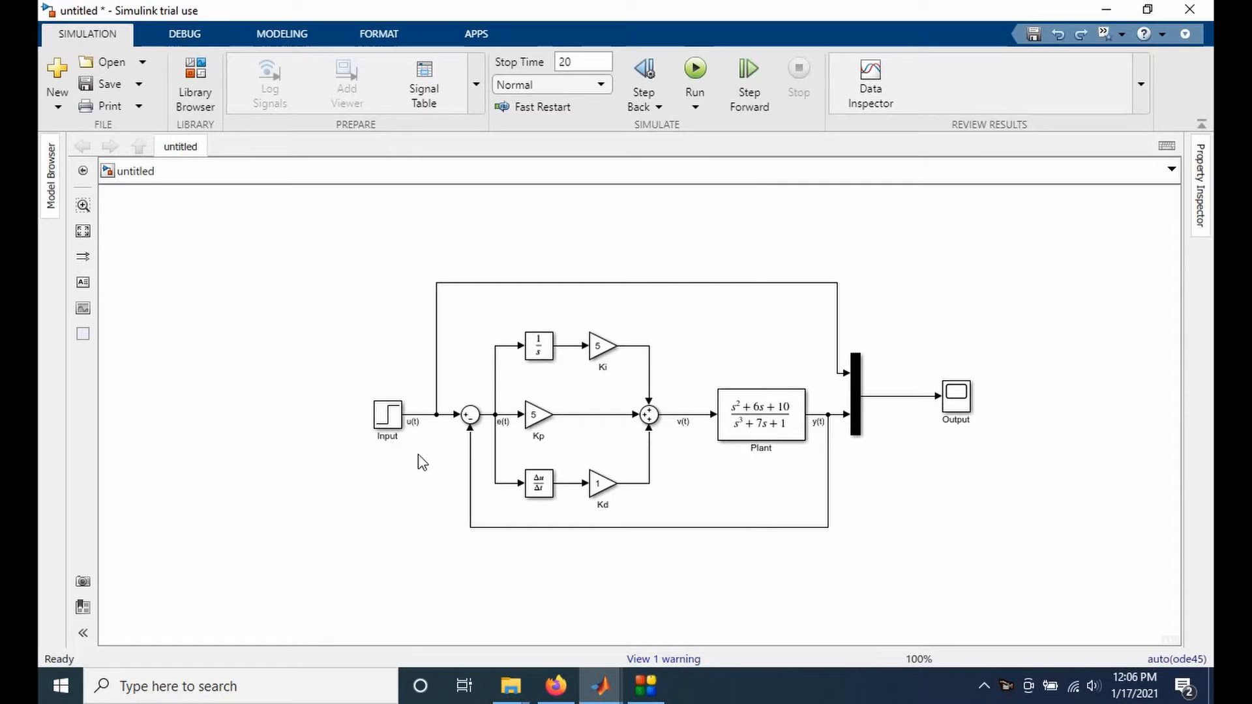
pyautogui.click(548, 490)
# Step: Review the Output scope's response against the Ki and Kd gain branches
pyautogui.click(953, 405)
pyautogui.doubleClick(952, 405)
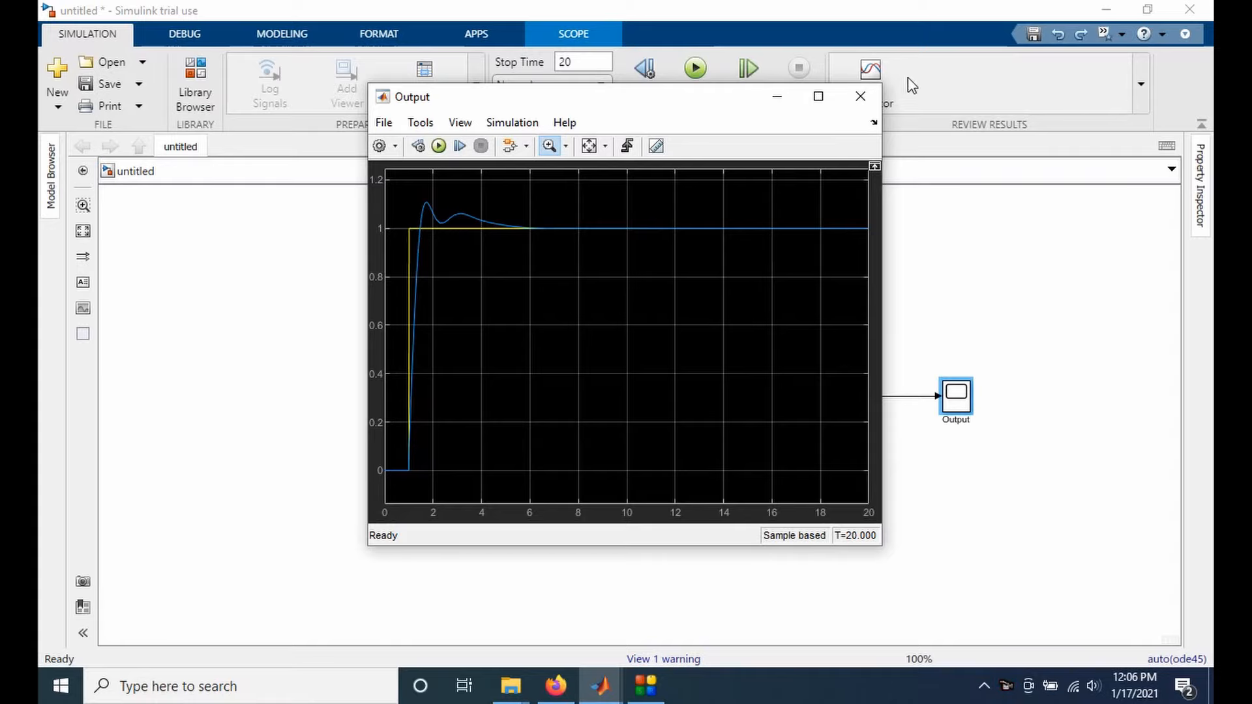
pyautogui.click(860, 97)
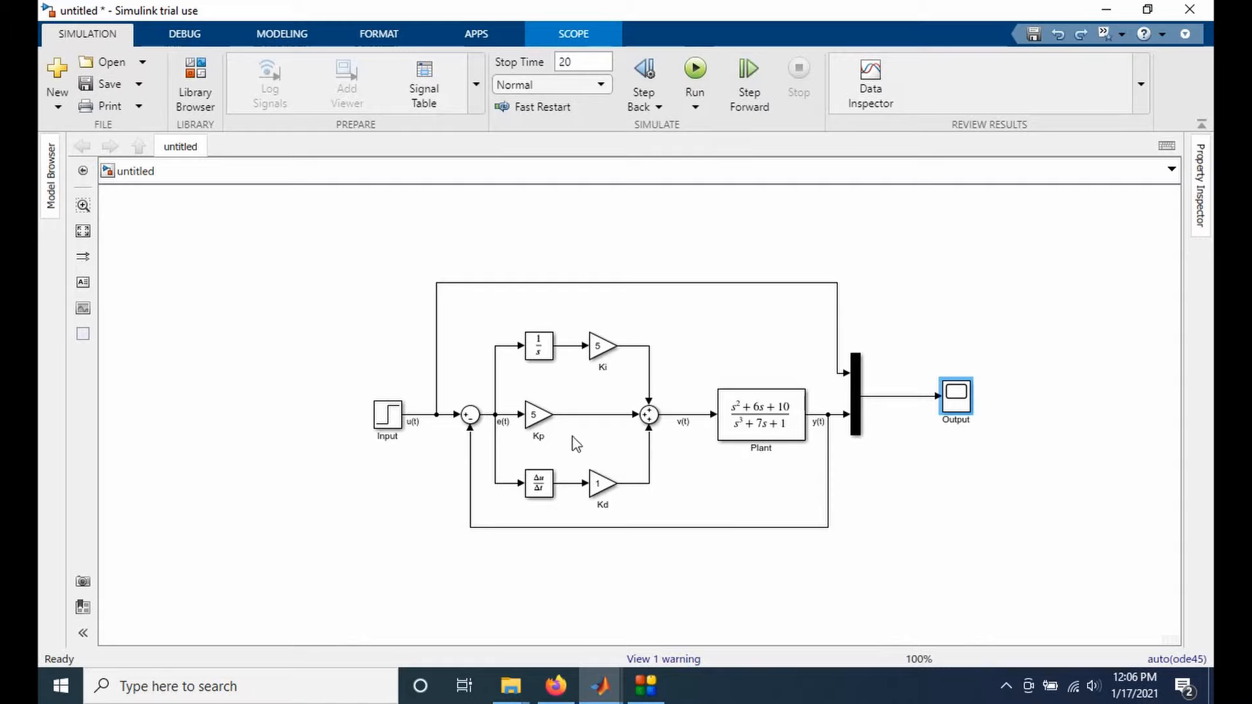
pyautogui.click(603, 354)
pyautogui.click(601, 484)
pyautogui.doubleClick(957, 395)
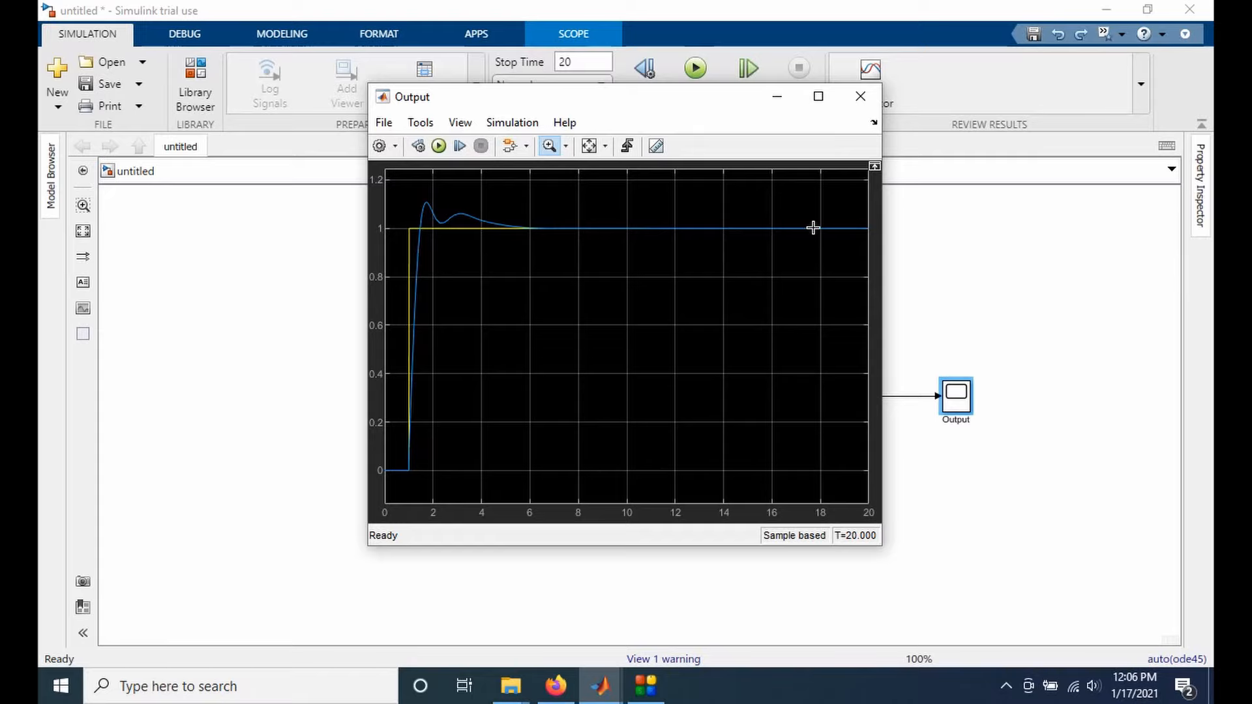
pyautogui.click(860, 97)
pyautogui.click(939, 313)
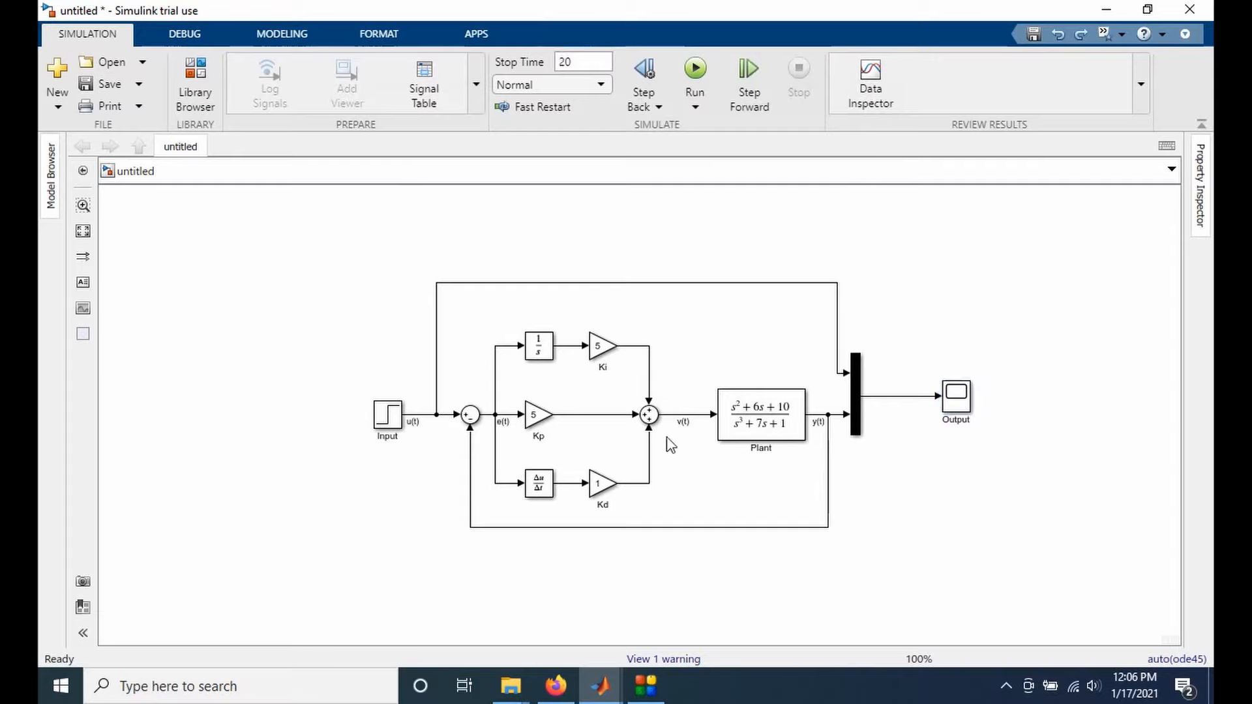
# Step: Duplicate the Output scope below the original, rename the copy TF Input, and connect it to the v(t) line
pyautogui.click(758, 431)
pyautogui.click(956, 397)
pyautogui.moveTo(956, 399); pyautogui.dragTo(955, 489)
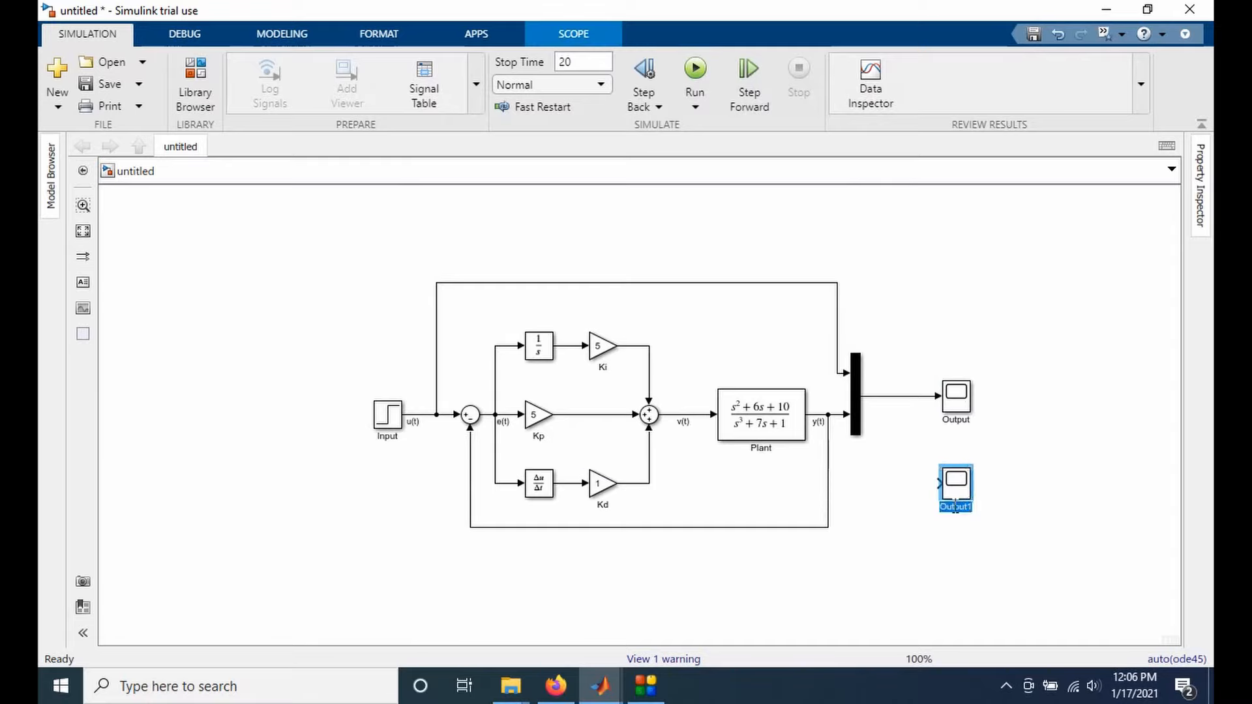
pyautogui.press('BackSpace')
pyautogui.write('TF Input')
pyautogui.moveTo(939, 483); pyautogui.dragTo(705, 412)
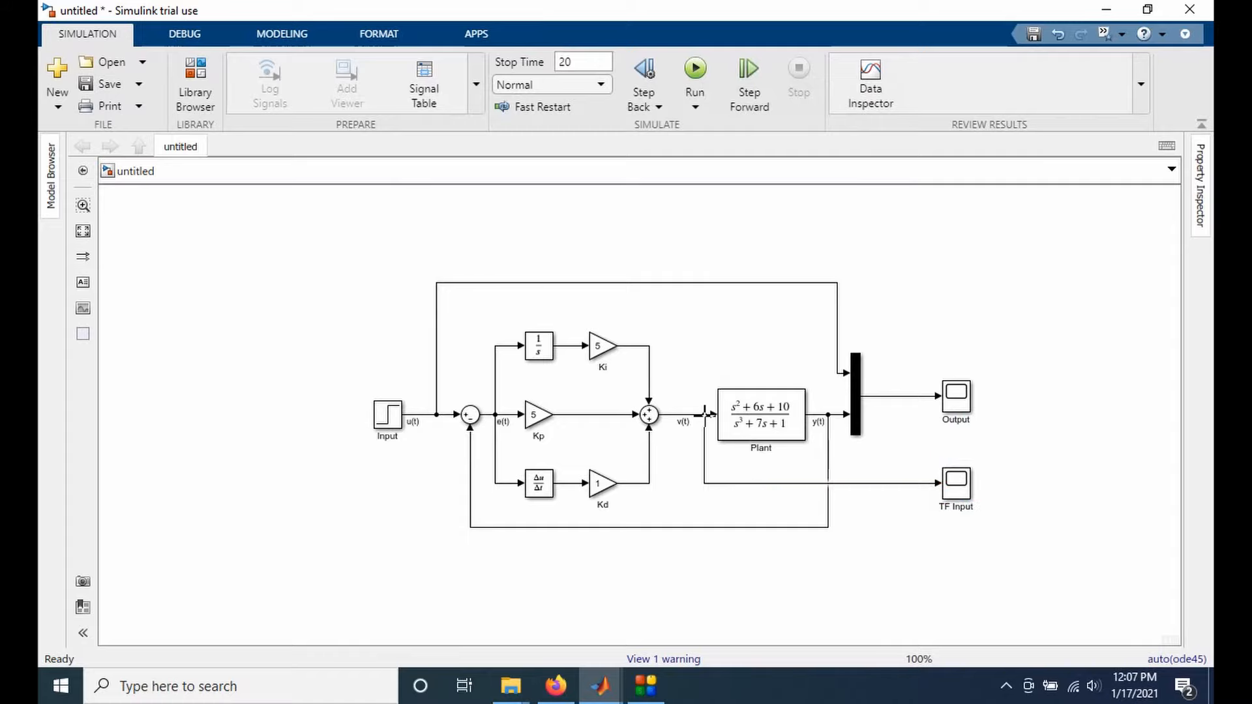
# Step: Simulate the model and examine the v(t) signal in the TF Input scope, scaling its axes to fit
pyautogui.click(695, 72)
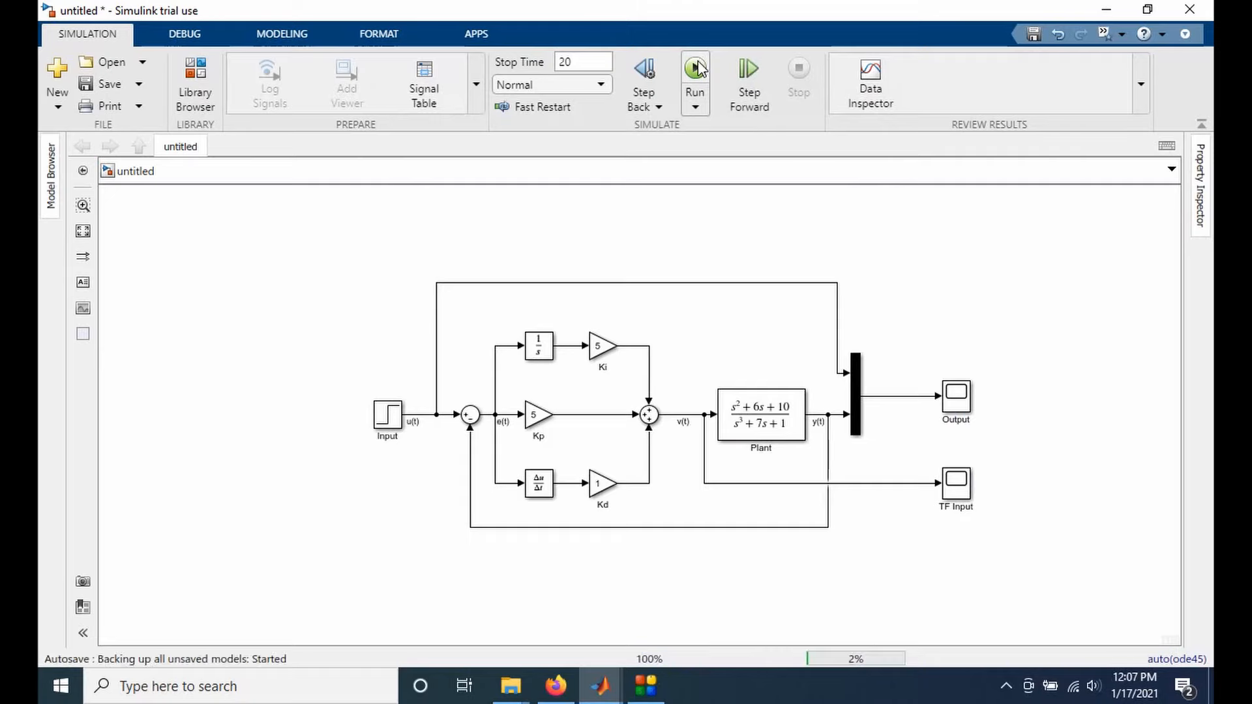
pyautogui.doubleClick(955, 483)
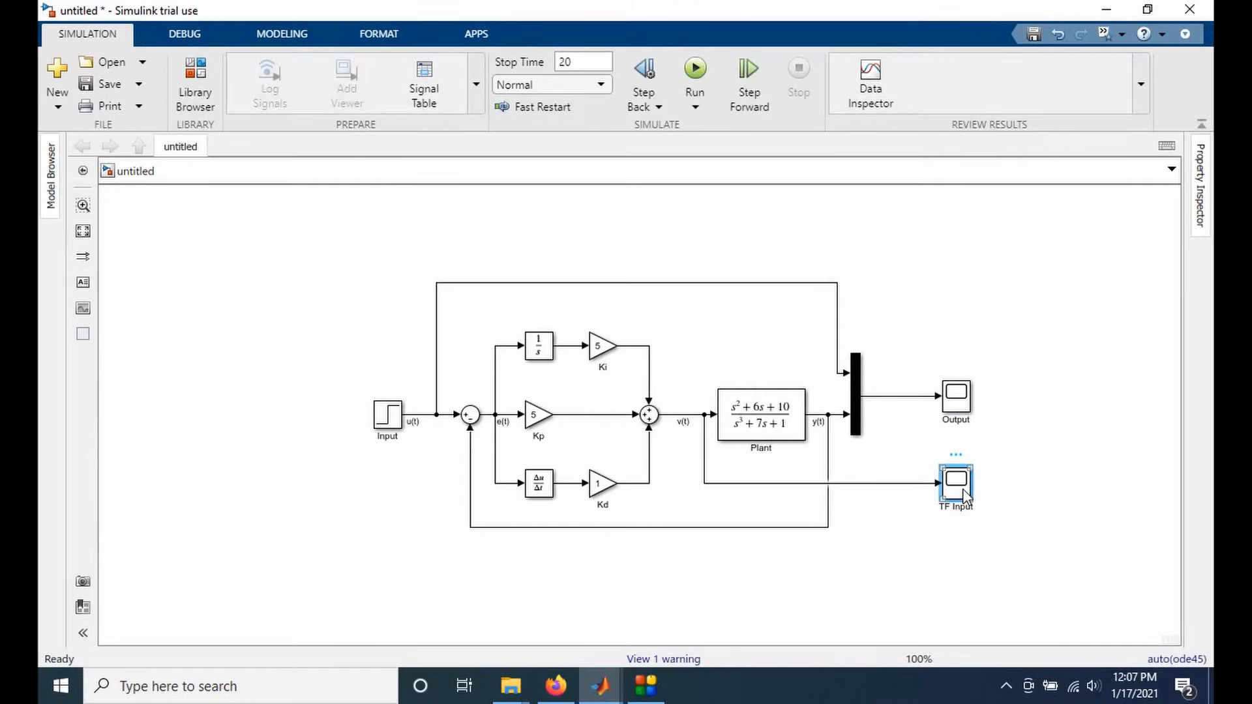
pyautogui.click(589, 145)
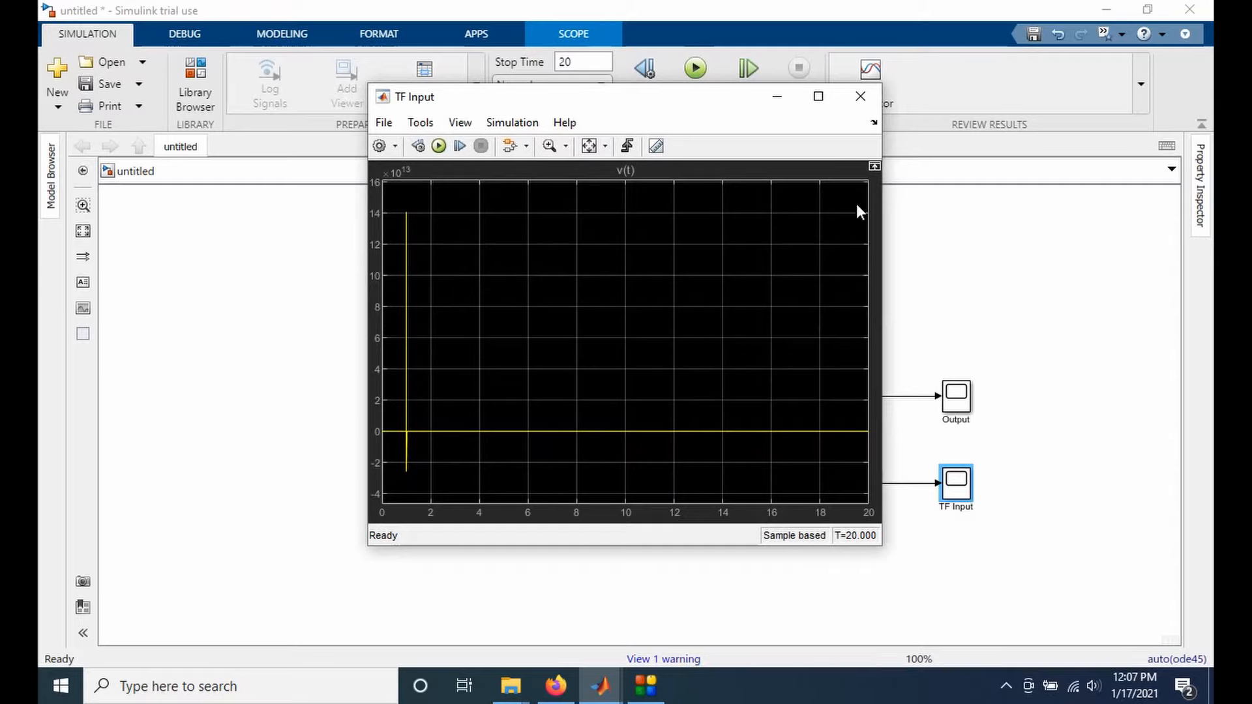
pyautogui.click(860, 96)
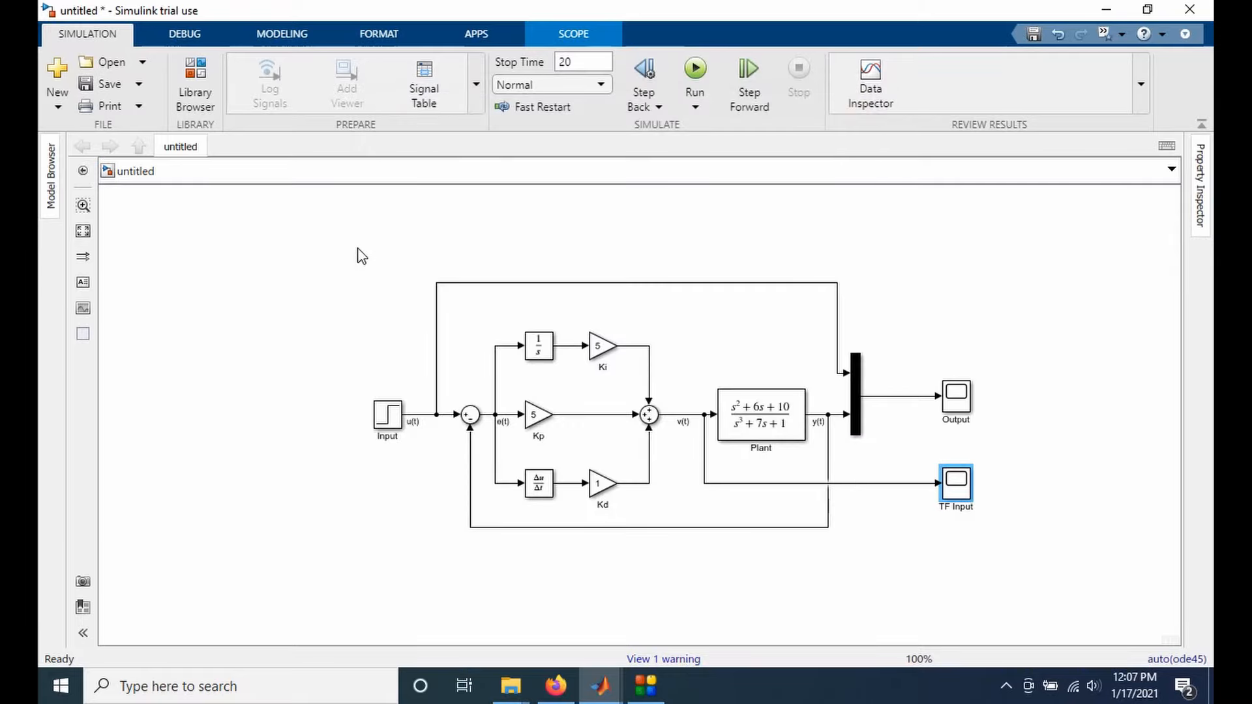
# Step: Search the block library for saturation and place a Saturation block in the empty area above the mux
pyautogui.click(196, 88)
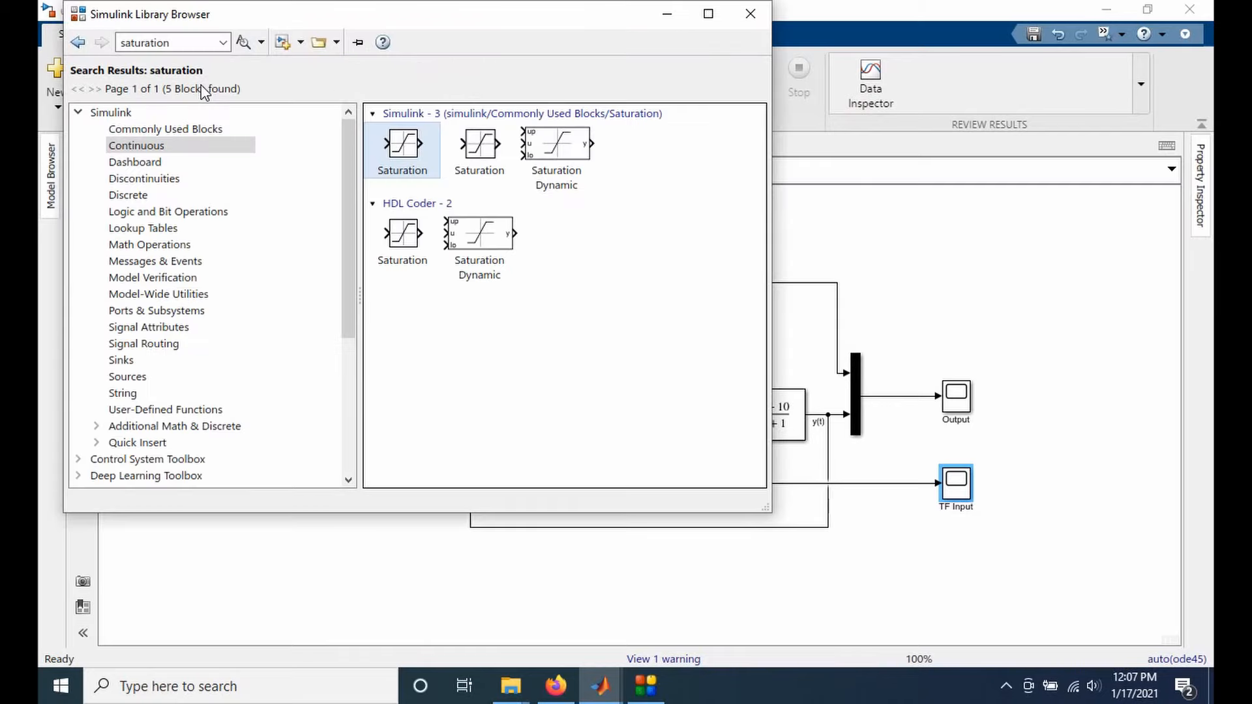
pyautogui.click(189, 43)
pyautogui.click(204, 43)
pyautogui.press('Return')
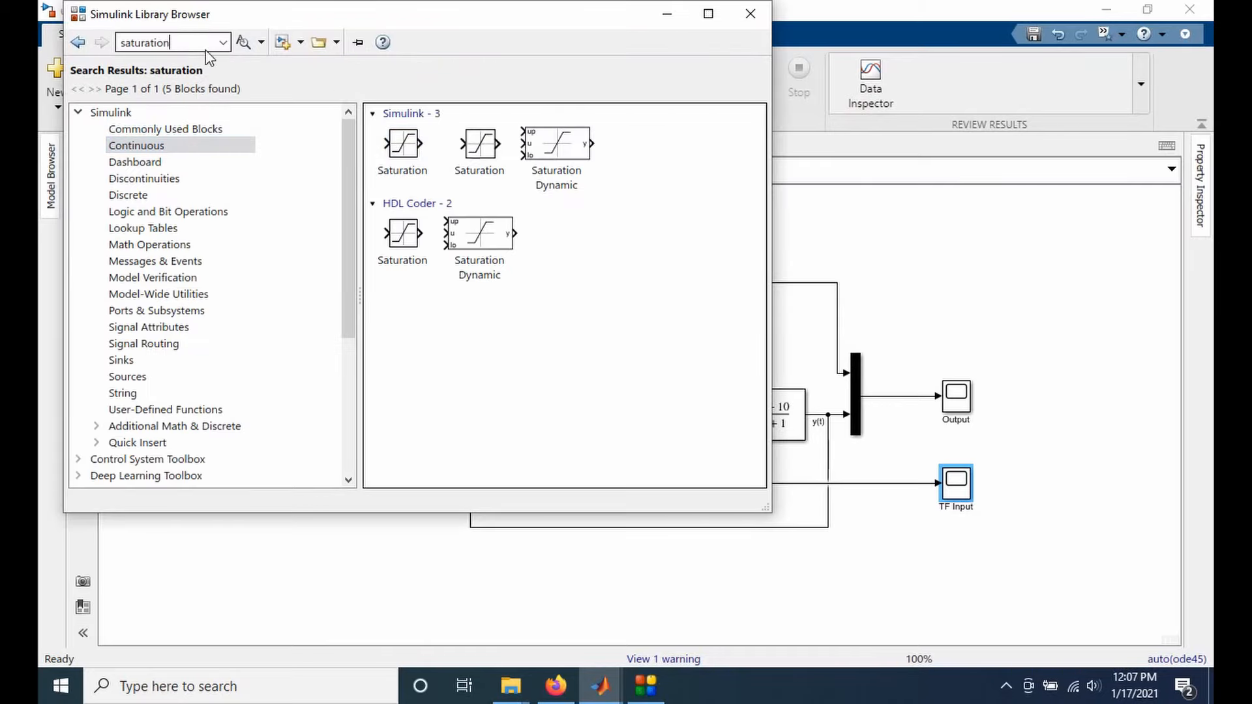
pyautogui.moveTo(402, 143); pyautogui.dragTo(908, 260)
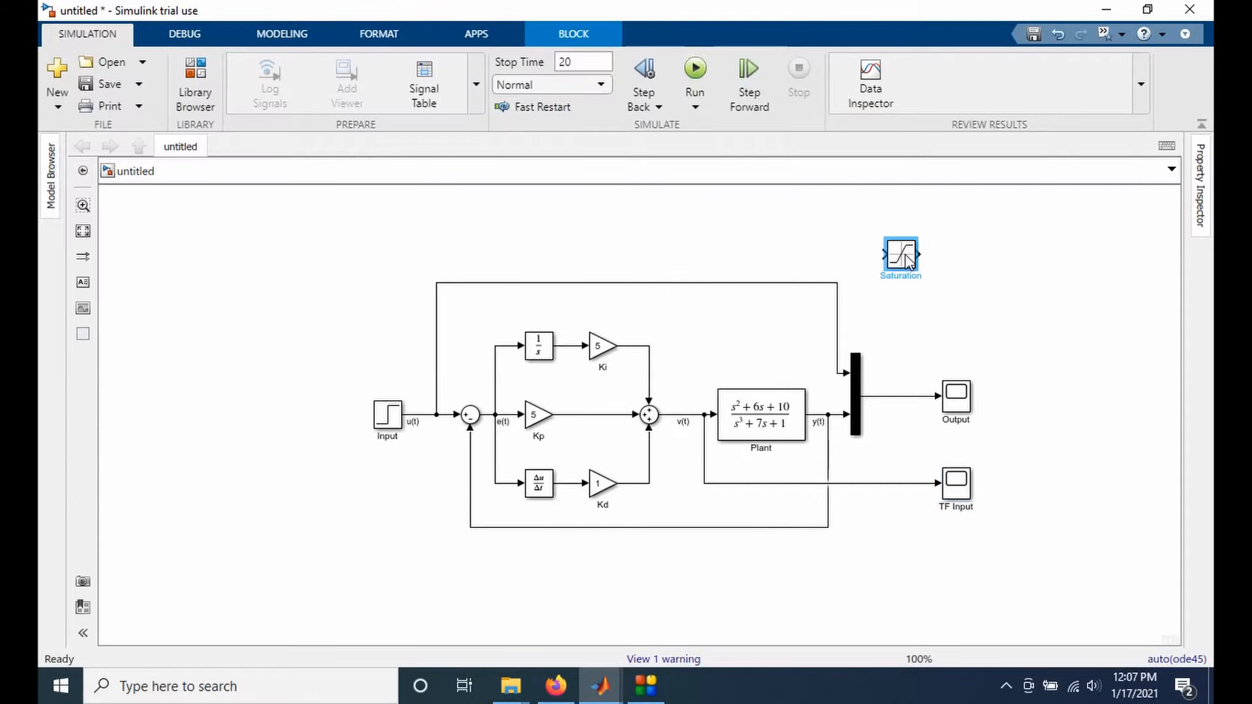
# Step: Insert the Saturation block into the v(t) line ahead of the Plant and reconnect the TF Input scope to its output
pyautogui.click(683, 415)
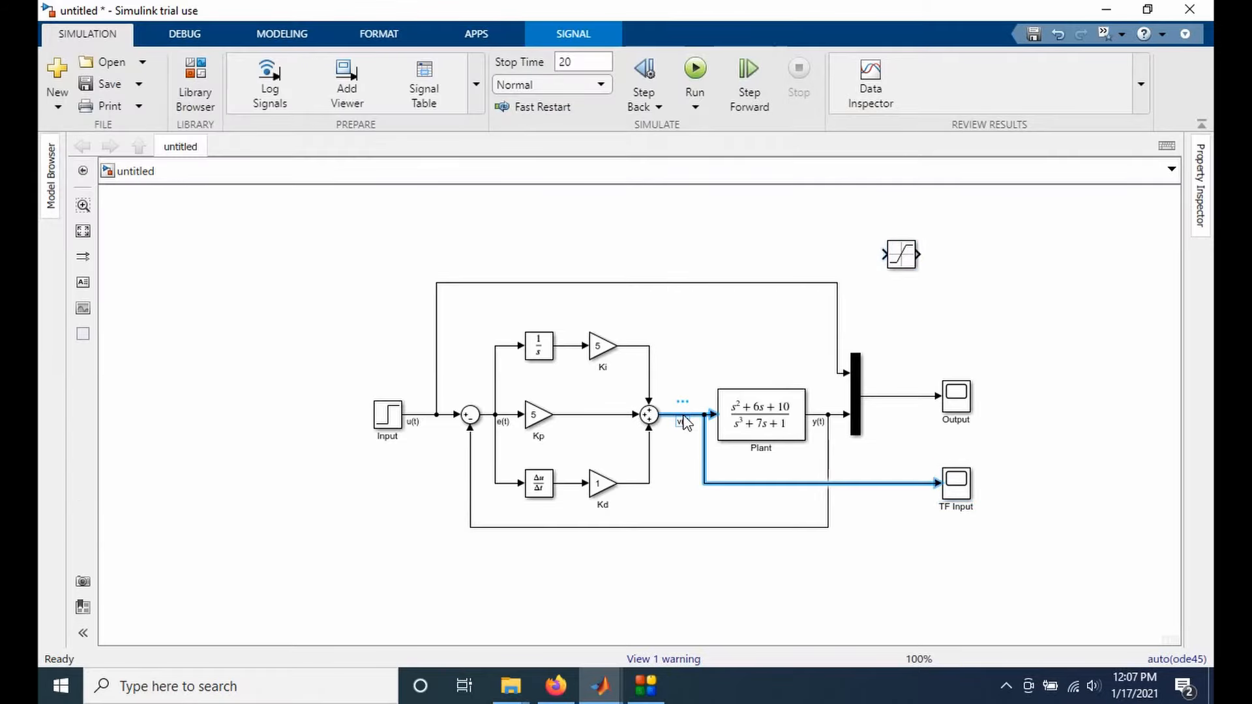
pyautogui.click(685, 422)
pyautogui.moveTo(909, 256); pyautogui.dragTo(693, 431)
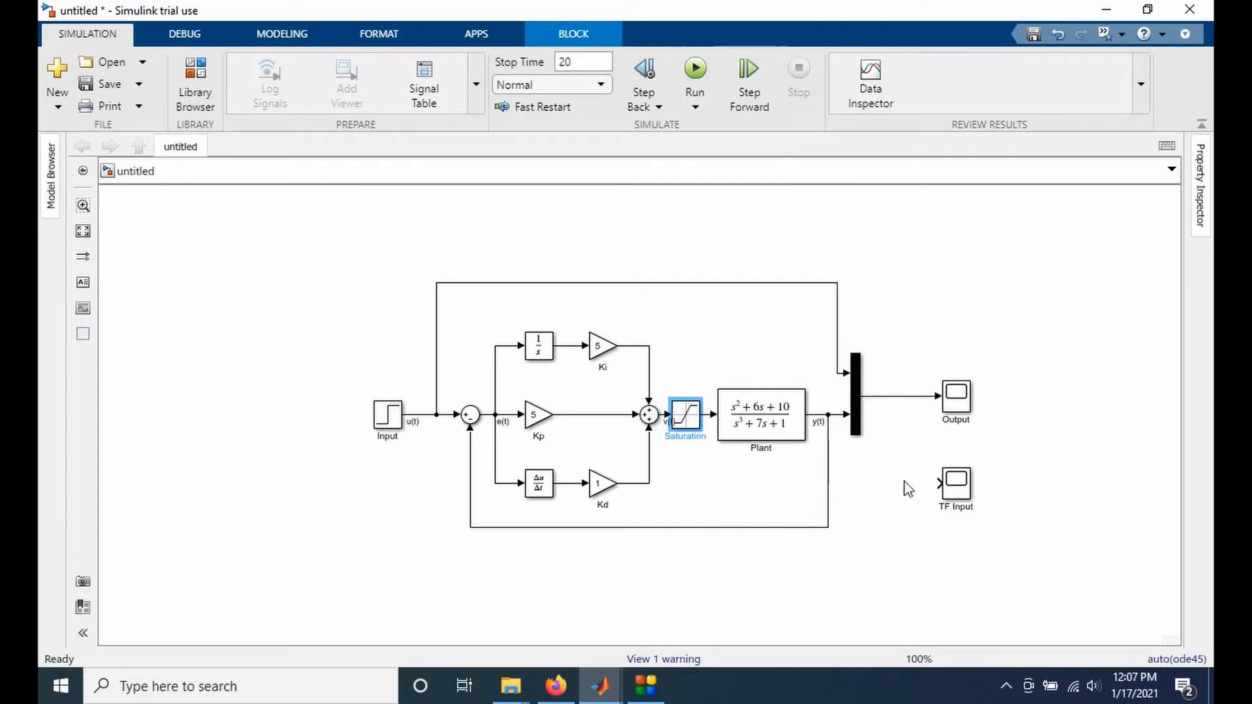
pyautogui.moveTo(937, 483); pyautogui.dragTo(703, 417)
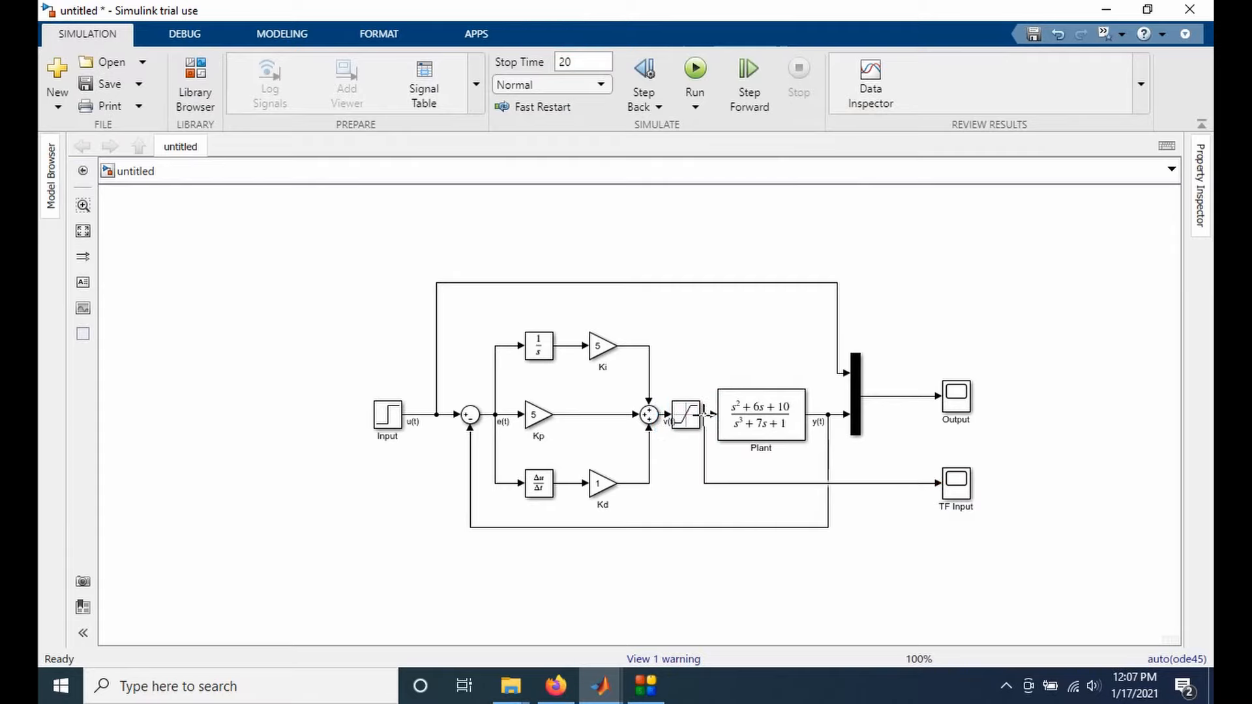
# Step: Set the Saturation block's upper limit to 2 and lower limit to -2
pyautogui.doubleClick(701, 422)
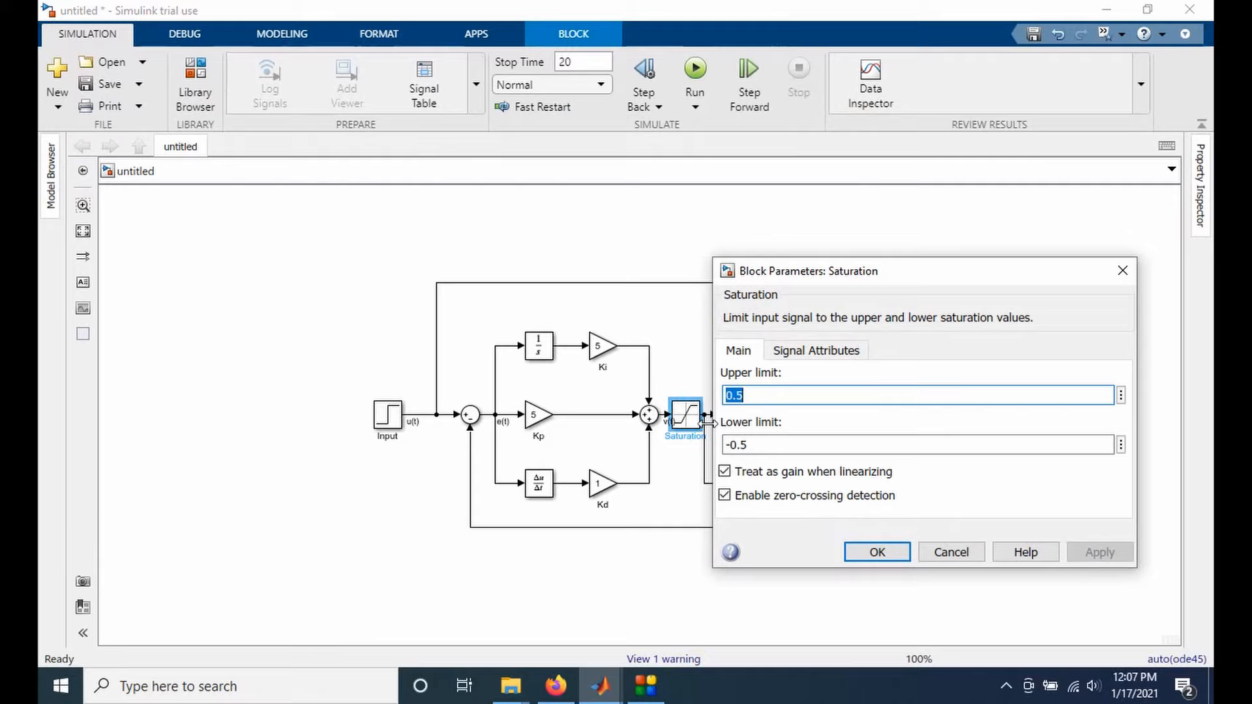
pyautogui.write('2')
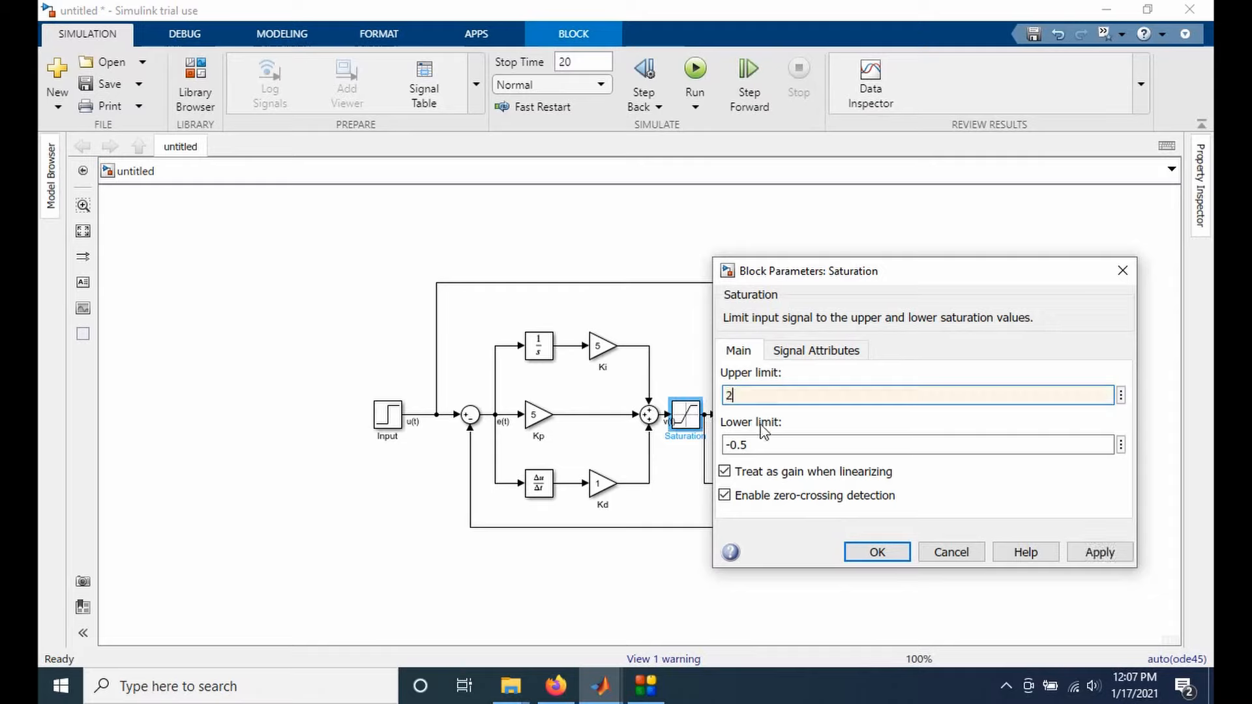
pyautogui.press('Tab')
pyautogui.write('-')
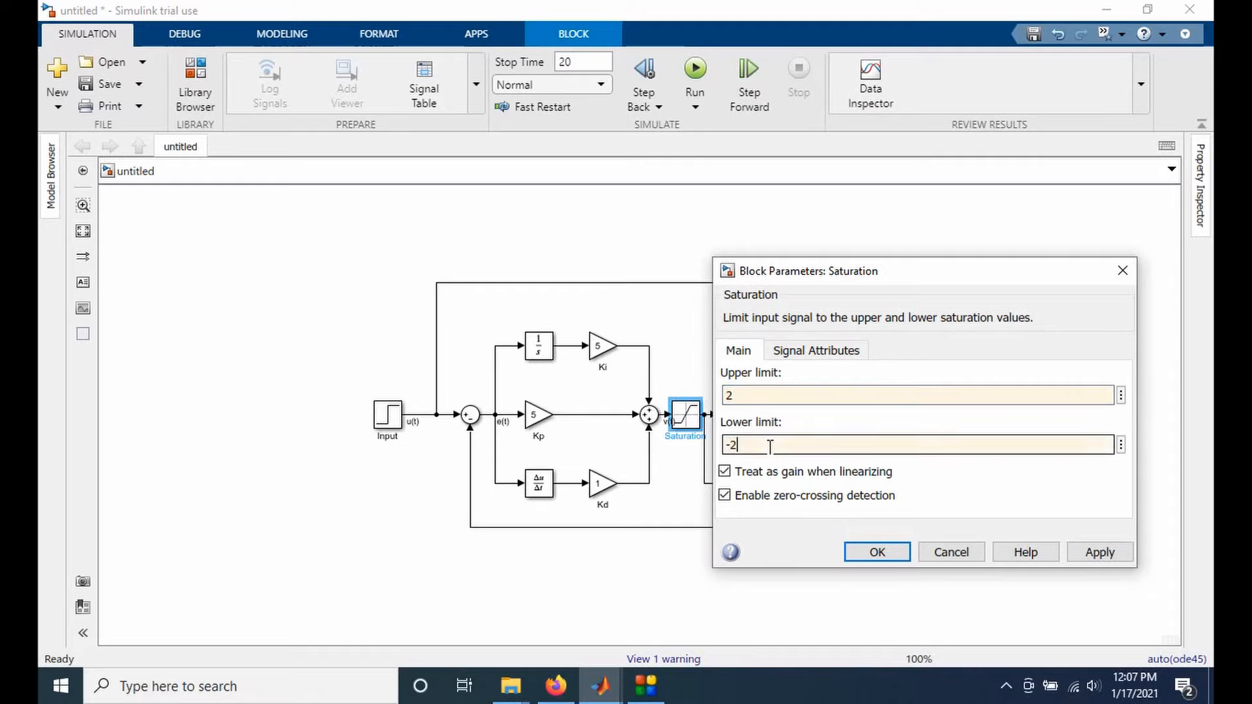
pyautogui.doubleClick(802, 397)
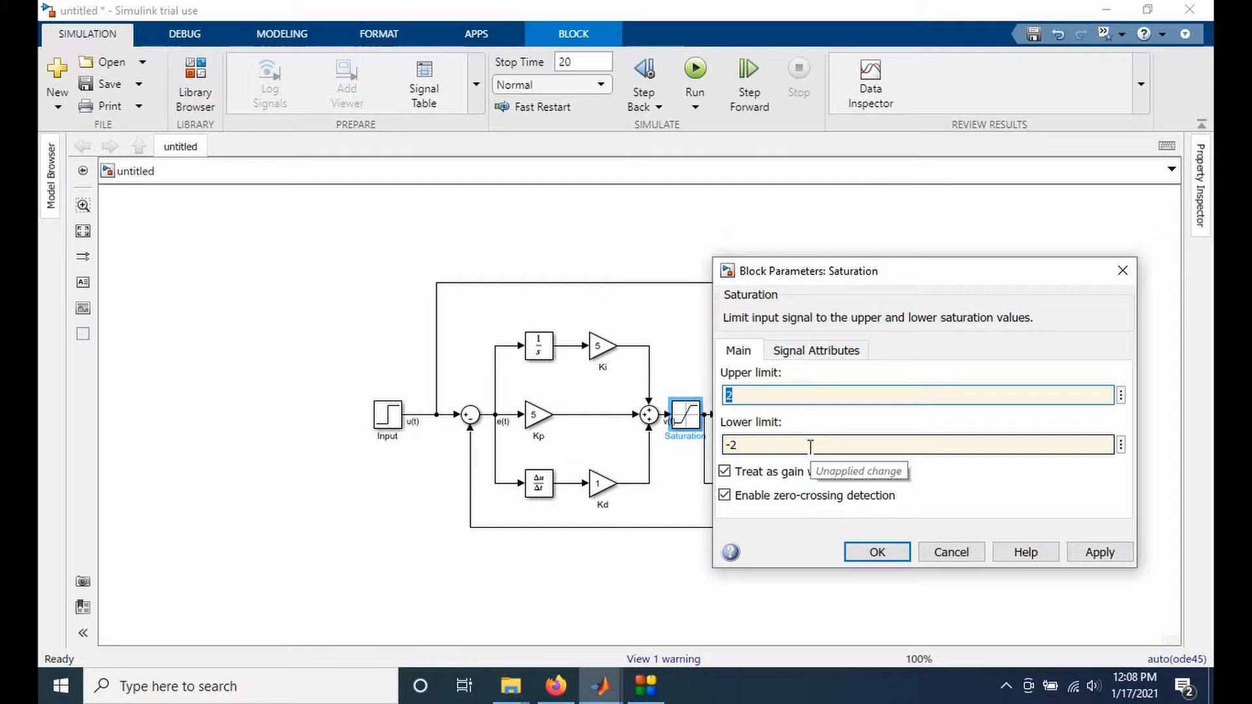
pyautogui.click(876, 553)
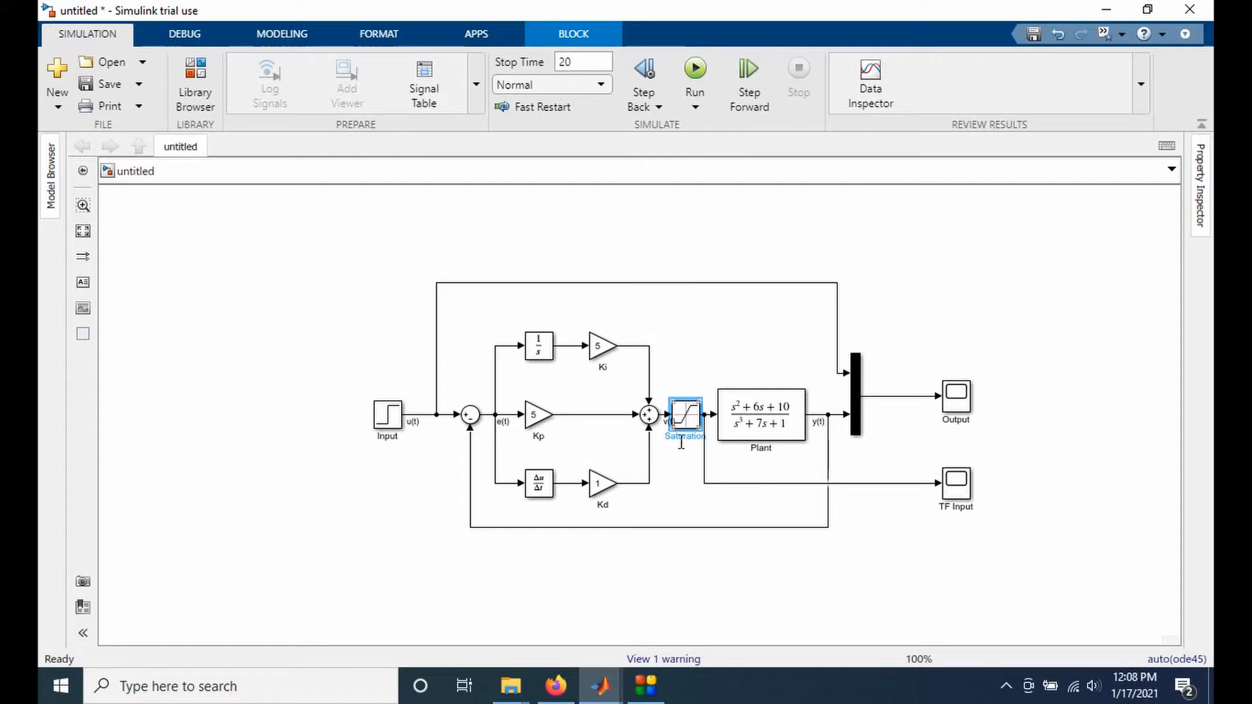
pyautogui.click(947, 532)
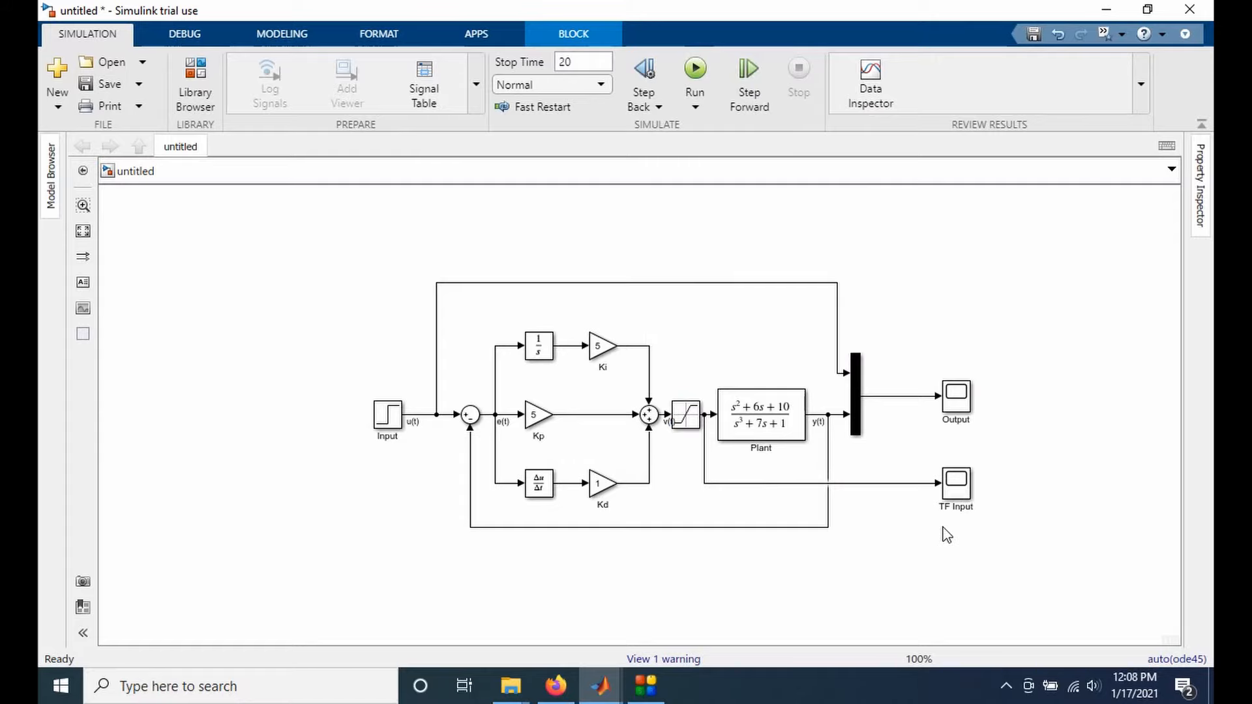
# Step: Simulate the model and examine the saturated plant input in the TF Input scope, scaling its axes to fit
pyautogui.click(693, 80)
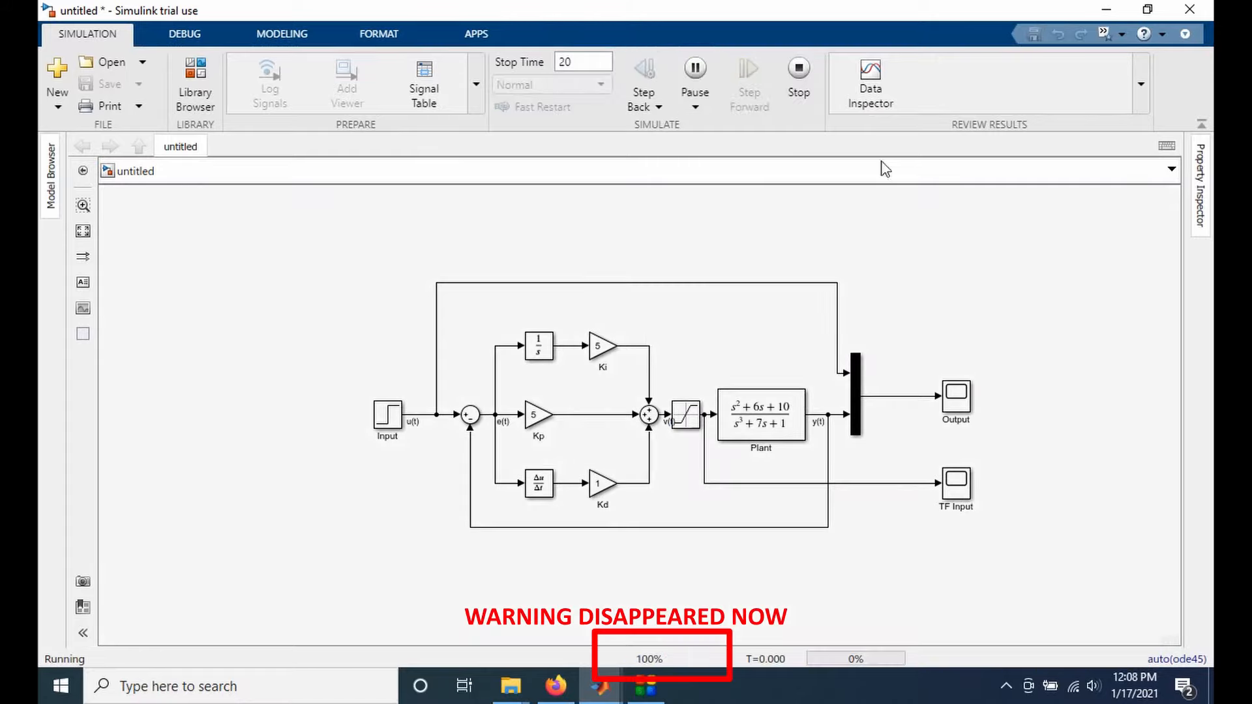
pyautogui.click(961, 485)
pyautogui.doubleClick(963, 485)
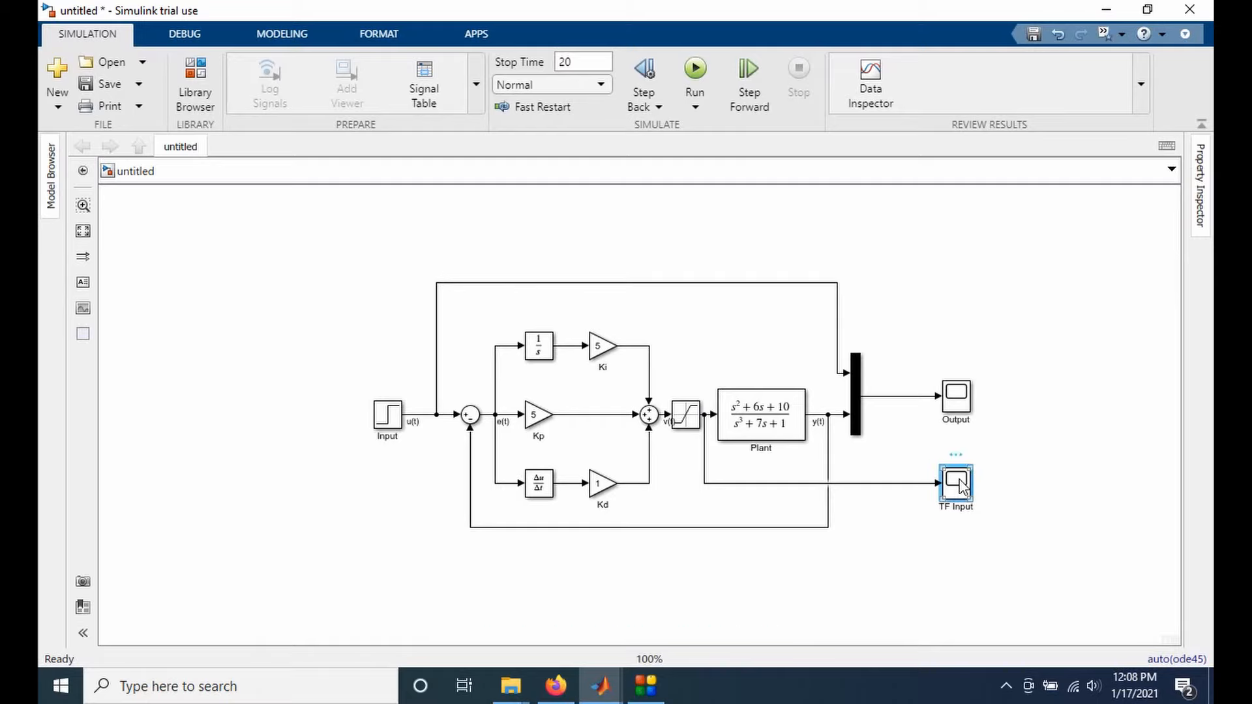
pyautogui.click(588, 147)
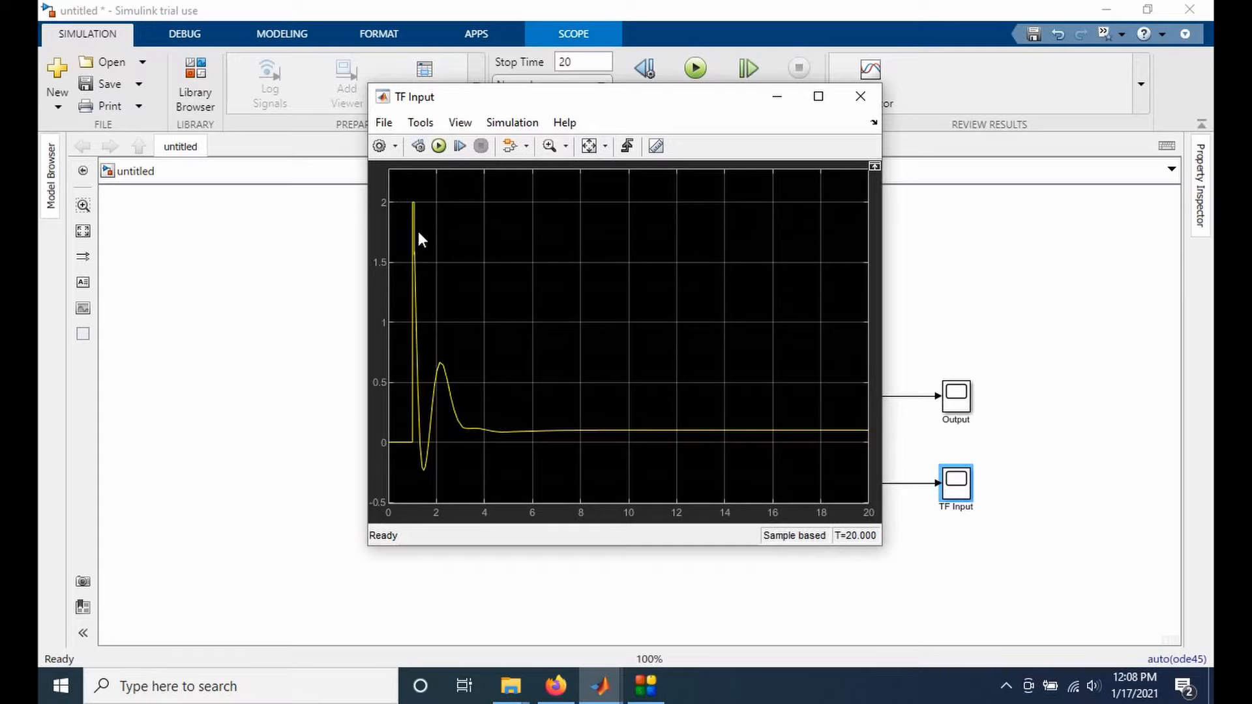
pyautogui.click(859, 98)
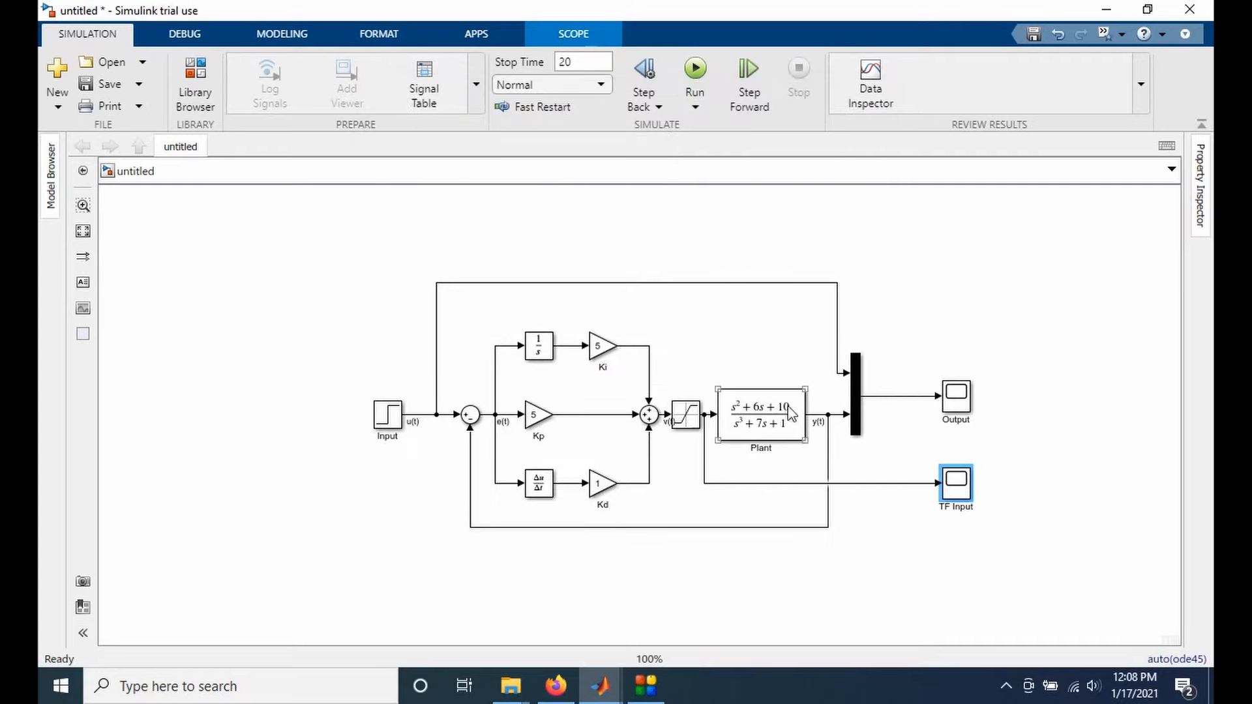
pyautogui.doubleClick(964, 490)
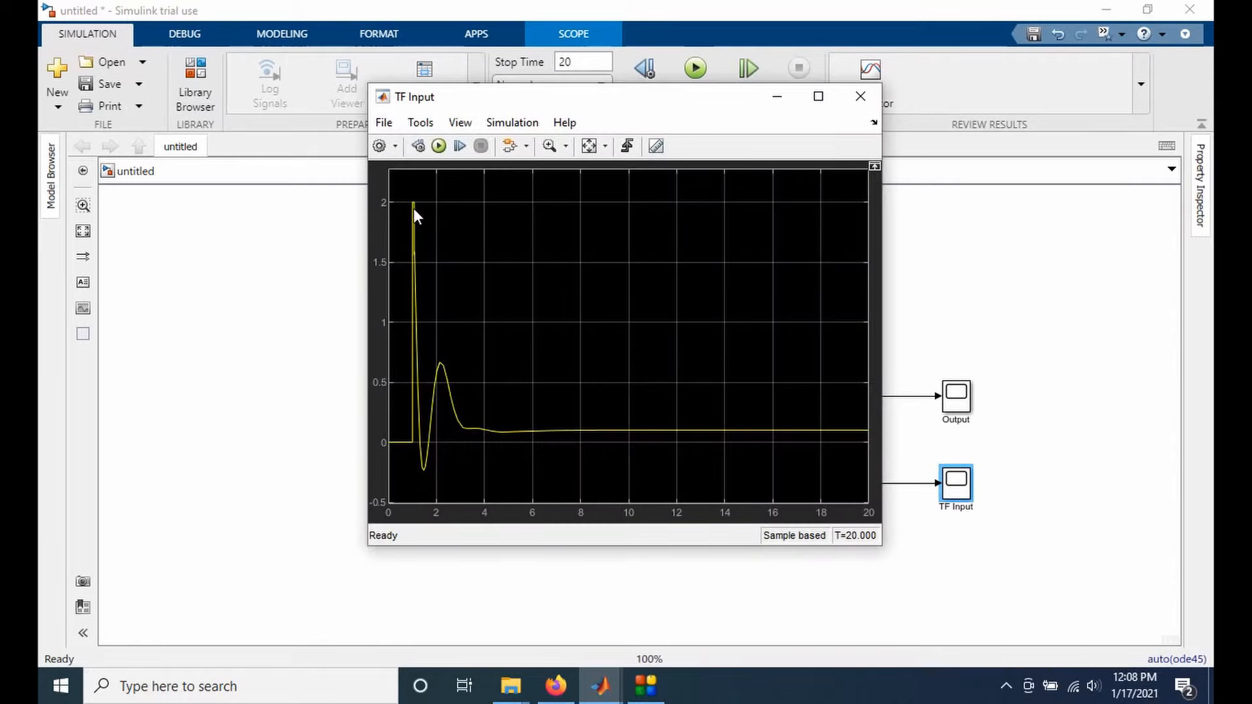
pyautogui.click(860, 96)
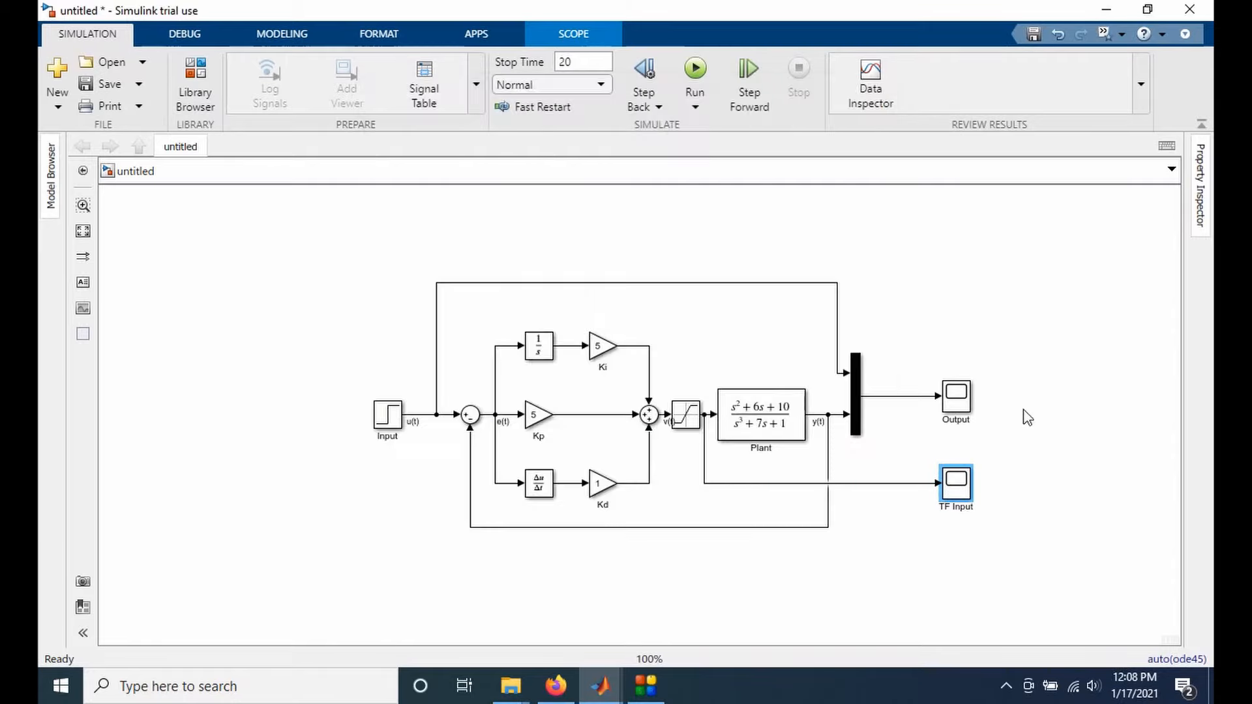
# Step: Review the step response in the Output scope with the plant input limited by the Saturation block
pyautogui.click(952, 395)
pyautogui.doubleClick(951, 396)
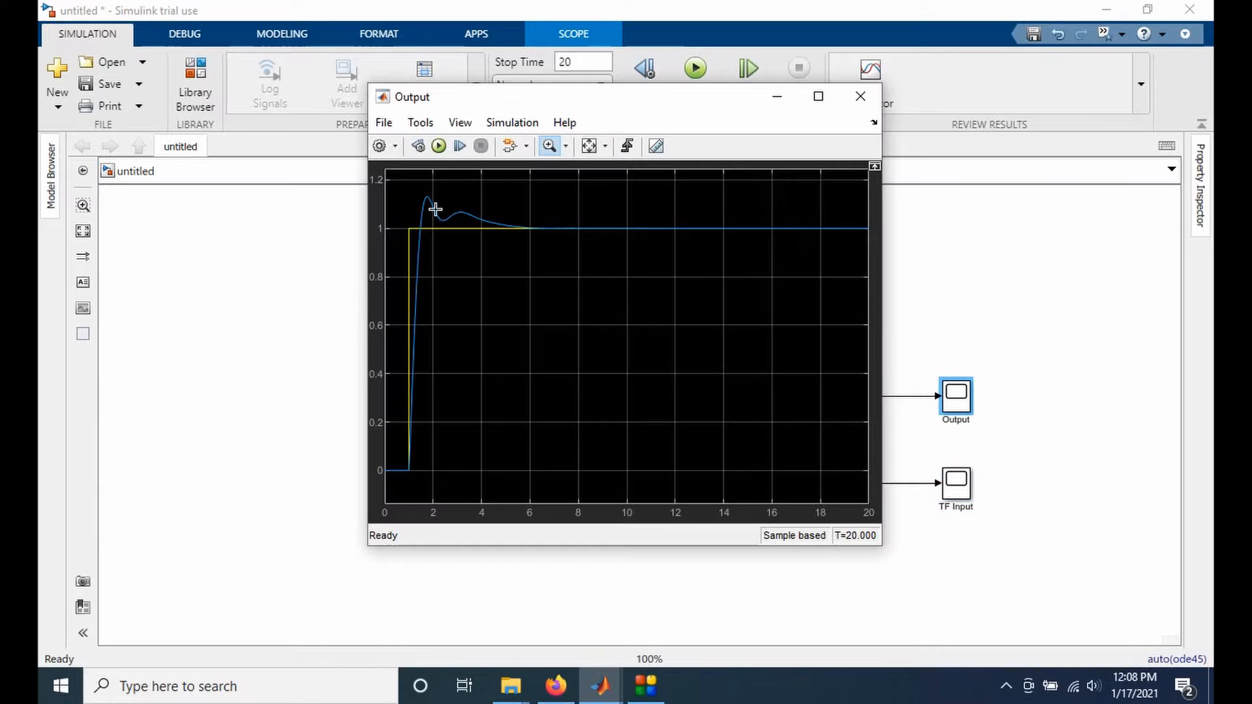
pyautogui.click(877, 92)
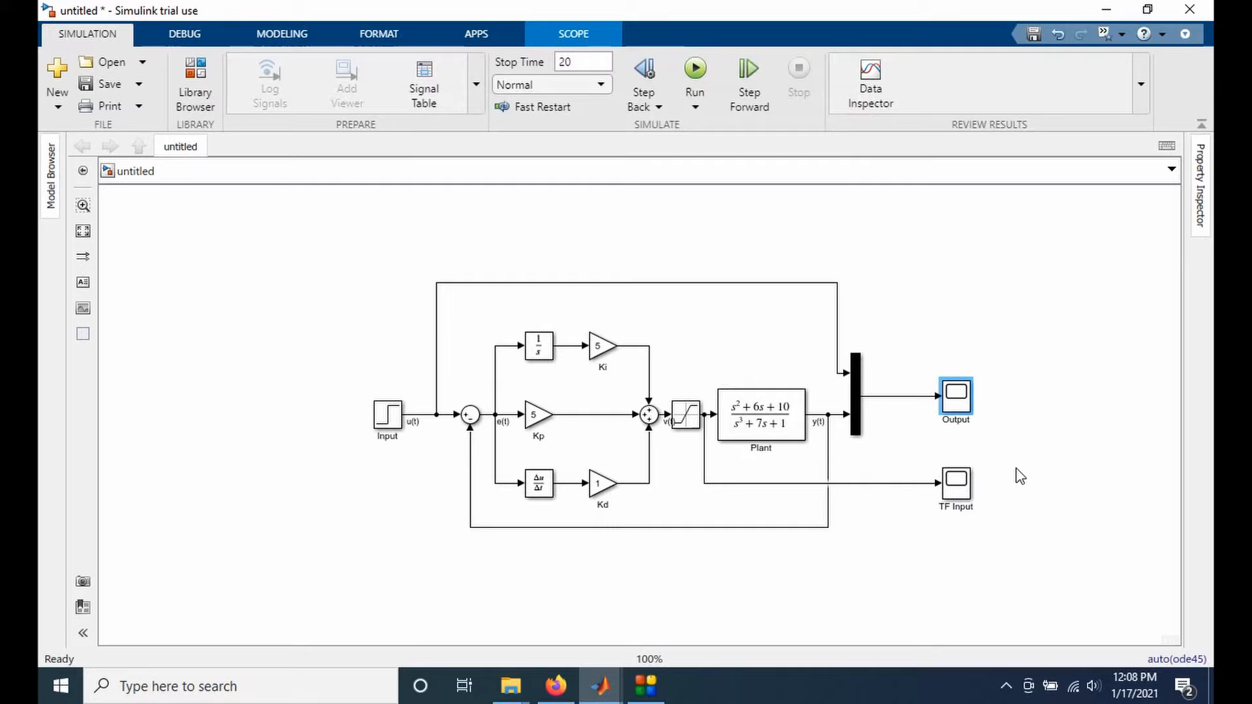
# Step: Set the final value of the Input step block to 5
pyautogui.doubleClick(388, 415)
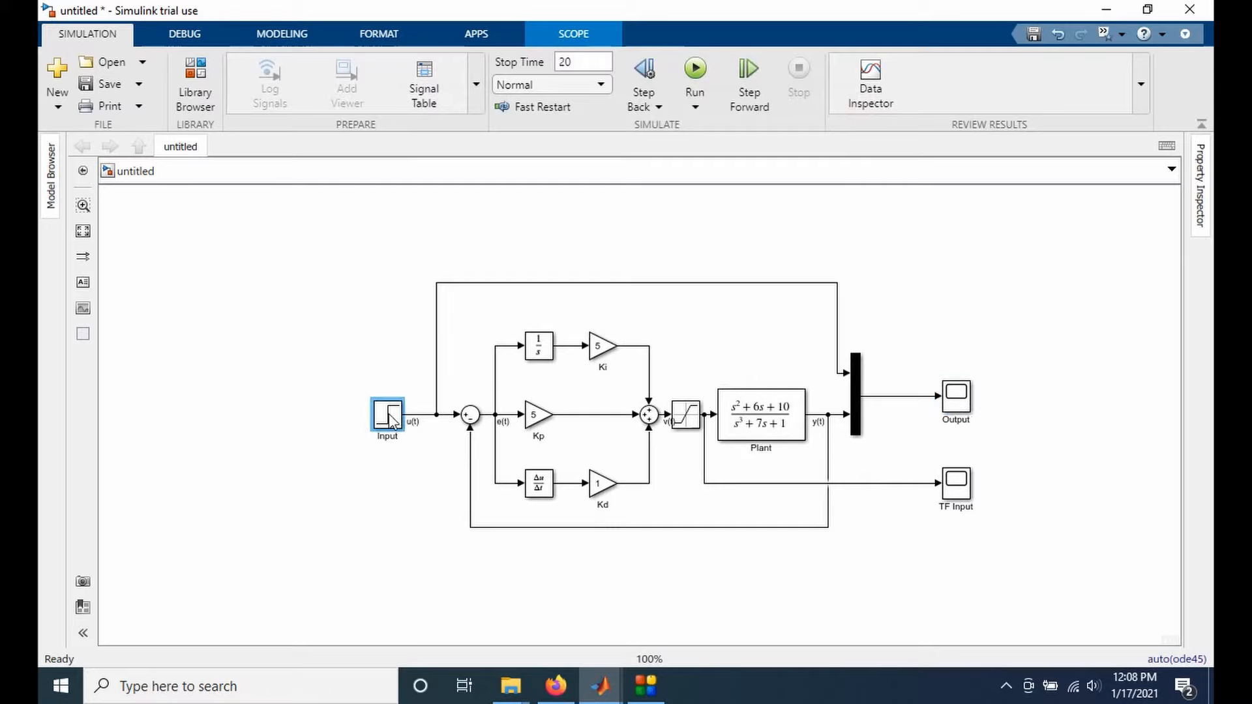
pyautogui.doubleClick(505, 446)
pyautogui.write('5')
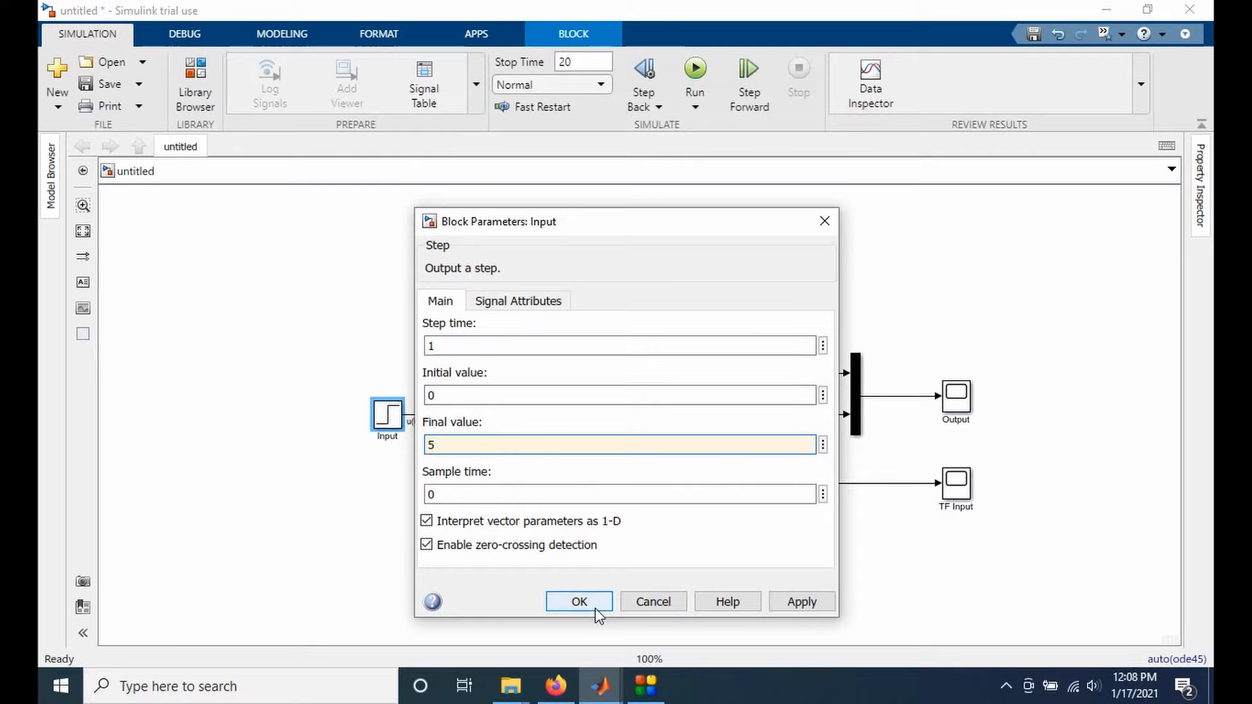
pyautogui.click(578, 601)
# Step: Simulate with the larger step and examine how the plant input saturates in the TF Input scope
pyautogui.click(694, 68)
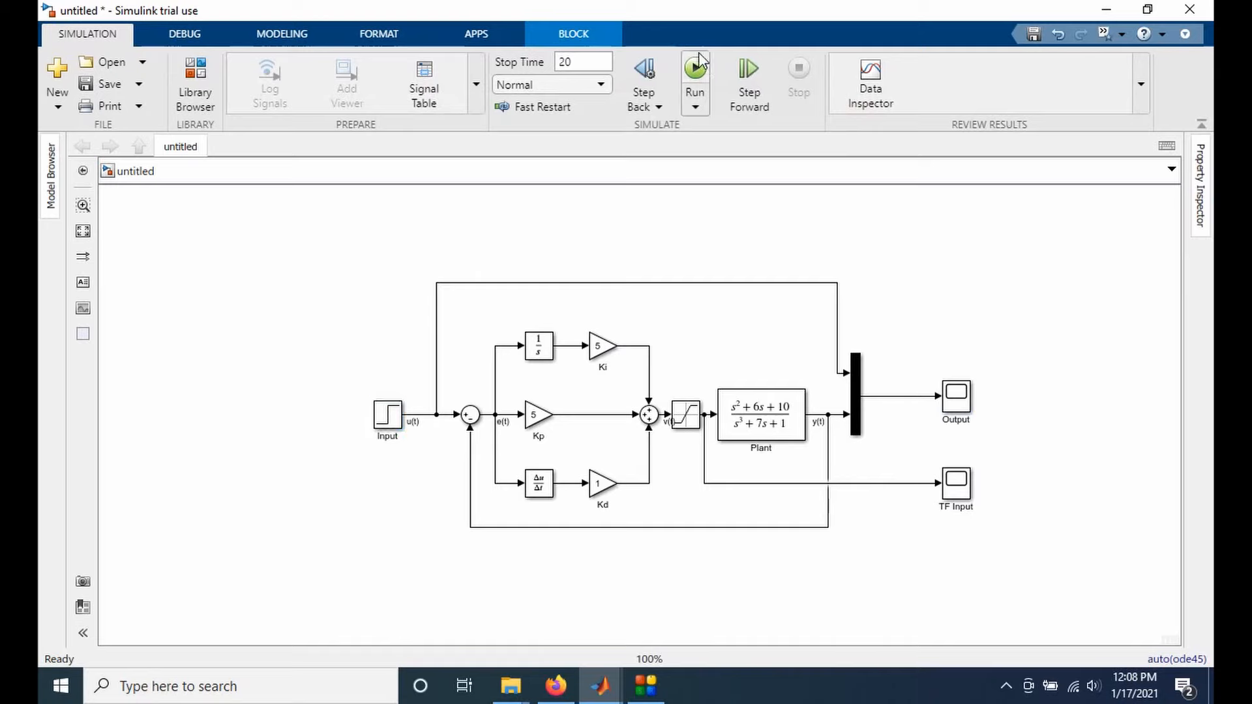
pyautogui.doubleClick(959, 483)
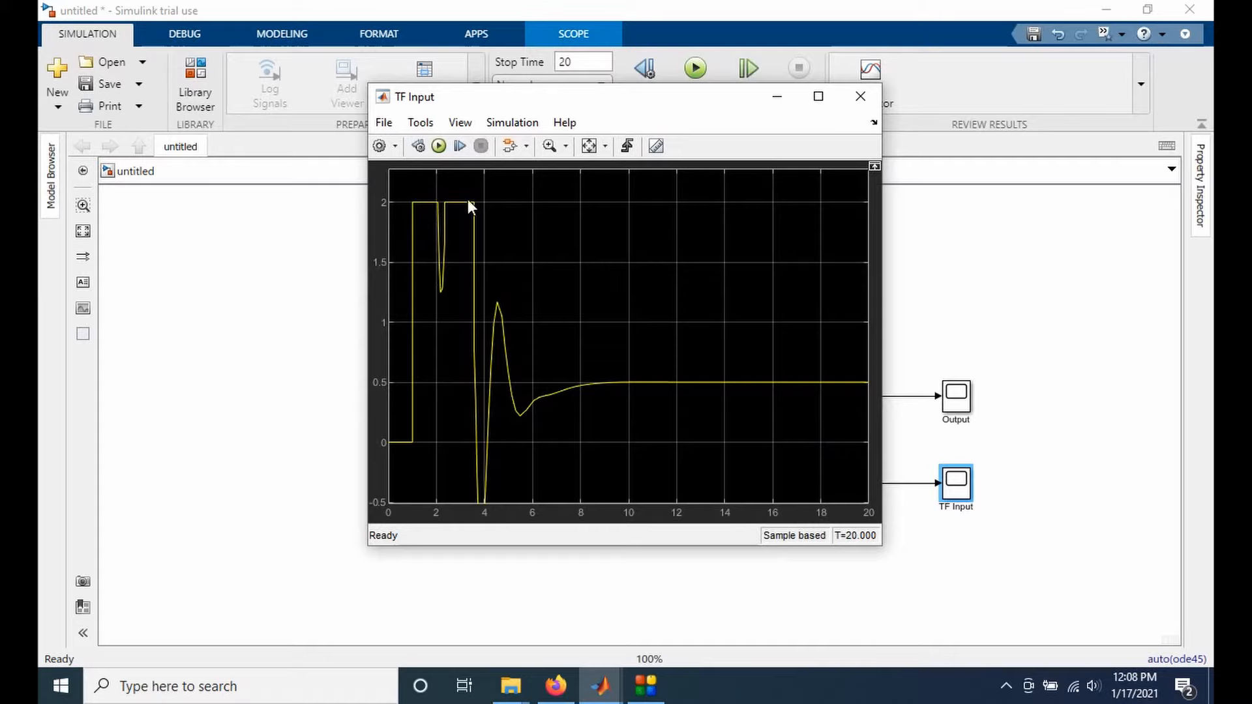
pyautogui.click(859, 104)
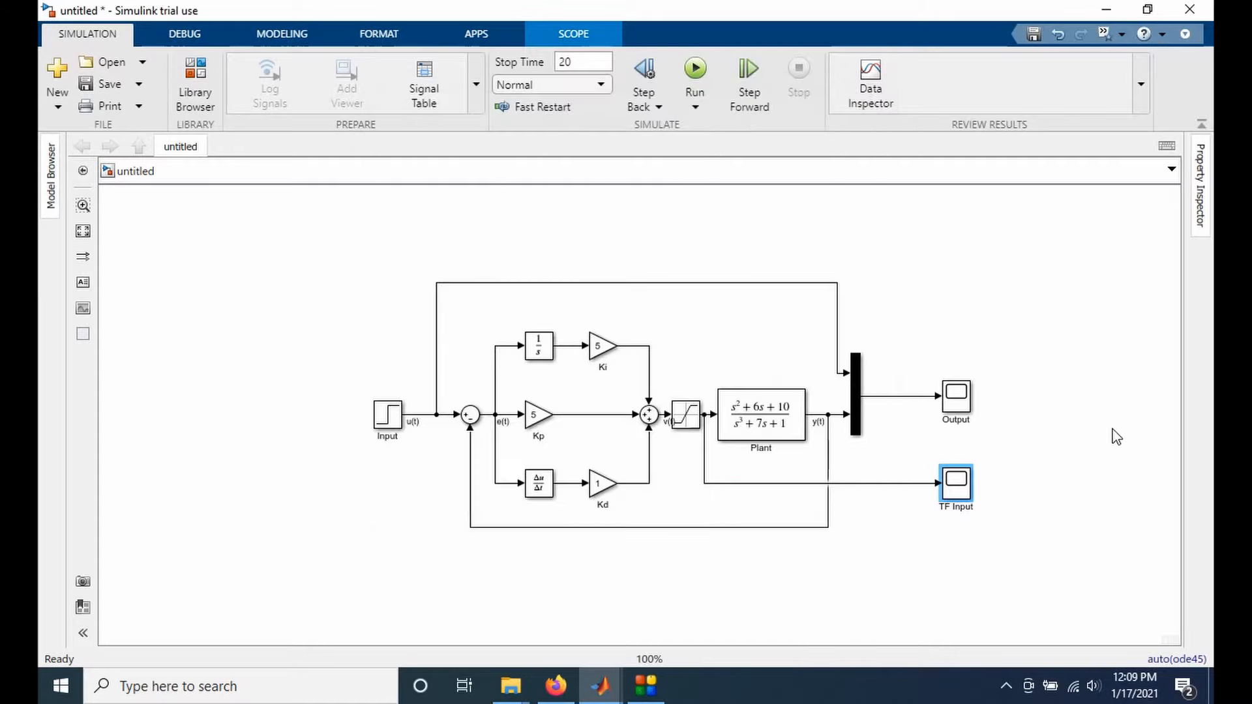
# Step: Examine the system's response to the larger step in the Output scope, scaling its axes to fit
pyautogui.click(1104, 433)
pyautogui.doubleClick(958, 405)
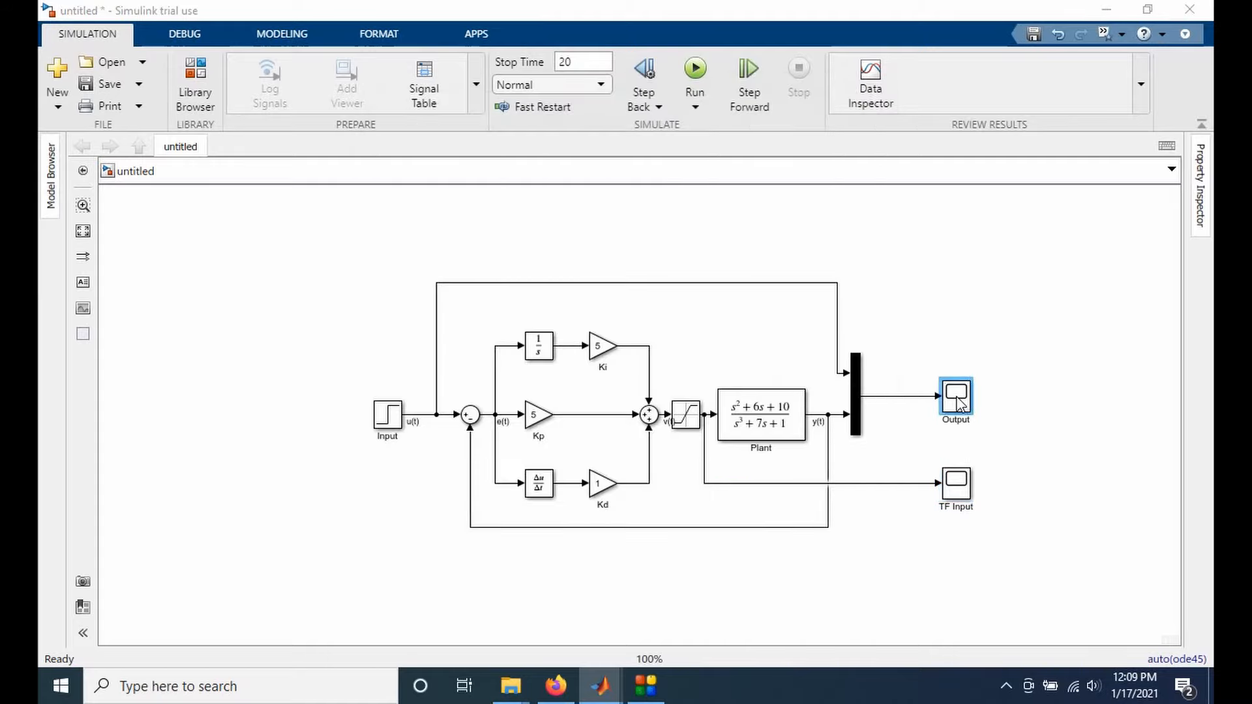
pyautogui.click(593, 149)
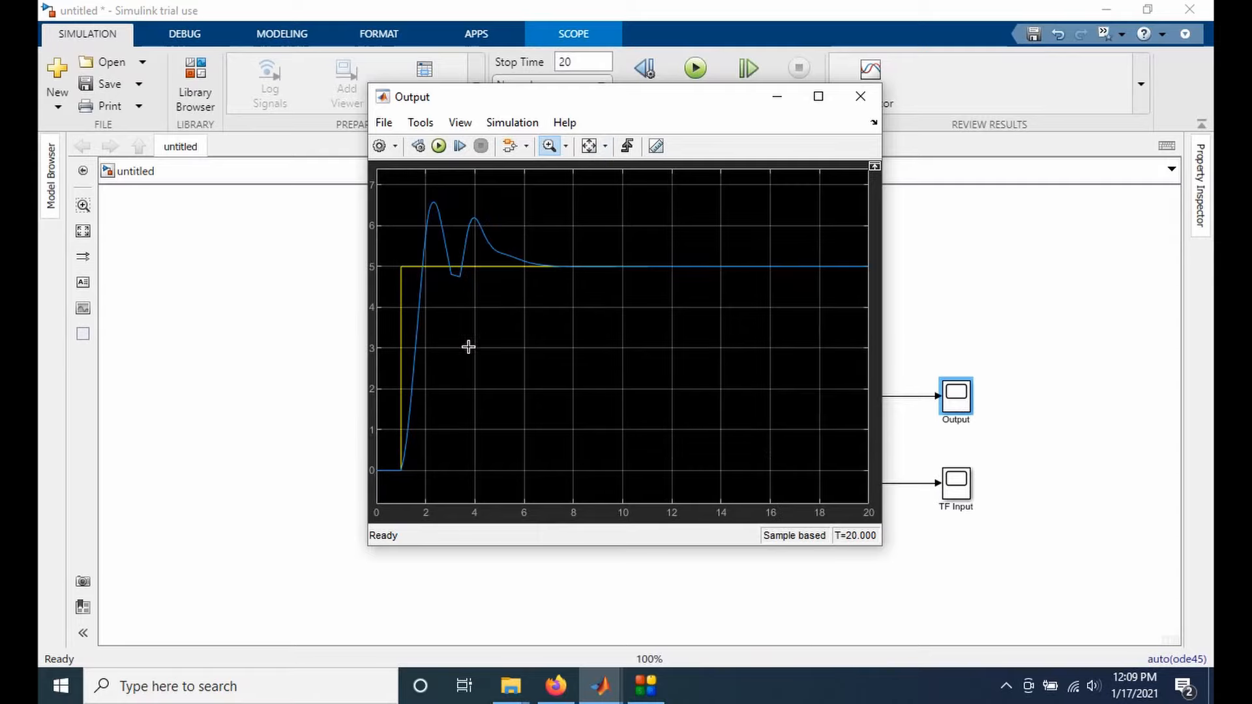
pyautogui.click(860, 97)
# Step: Set the final value of the Input step block back to 1
pyautogui.click(383, 427)
pyautogui.doubleClick(383, 427)
pyautogui.doubleClick(467, 444)
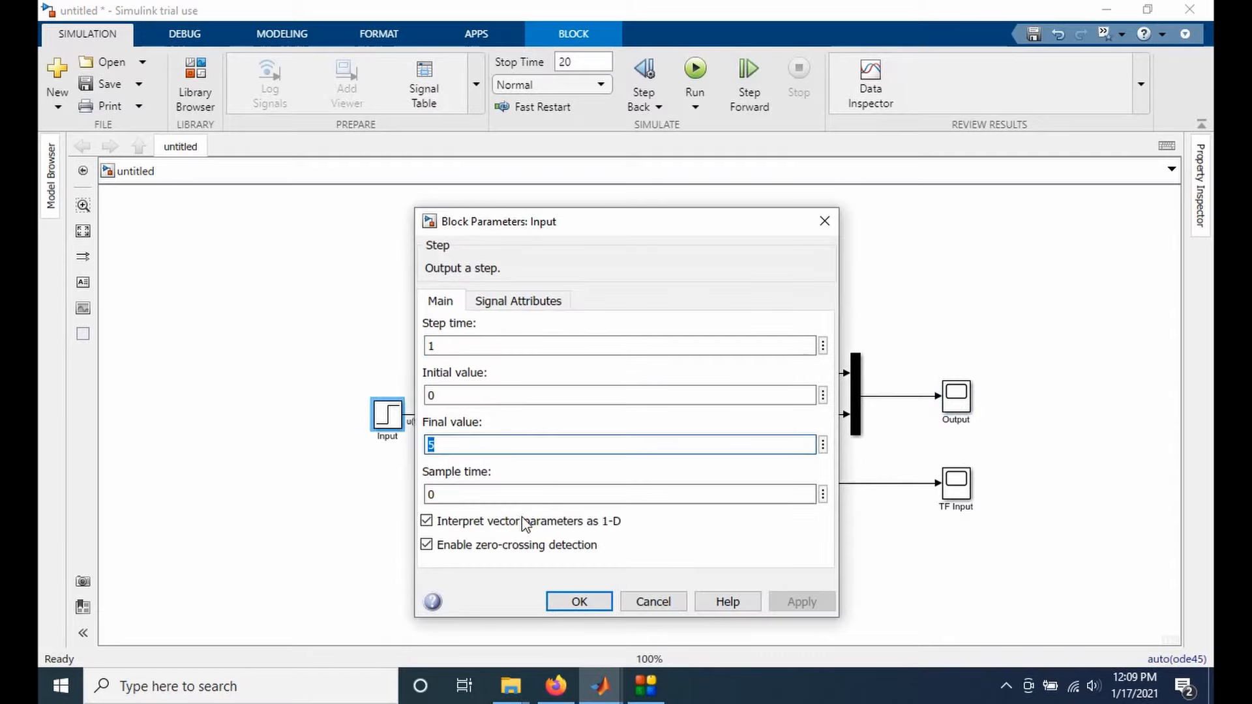
pyautogui.write('1')
pyautogui.click(566, 597)
# Step: Simulate the model with the unit step and check the plant input in the TF Input scope
pyautogui.click(695, 70)
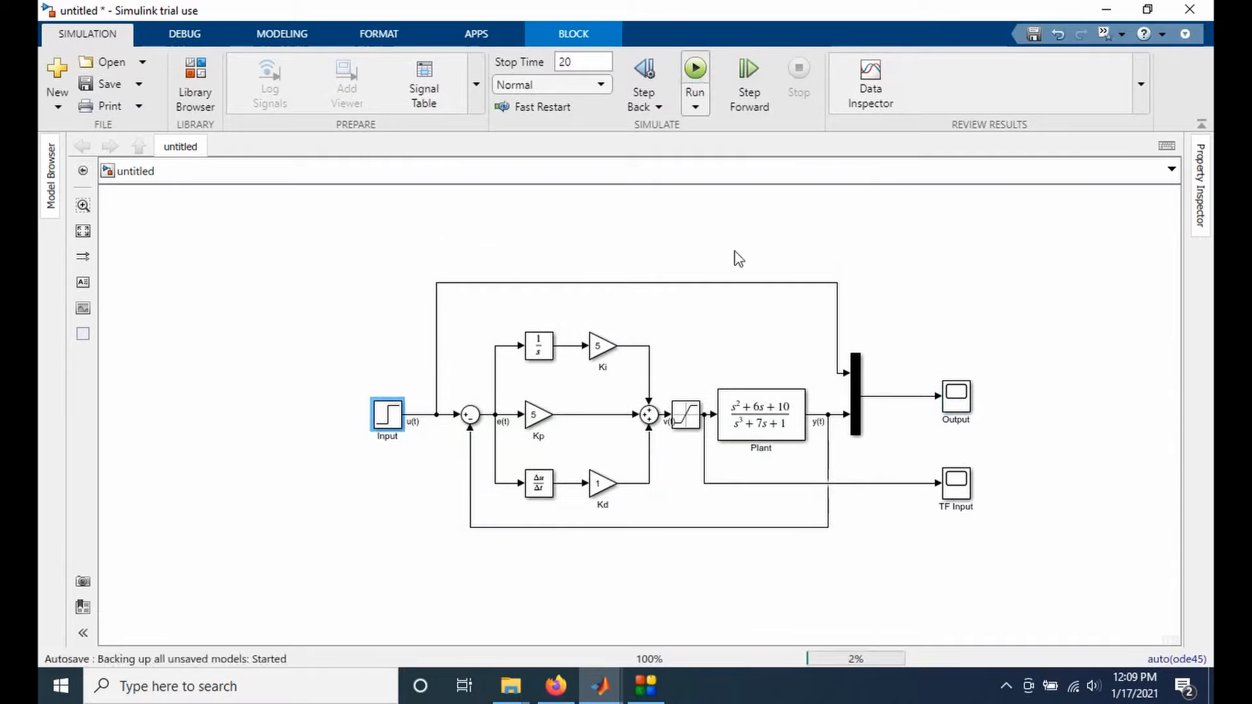
pyautogui.doubleClick(956, 482)
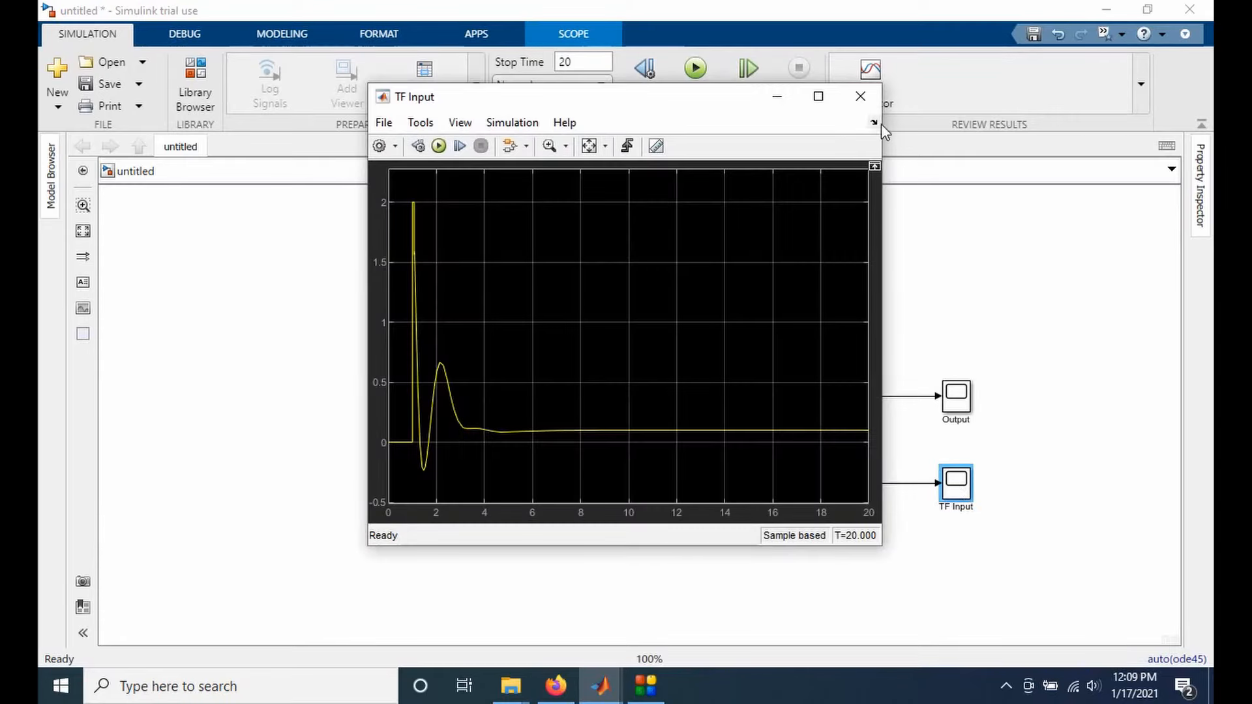
pyautogui.click(860, 96)
pyautogui.click(942, 355)
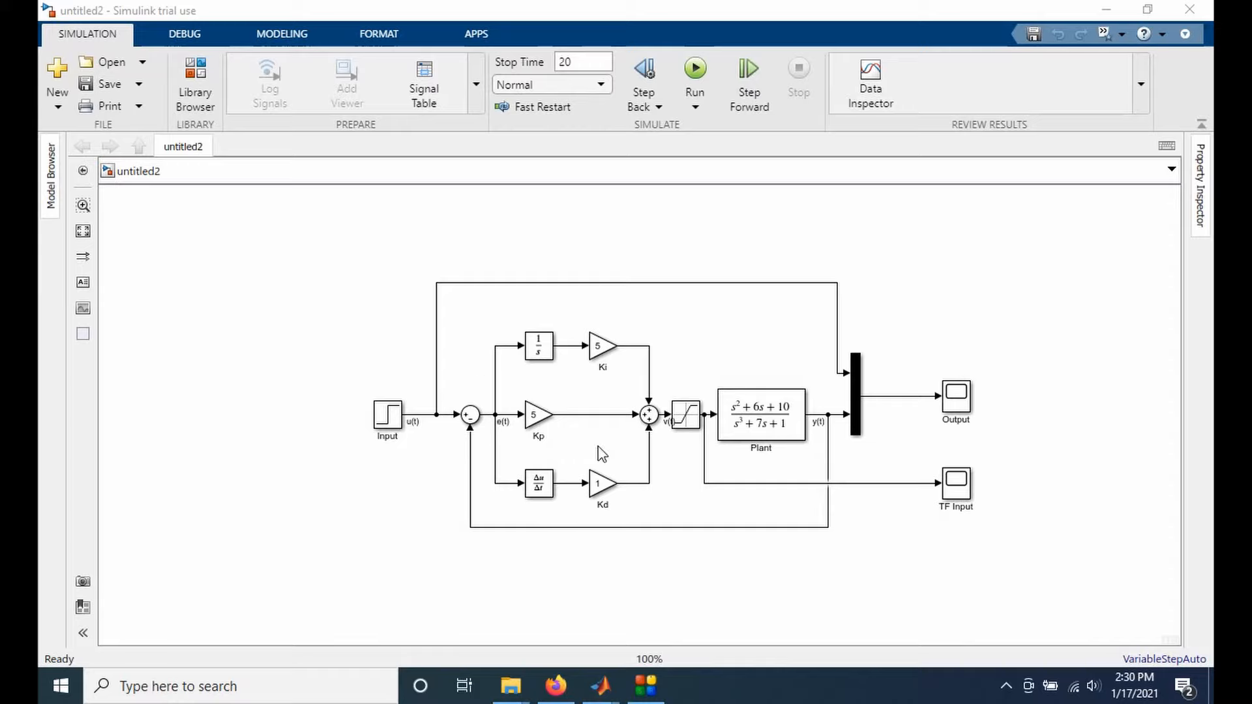
pyautogui.click(602, 348)
pyautogui.click(609, 485)
pyautogui.click(636, 442)
pyautogui.click(683, 425)
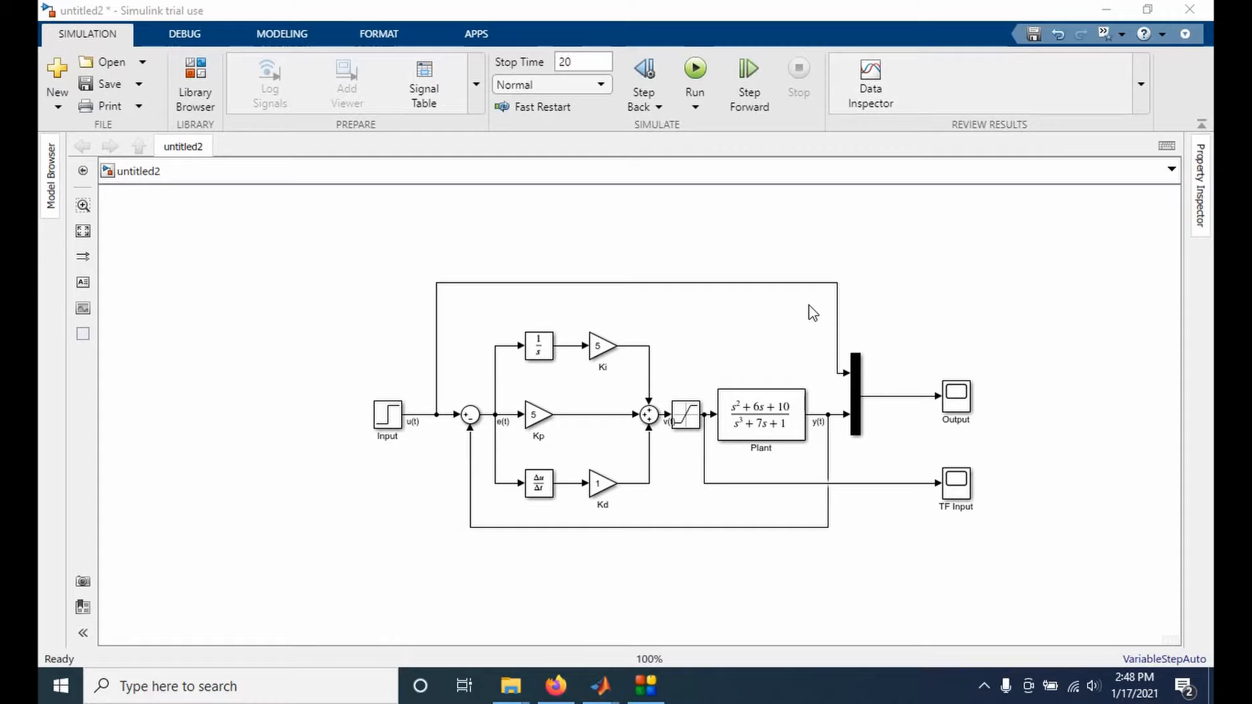
# Step: Find the PID Controller block in the library by searching for "pid" and place it below the existing loop
pyautogui.click(195, 81)
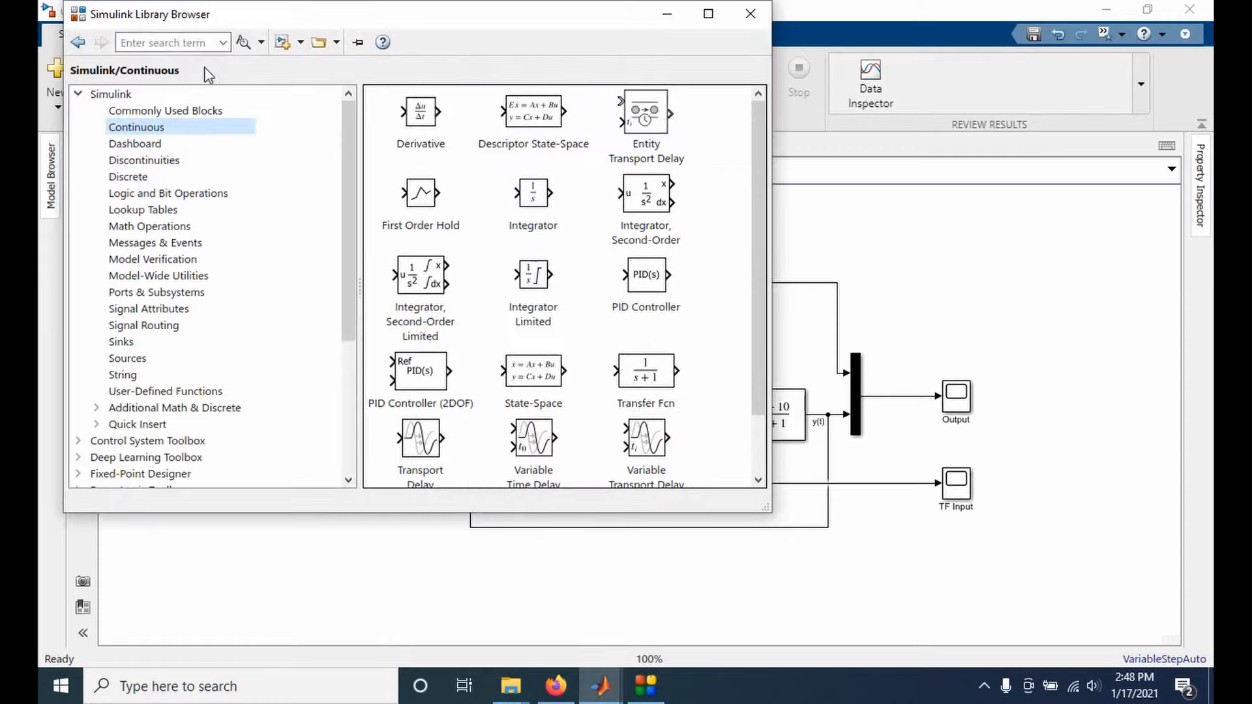
pyautogui.click(181, 43)
pyautogui.write('pid')
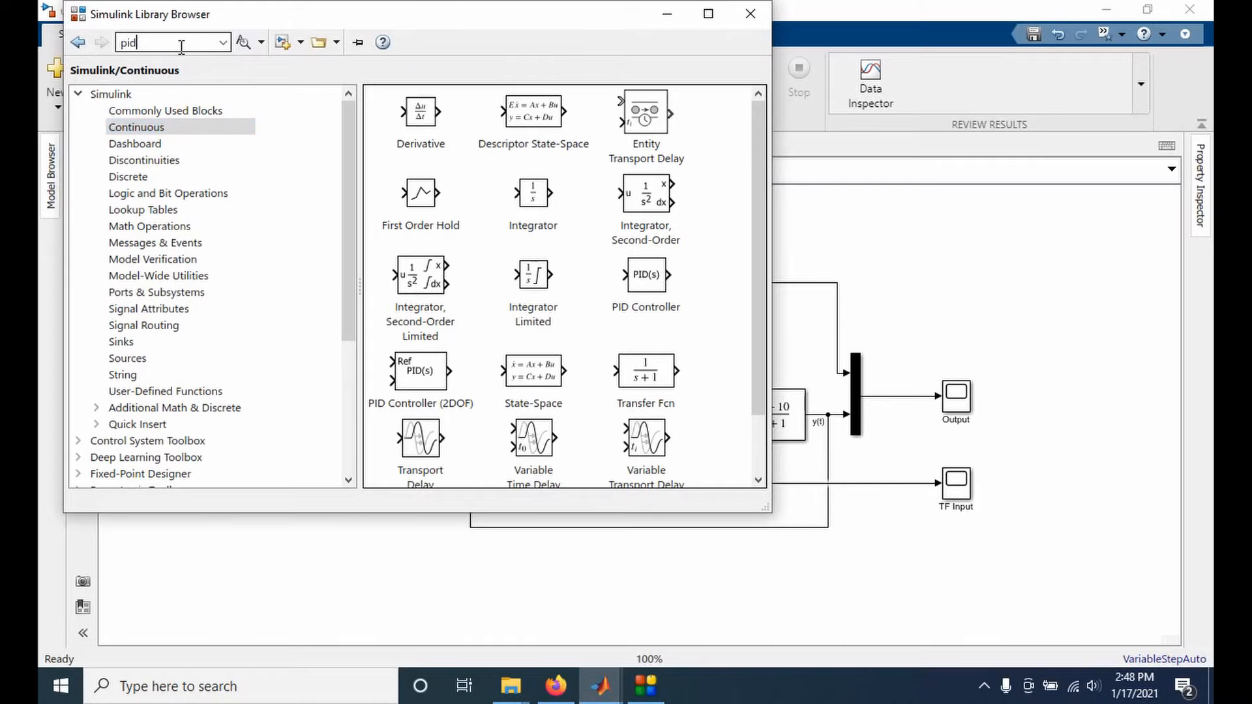
pyautogui.press('Return')
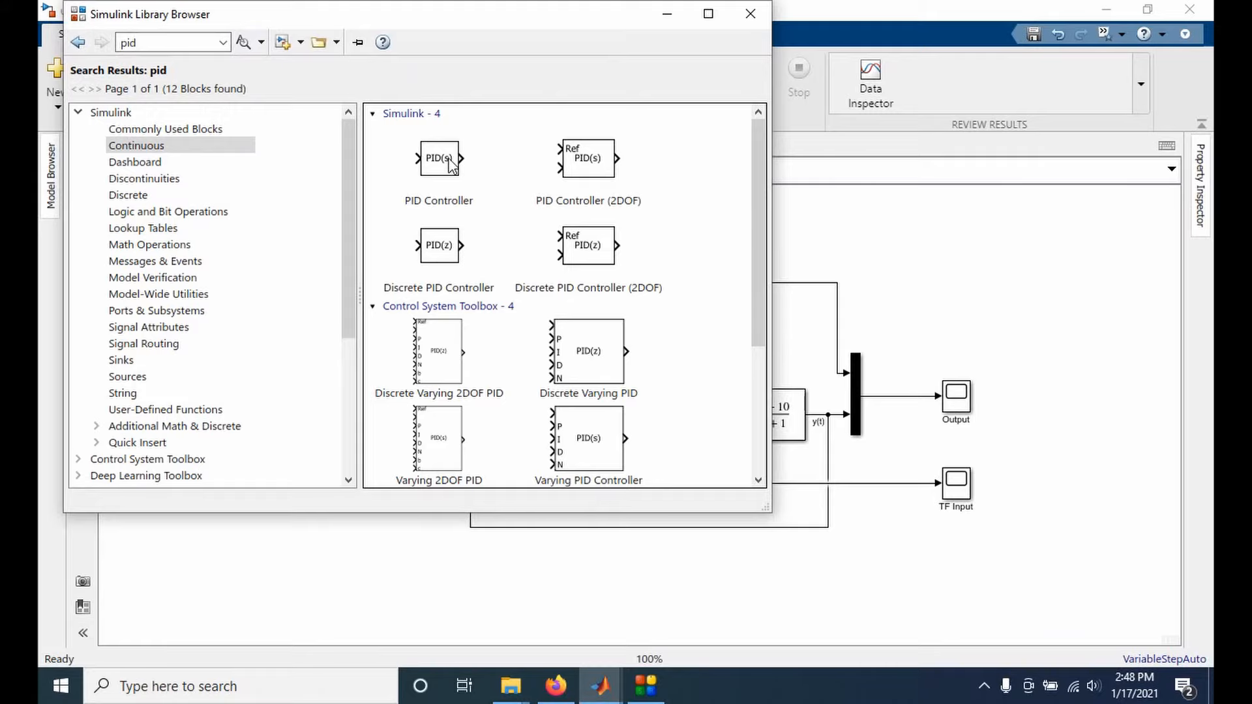
pyautogui.moveTo(439, 159); pyautogui.dragTo(573, 575)
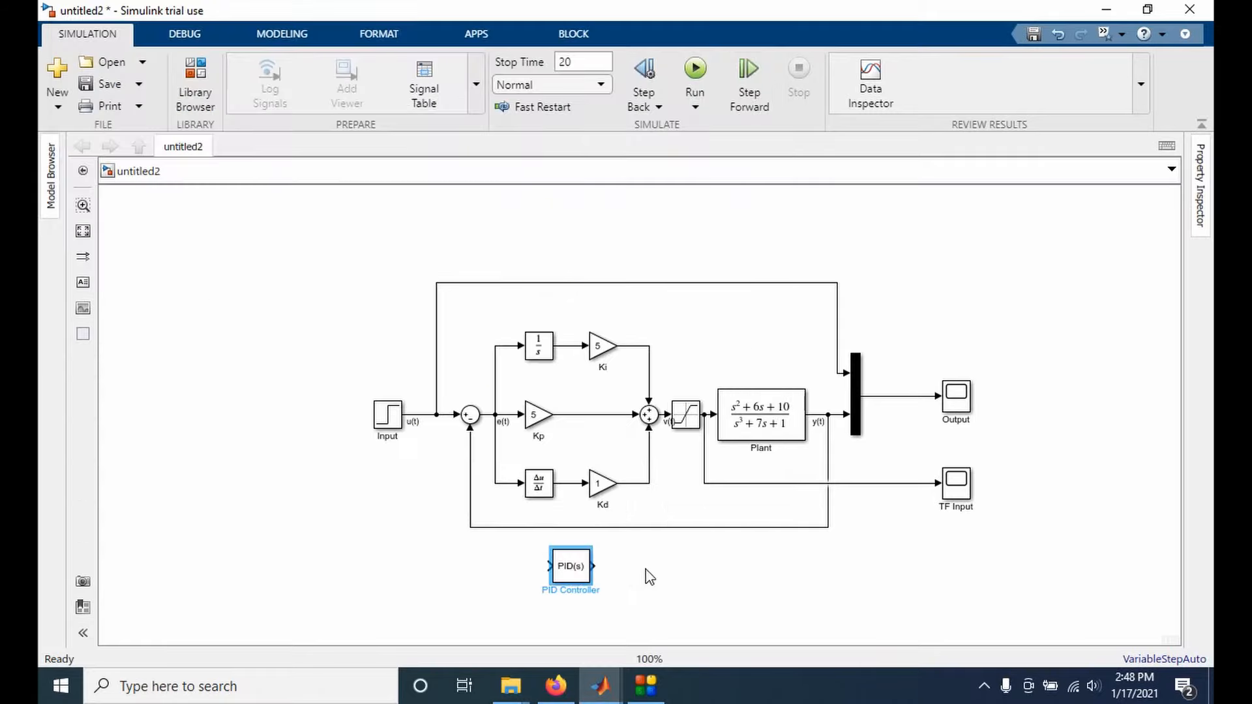
# Step: Copy the Plant and the error sum block beside the PID Controller and wire them into a second feedback loop driven by the Input step
pyautogui.click(753, 412)
pyautogui.keyDown('ctrl'); pyautogui.moveTo(753, 412); pyautogui.dragTo(742, 549); pyautogui.keyUp('ctrl')
pyautogui.keyDown('ctrl'); pyautogui.moveTo(470, 423); pyautogui.dragTo(716, 566); pyautogui.keyUp('ctrl')
pyautogui.click(581, 572)
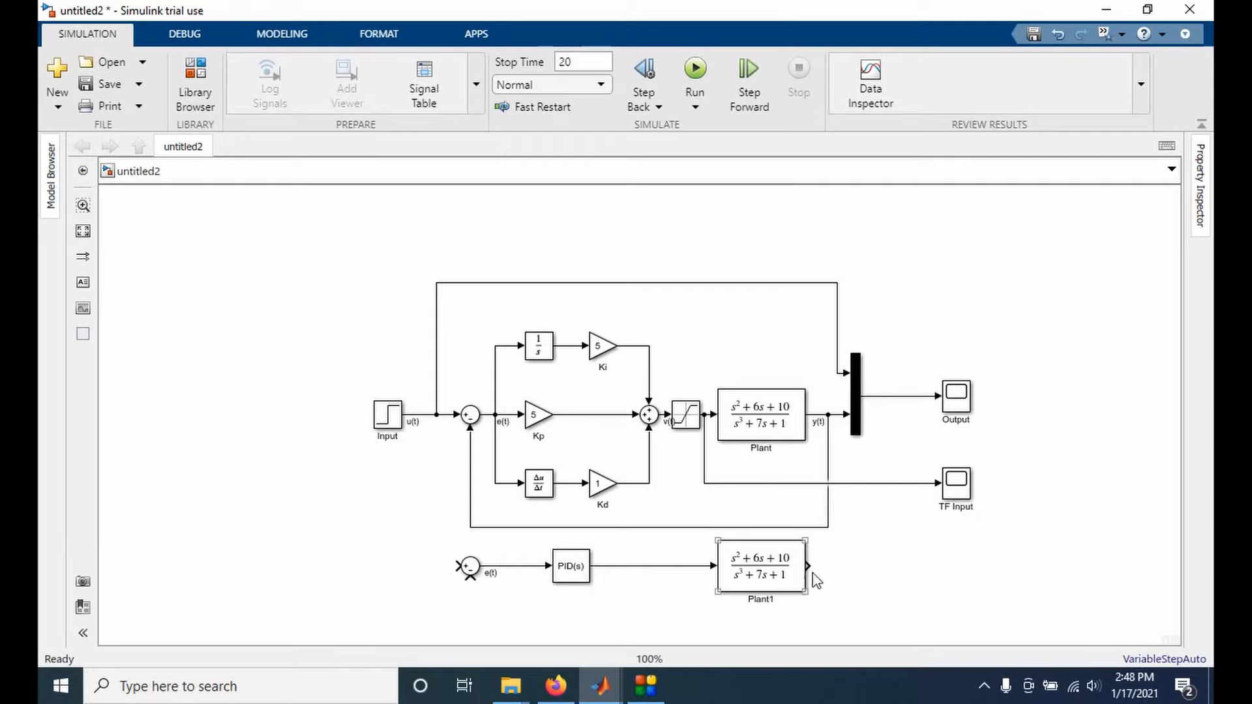
pyautogui.moveTo(811, 566)
pyautogui.mouseDown()
pyautogui.moveTo(813, 581)
pyautogui.moveTo(522, 589)
pyautogui.moveTo(470, 577)
pyautogui.moveTo(453, 566)
pyautogui.moveTo(437, 391)
pyautogui.moveTo(435, 412)
pyautogui.mouseUp()
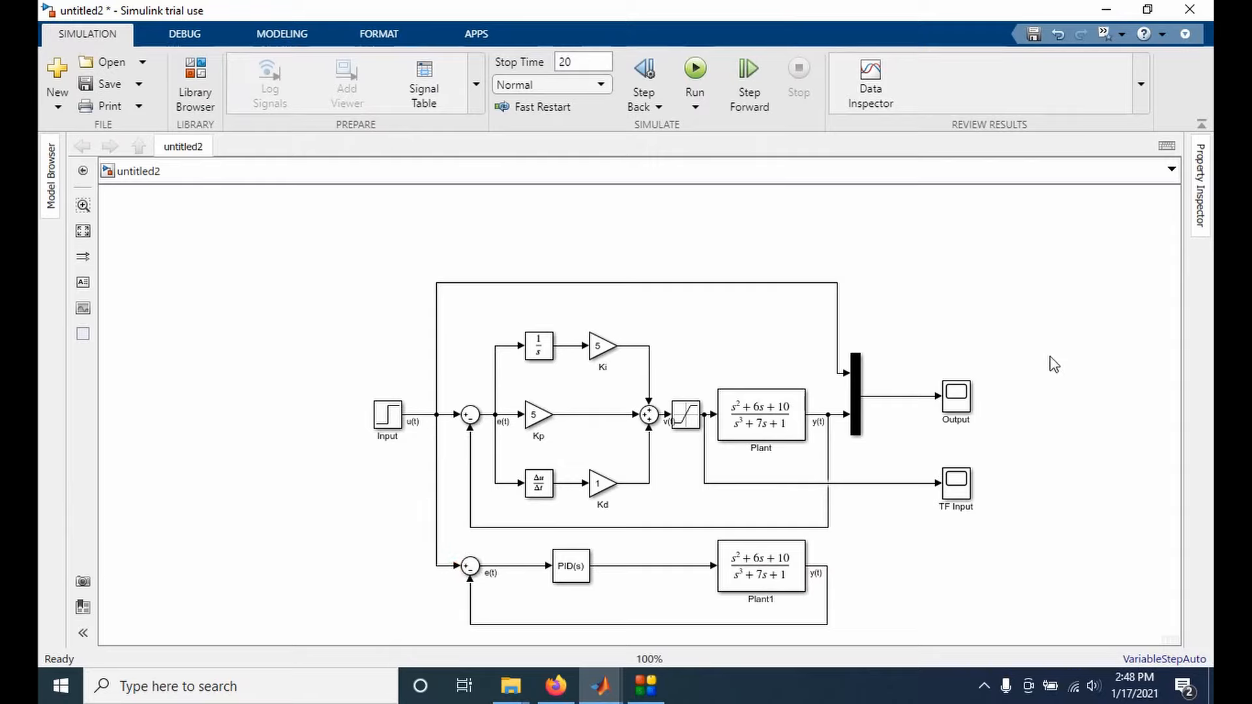
# Step: Set the Mux to 3 inputs and connect Plant1's output to the third one, routing the line clear of the existing wires
pyautogui.doubleClick(855, 420)
pyautogui.write('3')
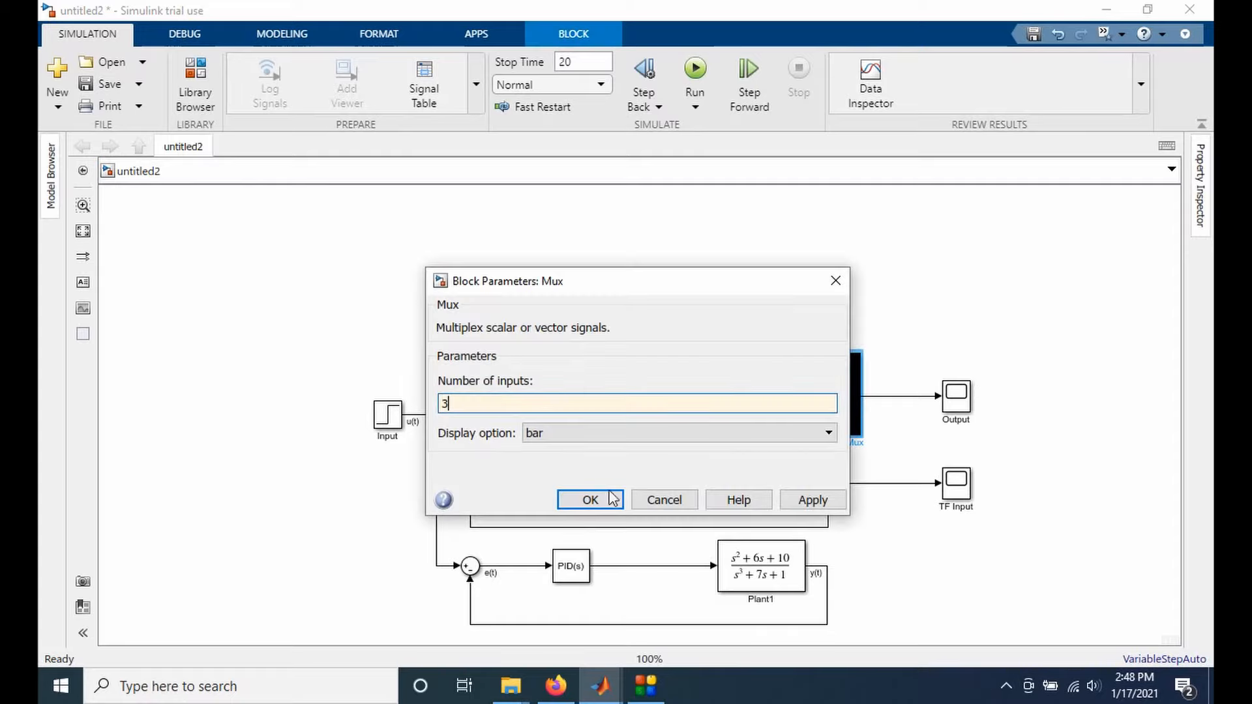
pyautogui.click(590, 500)
pyautogui.click(909, 582)
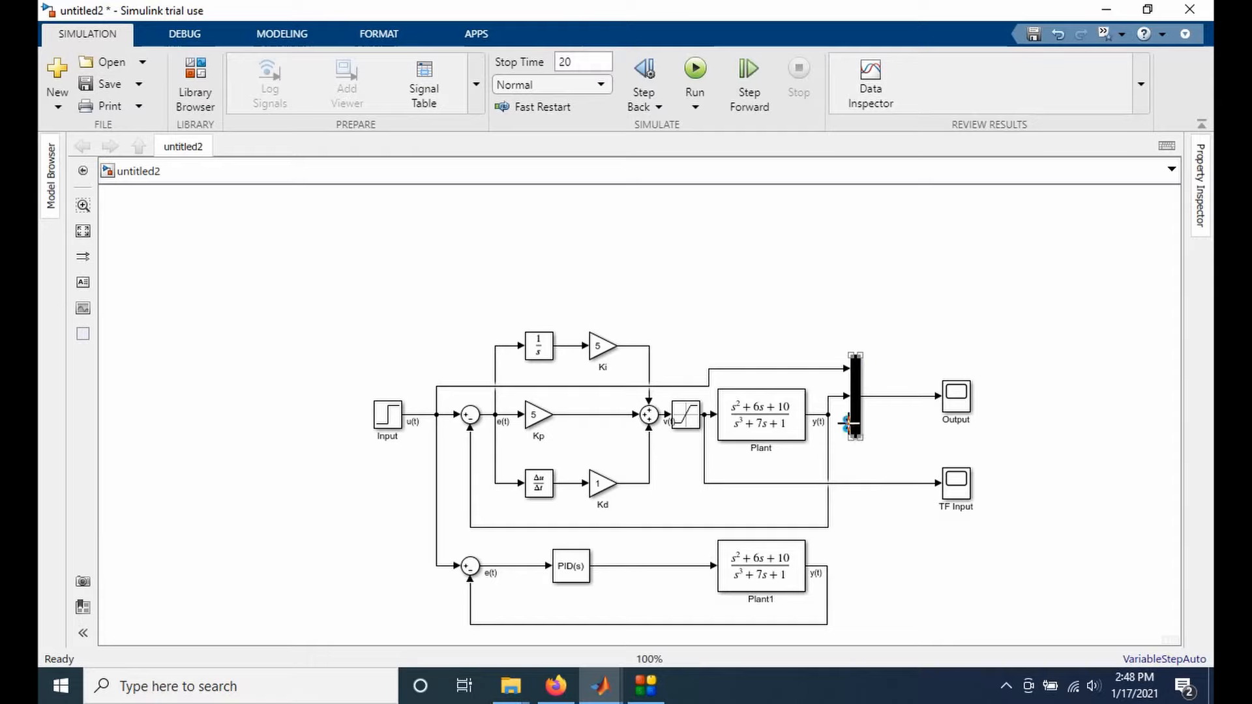
pyautogui.moveTo(848, 424); pyautogui.dragTo(827, 569)
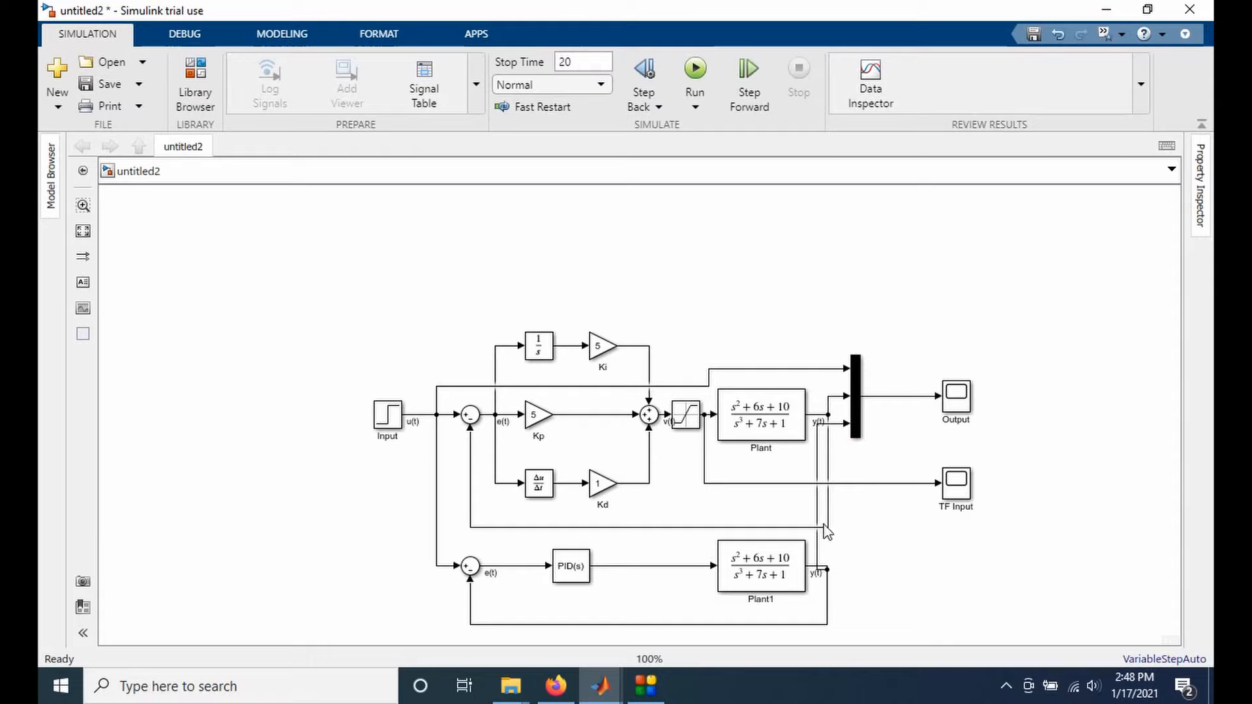
pyautogui.moveTo(817, 513); pyautogui.dragTo(835, 514)
pyautogui.click(865, 528)
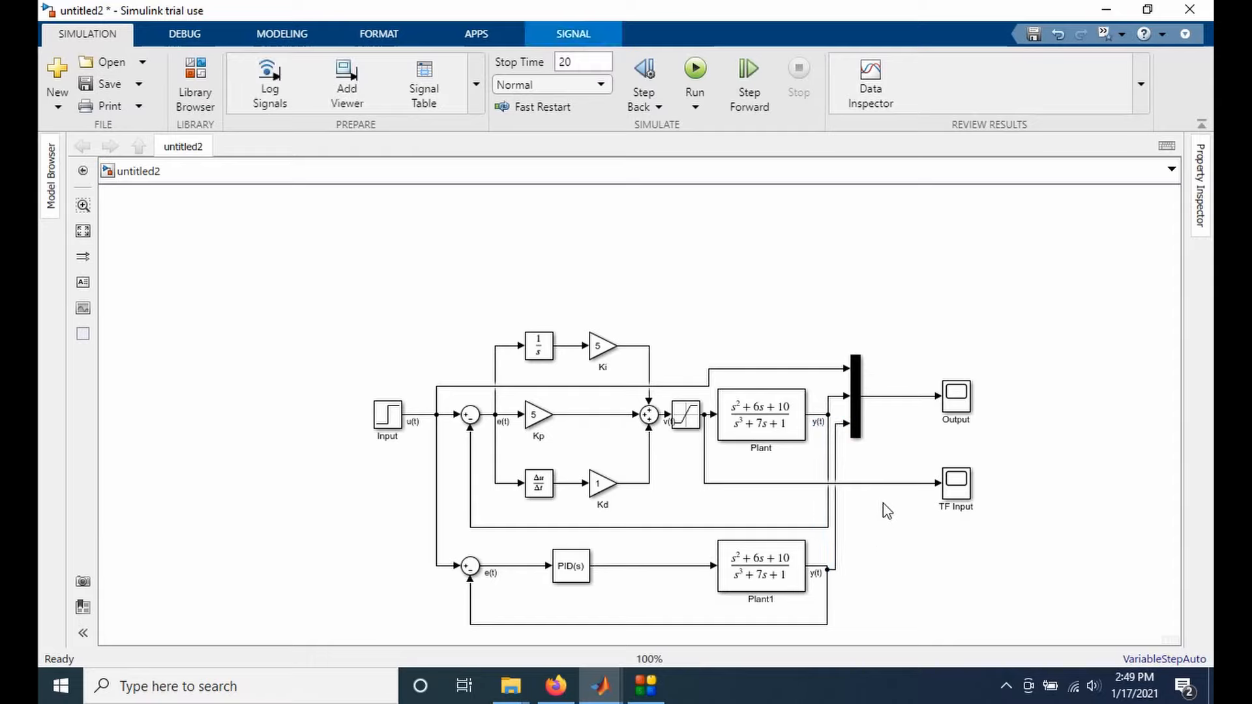
# Step: Simulate the model with the PID block's default gains and compare both loop responses in the Output scope
pyautogui.click(583, 568)
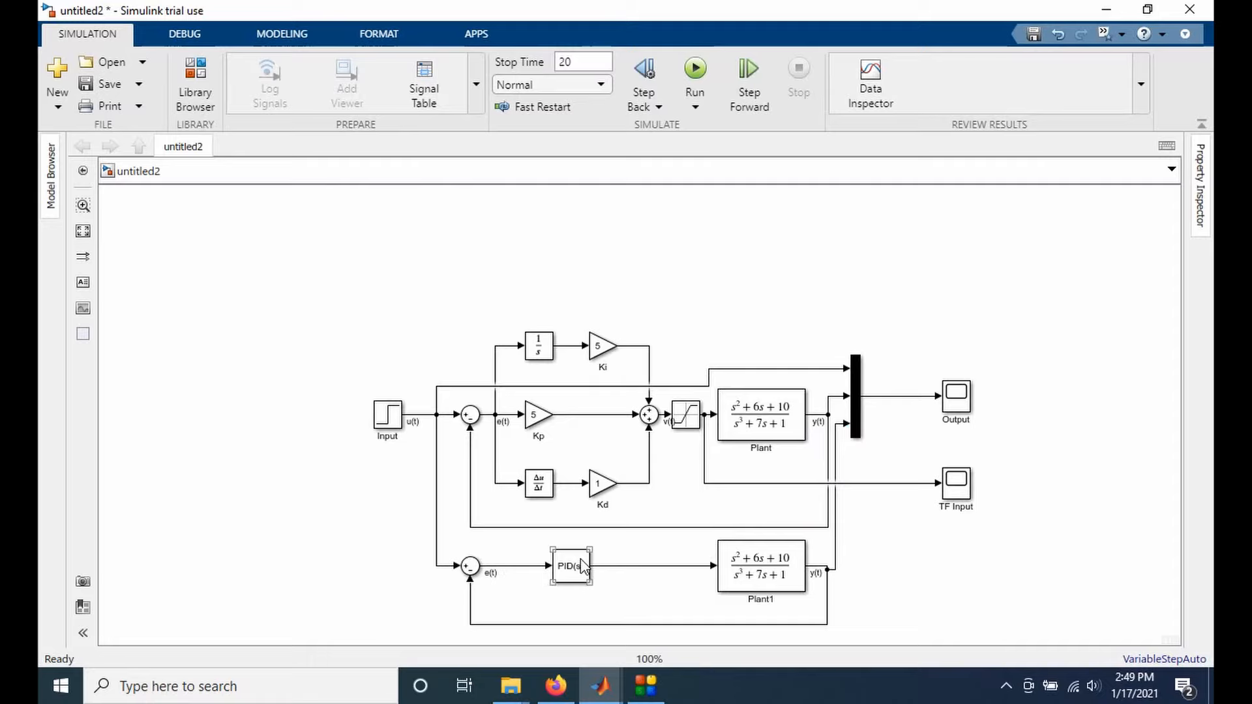
pyautogui.click(694, 73)
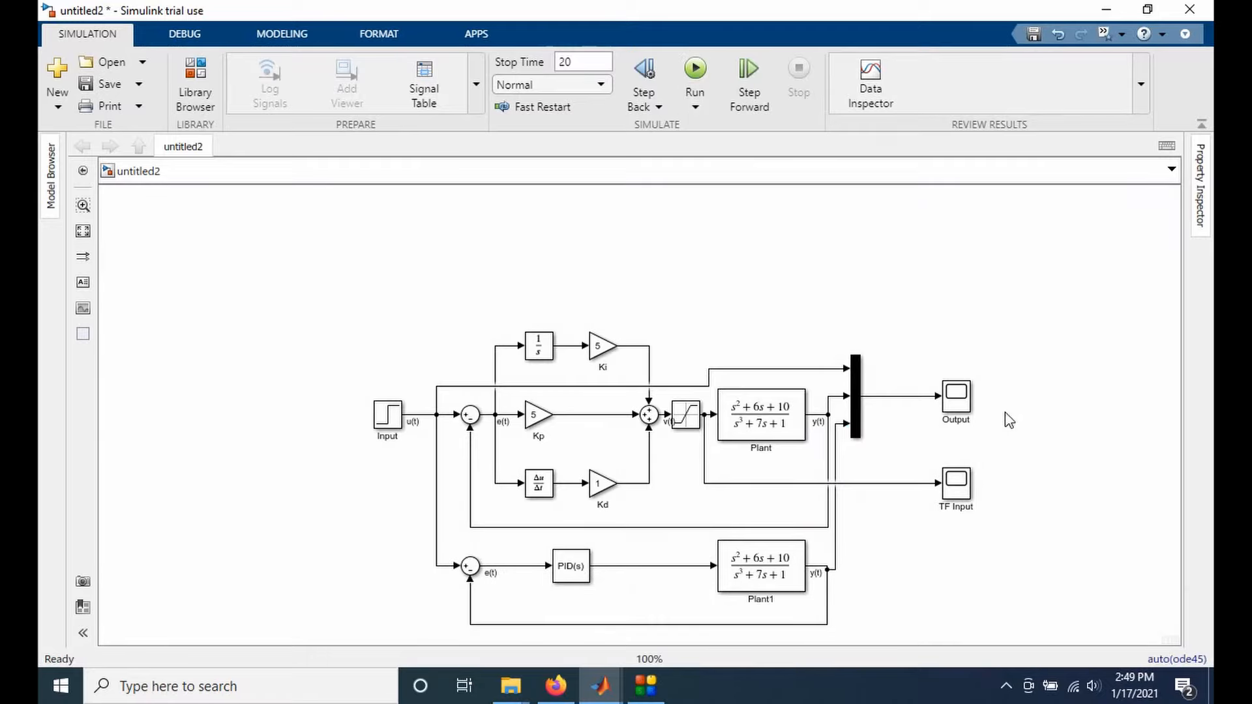
pyautogui.doubleClick(963, 402)
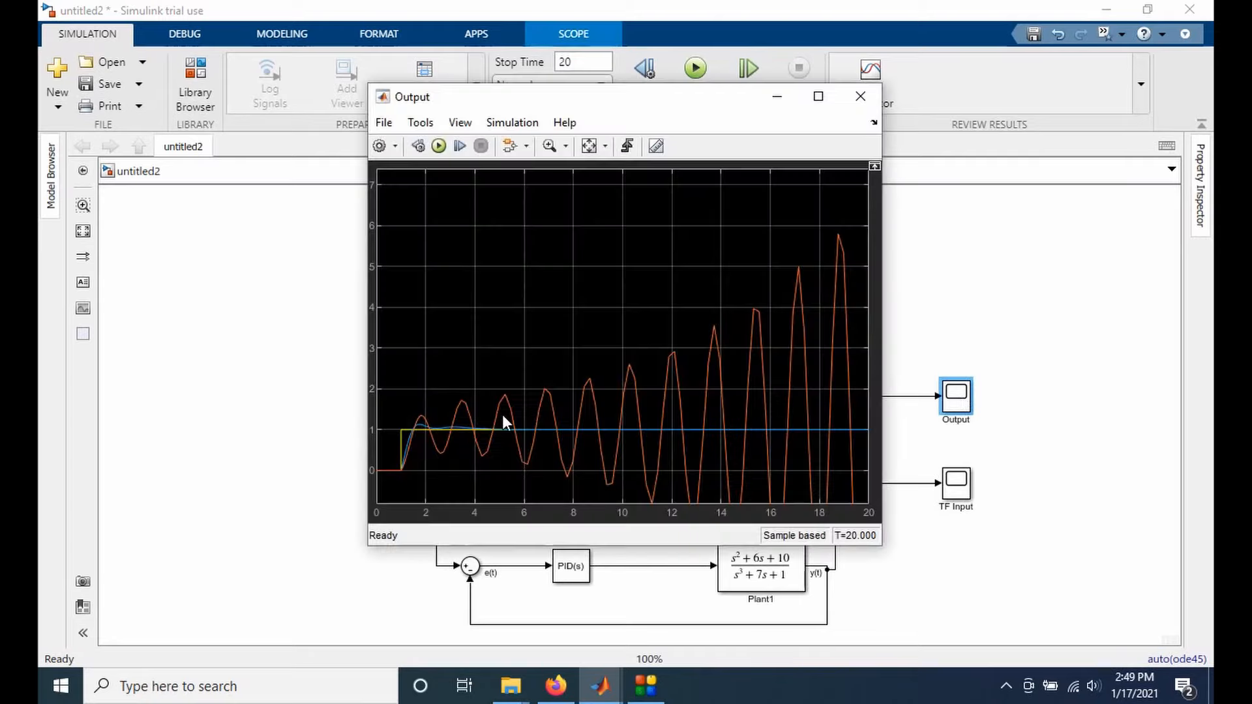
pyautogui.moveTo(555, 97); pyautogui.dragTo(924, 169)
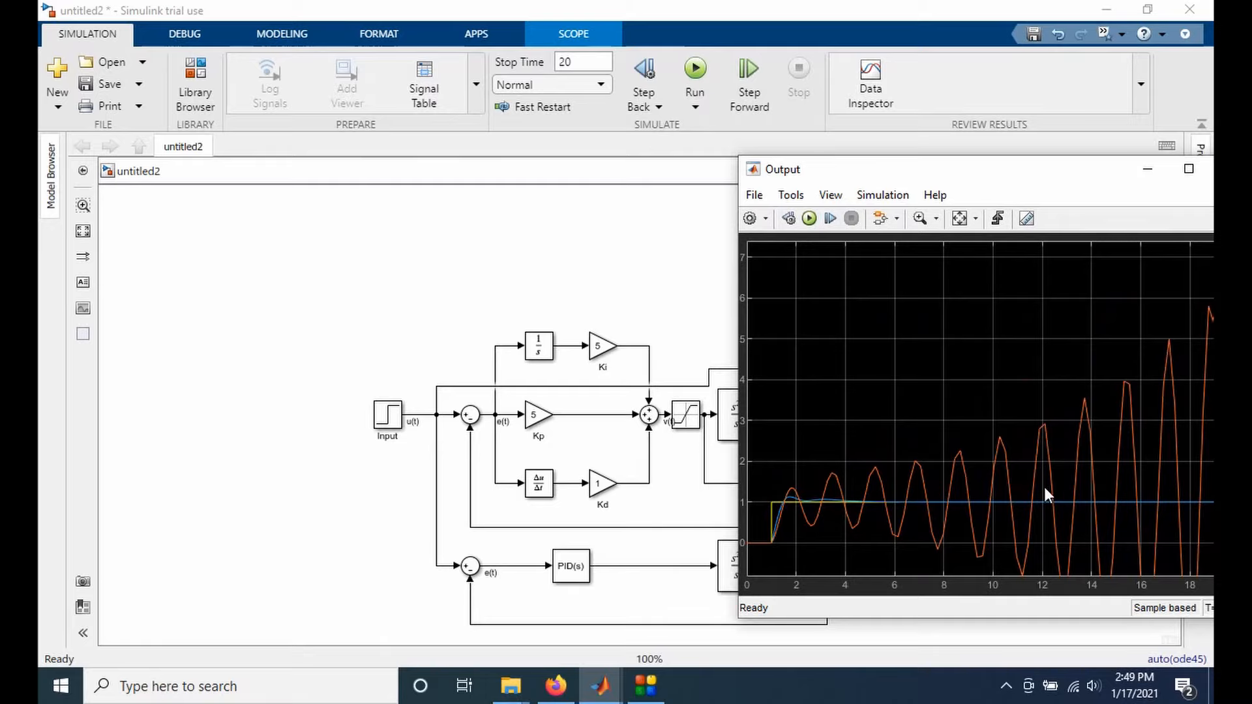
pyautogui.moveTo(1030, 171); pyautogui.dragTo(801, 173)
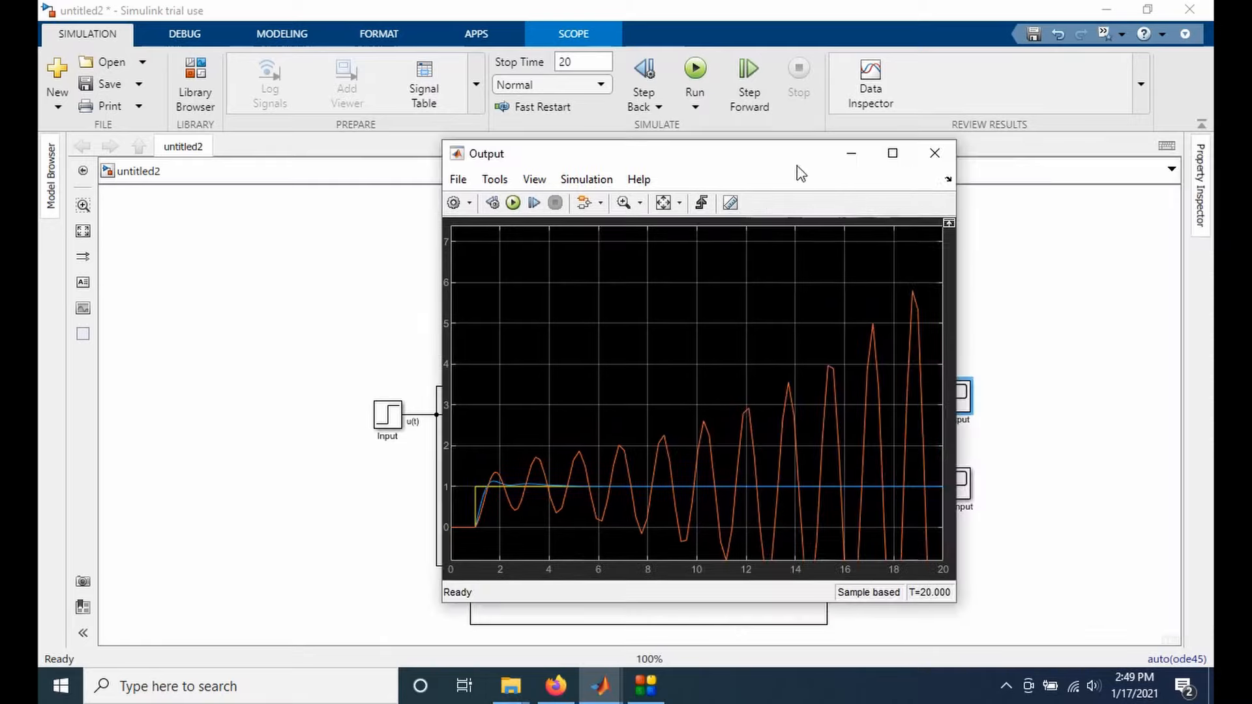
pyautogui.click(934, 153)
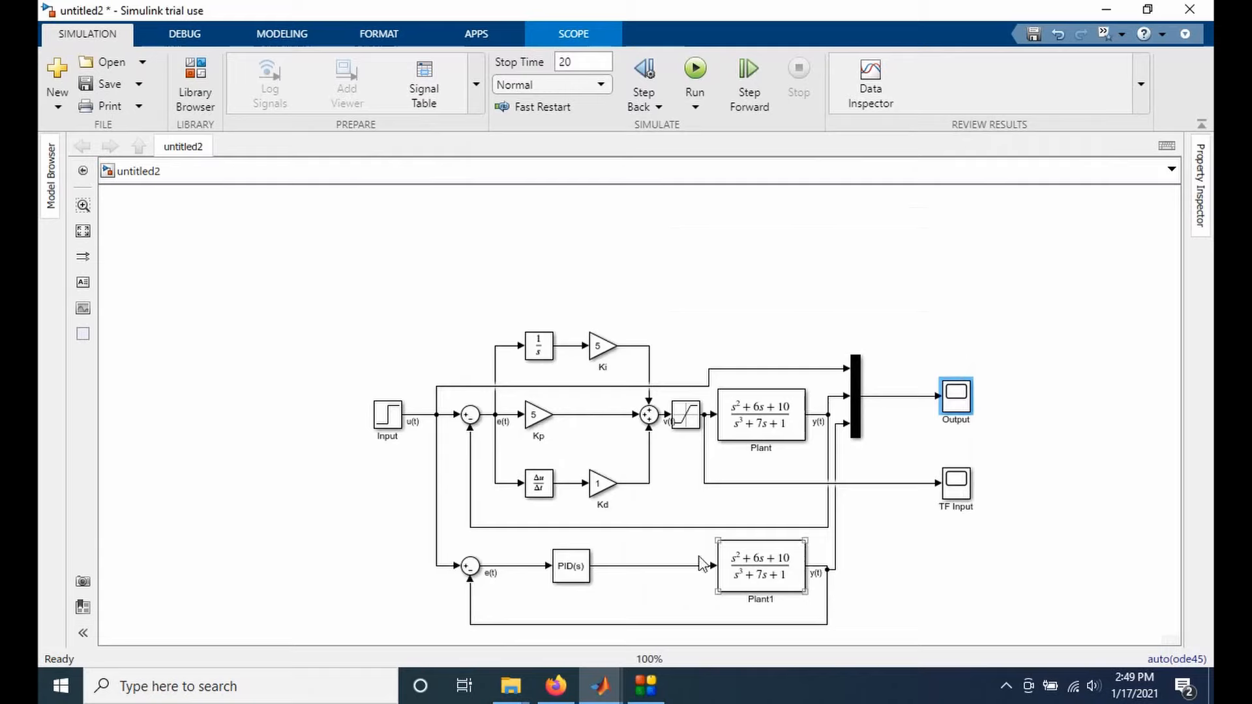
# Step: Open the PID Controller block's parameters and compare the compensator formulas of the Ideal and Parallel forms, leaving Parallel selected
pyautogui.click(572, 567)
pyautogui.doubleClick(572, 567)
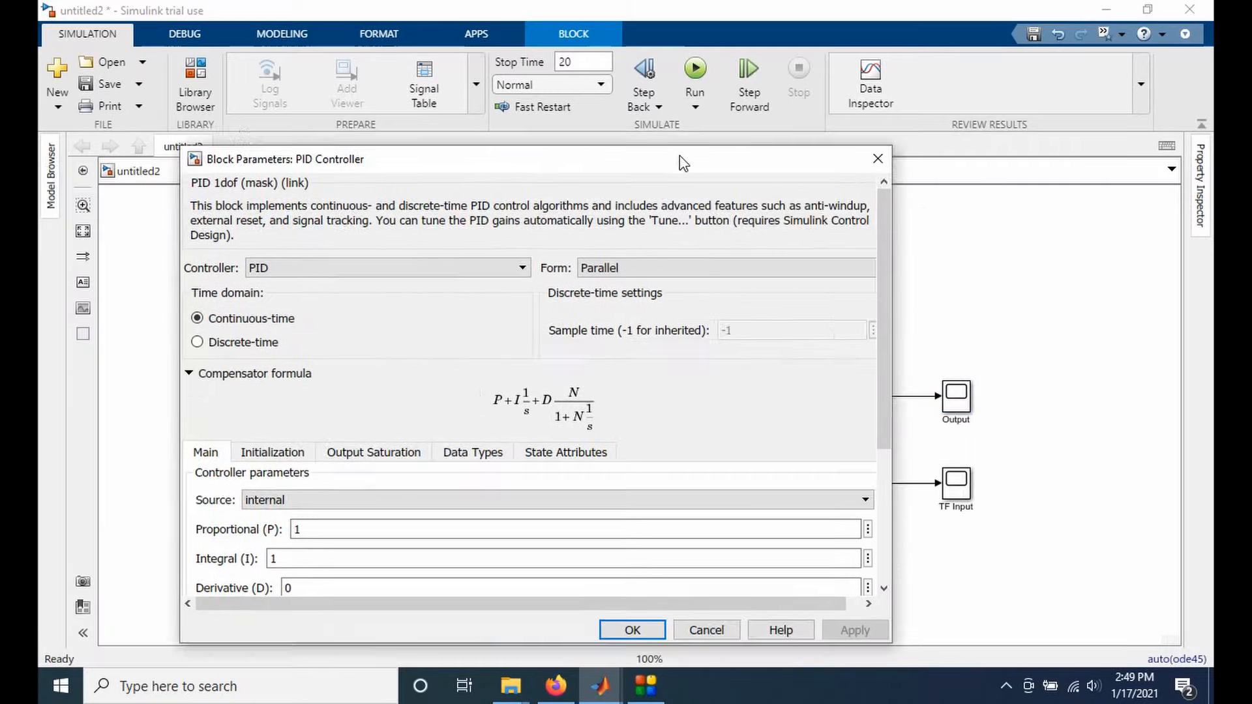
pyautogui.moveTo(683, 163); pyautogui.dragTo(790, 111)
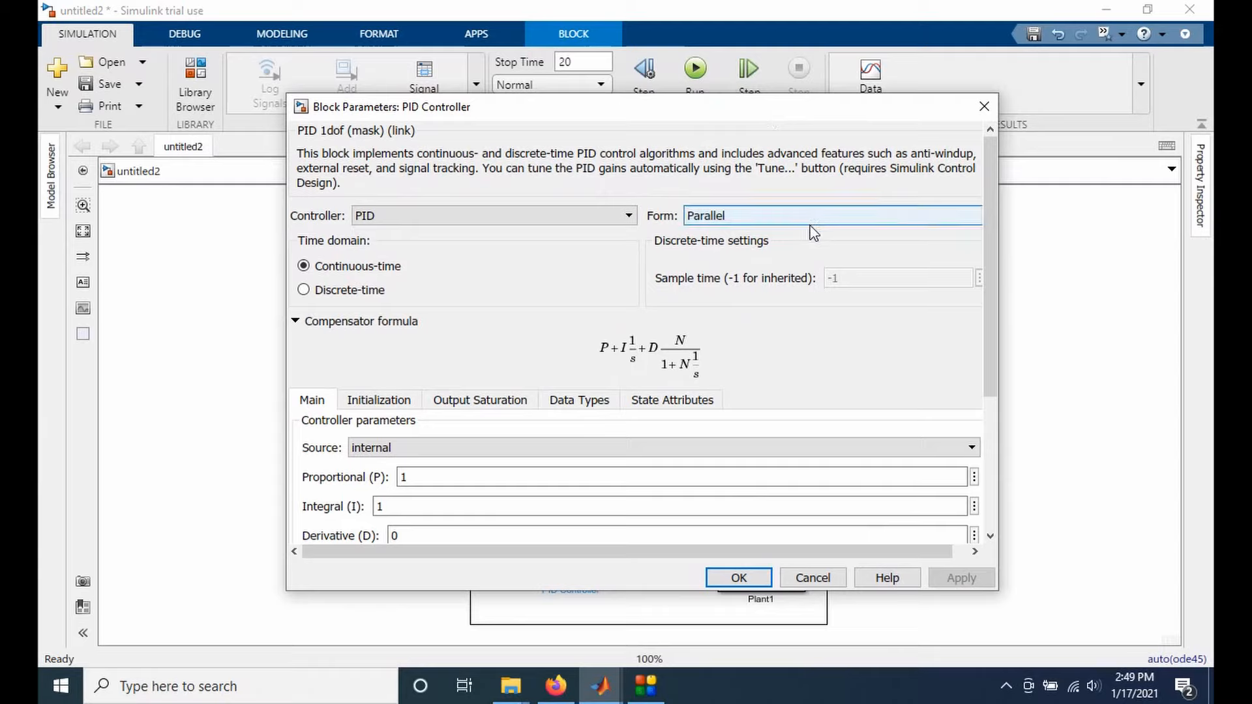
pyautogui.click(716, 216)
pyautogui.click(711, 234)
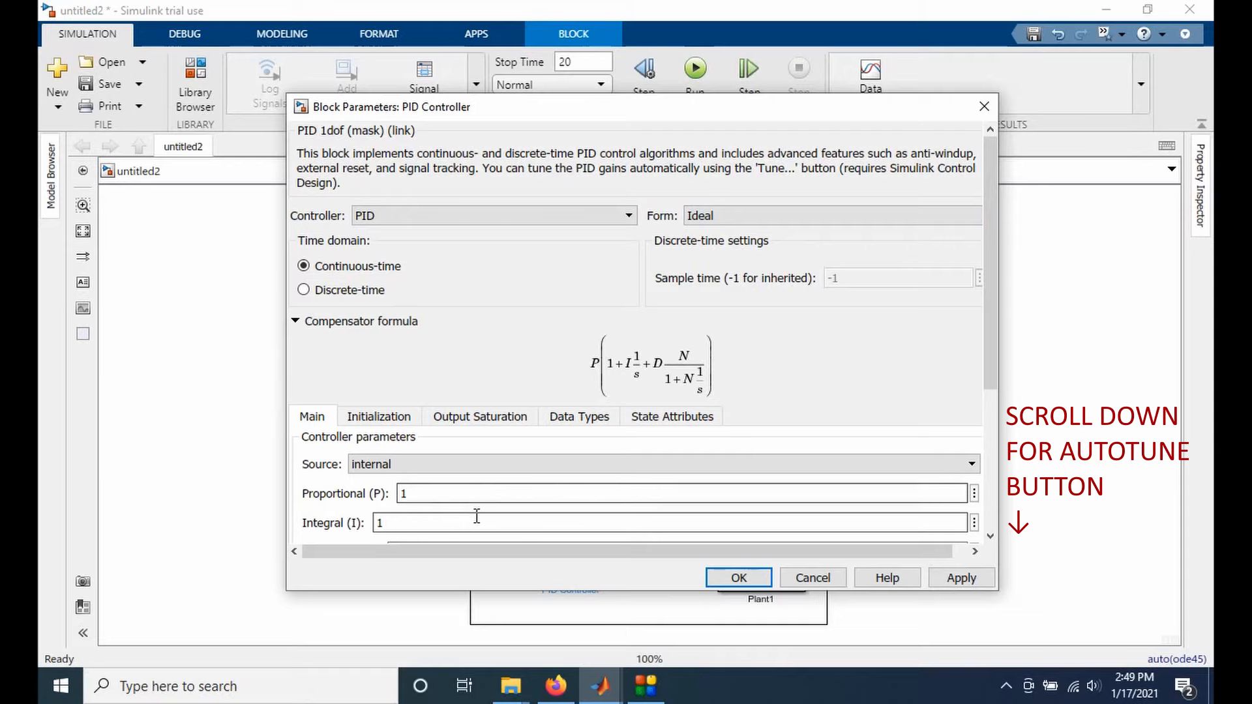
pyautogui.click(704, 216)
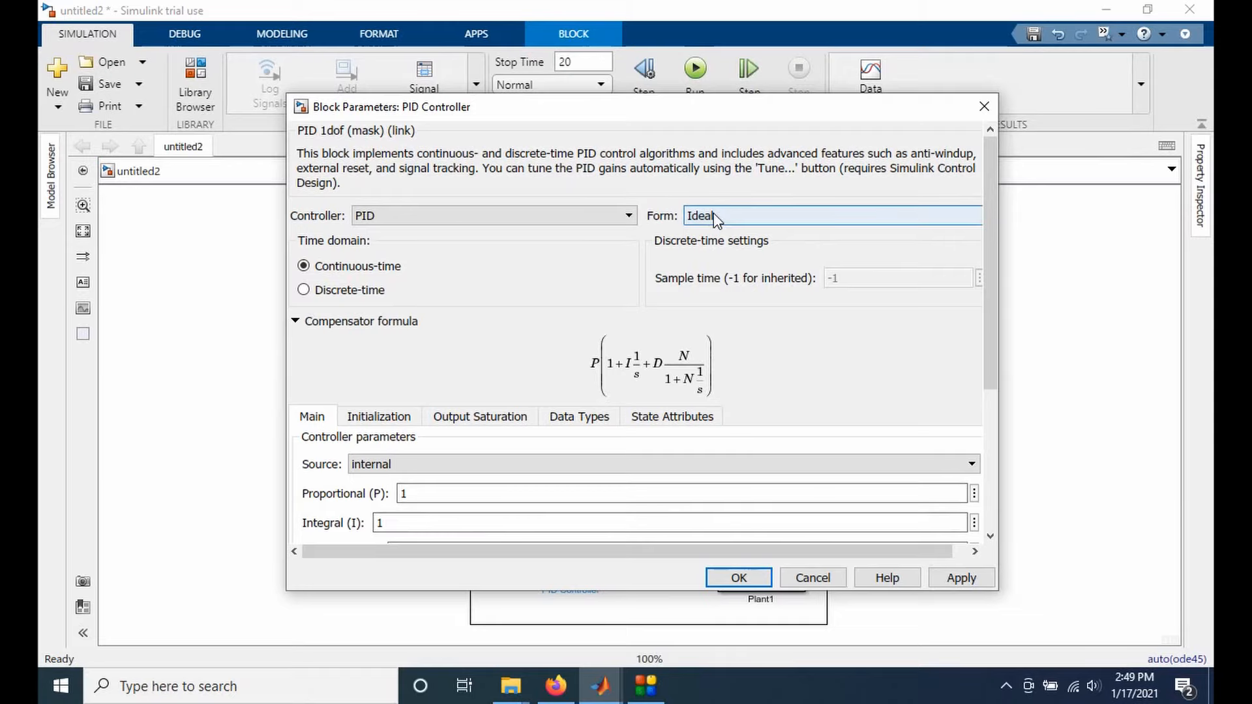
pyautogui.click(717, 249)
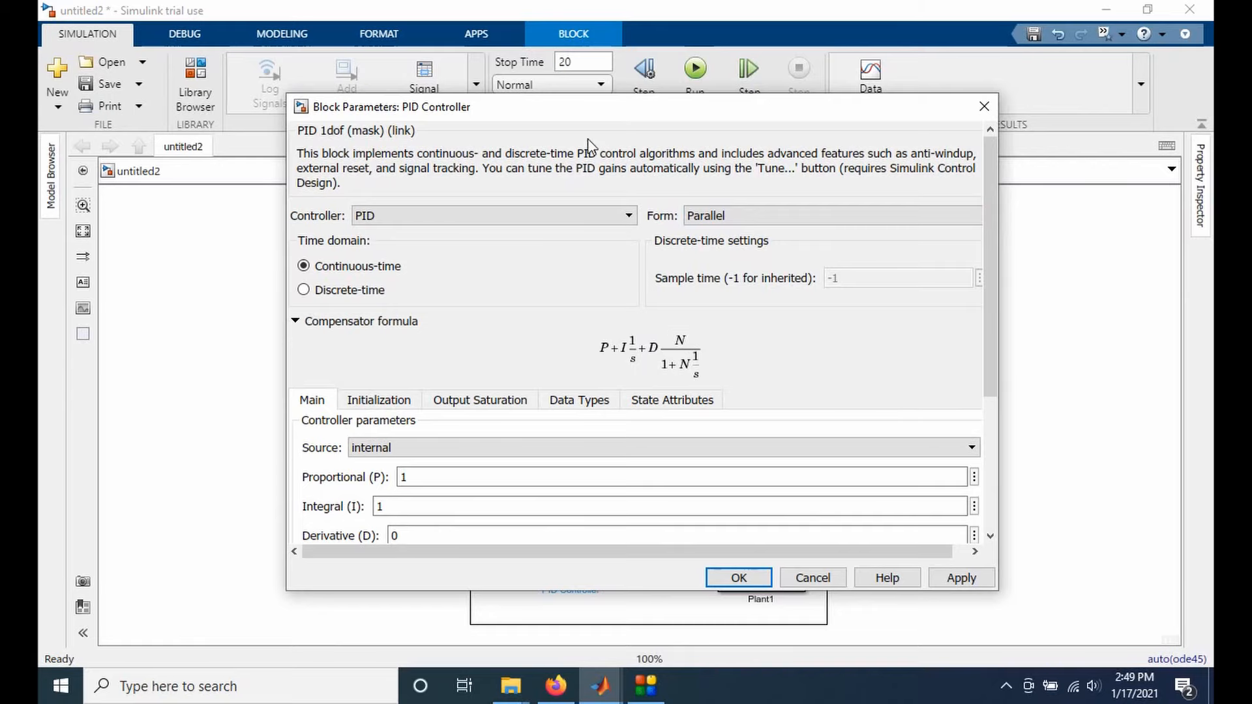
# Step: Set the PID Controller block's gains to proportional 5, integral 5 and derivative 0, and apply them
pyautogui.moveTo(580, 104); pyautogui.dragTo(1009, 150)
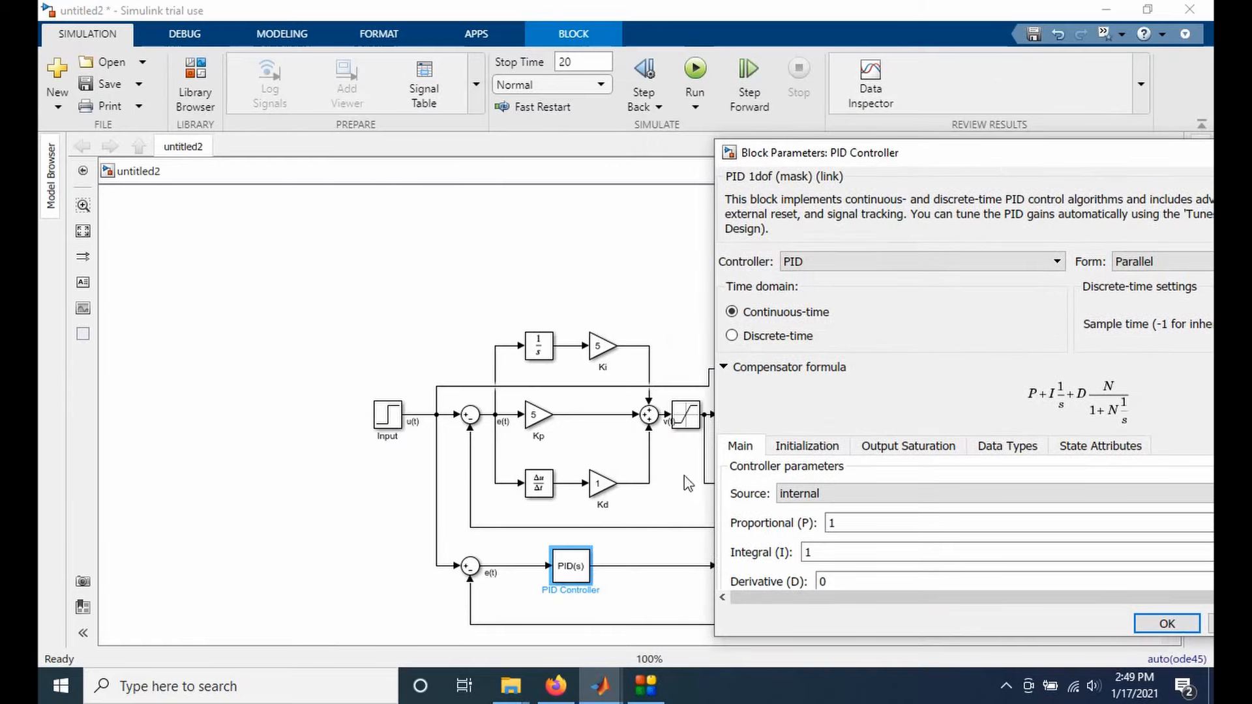
pyautogui.moveTo(919, 157); pyautogui.dragTo(470, 101)
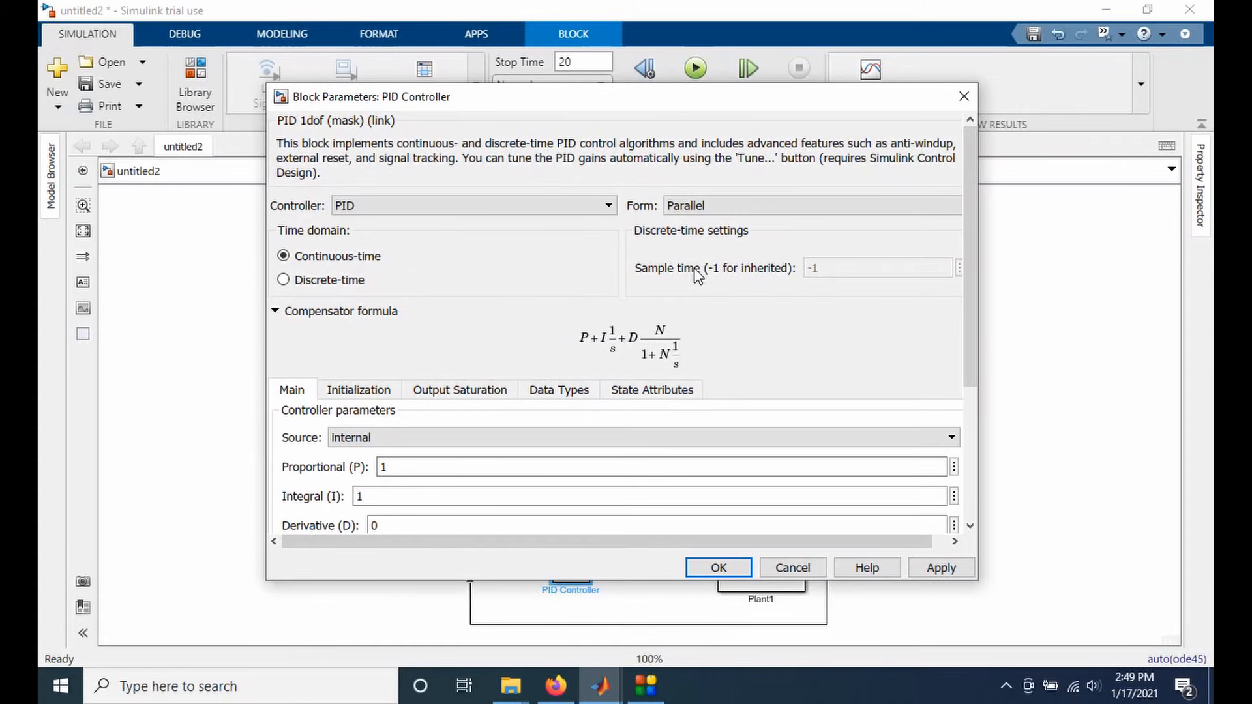
pyautogui.doubleClick(443, 526)
pyautogui.write('0')
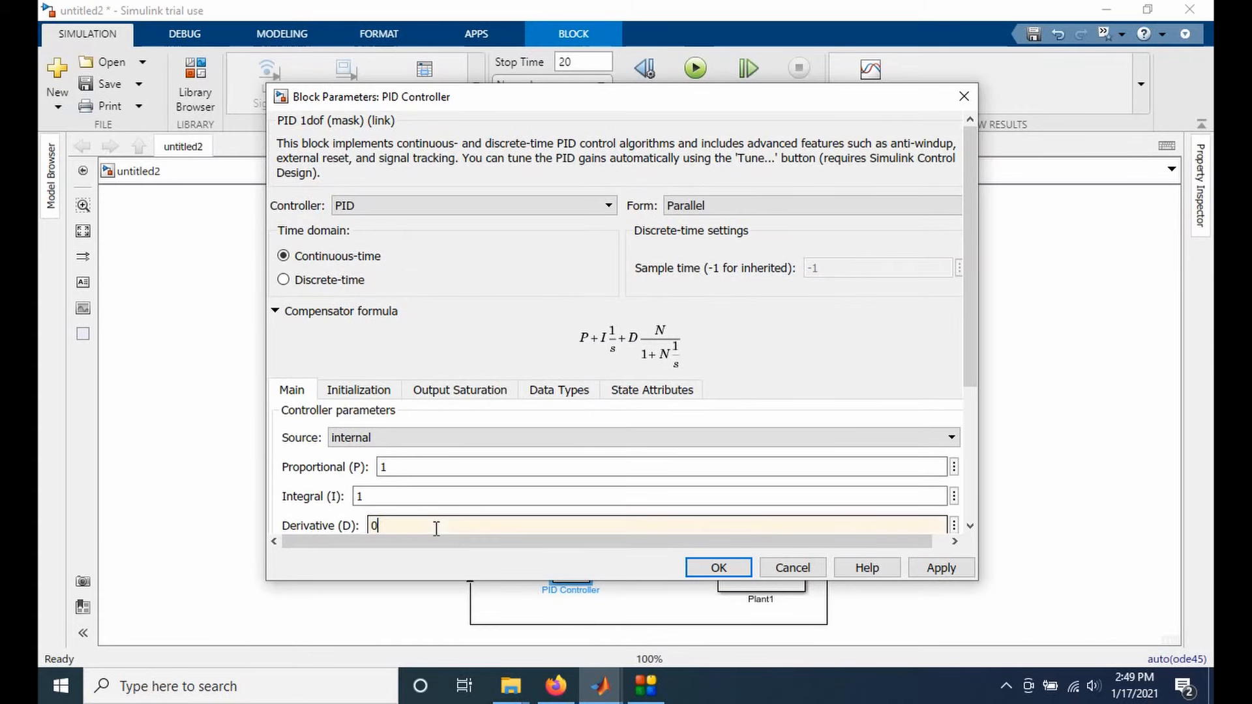
pyautogui.doubleClick(418, 497)
pyautogui.write('5')
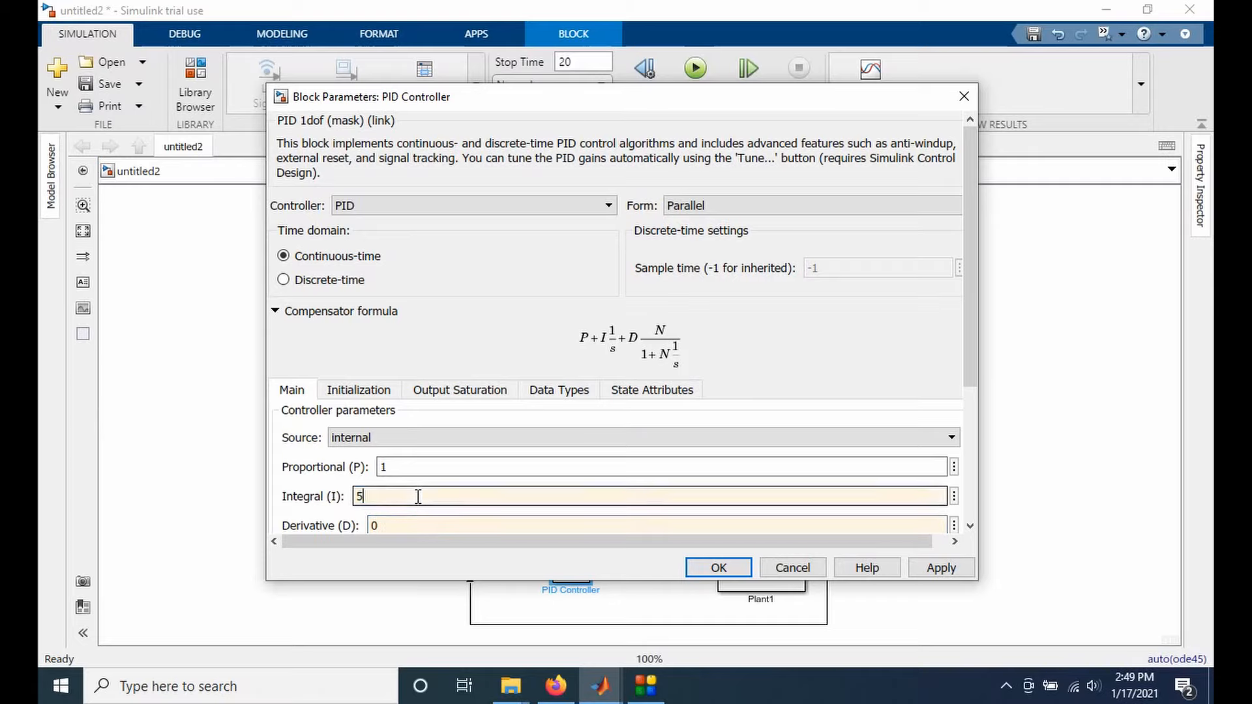
pyautogui.doubleClick(442, 467)
pyautogui.write('5')
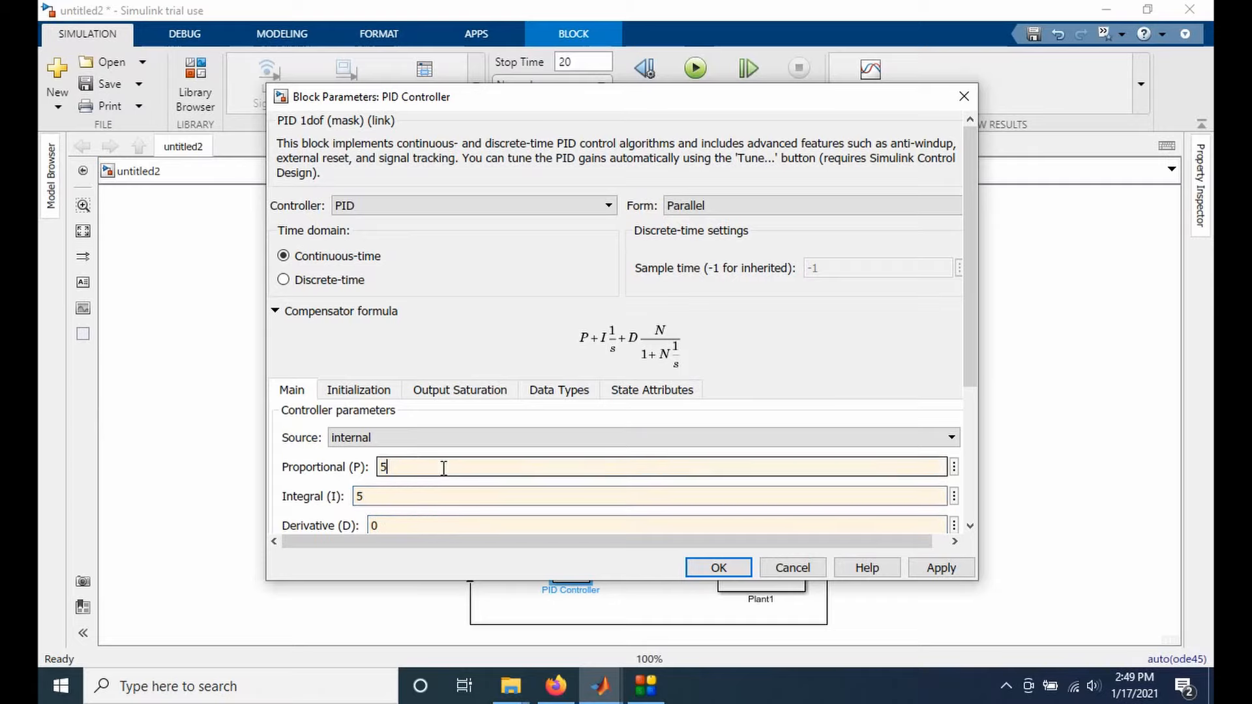
pyautogui.click(942, 567)
pyautogui.click(718, 567)
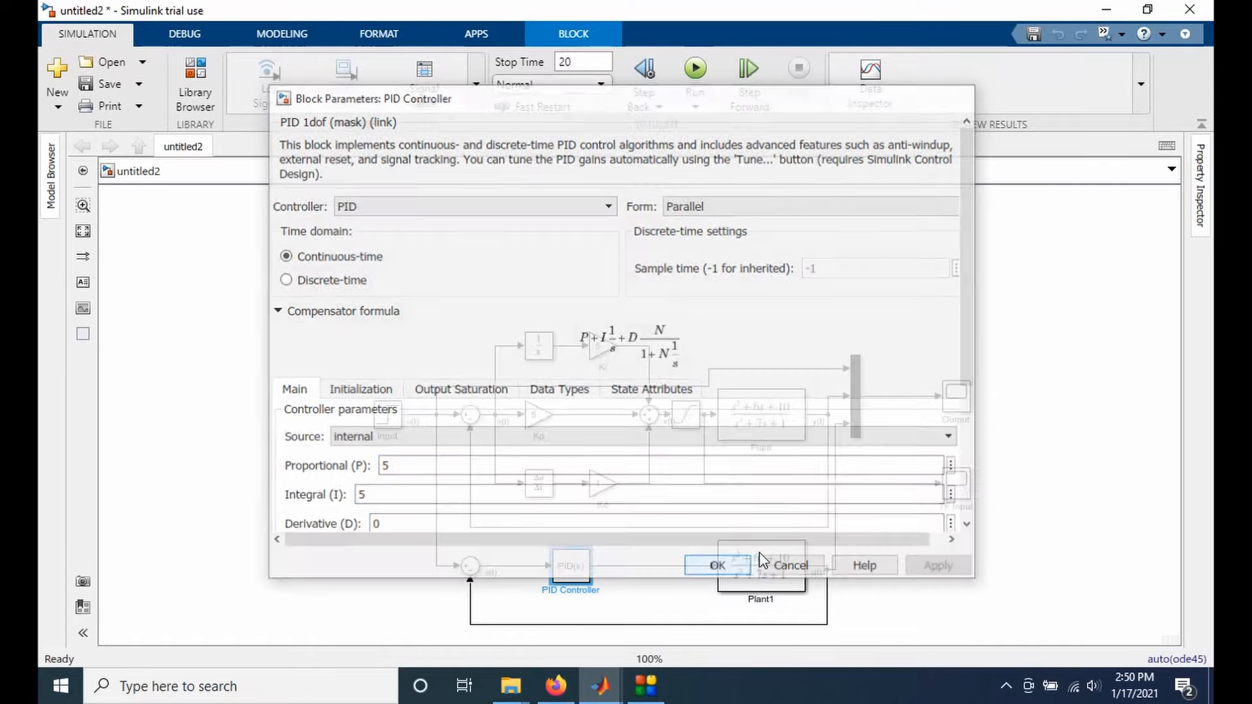
# Step: Set the Kd gain to 0 and reroute the reference line to the Mux so it runs above the Ki branch
pyautogui.click(985, 466)
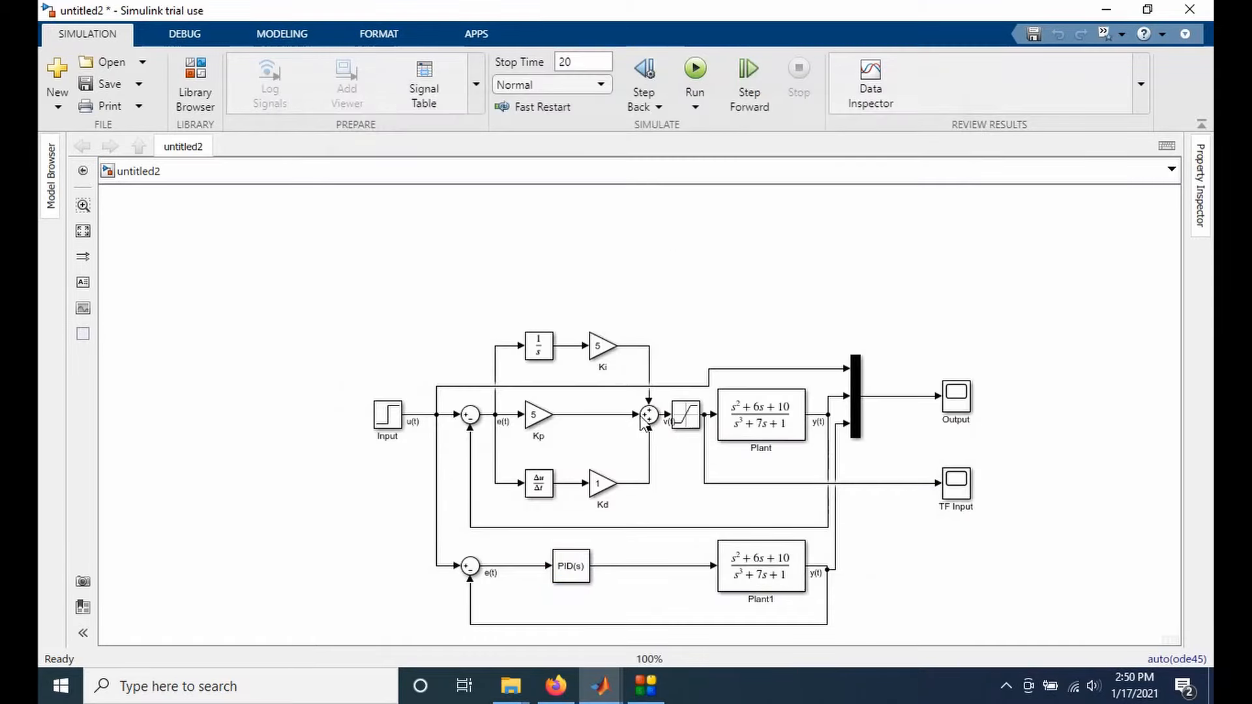
pyautogui.doubleClick(599, 483)
pyautogui.write('0')
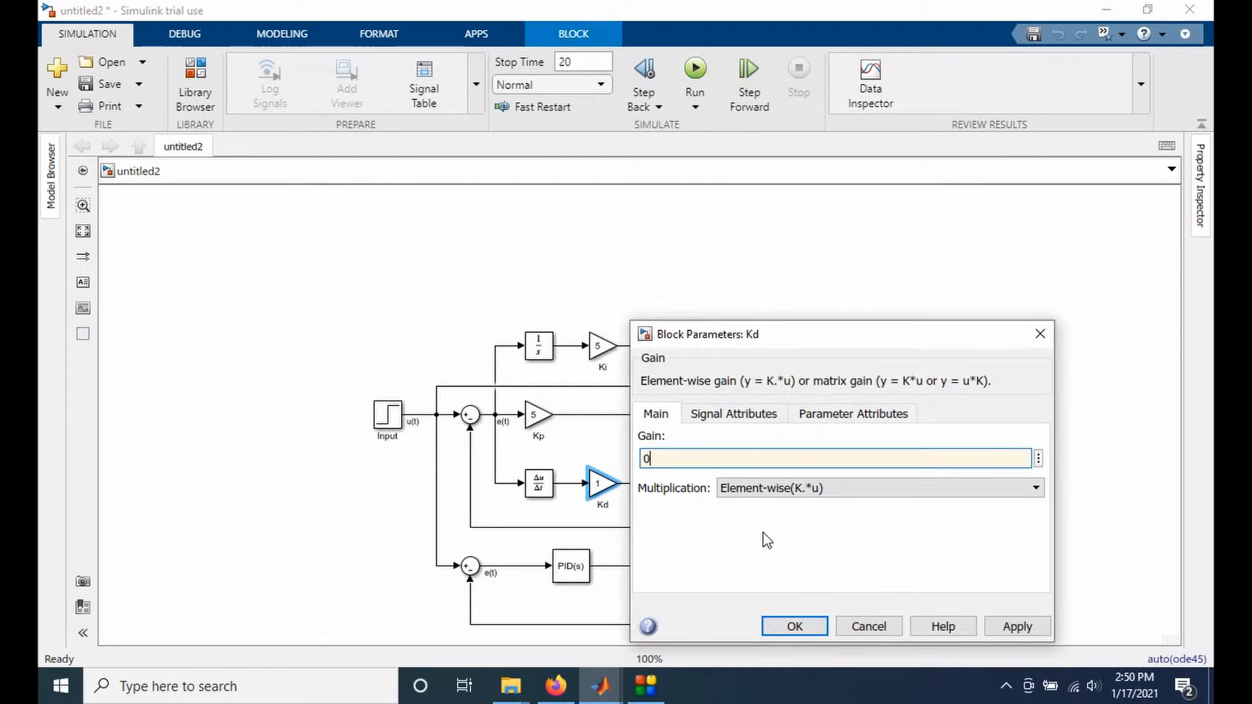
pyautogui.click(795, 625)
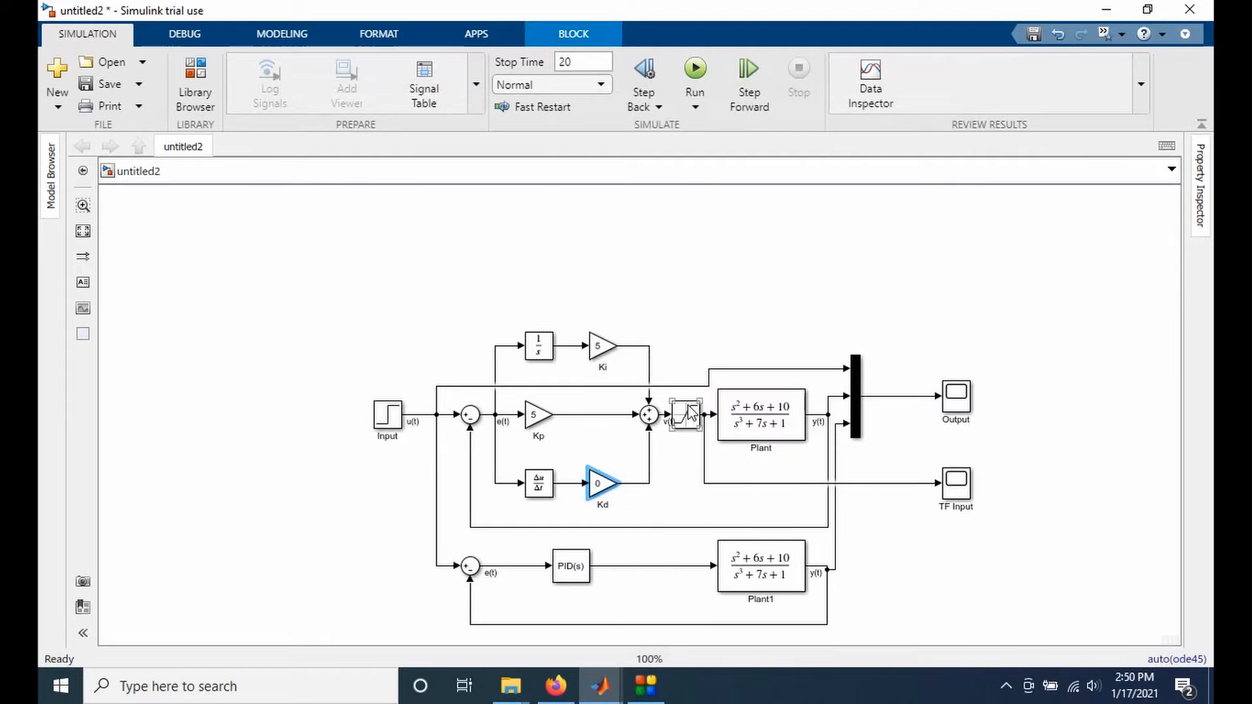
pyautogui.moveTo(678, 387); pyautogui.dragTo(683, 316)
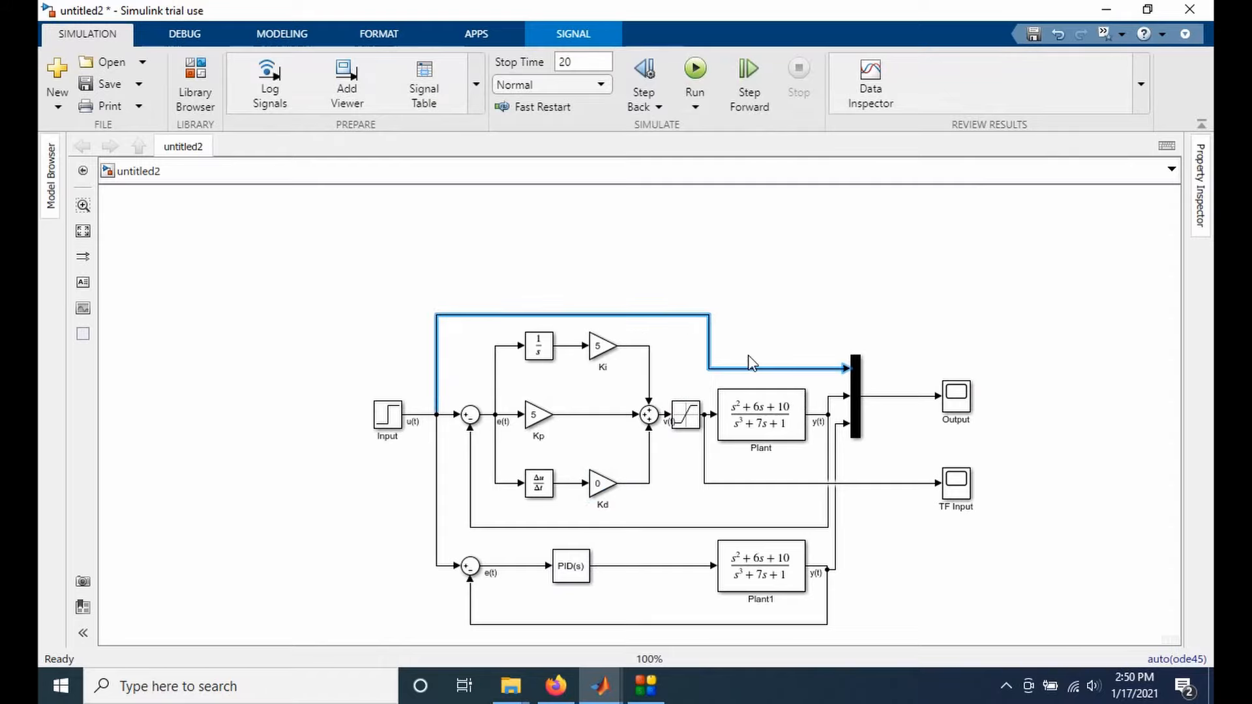
pyautogui.click(708, 254)
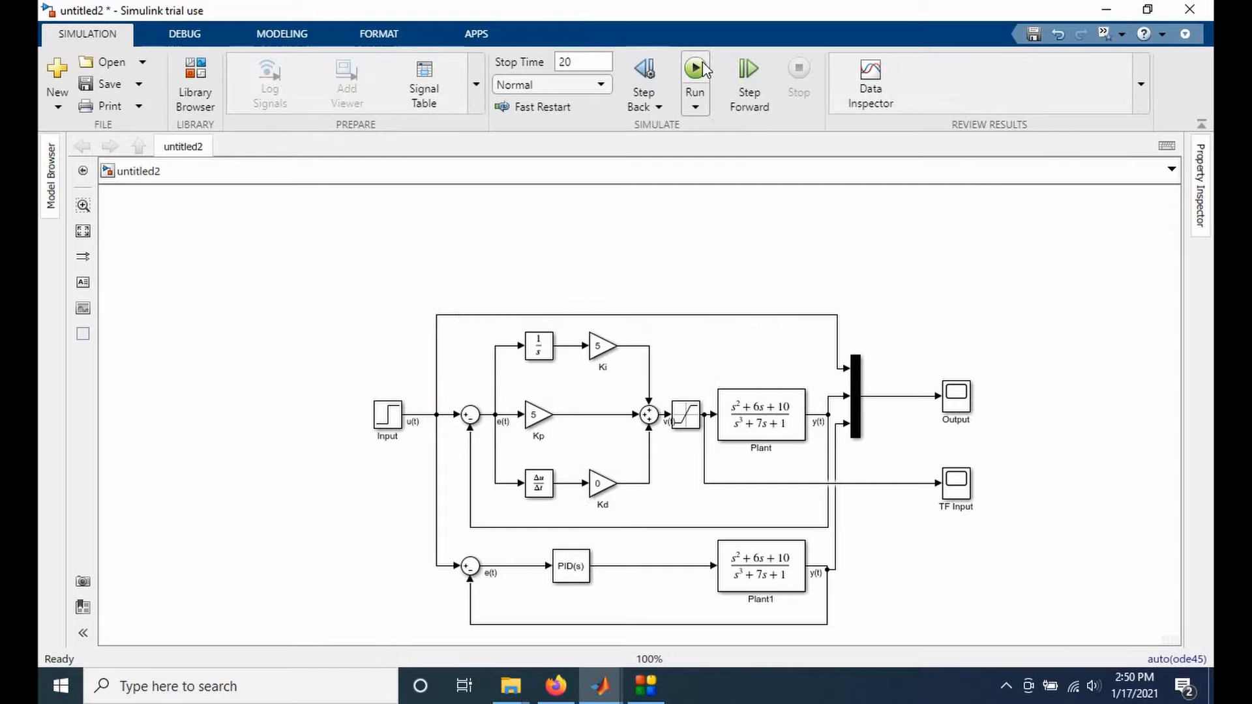
# Step: Simulate both loops with the matching gains and compare their responses in the Output scope with its axes scaled to fit
pyautogui.click(702, 61)
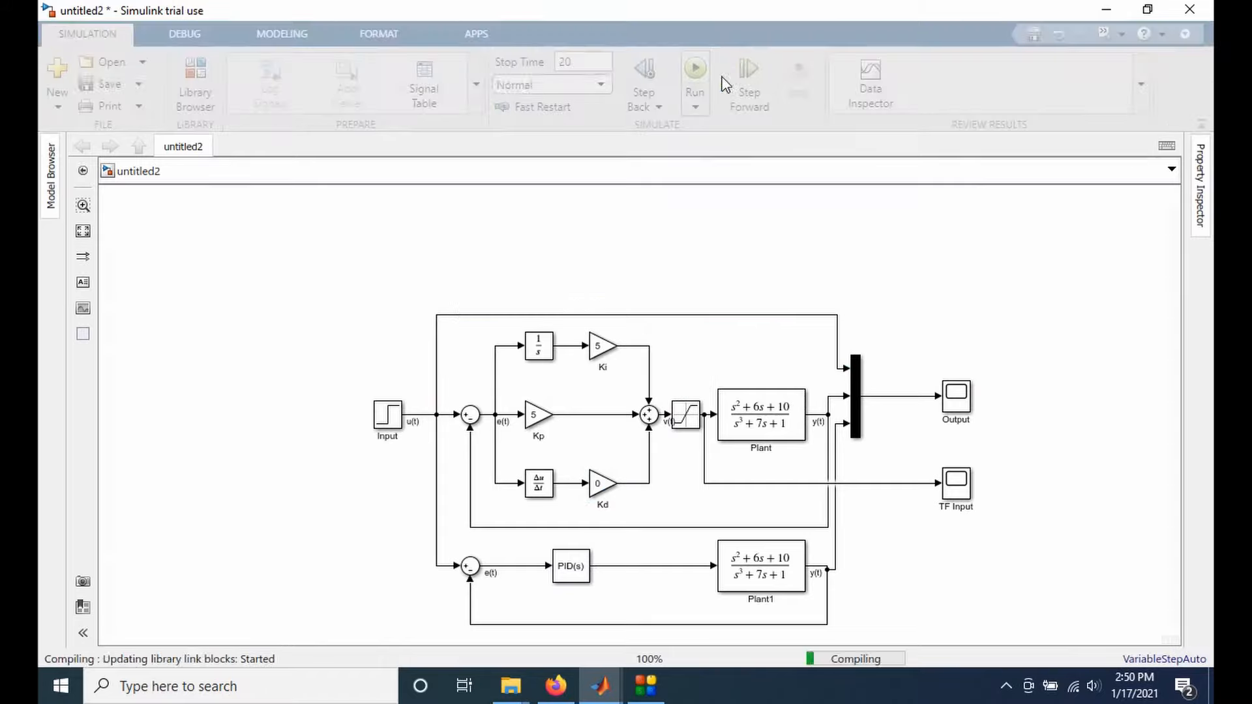
pyautogui.doubleClick(956, 396)
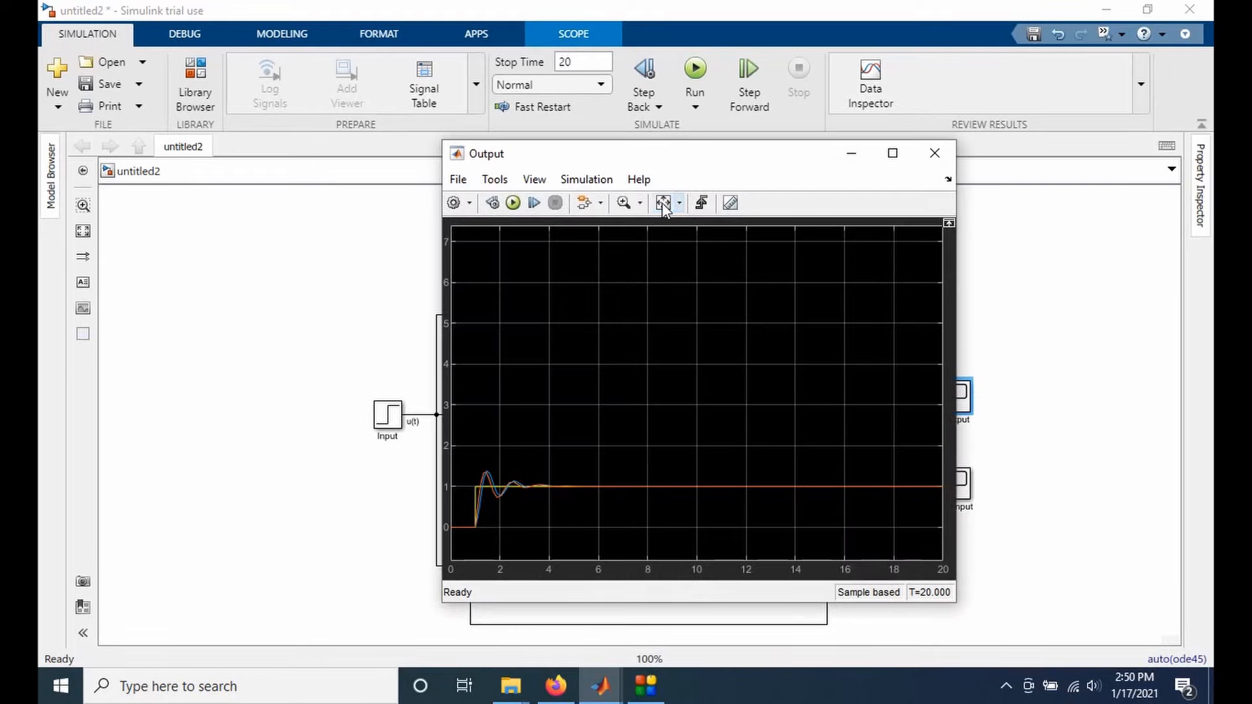
pyautogui.click(662, 203)
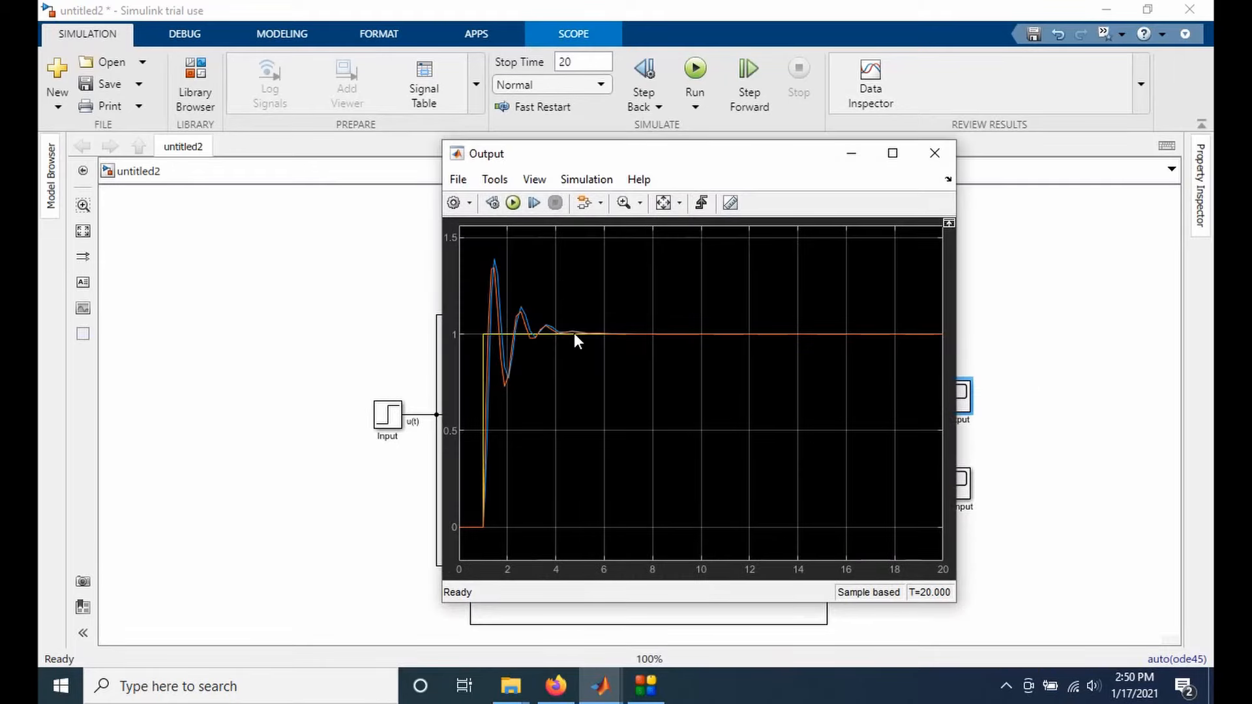
# Step: Enable output limiting on the PID Controller block with upper limit 2 and lower limit -2, and widen the block on the canvas
pyautogui.click(933, 157)
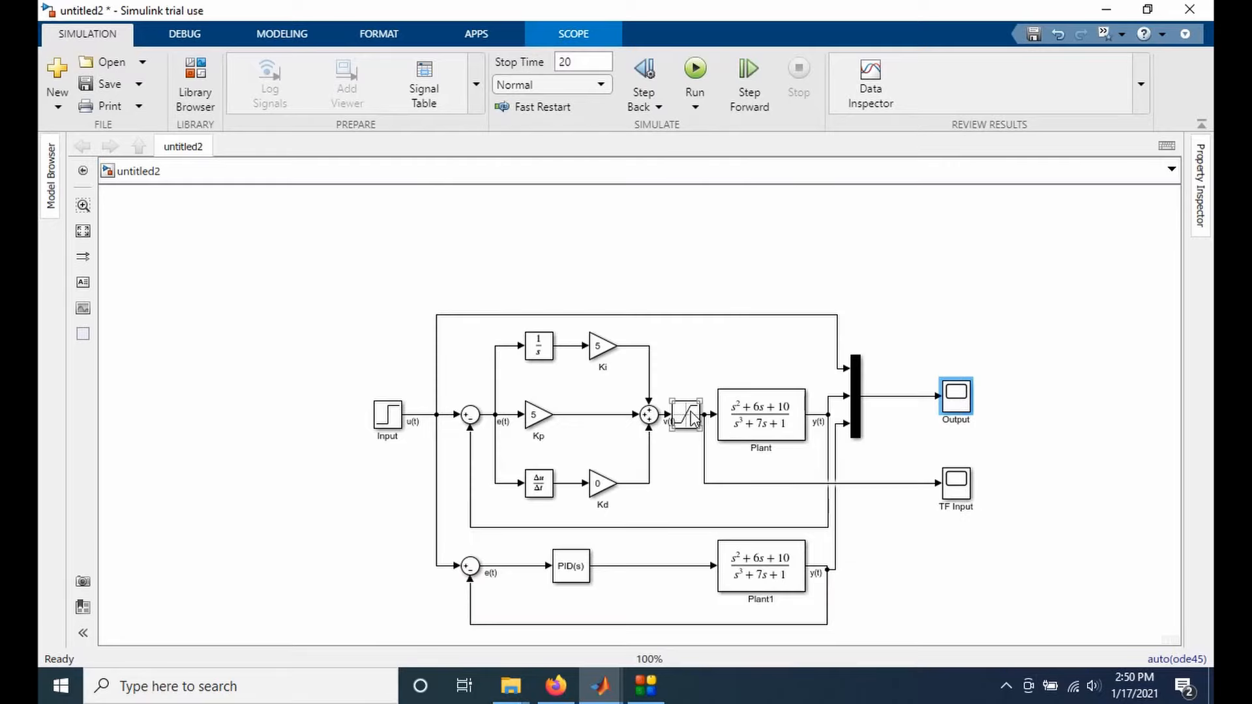
pyautogui.click(577, 574)
pyautogui.doubleClick(577, 573)
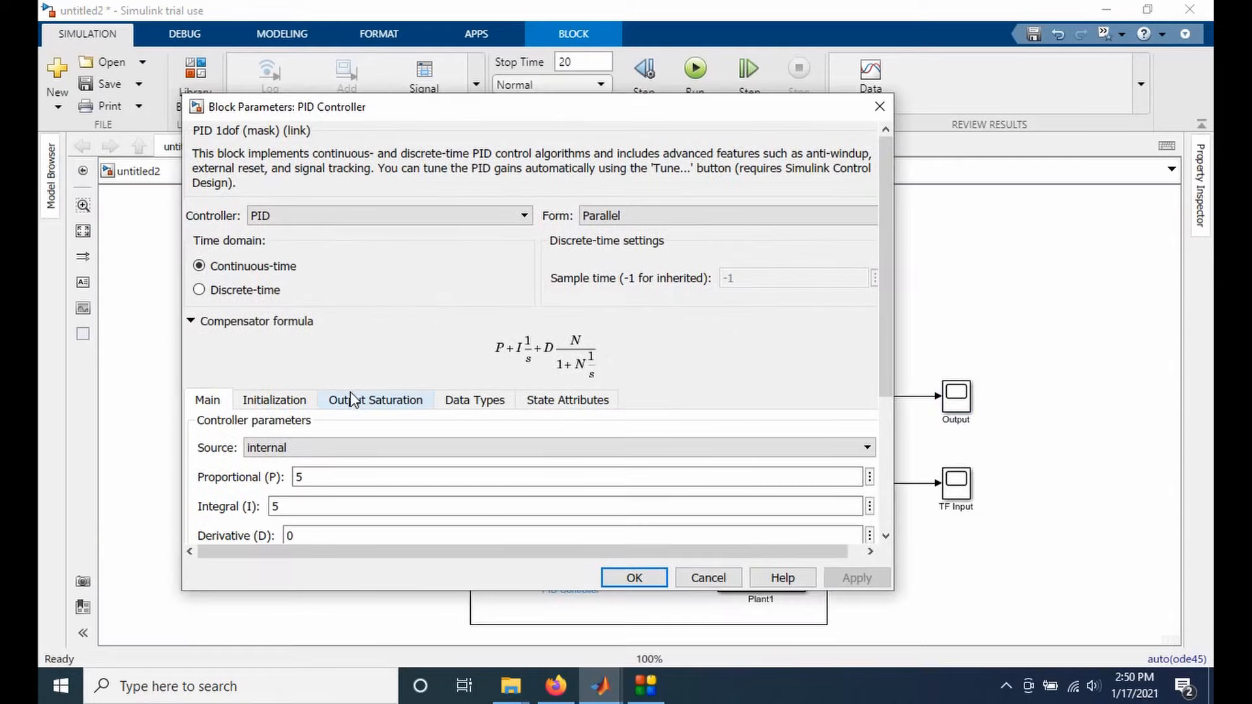
pyautogui.click(355, 401)
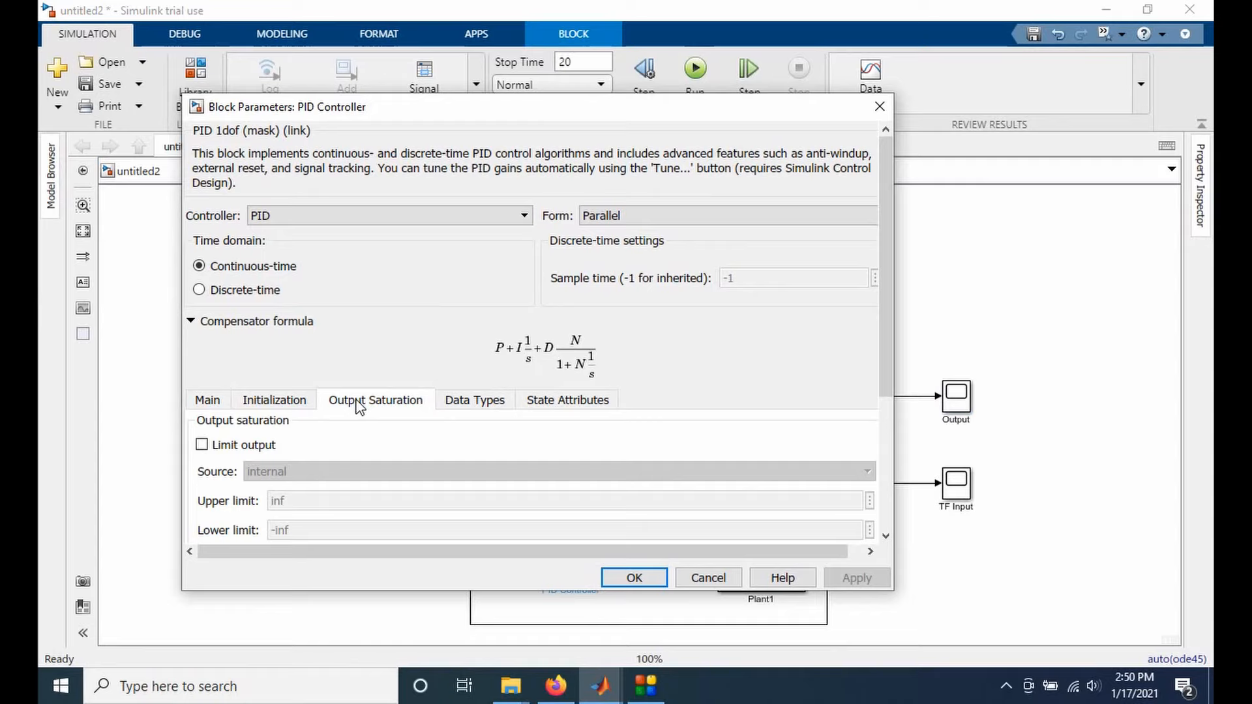
pyautogui.click(223, 449)
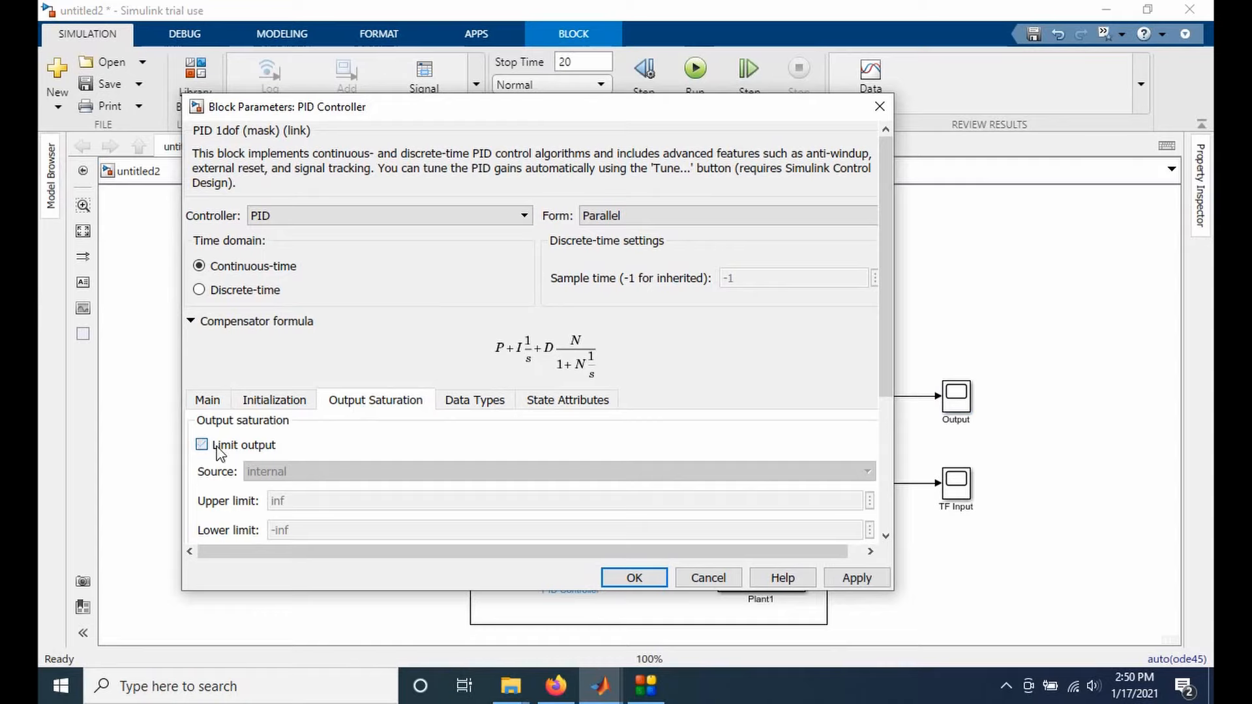
pyautogui.write('2')
pyautogui.click(359, 524)
pyautogui.write('-2')
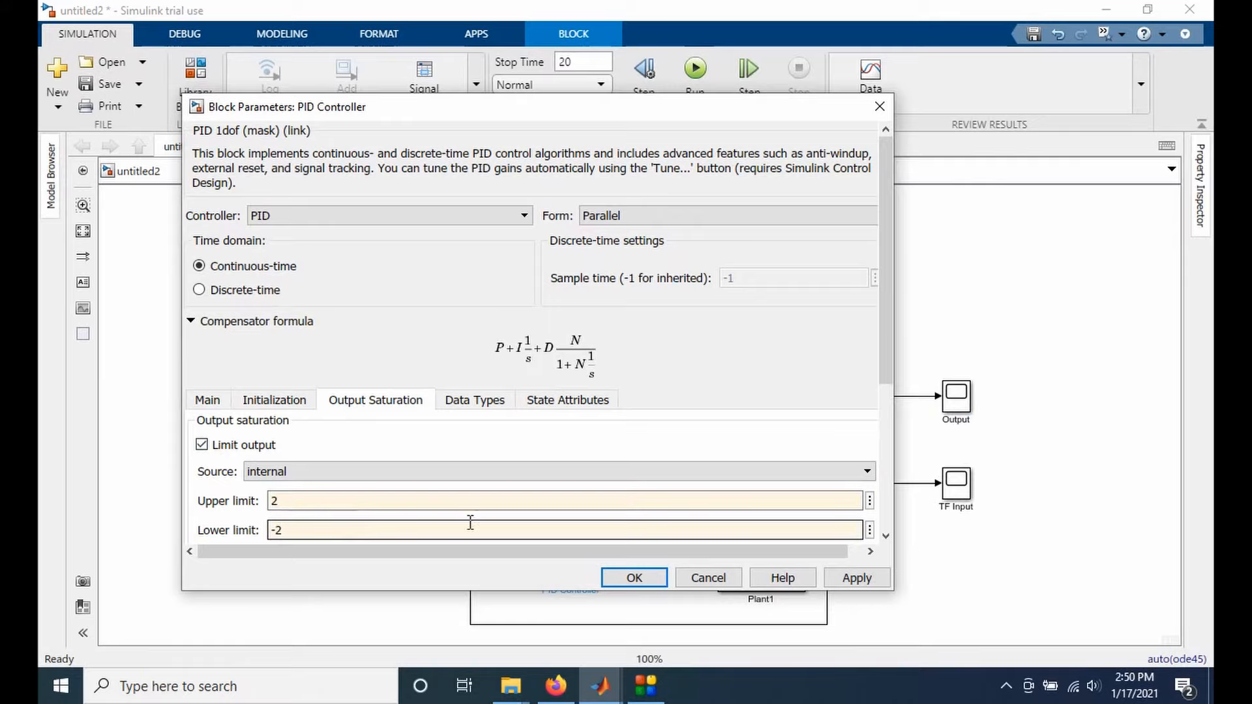
pyautogui.click(631, 577)
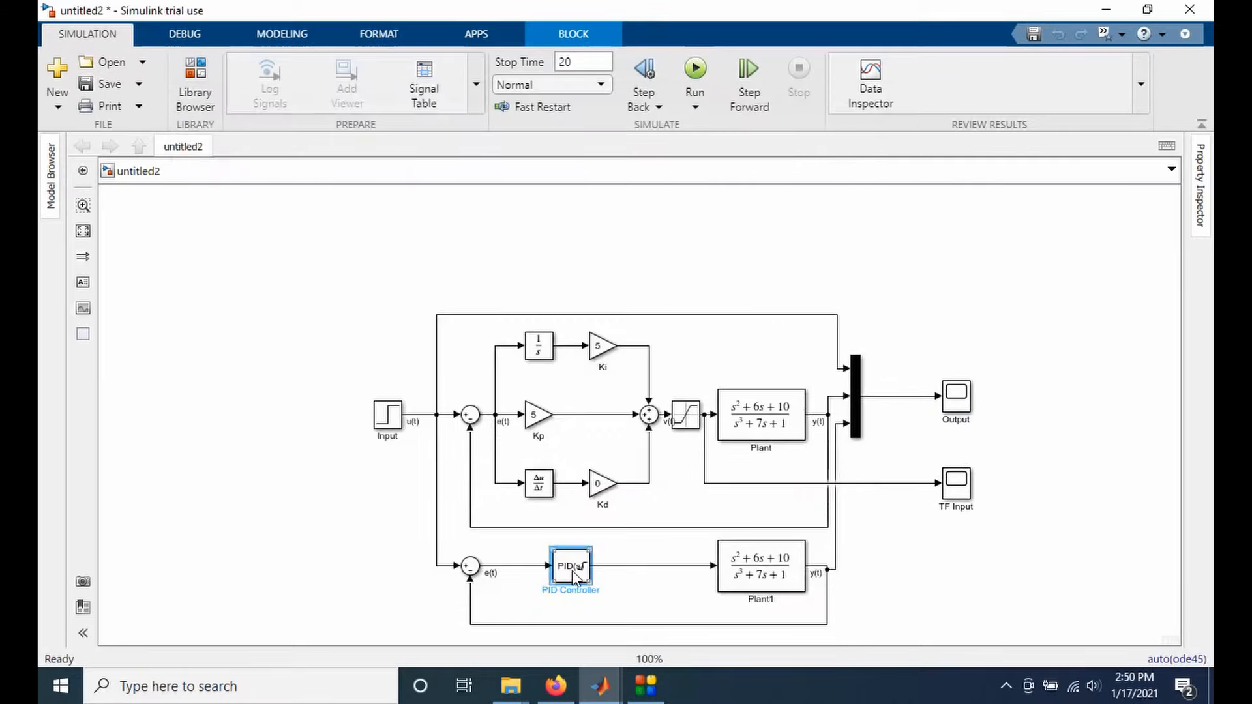
pyautogui.moveTo(591, 550); pyautogui.dragTo(618, 549)
pyautogui.click(748, 288)
# Step: Simulate the model with both controllers saturated and compare the two loops' responses in the Output scope
pyautogui.click(695, 68)
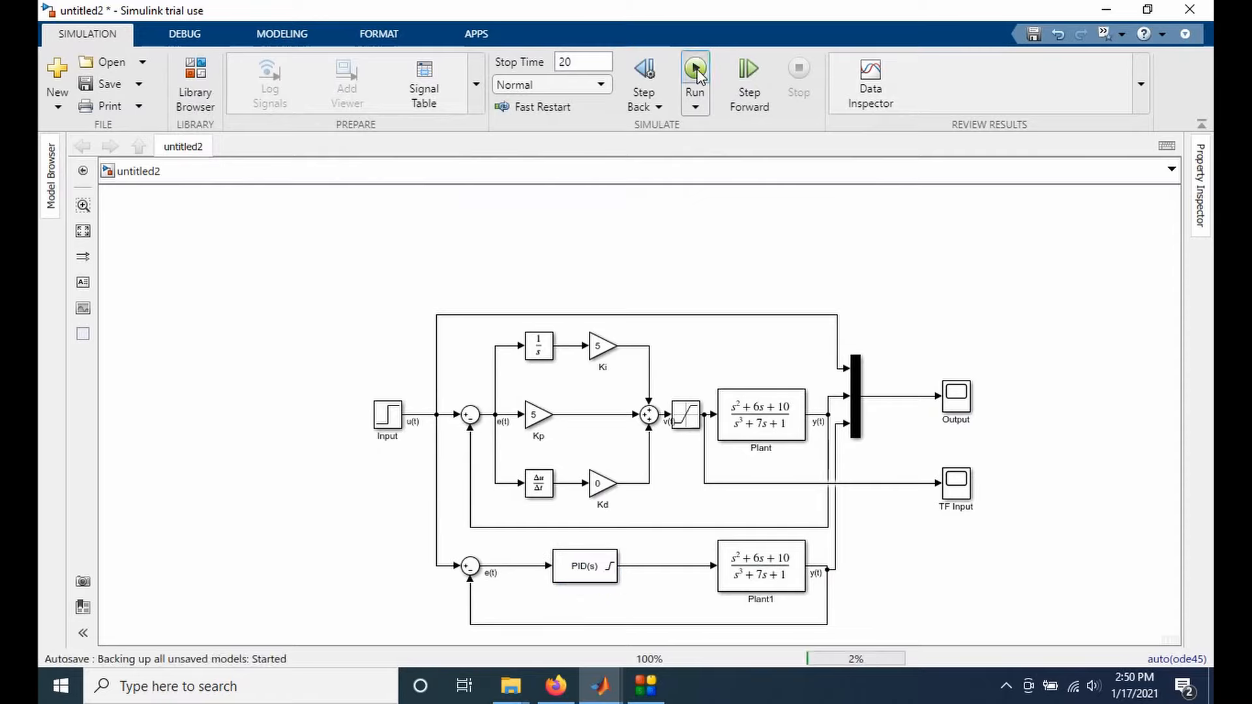
pyautogui.doubleClick(964, 405)
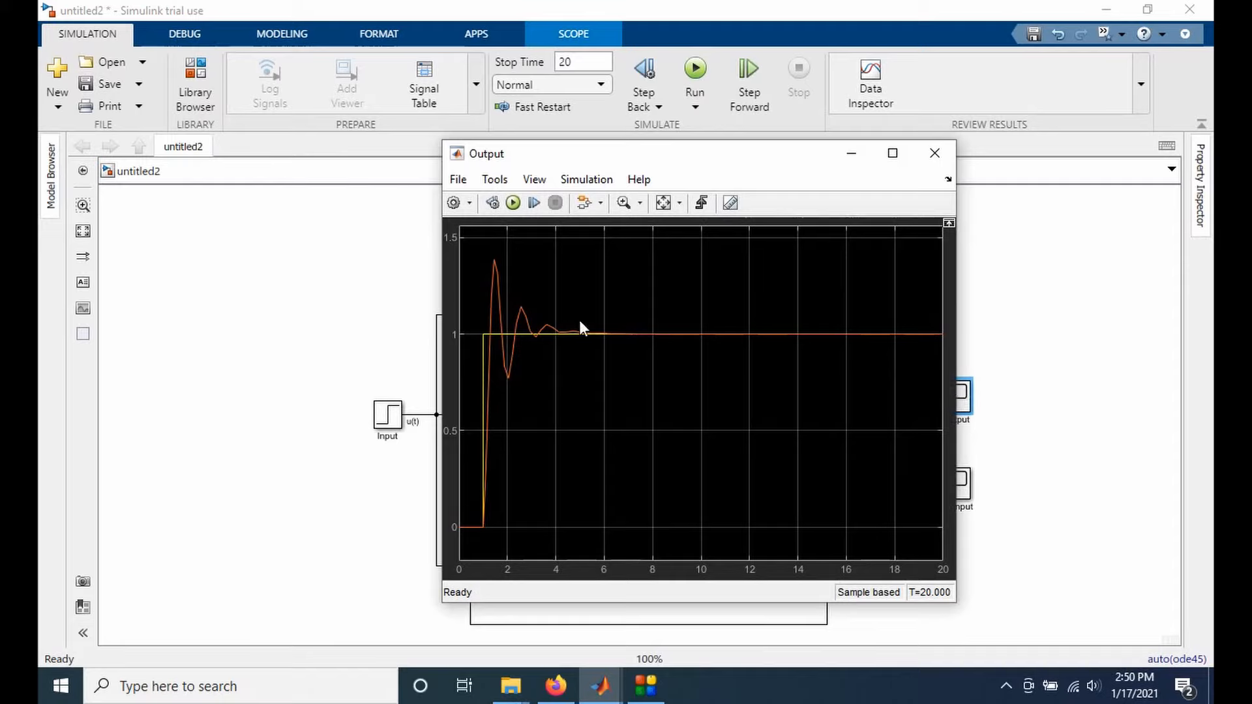
pyautogui.click(941, 158)
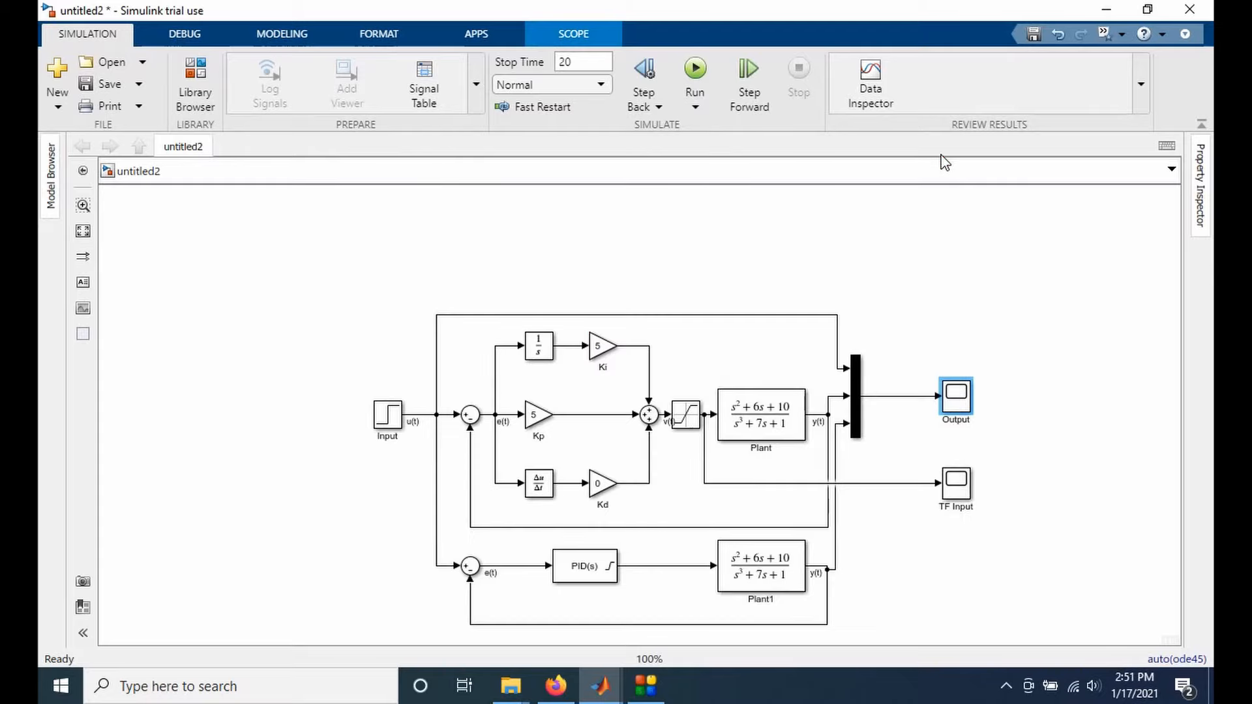